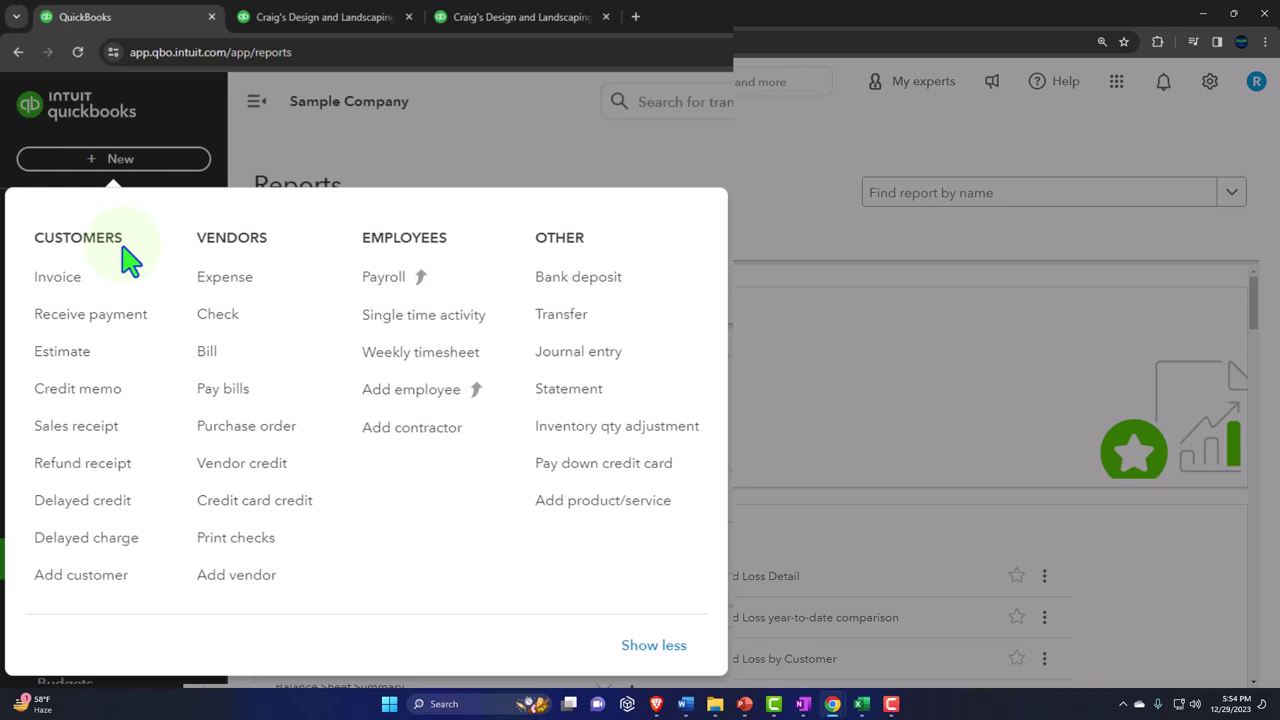
Start a new invoice and add a new customer named Customer 1 to it.
{"action": "left_click", "coordinate": [75, 286]}
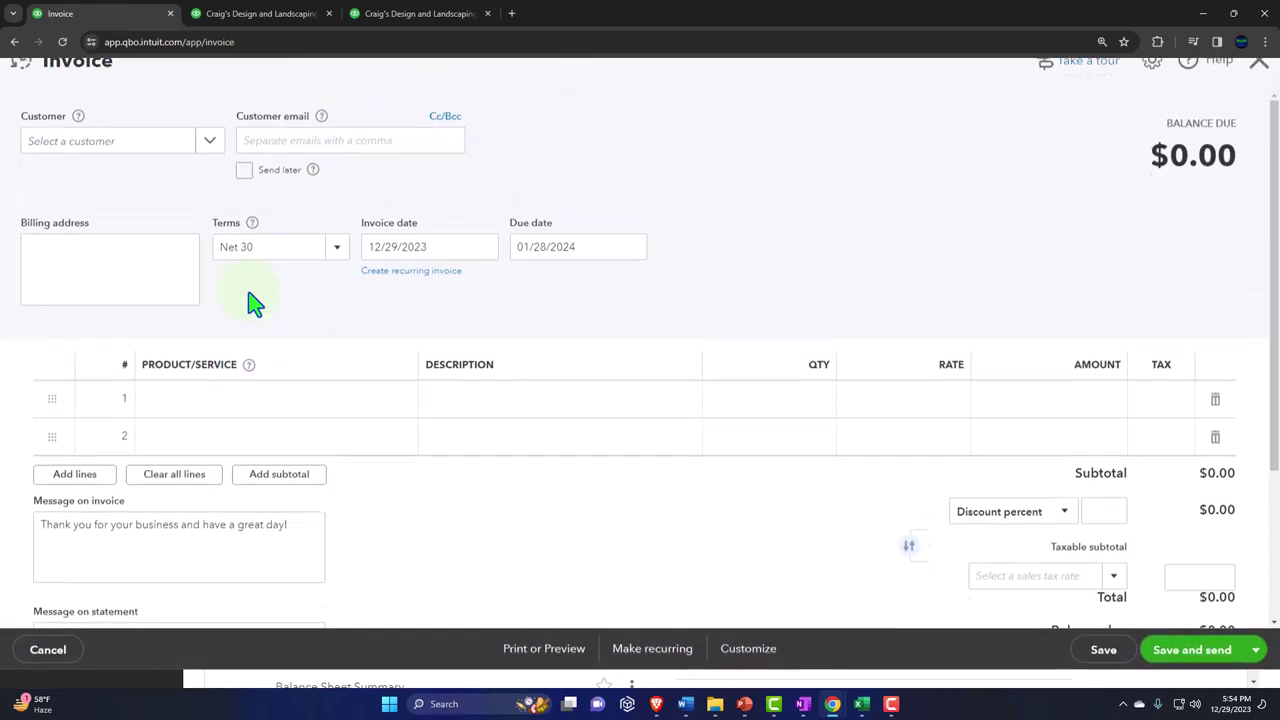
{"action": "left_click", "coordinate": [141, 166]}
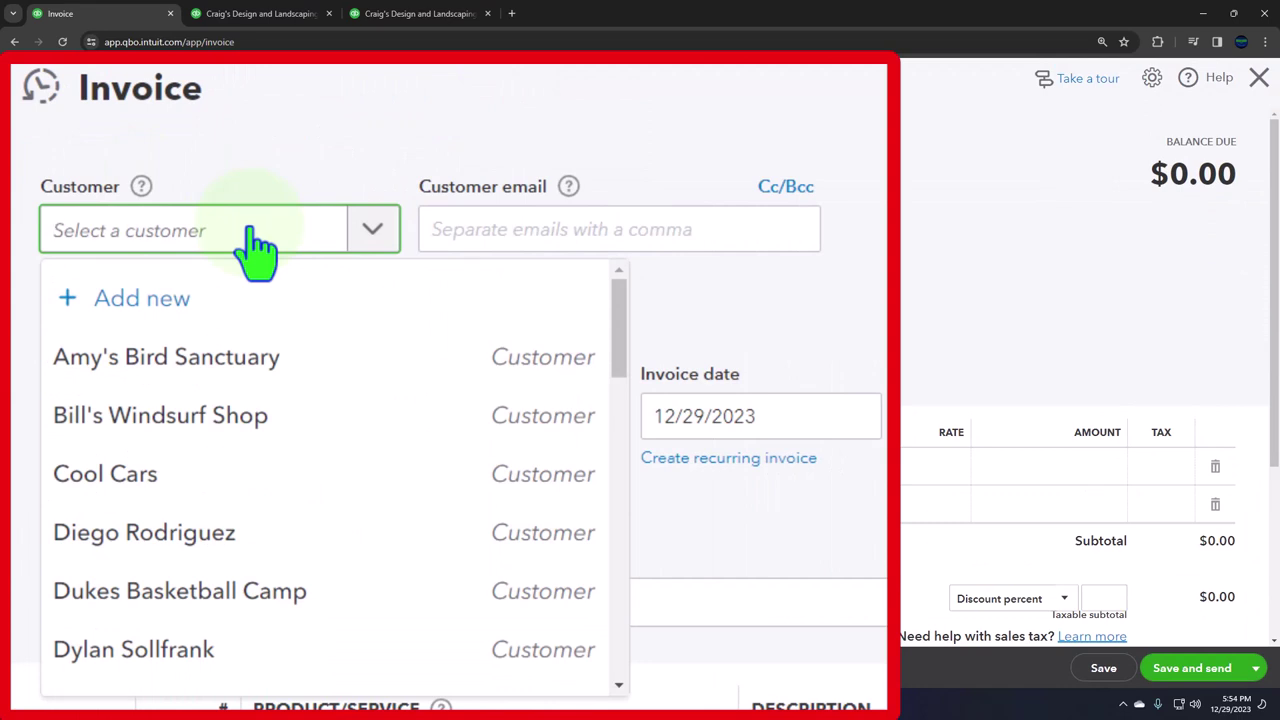
{"action": "type", "text": "Customer"}
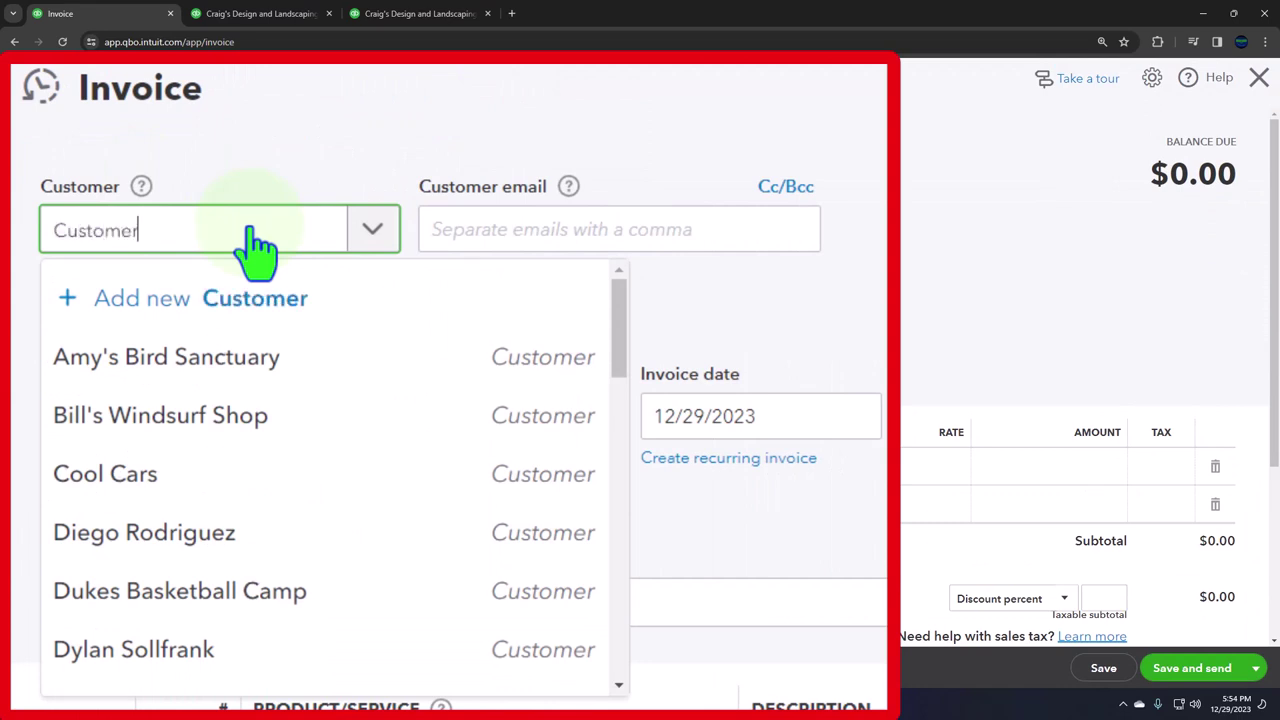
{"action": "type", "text": " 1"}
{"action": "key", "text": "Return"}
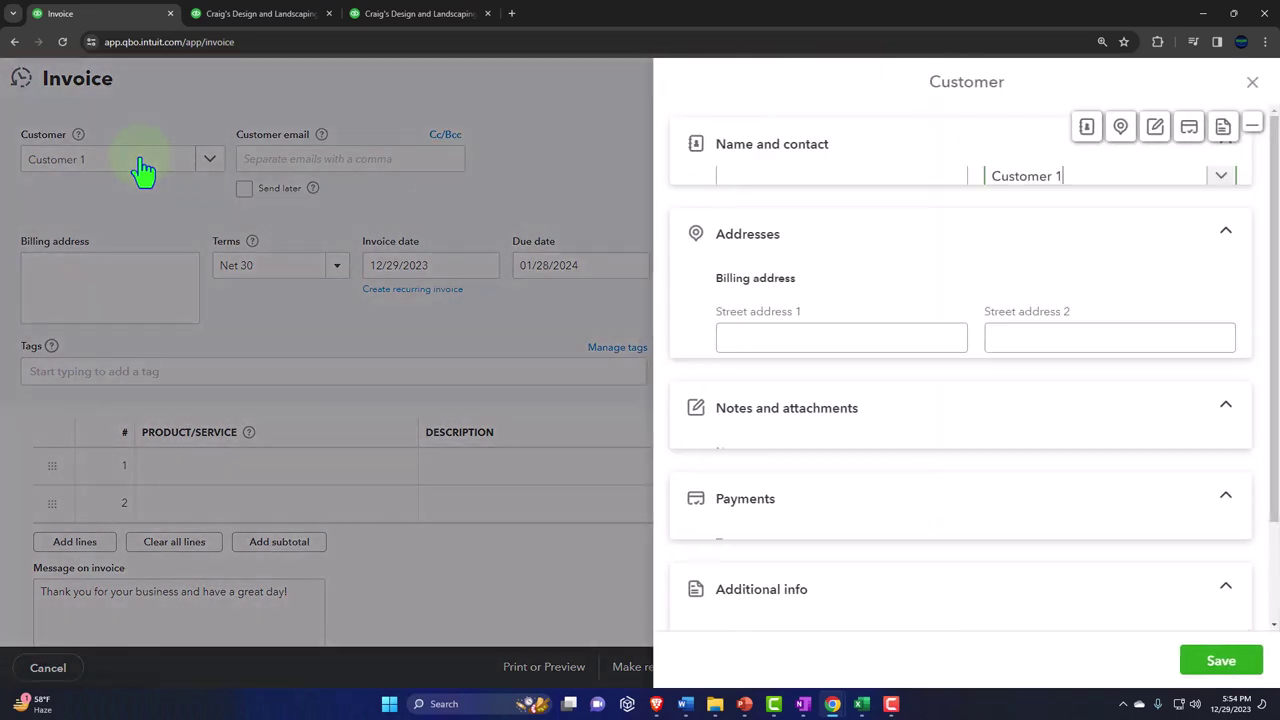
{"action": "left_click", "coordinate": [1221, 660]}
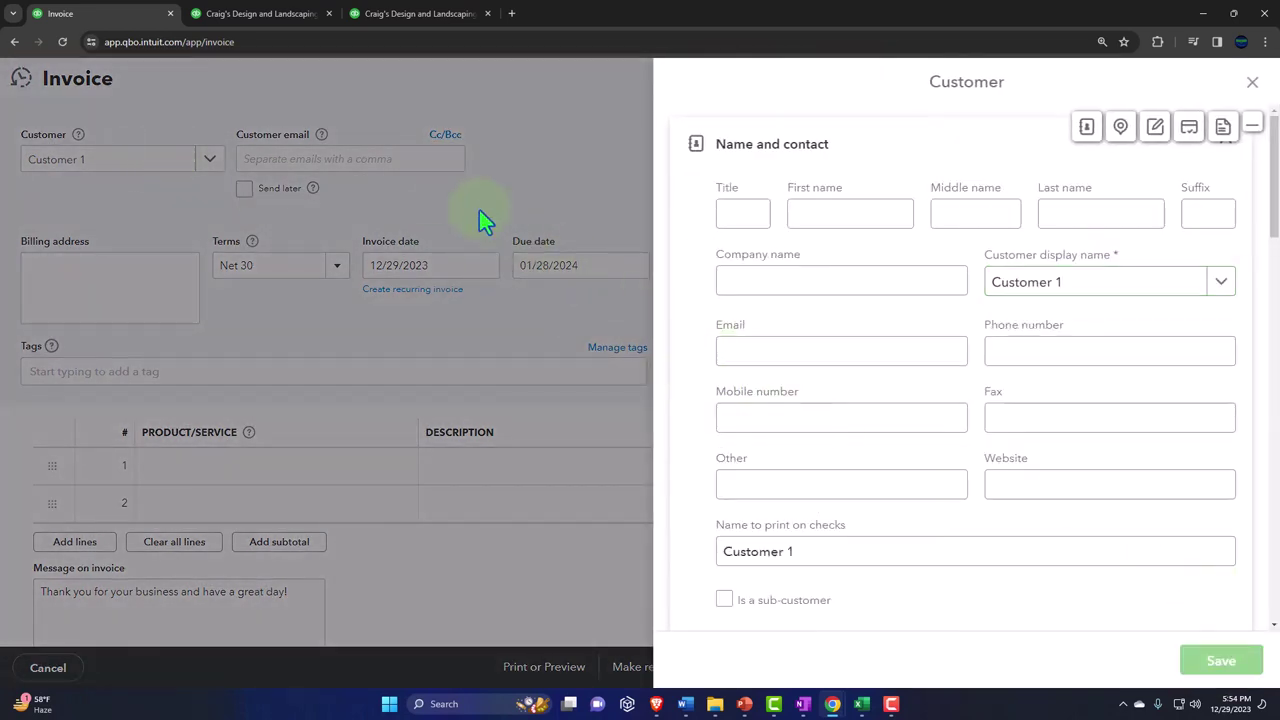
Set the invoice date to 01/01/2024 and proceed to the first product line.
{"action": "left_click", "coordinate": [346, 160]}
{"action": "key", "text": "Tab"}
{"action": "key", "text": "Tab"}
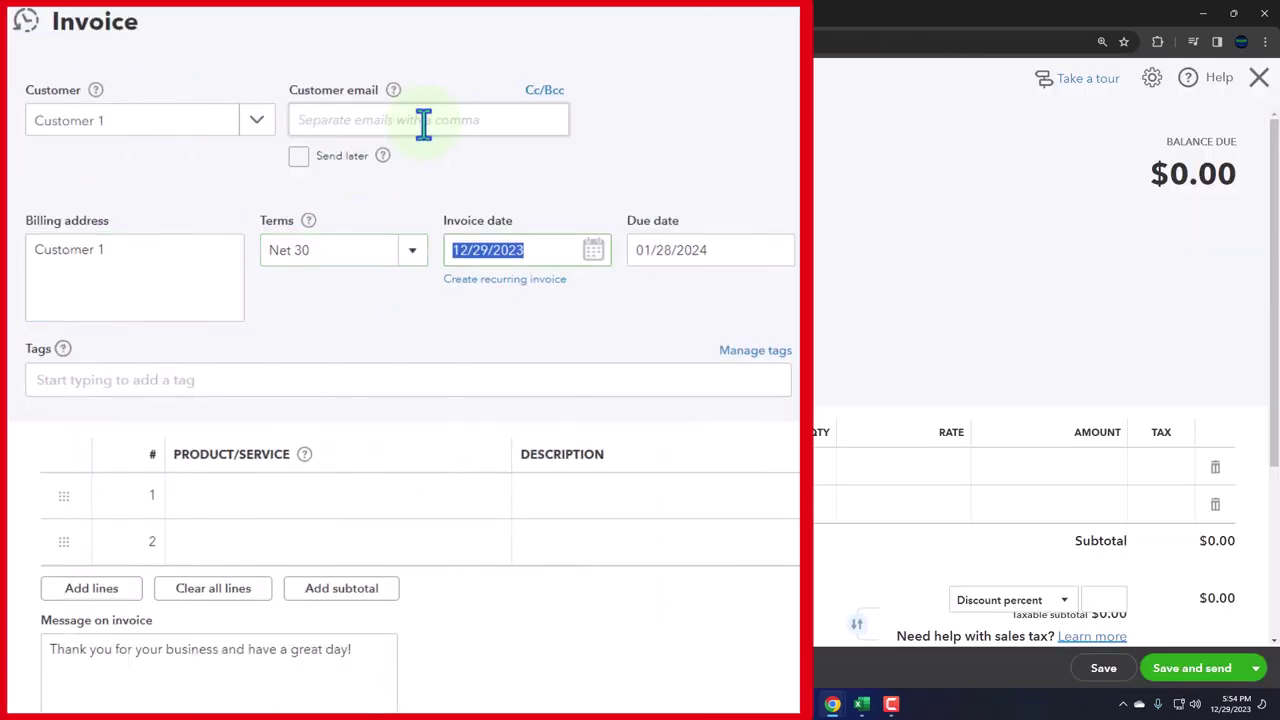
{"action": "type", "text": "010124"}
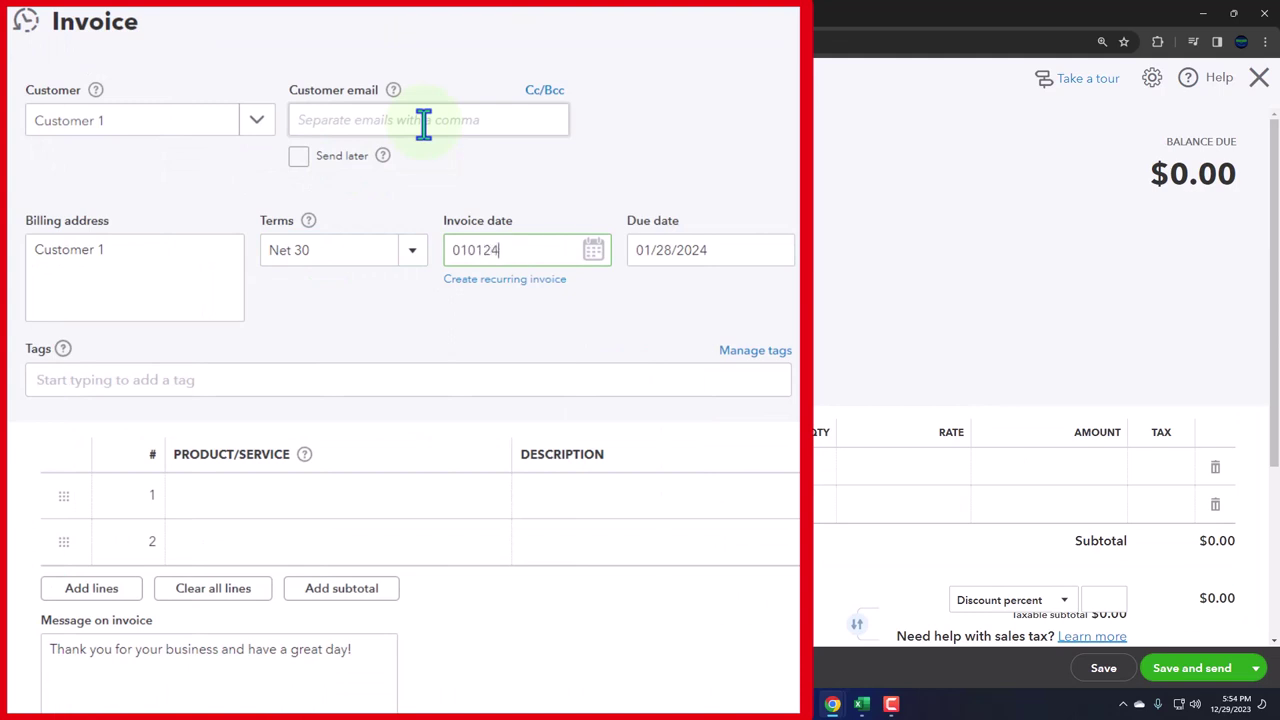
{"action": "key", "text": "Tab"}
{"action": "key", "text": "Tab"}
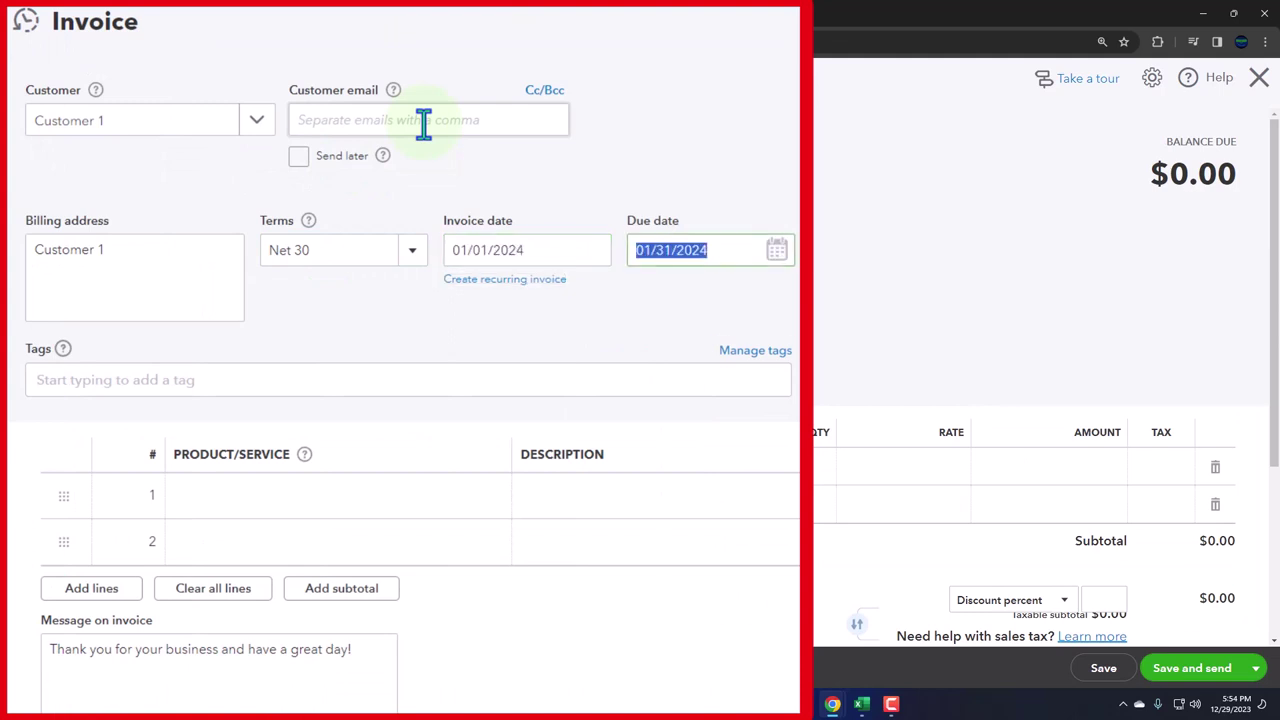
{"action": "key", "text": "Tab"}
{"action": "key", "text": "Tab"}
{"action": "key", "text": "Tab"}
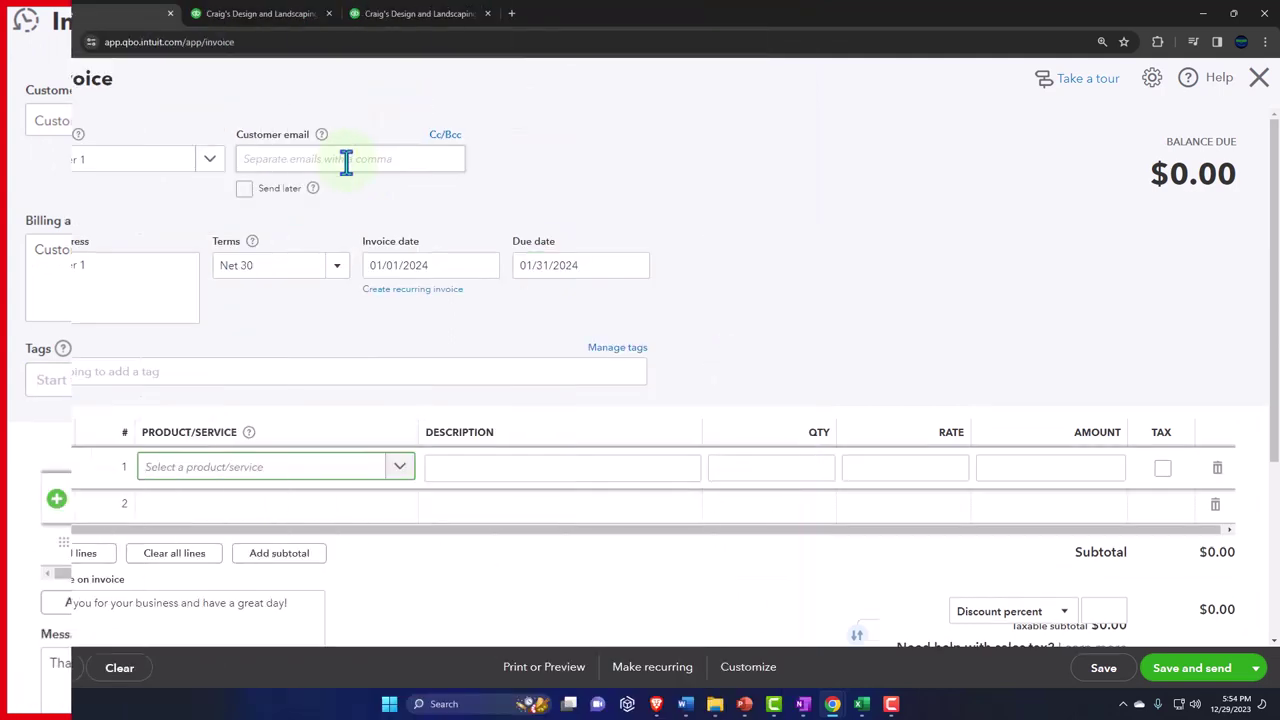
Add a new inventory product named Item 1 from the invoice's first line.
{"action": "scroll", "coordinate": [340, 243], "scroll_direction": "down", "scroll_amount": 2}
{"action": "left_click", "coordinate": [240, 340]}
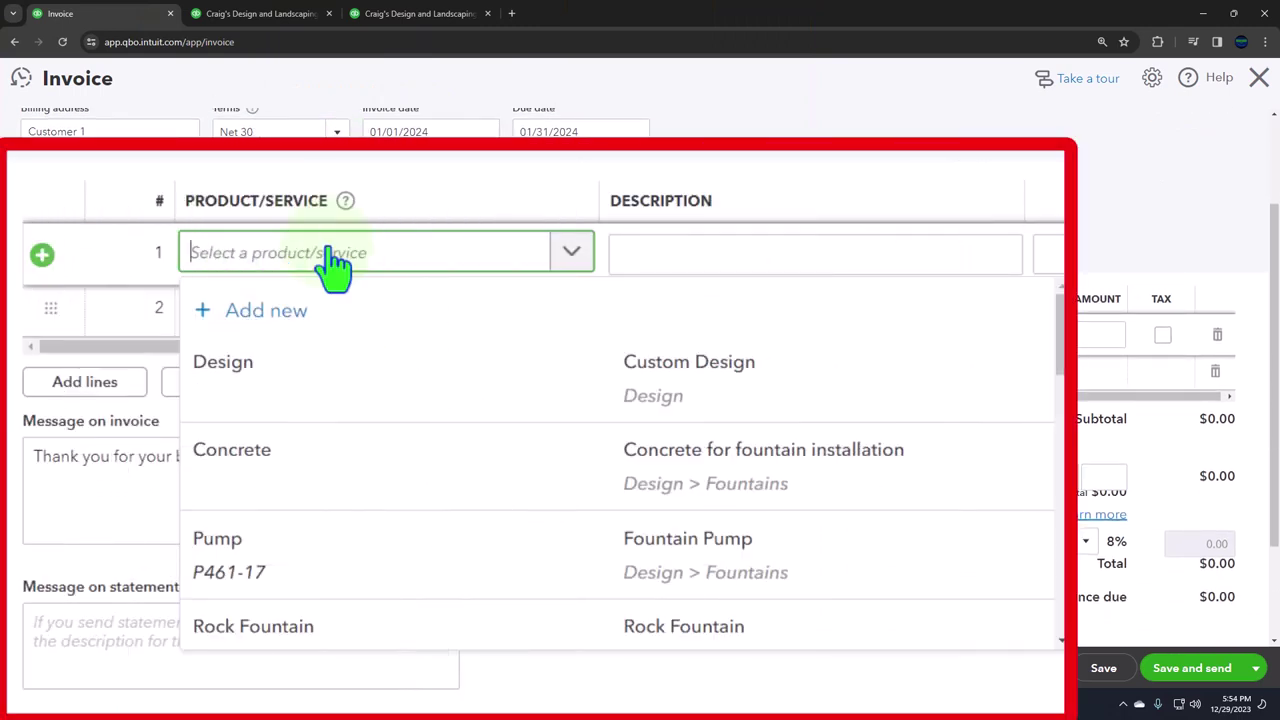
{"action": "type", "text": "Item 1"}
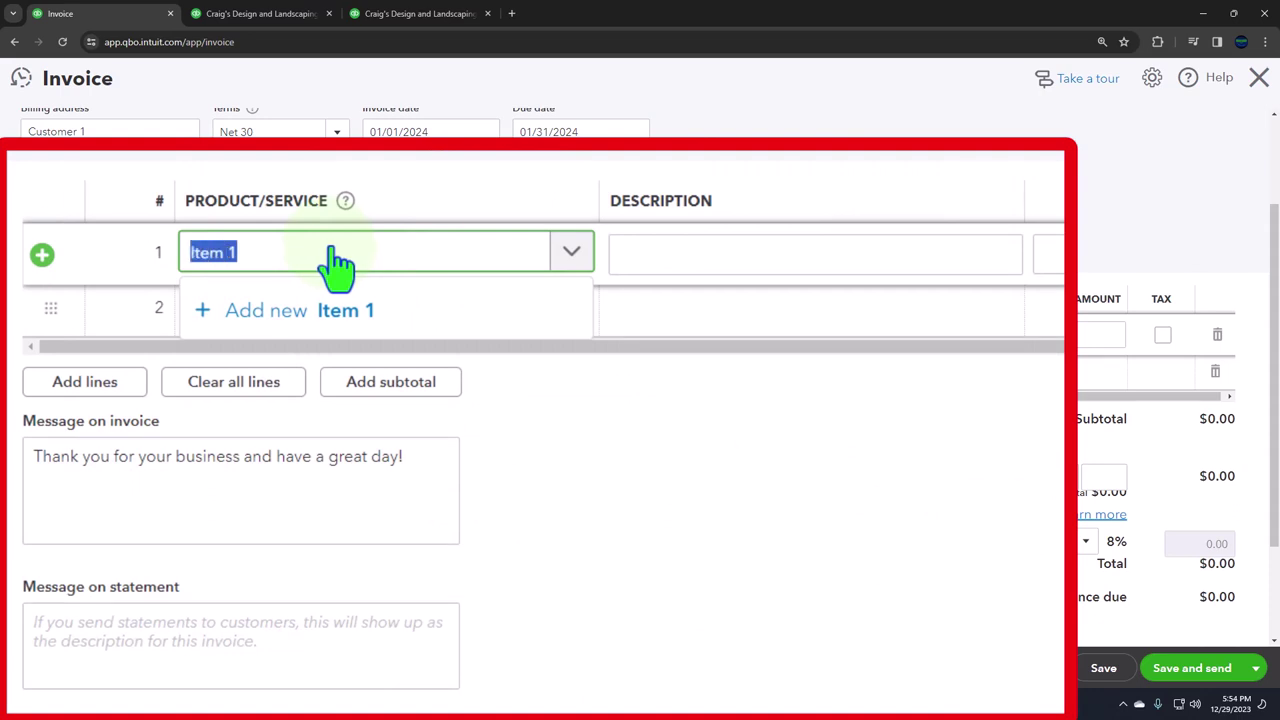
{"action": "key", "text": "Tab"}
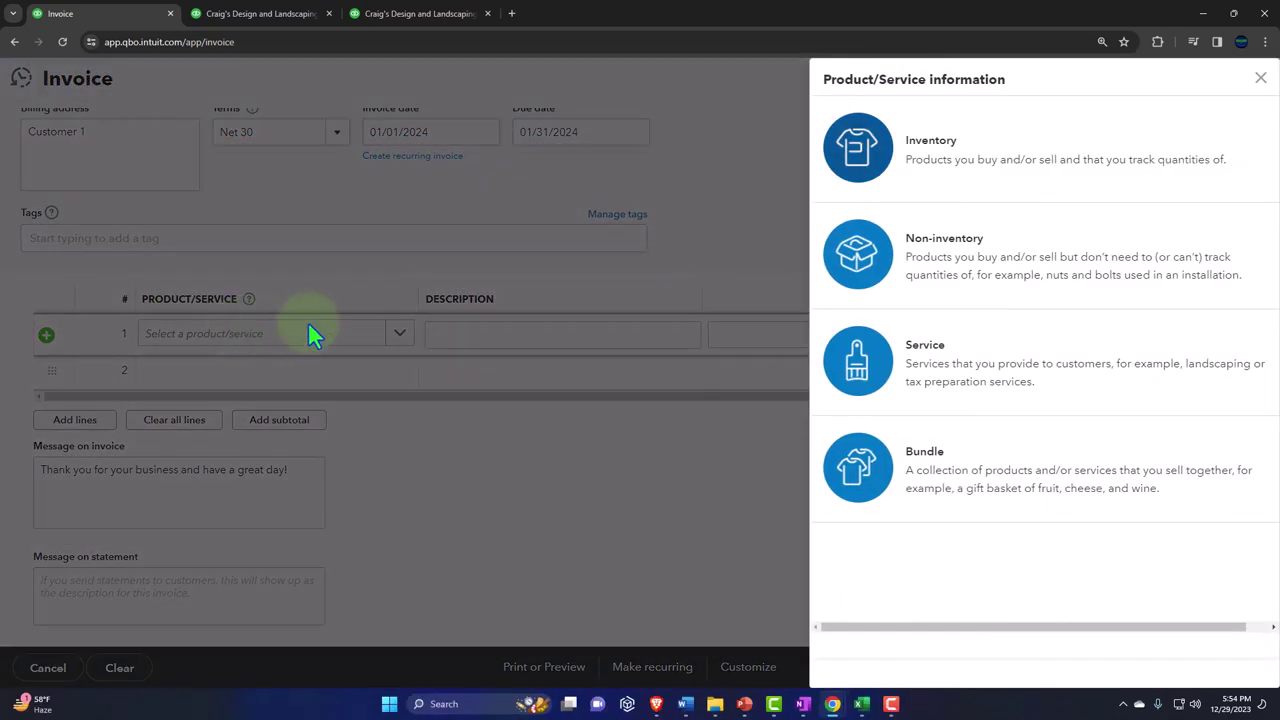
{"action": "left_click", "coordinate": [957, 173]}
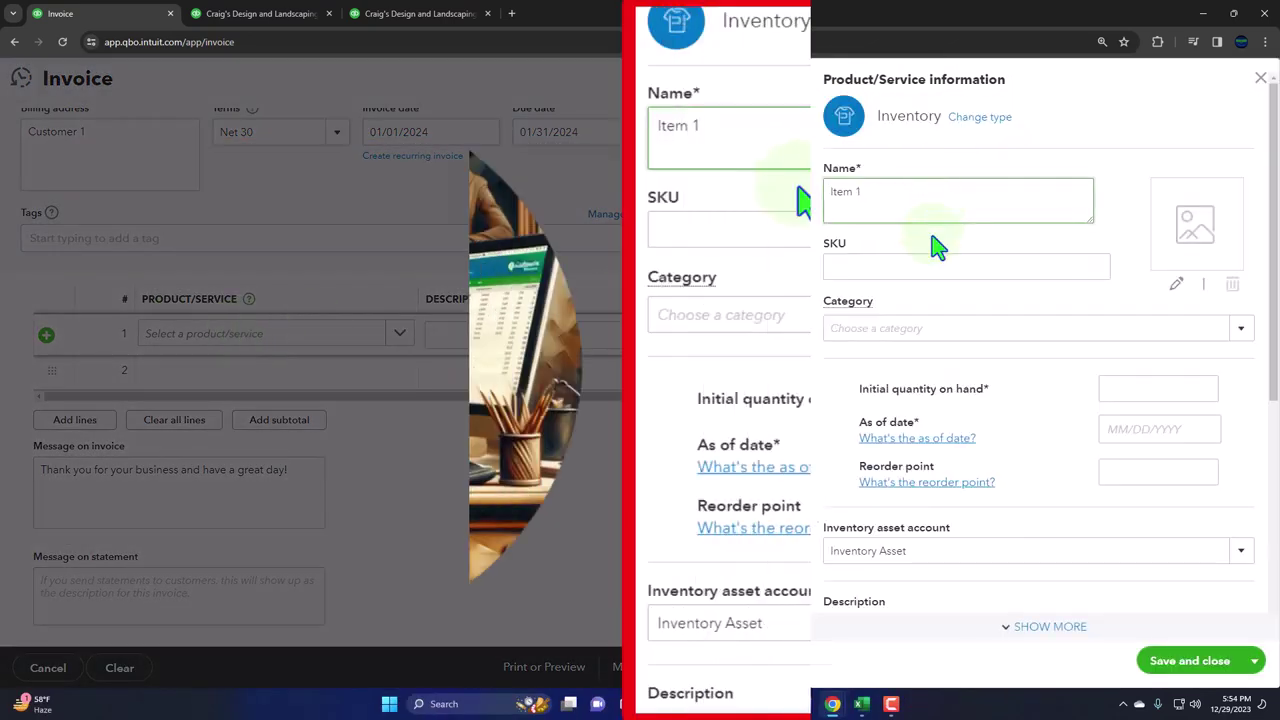
Set the item's initial quantity on hand to 10 as of 12/01/2023.
{"action": "left_click", "coordinate": [1098, 396]}
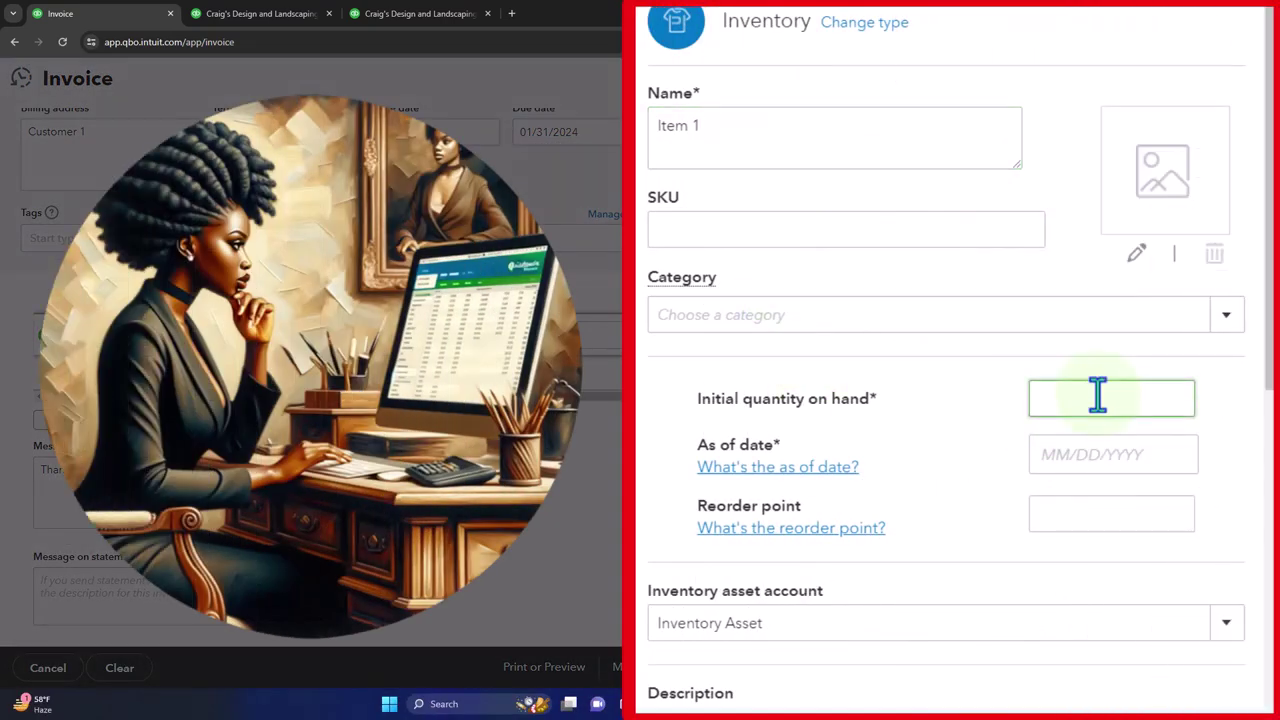
{"action": "key", "text": "Tab"}
{"action": "left_click", "coordinate": [1094, 460]}
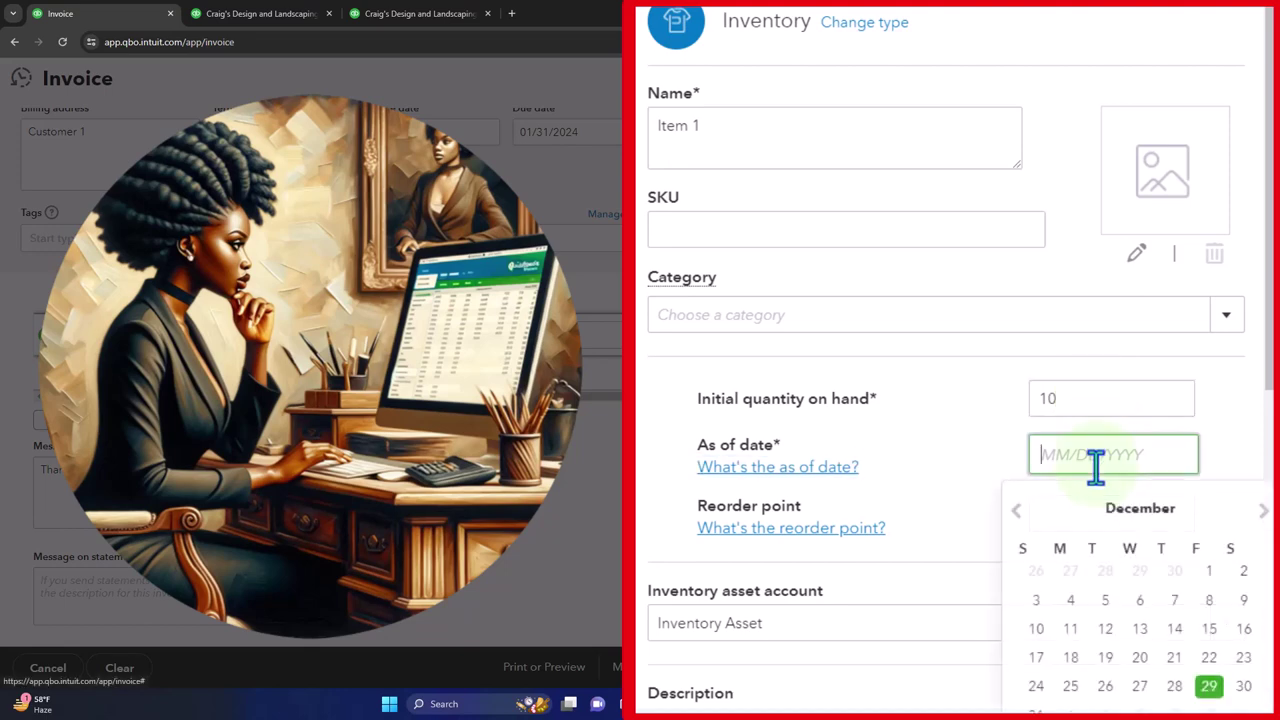
{"action": "left_click", "coordinate": [1210, 571]}
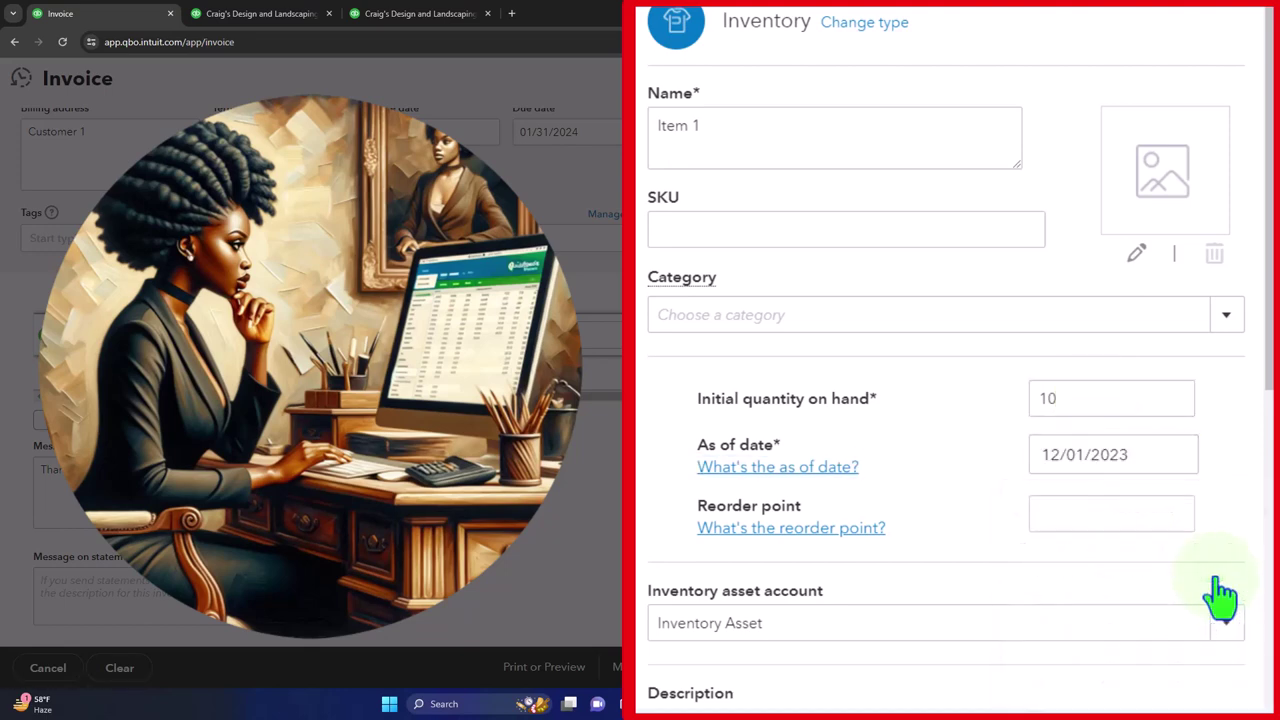
Enter Item 1 as the sales description and set the sales price to 180.
{"action": "scroll", "coordinate": [1035, 563], "scroll_direction": "down", "scroll_amount": 2}
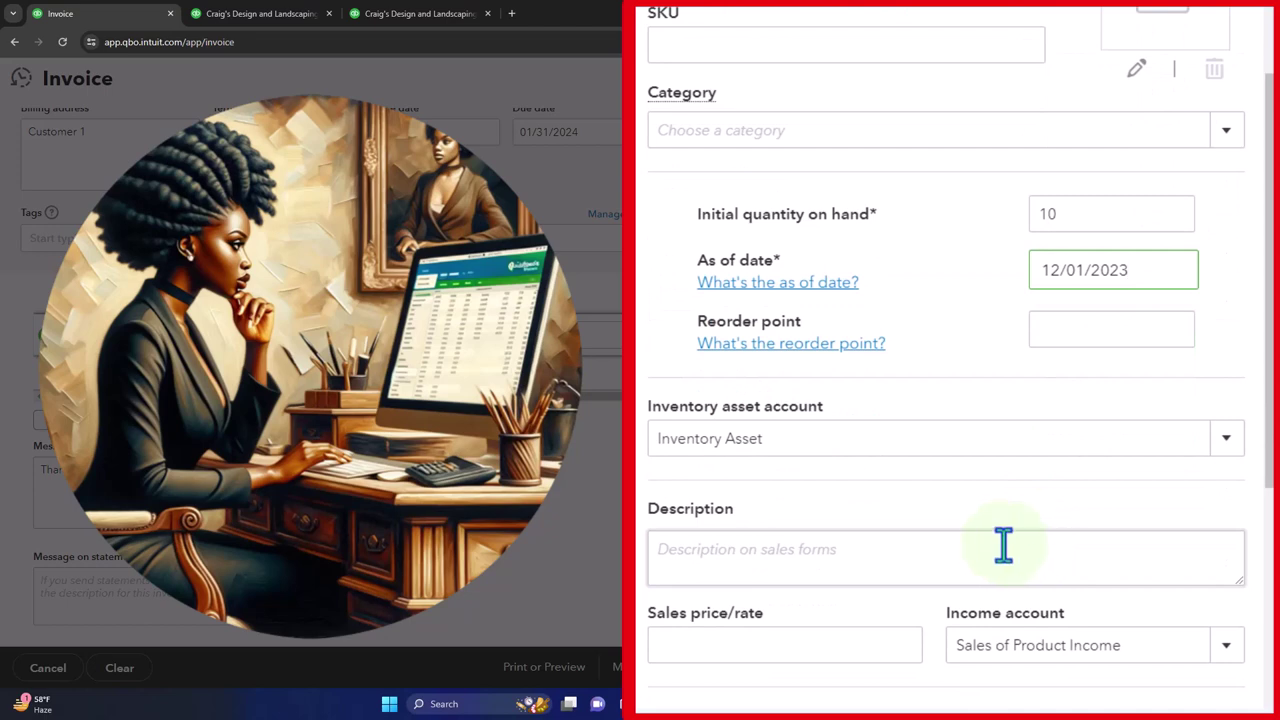
{"action": "scroll", "coordinate": [1003, 545], "scroll_direction": "down", "scroll_amount": 1}
{"action": "left_click", "coordinate": [757, 465]}
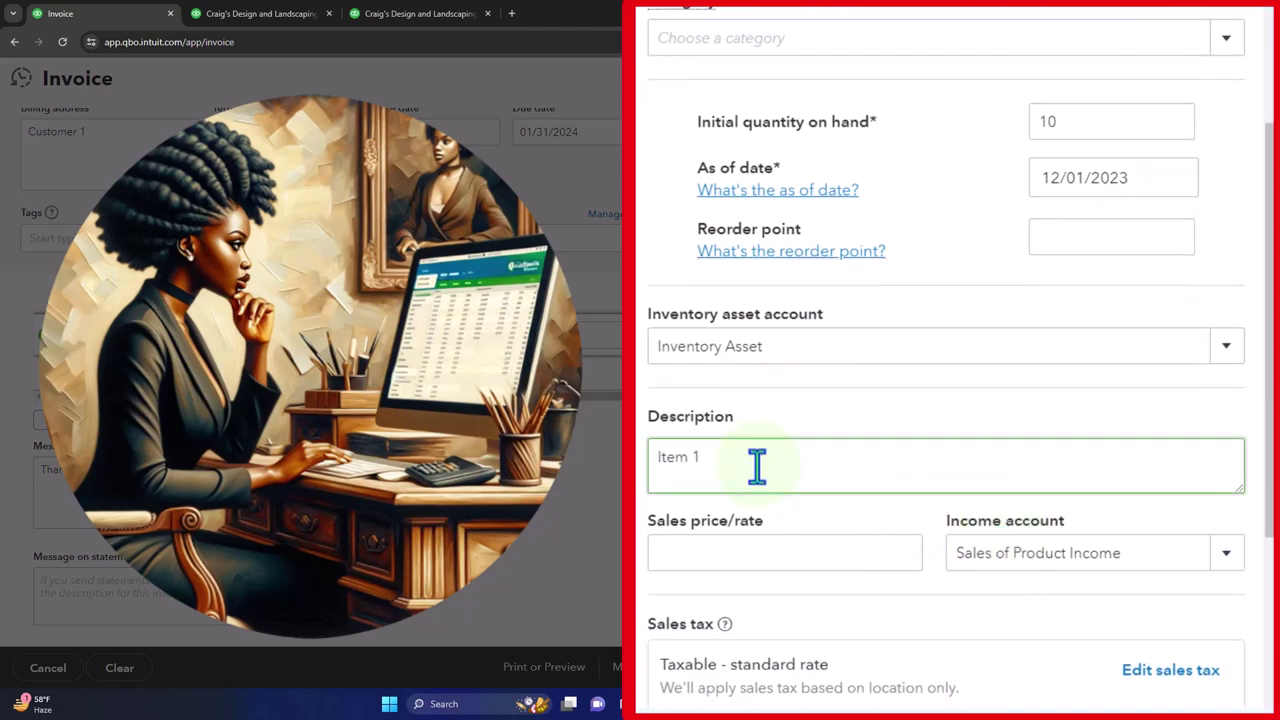
{"action": "scroll", "coordinate": [757, 465], "scroll_direction": "down", "scroll_amount": 3}
{"action": "left_click", "coordinate": [733, 278]}
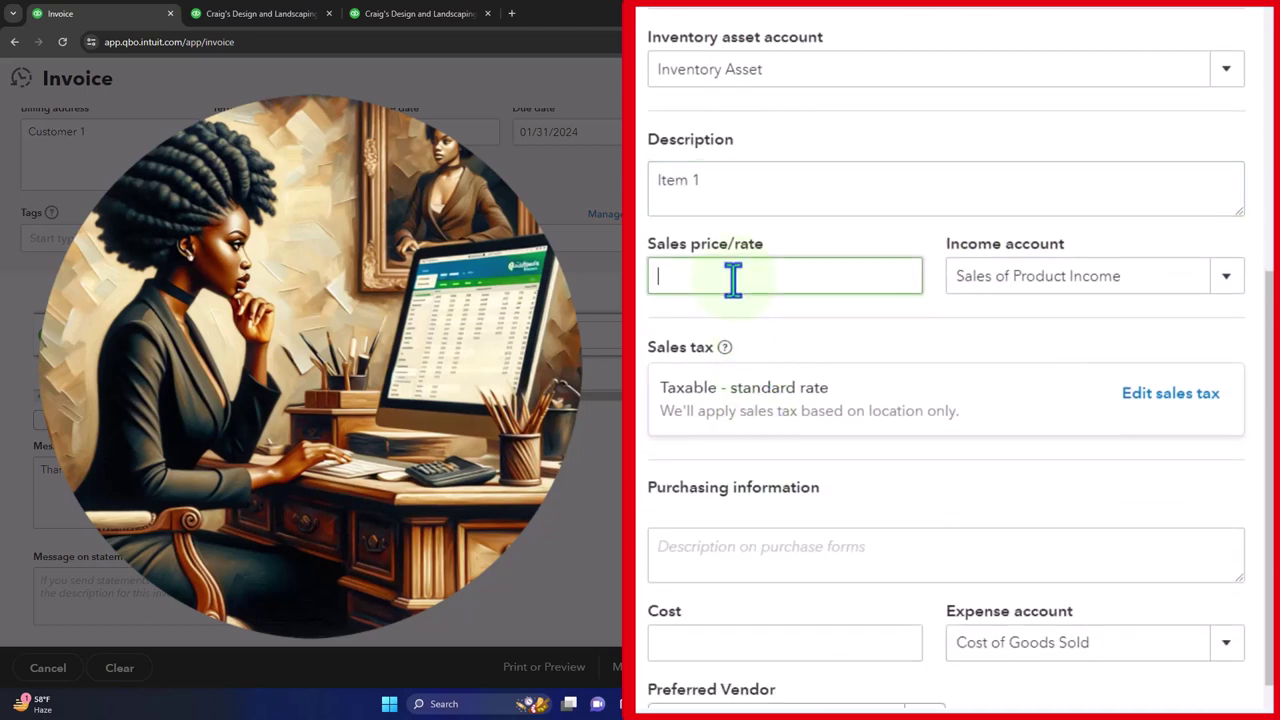
{"action": "type", "text": "180"}
{"action": "key", "text": "Tab"}
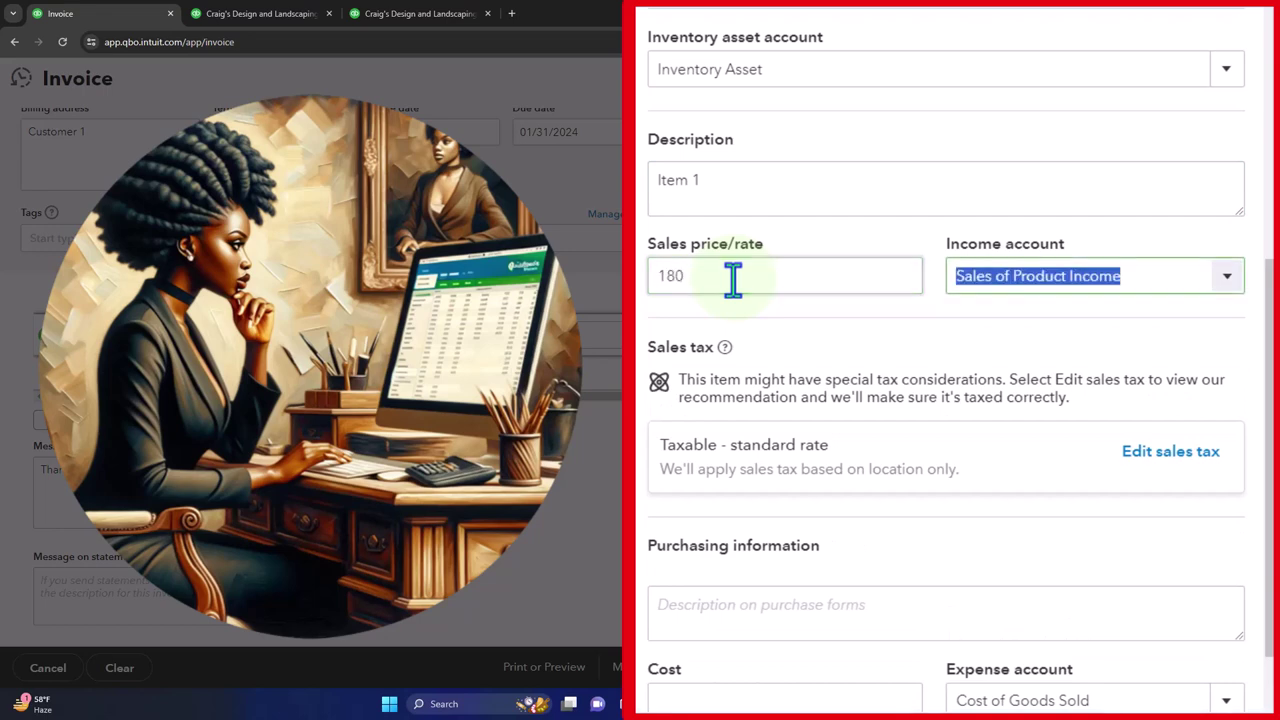
Enter Item 1 as the purchase description, set the cost to 100, and save the new item.
{"action": "scroll", "coordinate": [734, 280], "scroll_direction": "down", "scroll_amount": 1}
{"action": "left_click", "coordinate": [749, 517]}
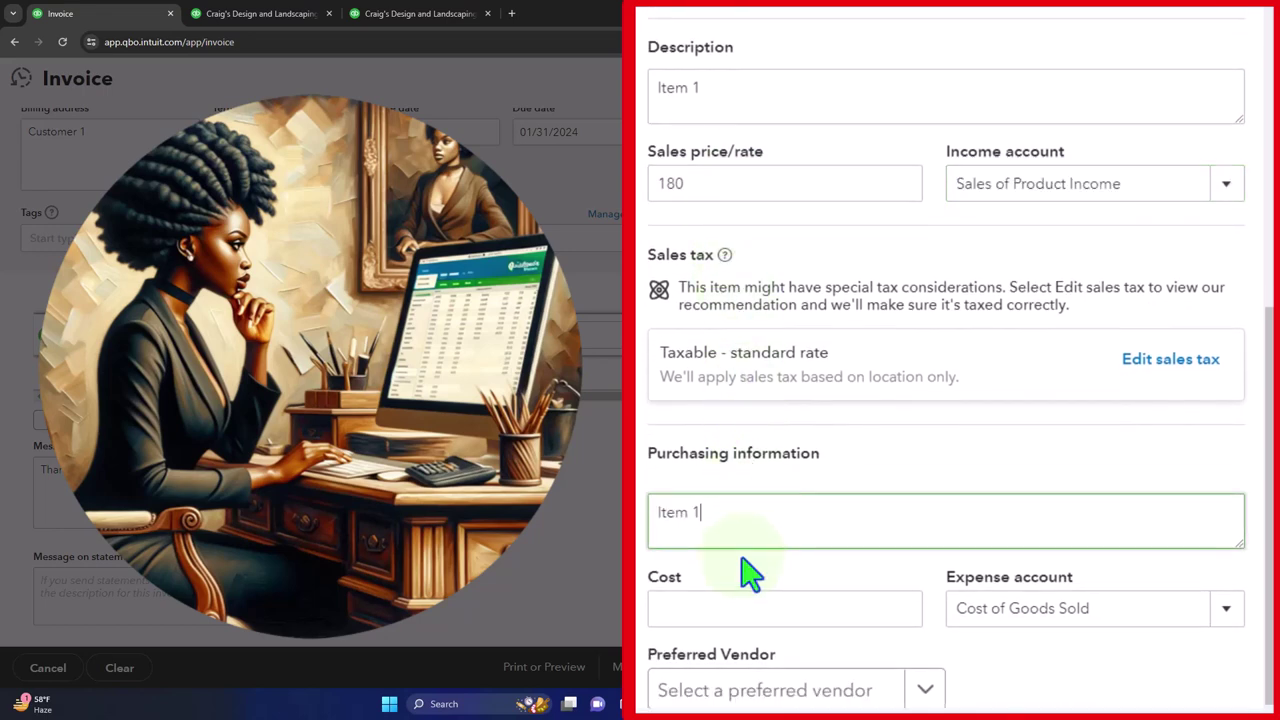
{"action": "left_click", "coordinate": [735, 619]}
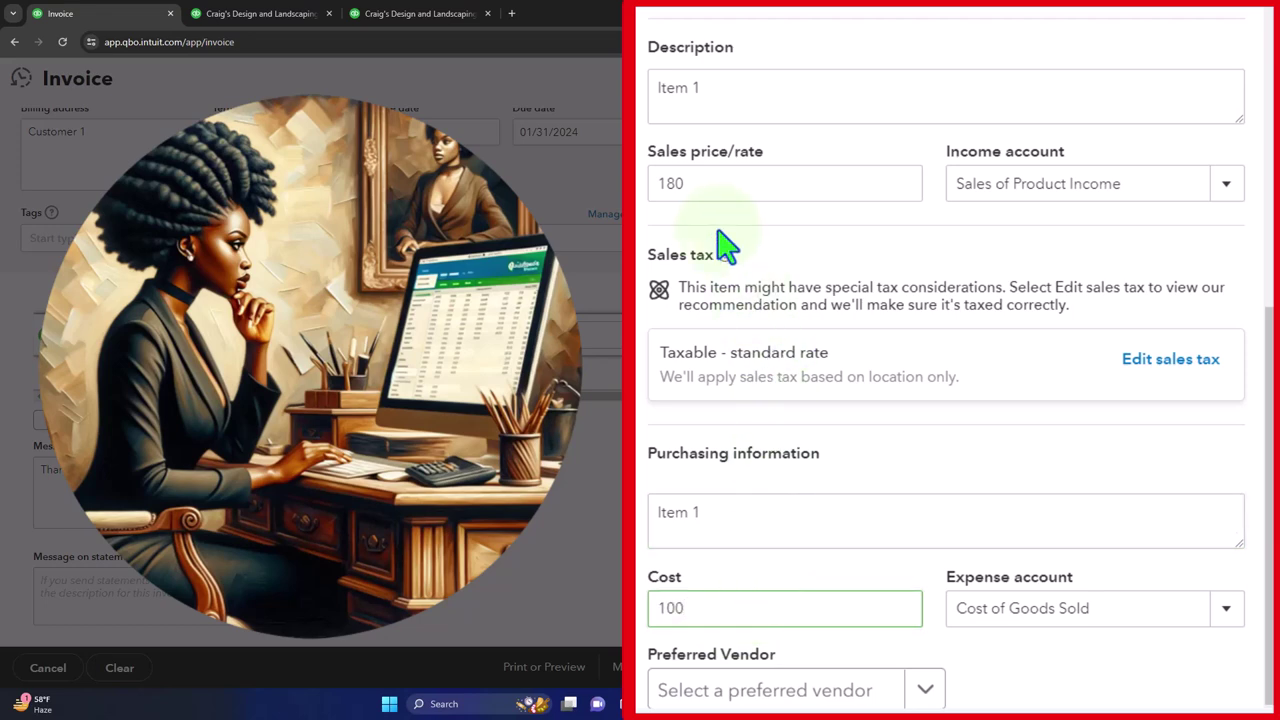
{"action": "scroll", "coordinate": [856, 402], "scroll_direction": "down", "scroll_amount": 1}
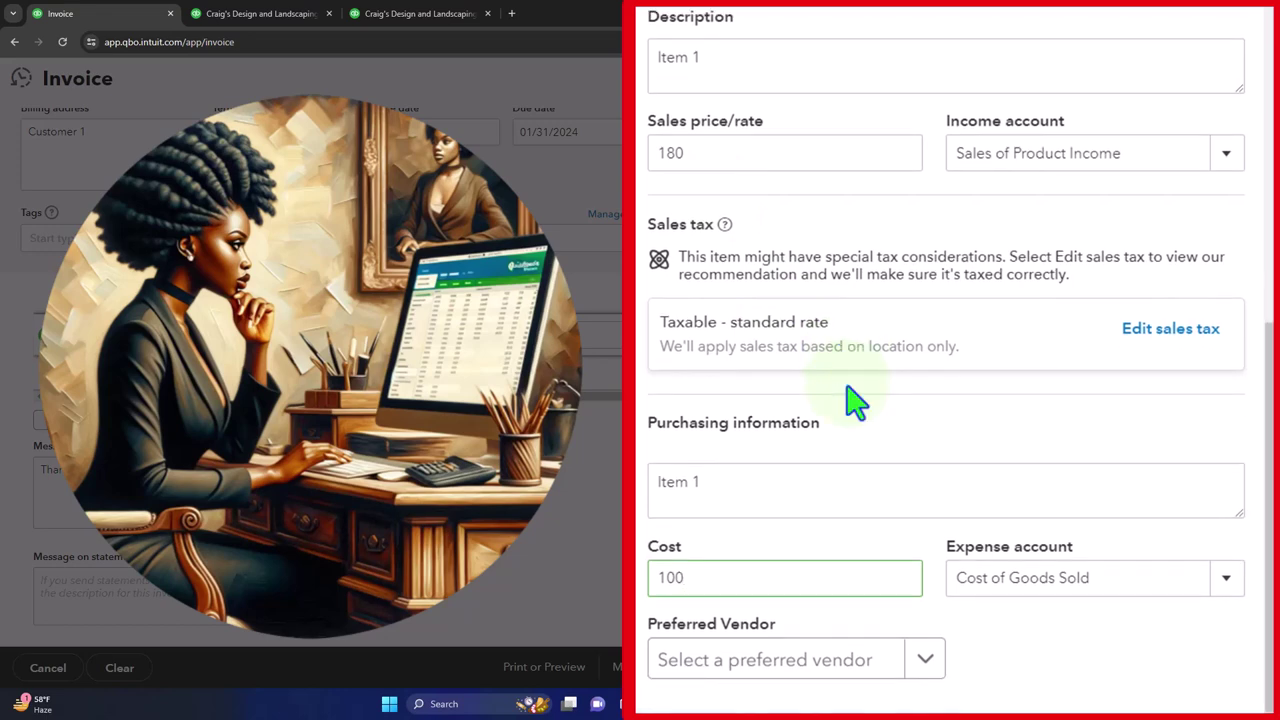
{"action": "left_click", "coordinate": [1170, 662]}
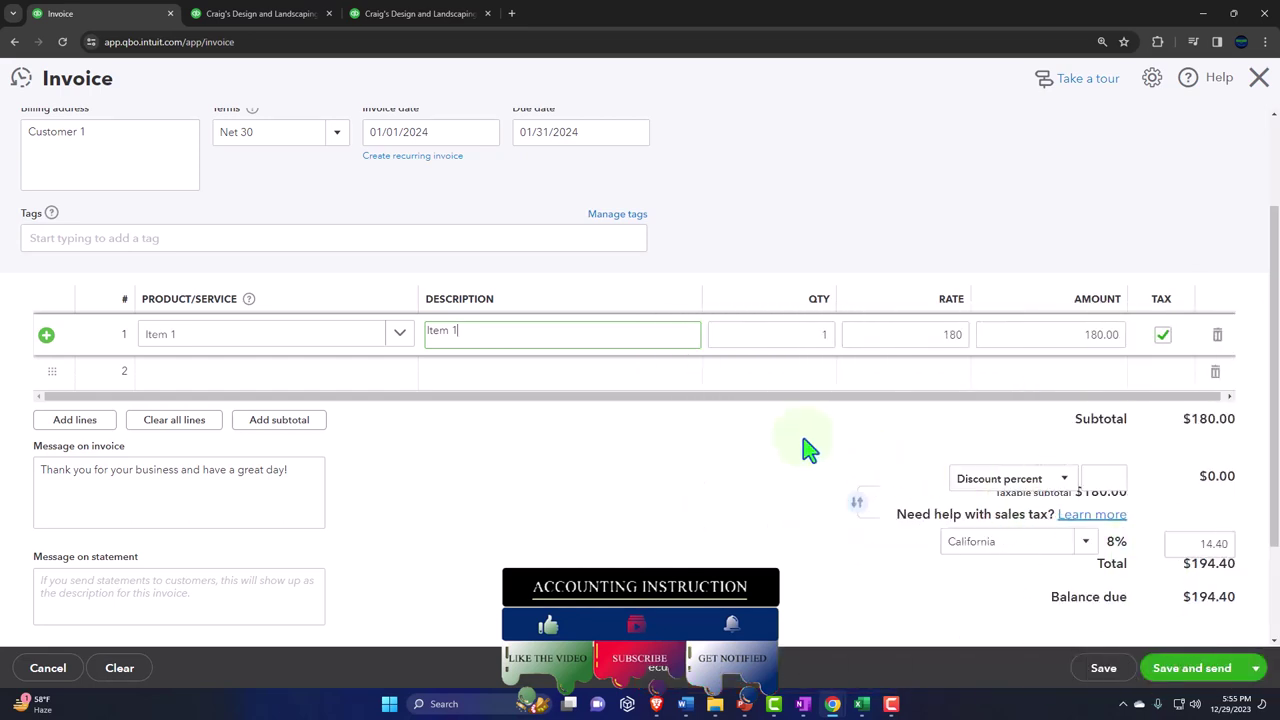
Accept the Item 1 line as filled in, review the invoice, and save and close it.
{"action": "key", "text": "Tab"}
{"action": "key", "text": "Tab"}
{"action": "key", "text": "Tab"}
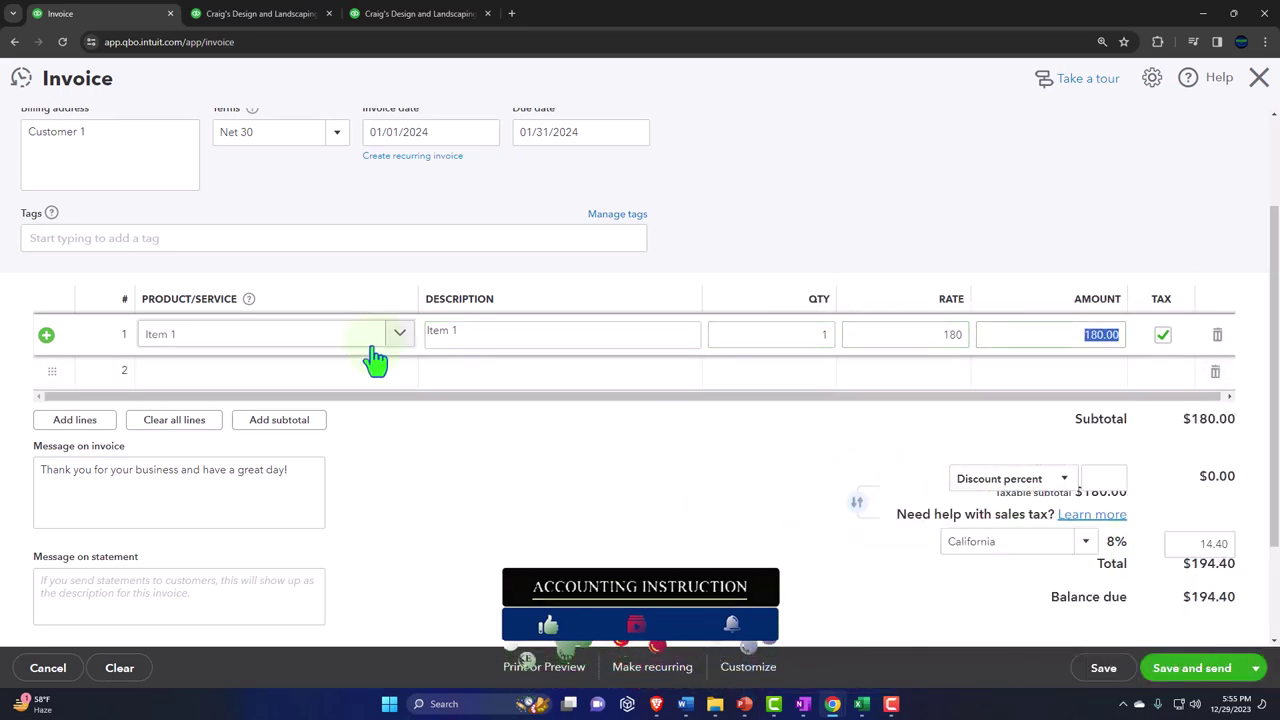
{"action": "key", "text": "Tab"}
{"action": "key", "text": "Tab"}
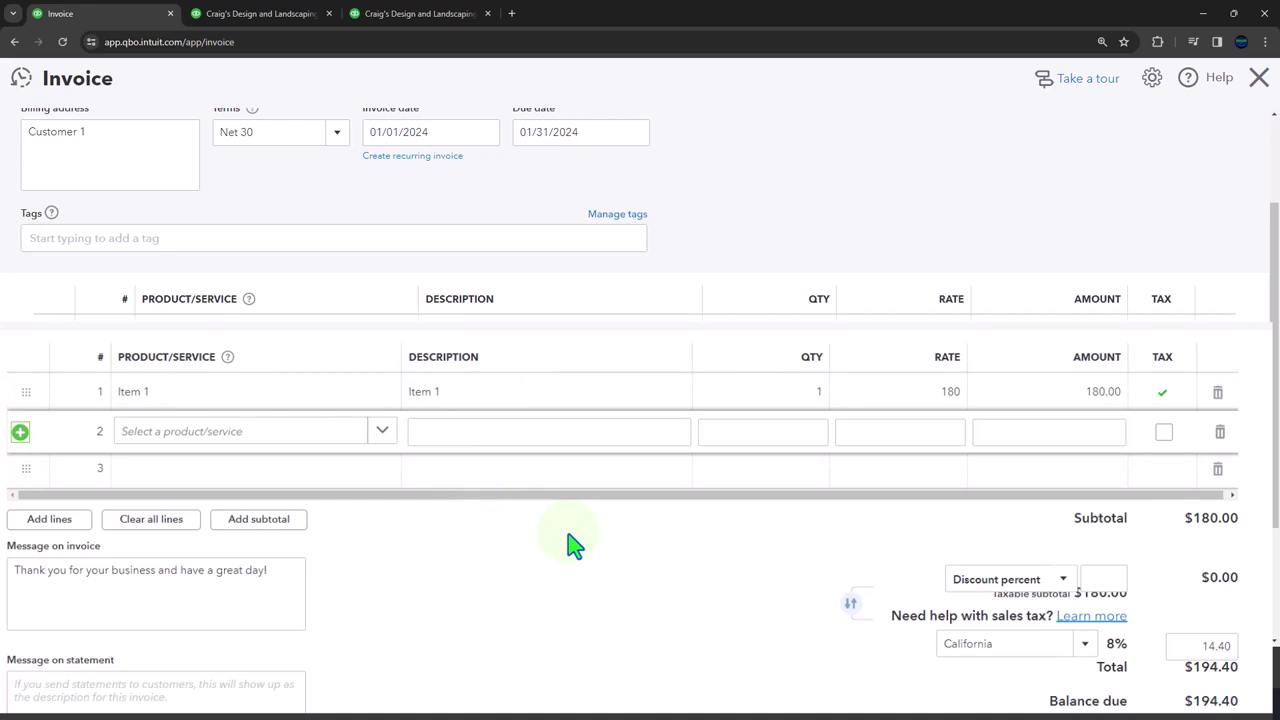
{"action": "scroll", "coordinate": [573, 545], "scroll_direction": "down", "scroll_amount": 1}
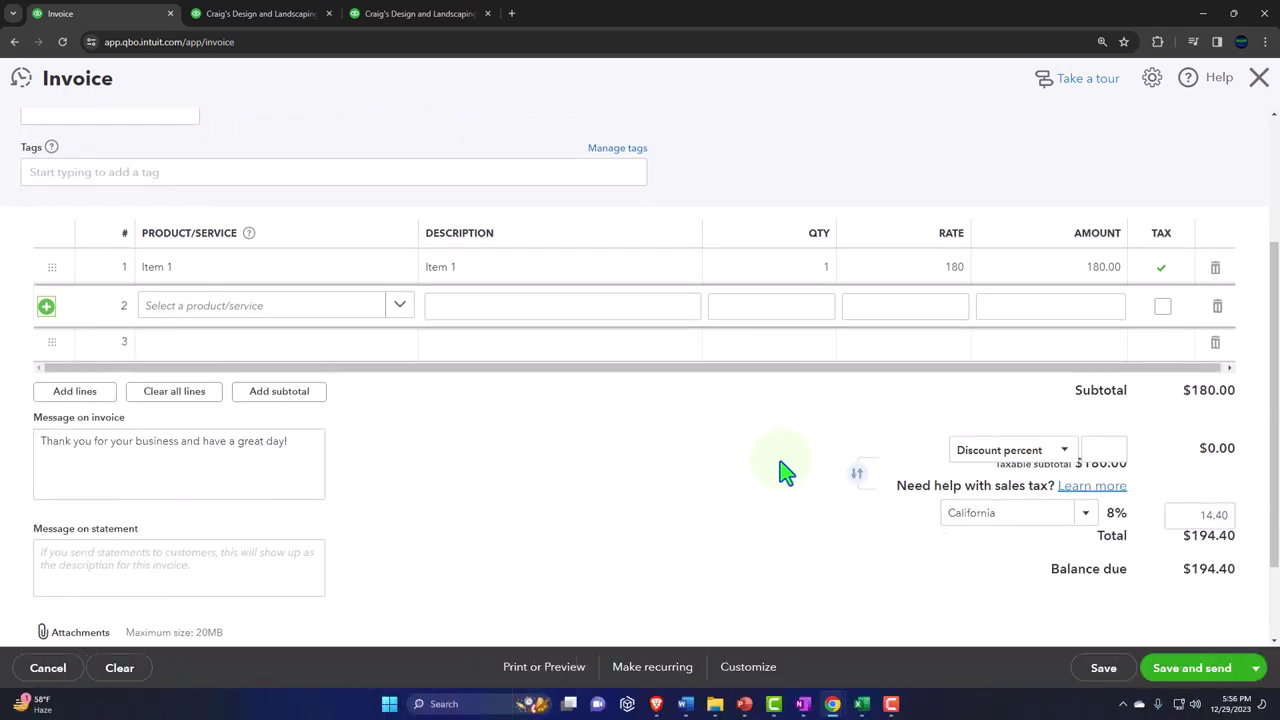
{"action": "scroll", "coordinate": [785, 473], "scroll_direction": "up", "scroll_amount": 3}
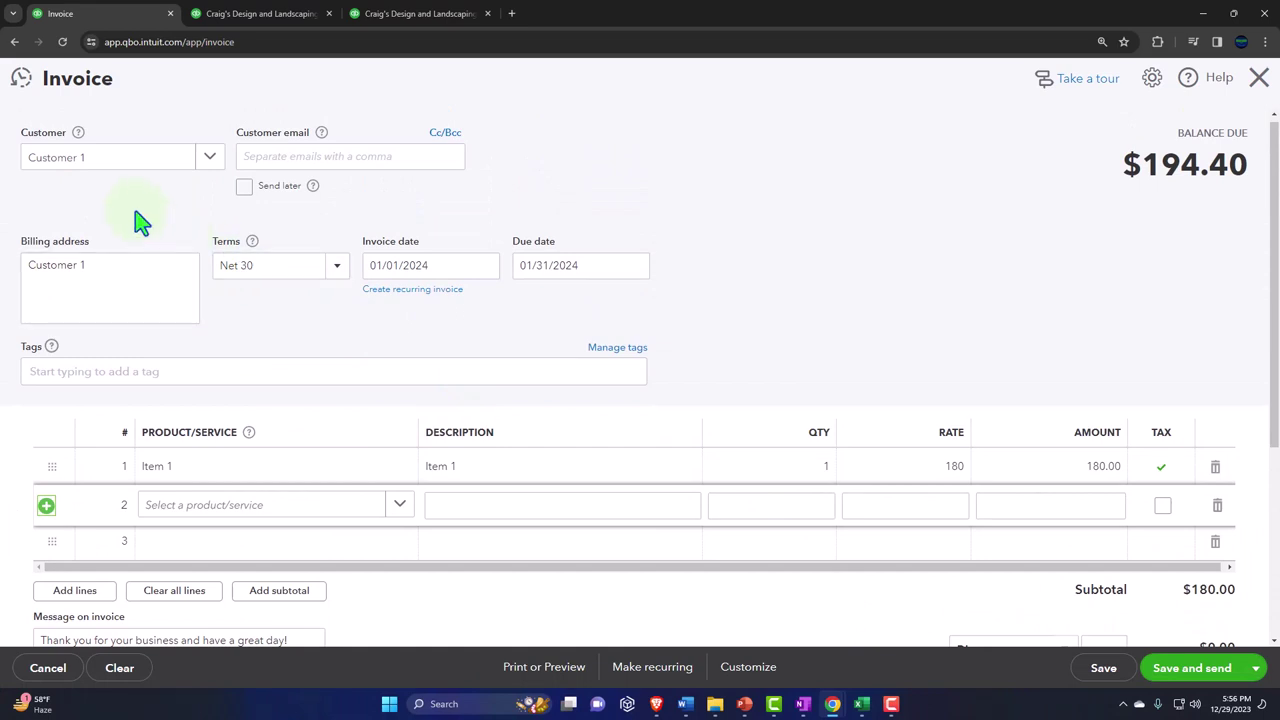
{"action": "scroll", "coordinate": [138, 216], "scroll_direction": "down", "scroll_amount": 3}
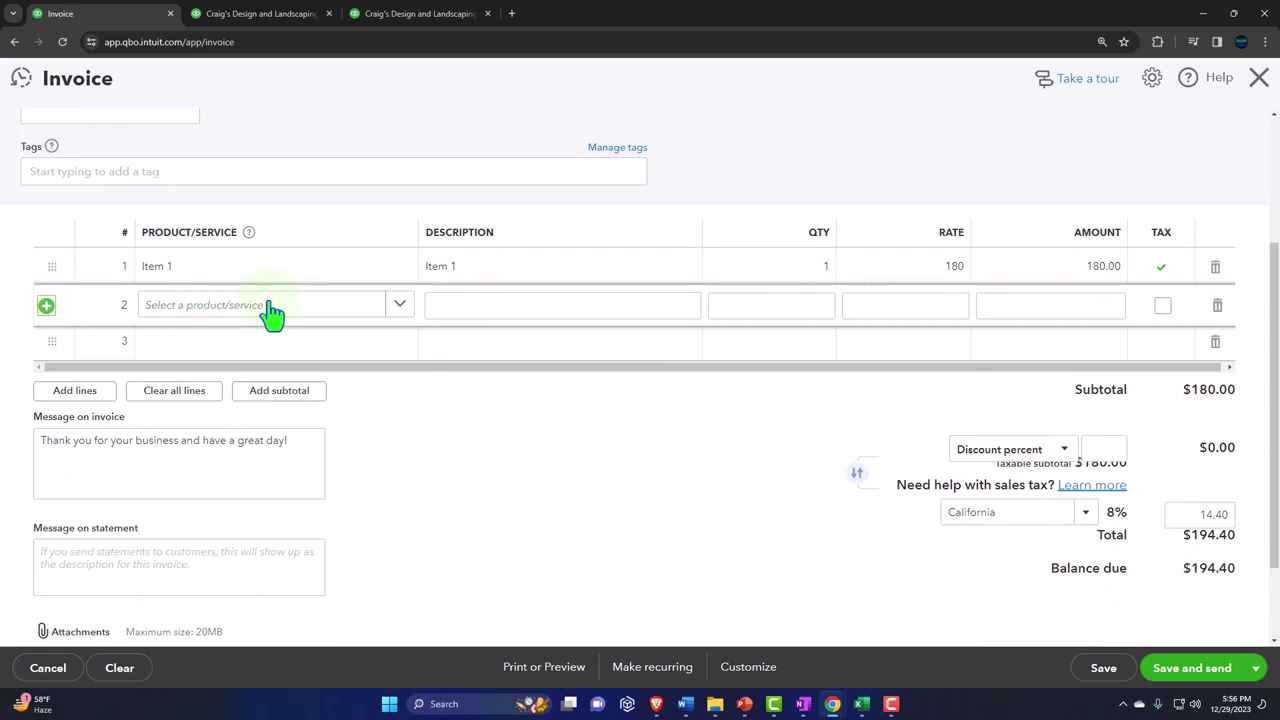
{"action": "left_click", "coordinate": [1255, 669]}
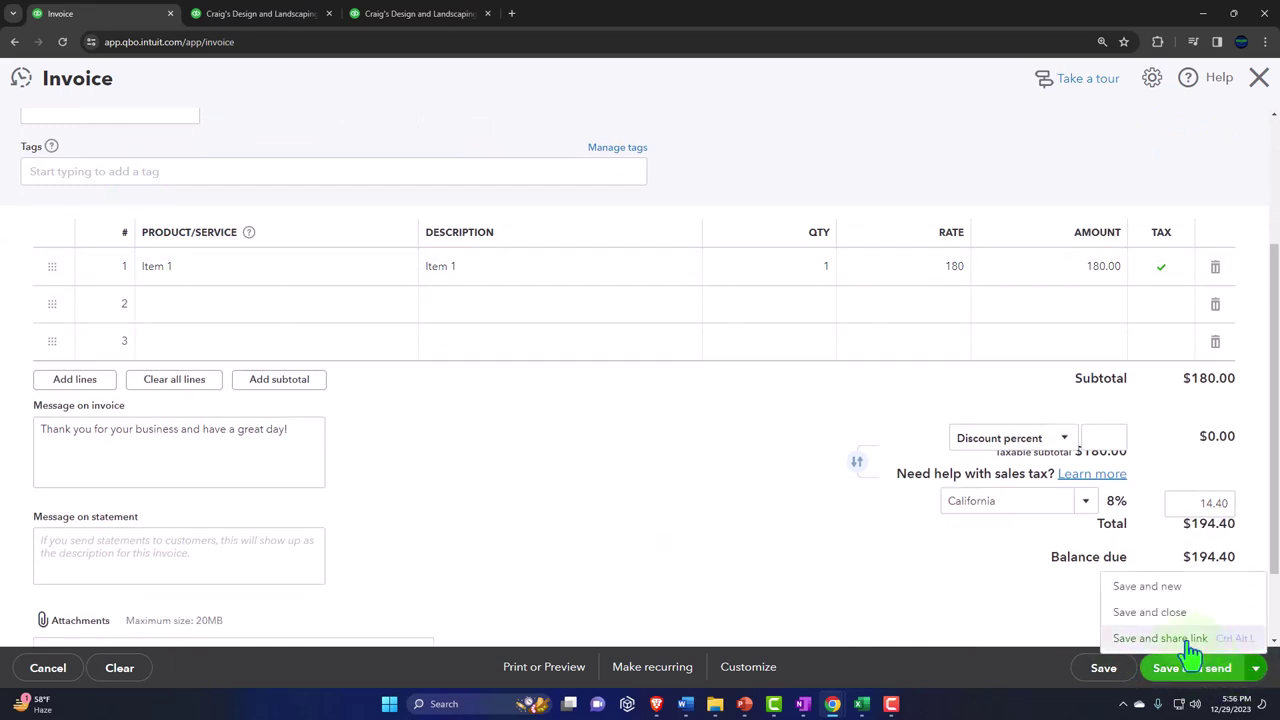
{"action": "left_click", "coordinate": [1160, 628]}
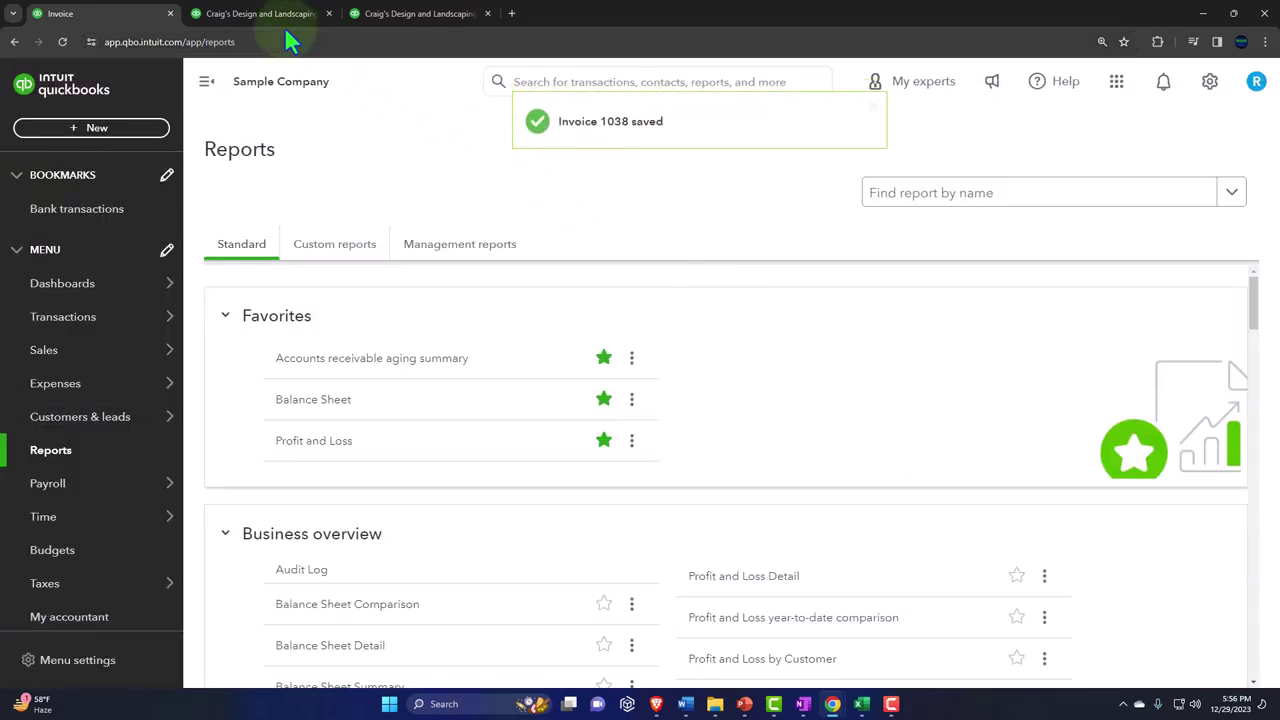
Run the balance sheet report for 01/01/2024 to 12/31/2024 and view its current assets.
{"action": "left_click", "coordinate": [282, 24]}
{"action": "scroll", "coordinate": [263, 195], "scroll_direction": "up", "scroll_amount": 2}
{"action": "left_click", "coordinate": [262, 209]}
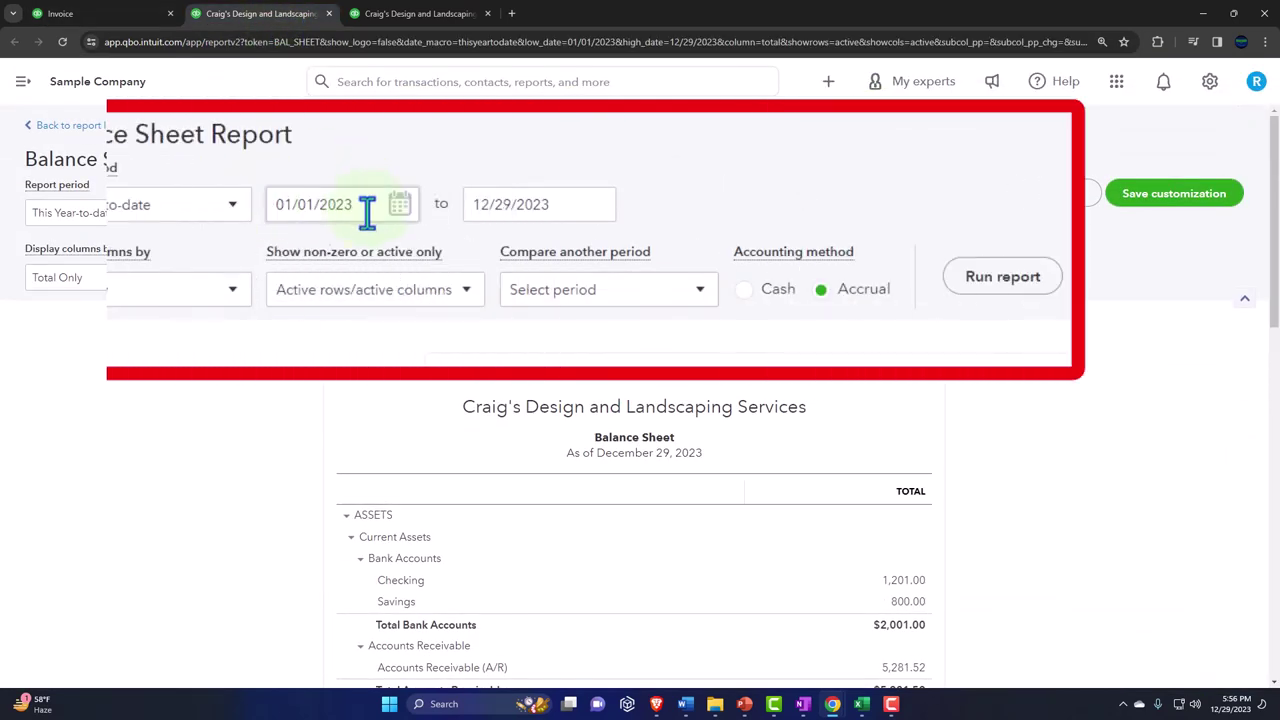
{"action": "type", "text": "01/01/2"}
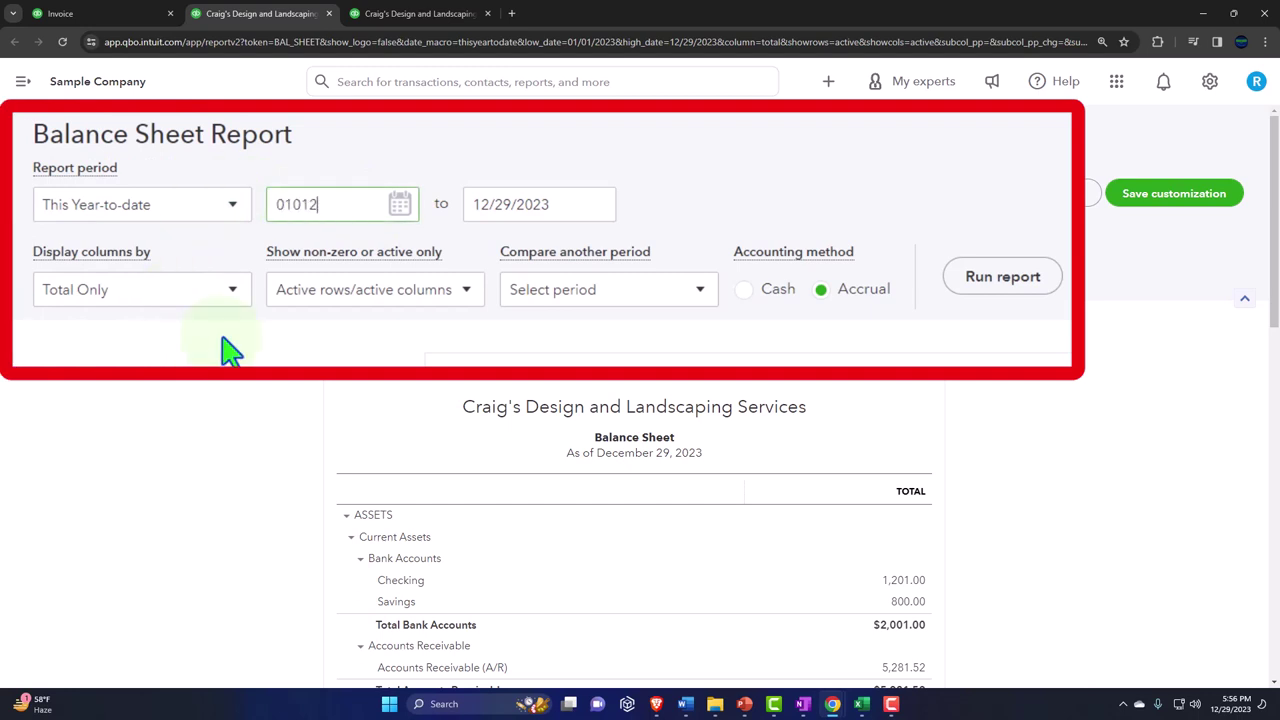
{"action": "type", "text": "024"}
{"action": "key", "text": "Tab"}
{"action": "type", "text": "123"}
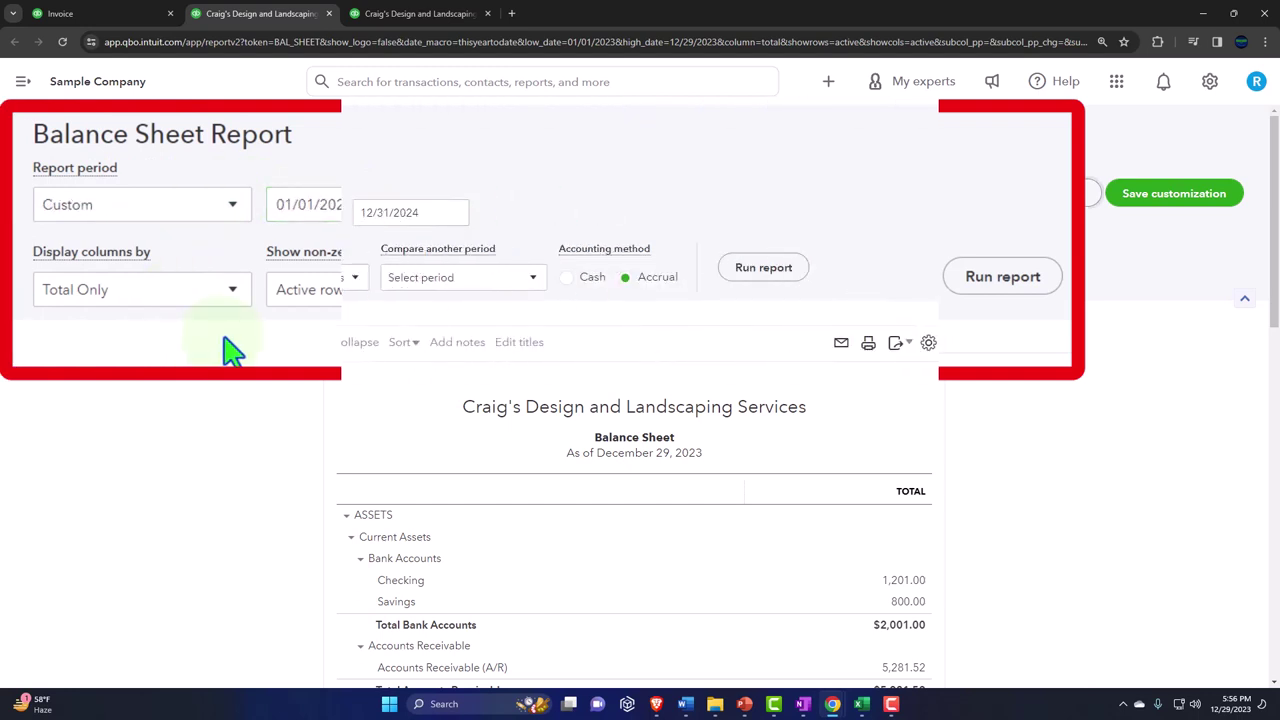
{"action": "left_click", "coordinate": [753, 272]}
{"action": "scroll", "coordinate": [755, 285], "scroll_direction": "down", "scroll_amount": 2}
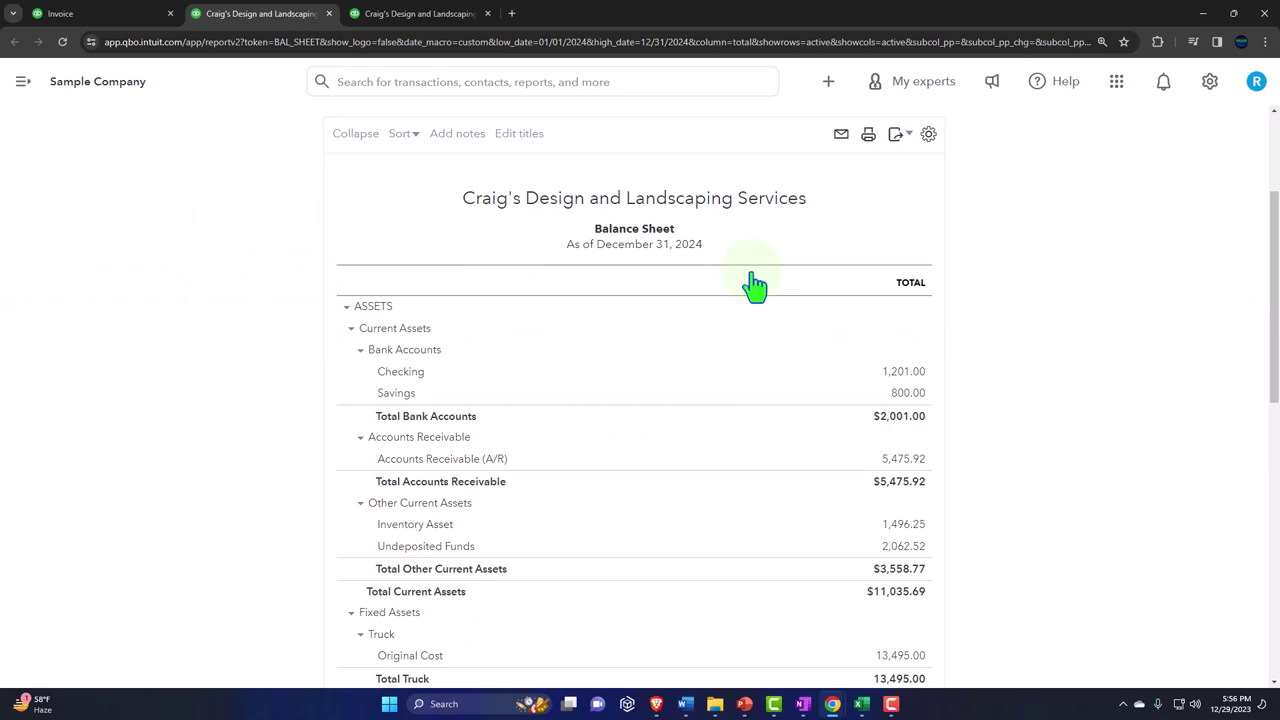
View the transactions behind Accounts Receivable (A/R) on the balance sheet, dismissing the modern view introduction, and return to the balance sheet.
{"action": "left_click", "coordinate": [903, 458]}
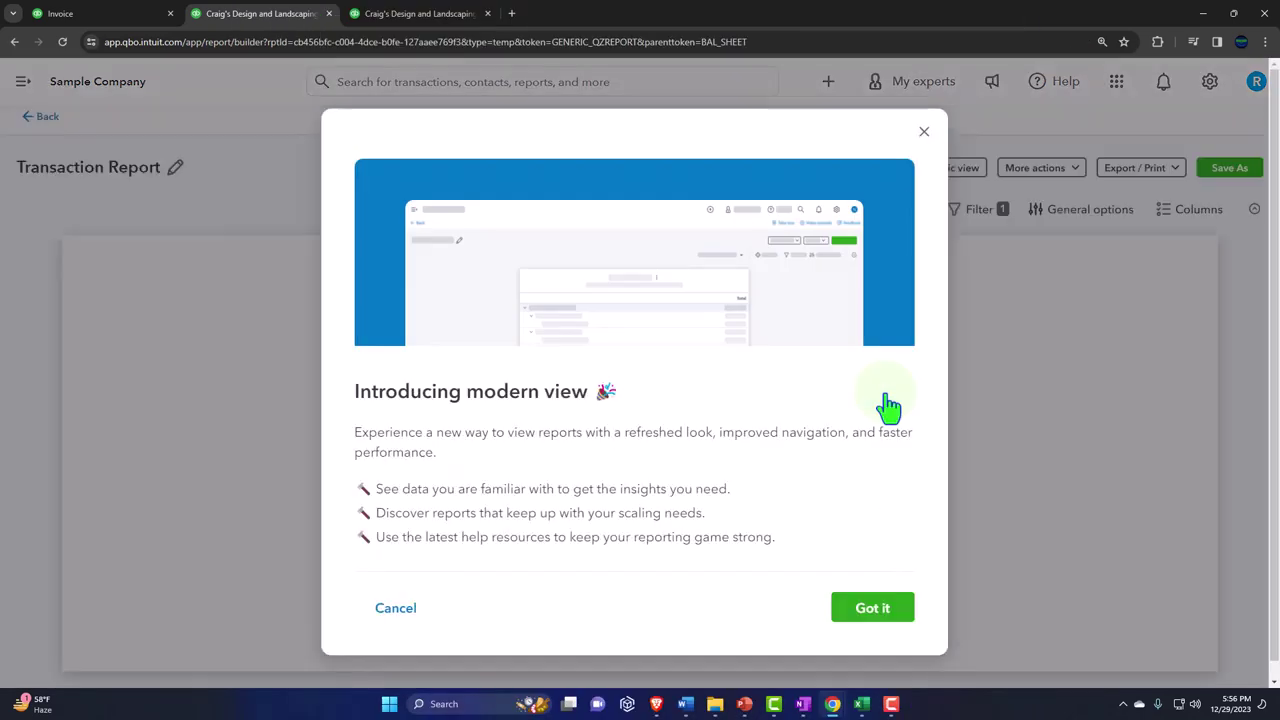
{"action": "left_click", "coordinate": [924, 132]}
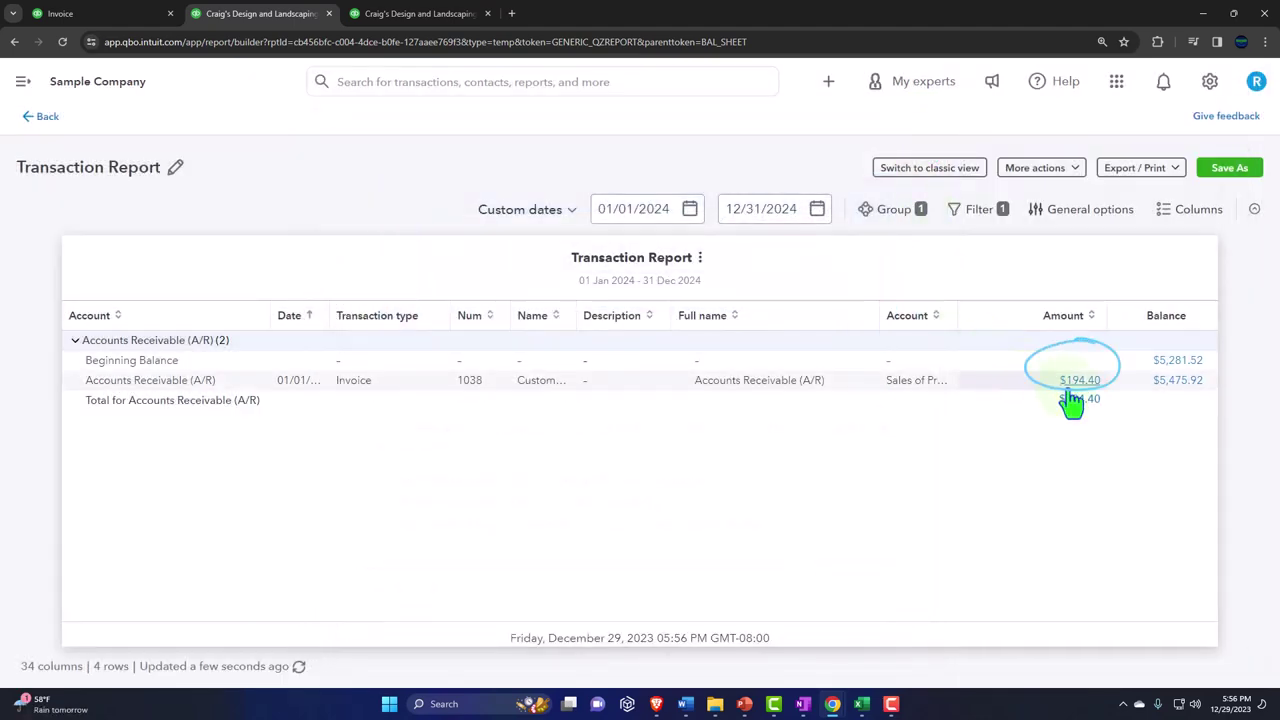
{"action": "left_click", "coordinate": [47, 118]}
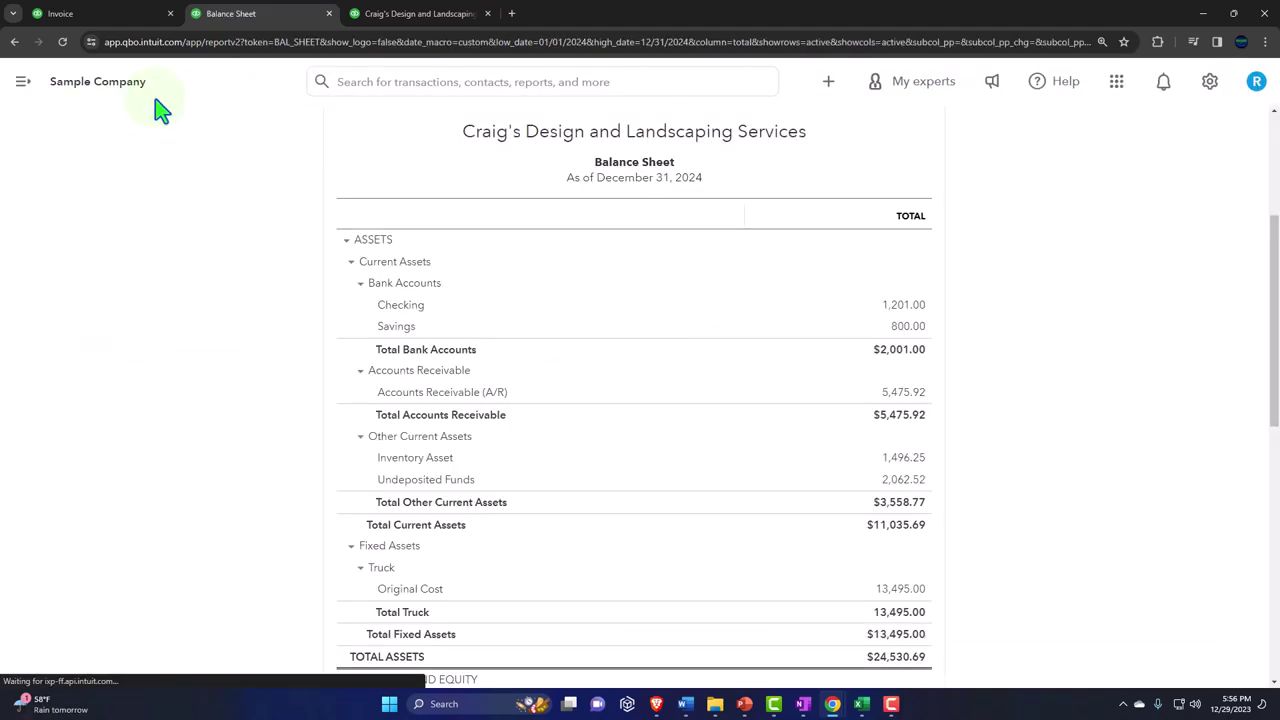
Run the Profit and Loss report for 01/01/2024 to 12/31/2024.
{"action": "left_click", "coordinate": [395, 18]}
{"action": "scroll", "coordinate": [337, 194], "scroll_direction": "up", "scroll_amount": 3}
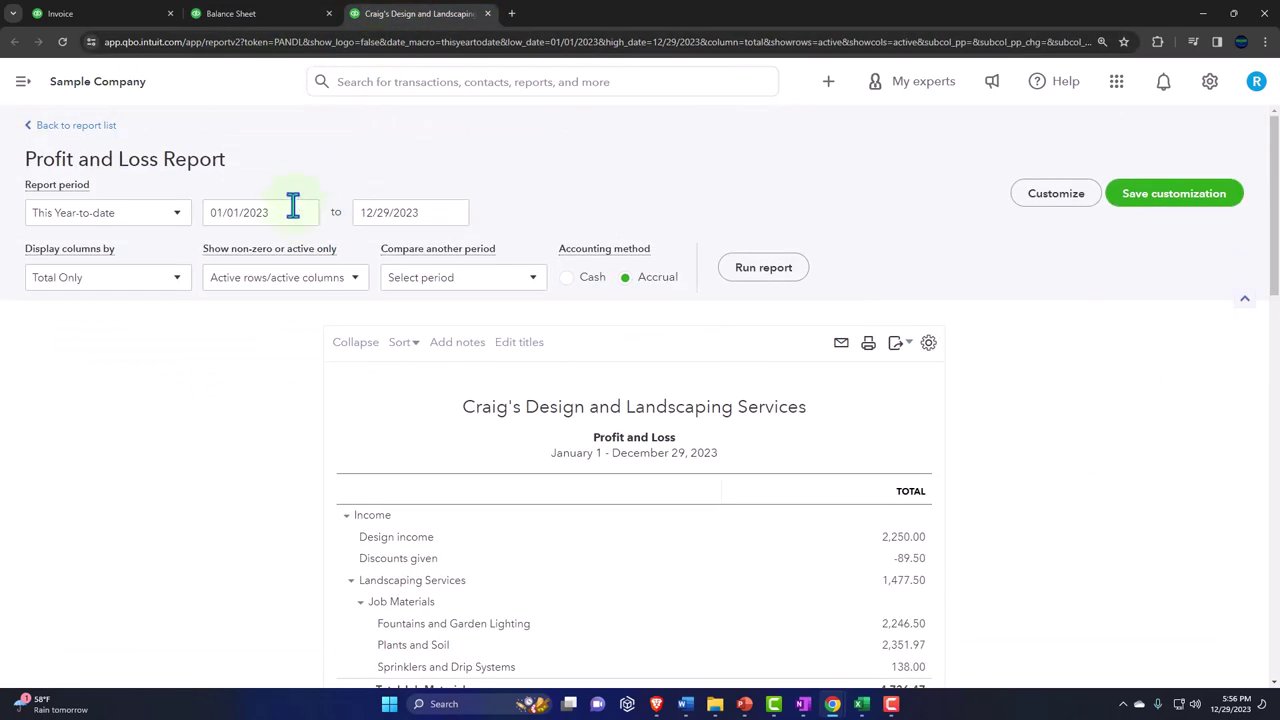
{"action": "left_click", "coordinate": [291, 206]}
{"action": "type", "text": "0101"}
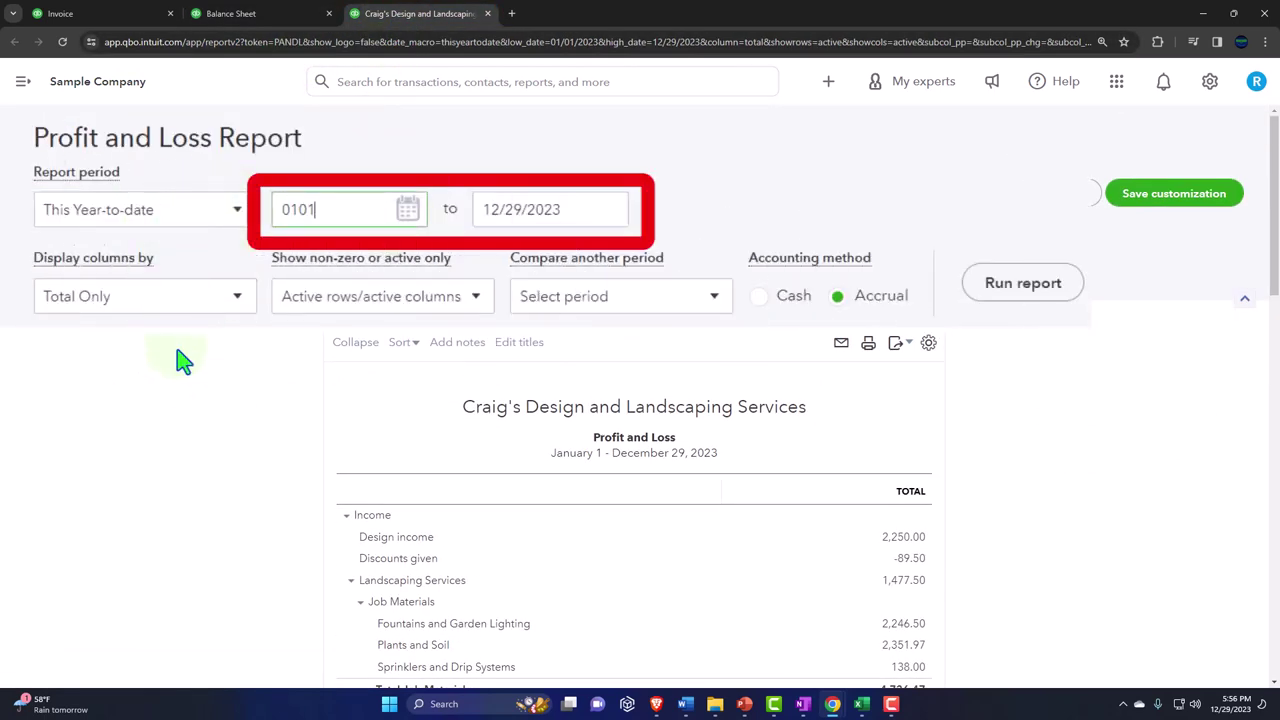
{"action": "key", "text": "Tab"}
{"action": "type", "text": "1"}
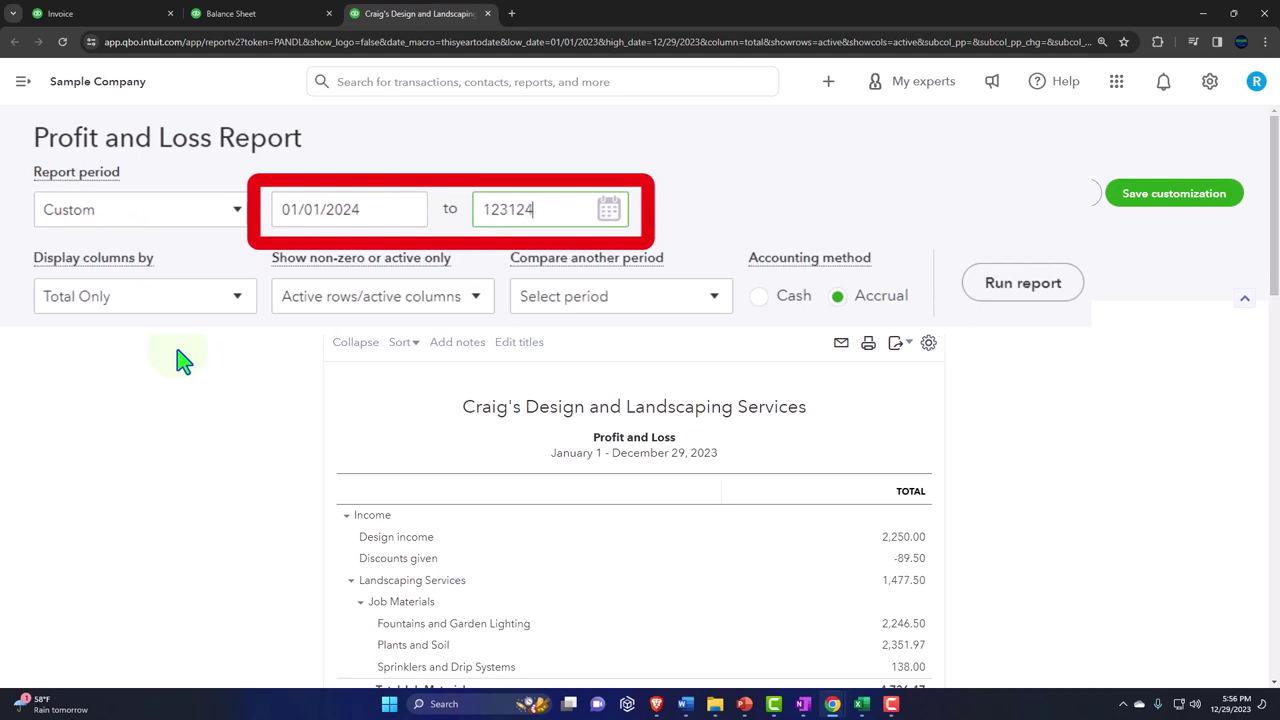
{"action": "key", "text": "Tab"}
{"action": "left_click", "coordinate": [1030, 290]}
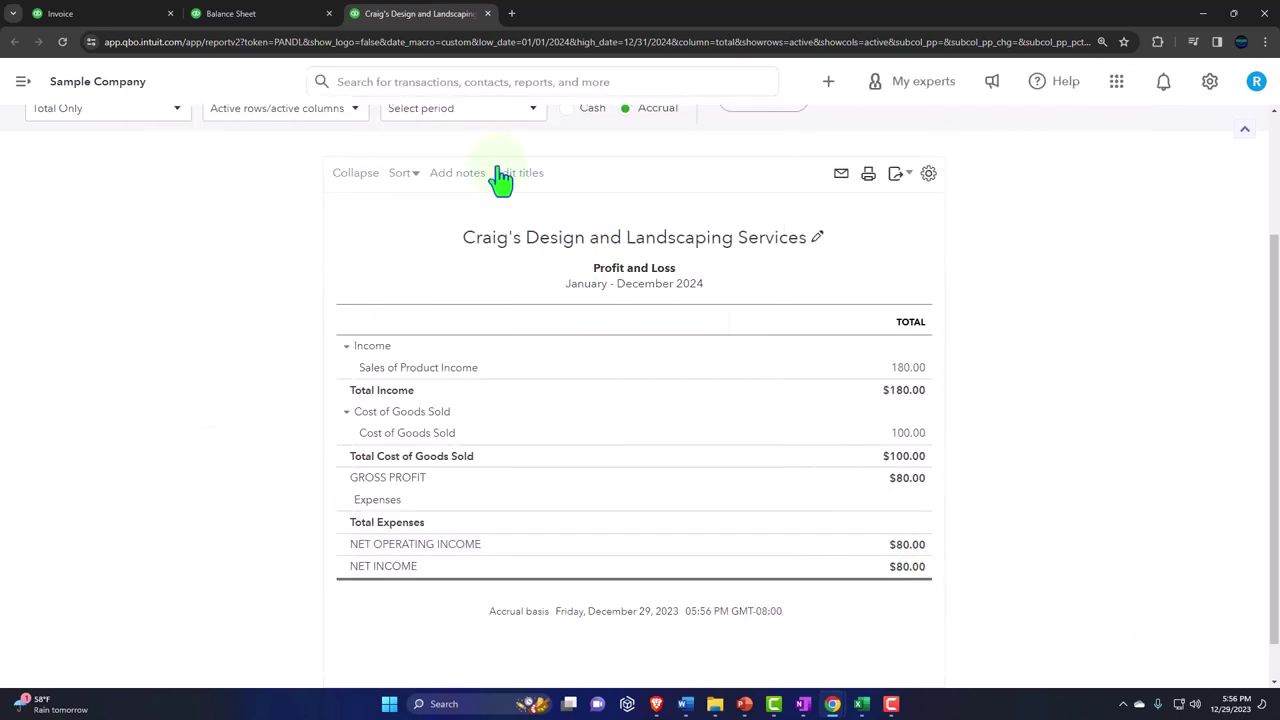
Go back to the balance sheet, dismiss the feedback survey, view the Inventory Asset transactions, and return to the balance sheet.
{"action": "left_click", "coordinate": [272, 16]}
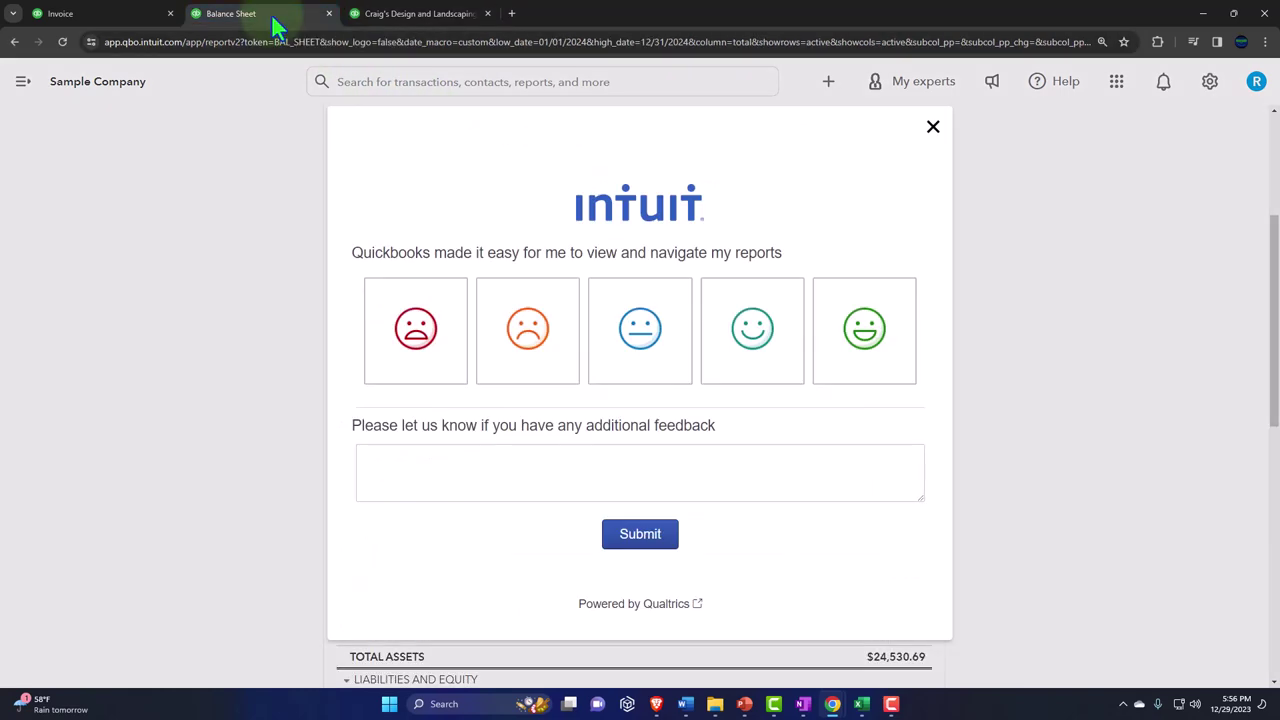
{"action": "left_click", "coordinate": [931, 134]}
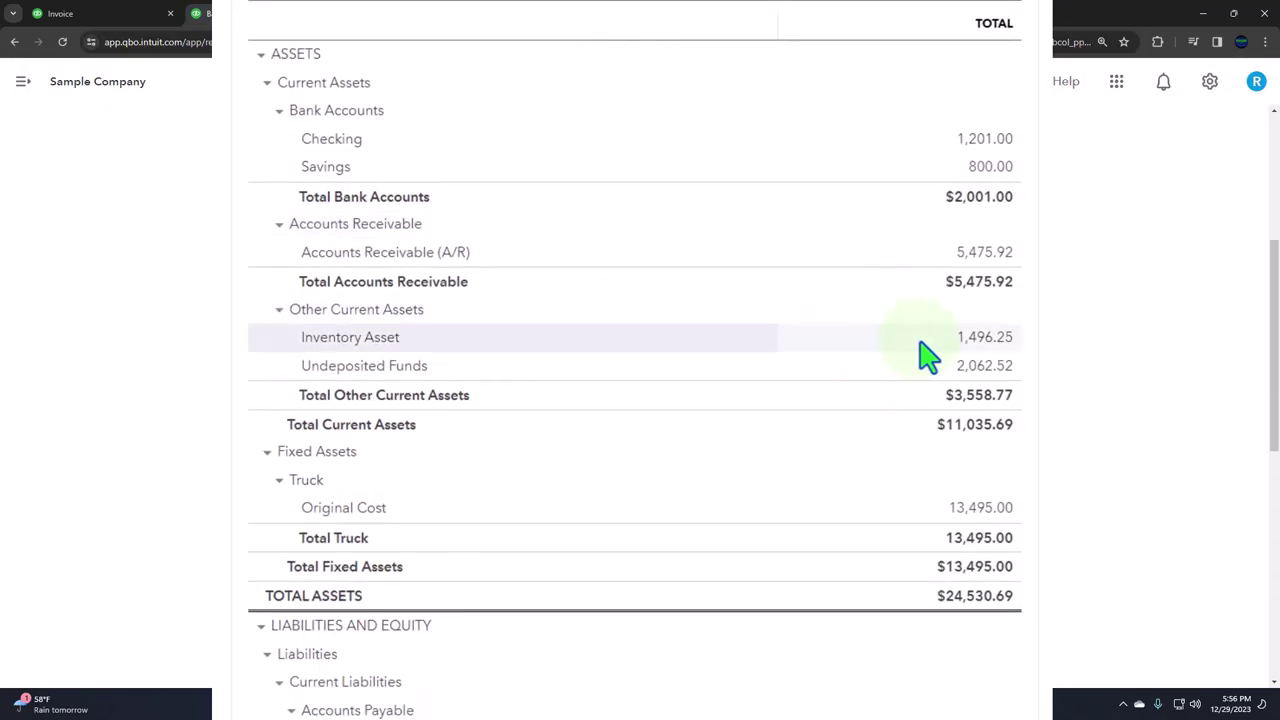
{"action": "left_click", "coordinate": [965, 340]}
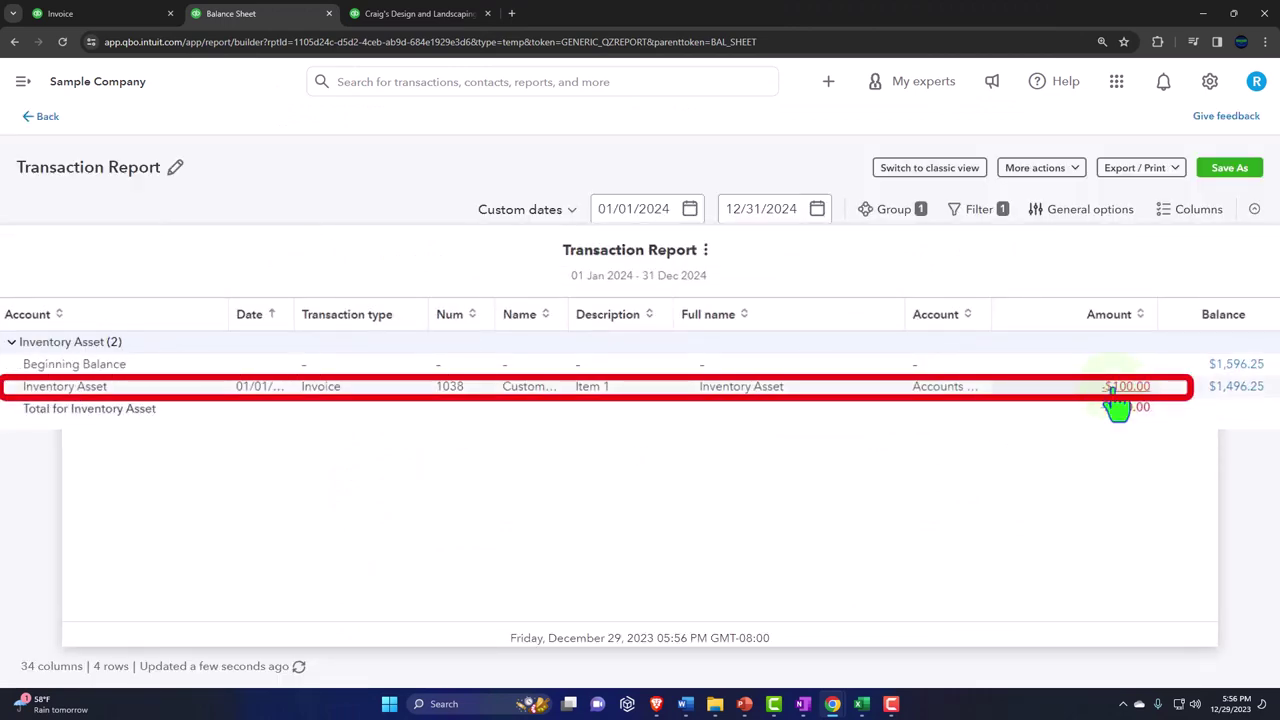
{"action": "left_click", "coordinate": [46, 117]}
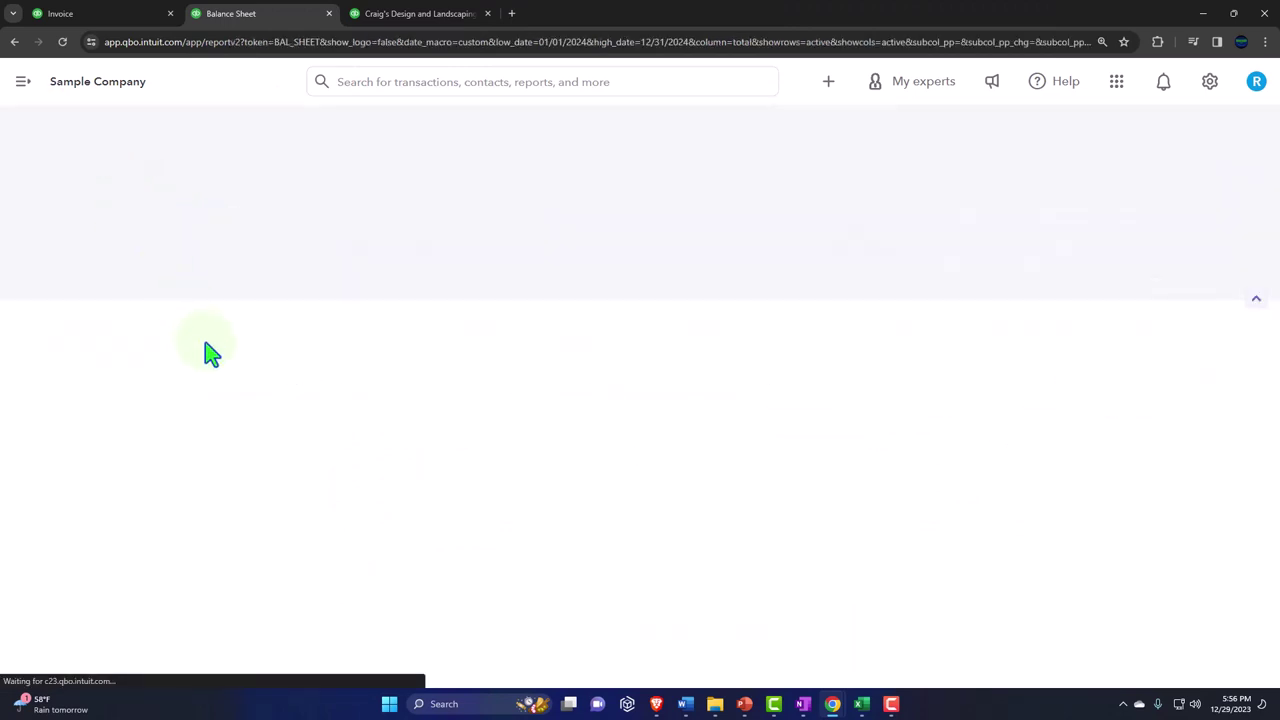
View the transactions behind Board of Equalization Payable in the liabilities, and return to the balance sheet's current assets.
{"action": "scroll", "coordinate": [206, 357], "scroll_direction": "down", "scroll_amount": 3}
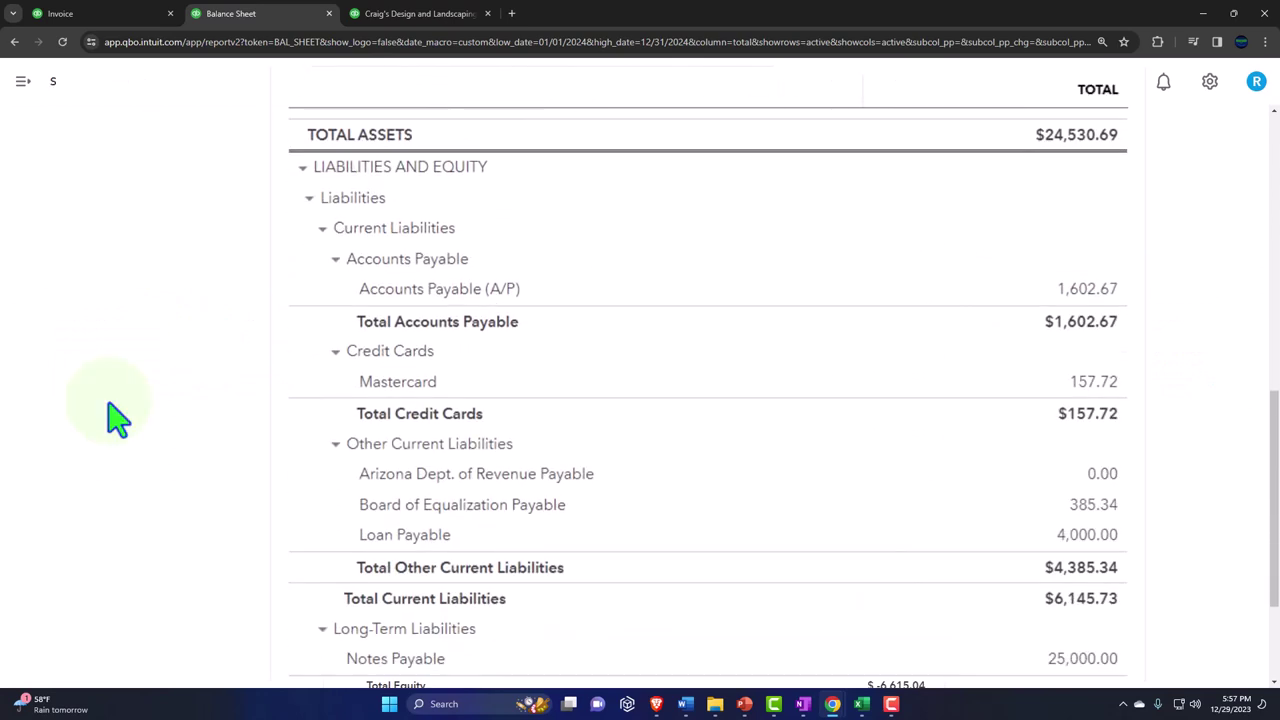
{"action": "scroll", "coordinate": [112, 420], "scroll_direction": "down", "scroll_amount": 3}
{"action": "scroll", "coordinate": [430, 405], "scroll_direction": "up", "scroll_amount": 1}
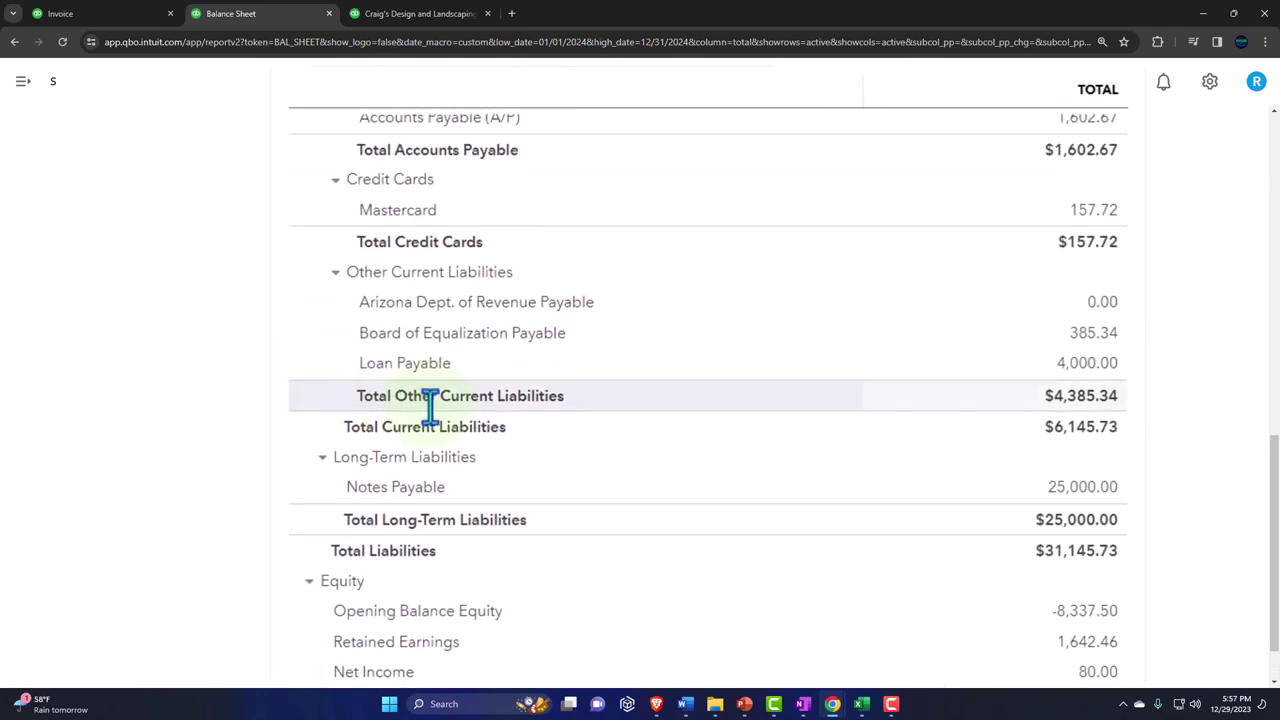
{"action": "left_click", "coordinate": [1090, 345]}
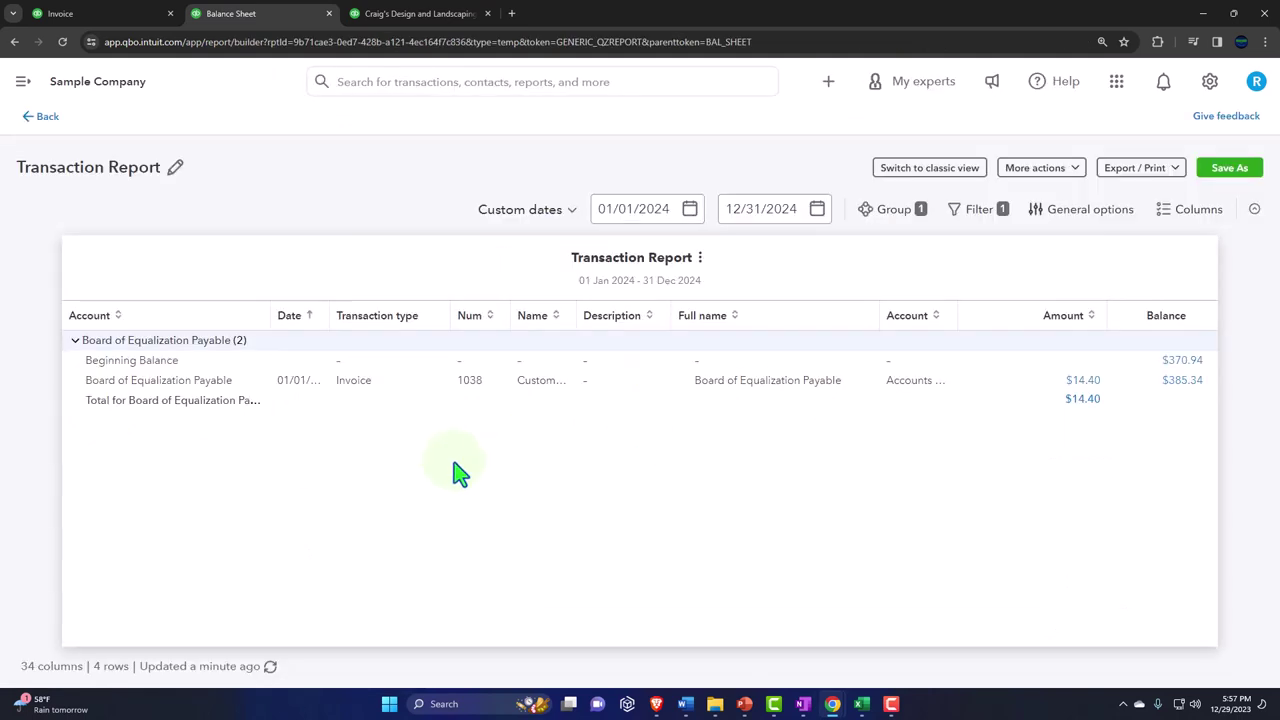
{"action": "left_click", "coordinate": [45, 118]}
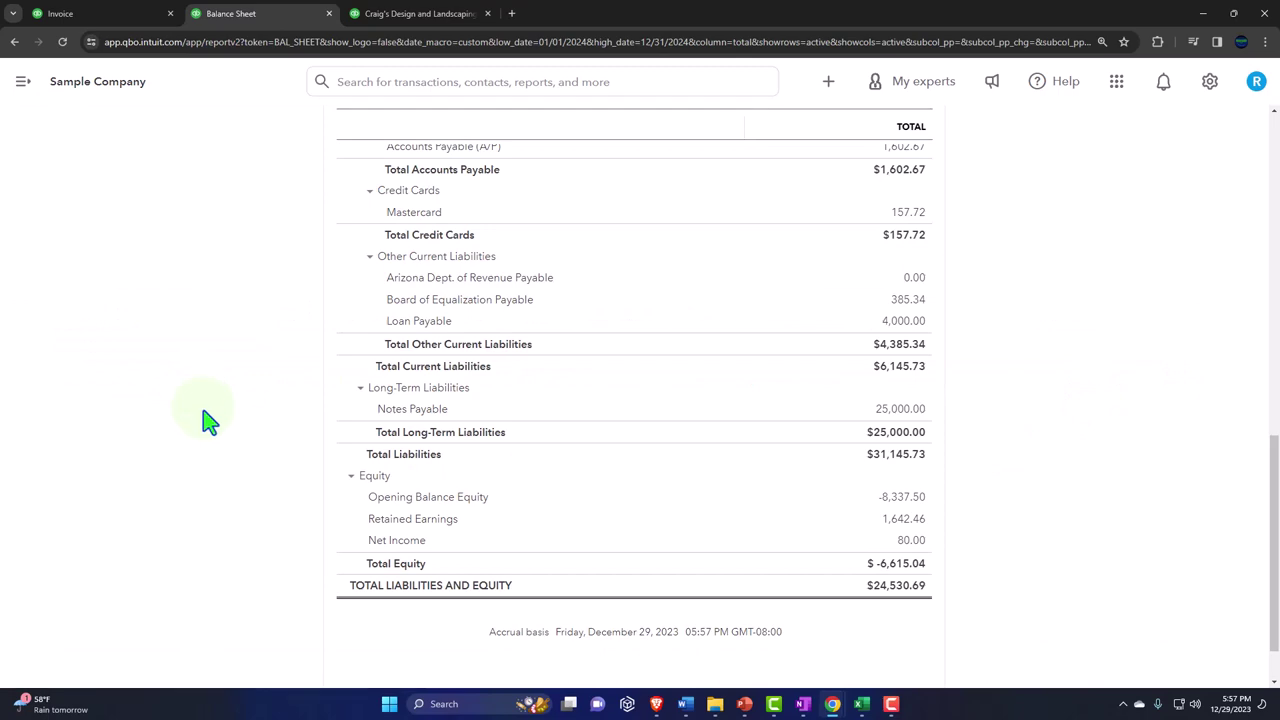
{"action": "scroll", "coordinate": [208, 420], "scroll_direction": "up", "scroll_amount": 10}
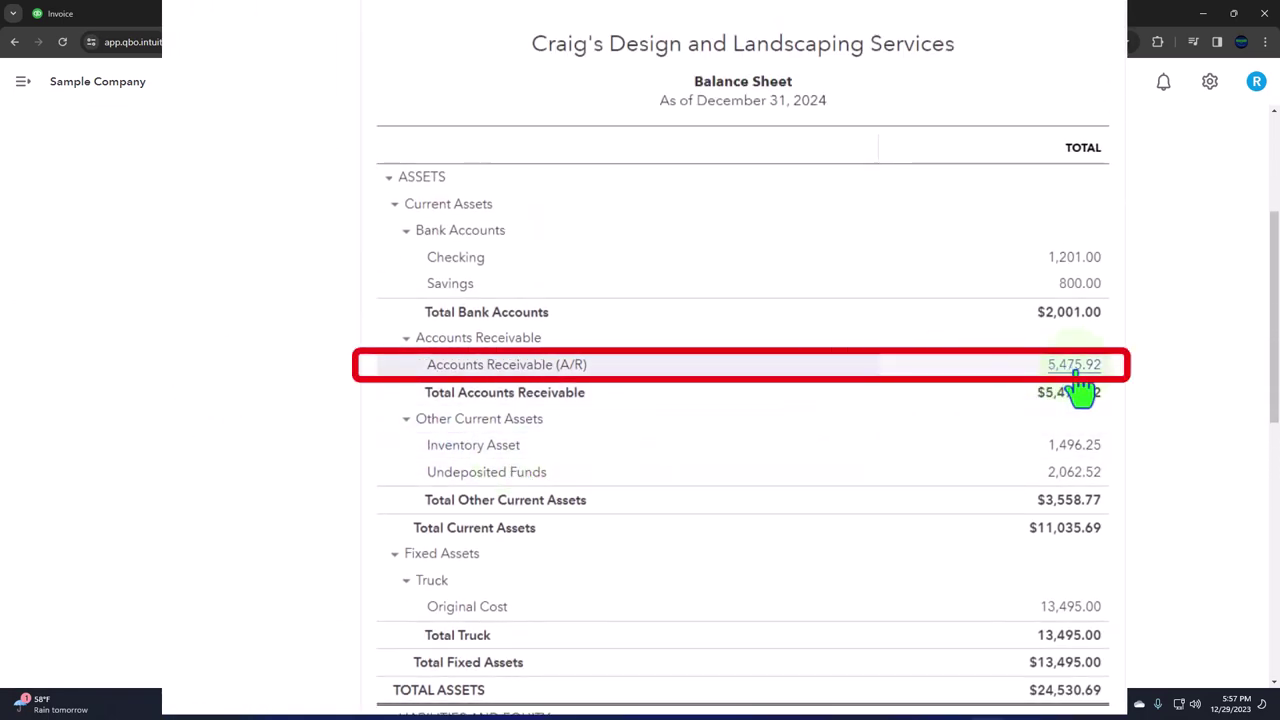
Duplicate the Profit and Loss browser tab and open the Customer Balance Detail report in the copy.
{"action": "left_click", "coordinate": [443, 23]}
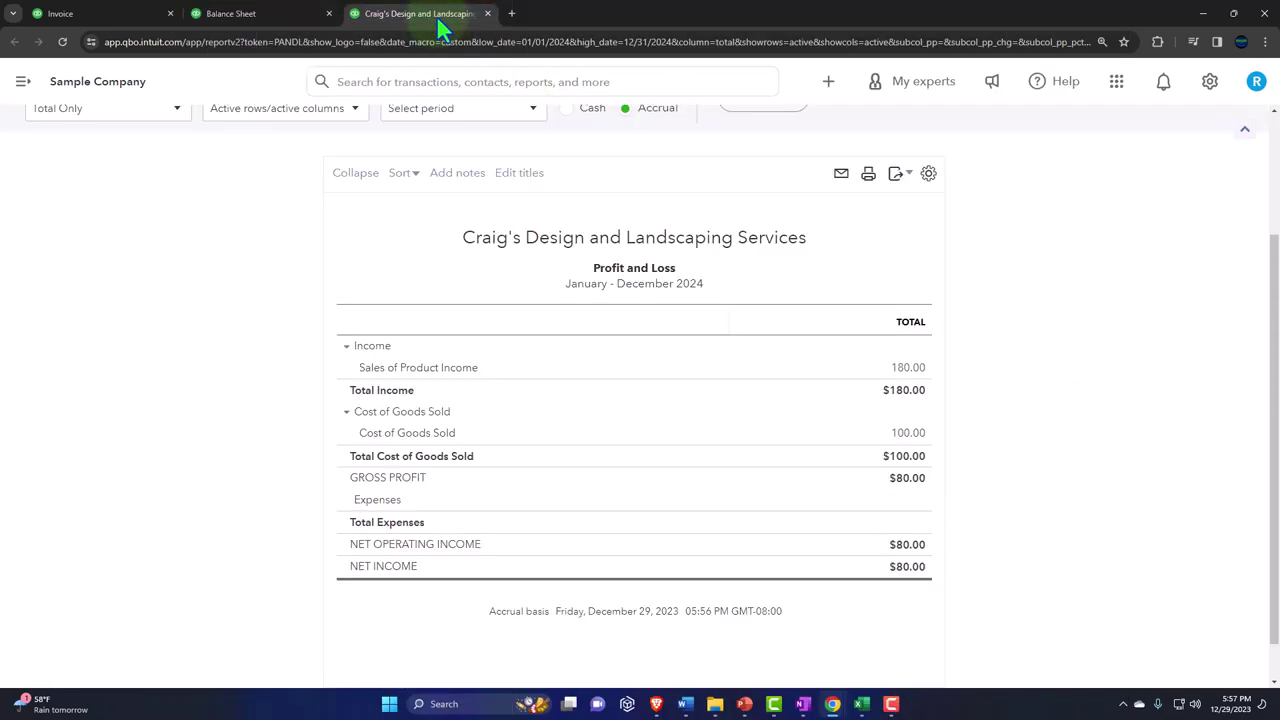
{"action": "right_click", "coordinate": [440, 24]}
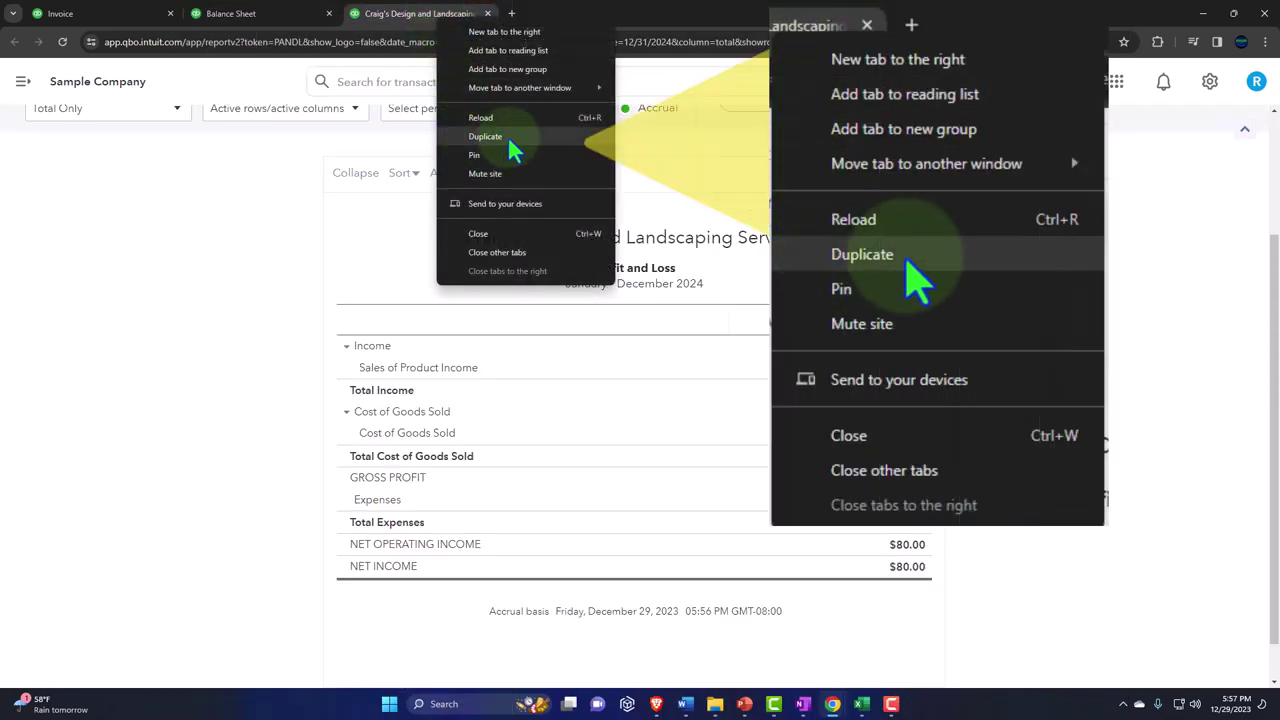
{"action": "left_click", "coordinate": [563, 148]}
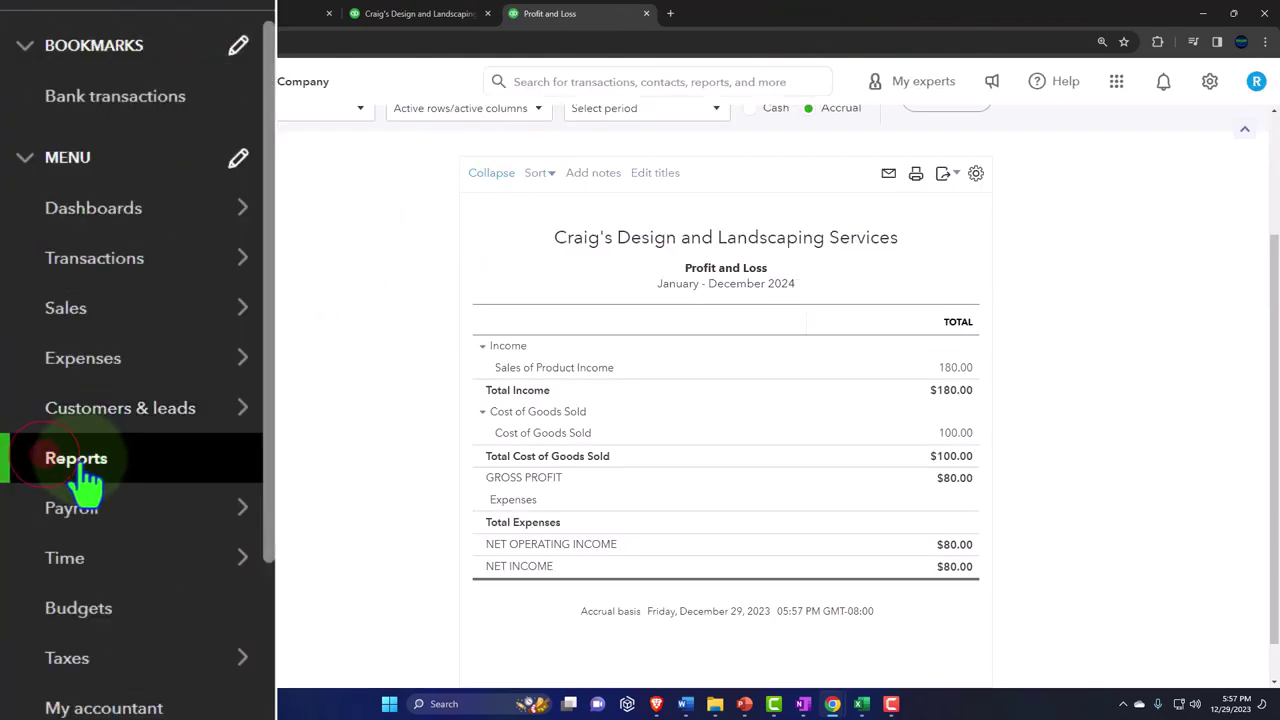
{"action": "left_click", "coordinate": [87, 472]}
{"action": "left_click", "coordinate": [206, 84]}
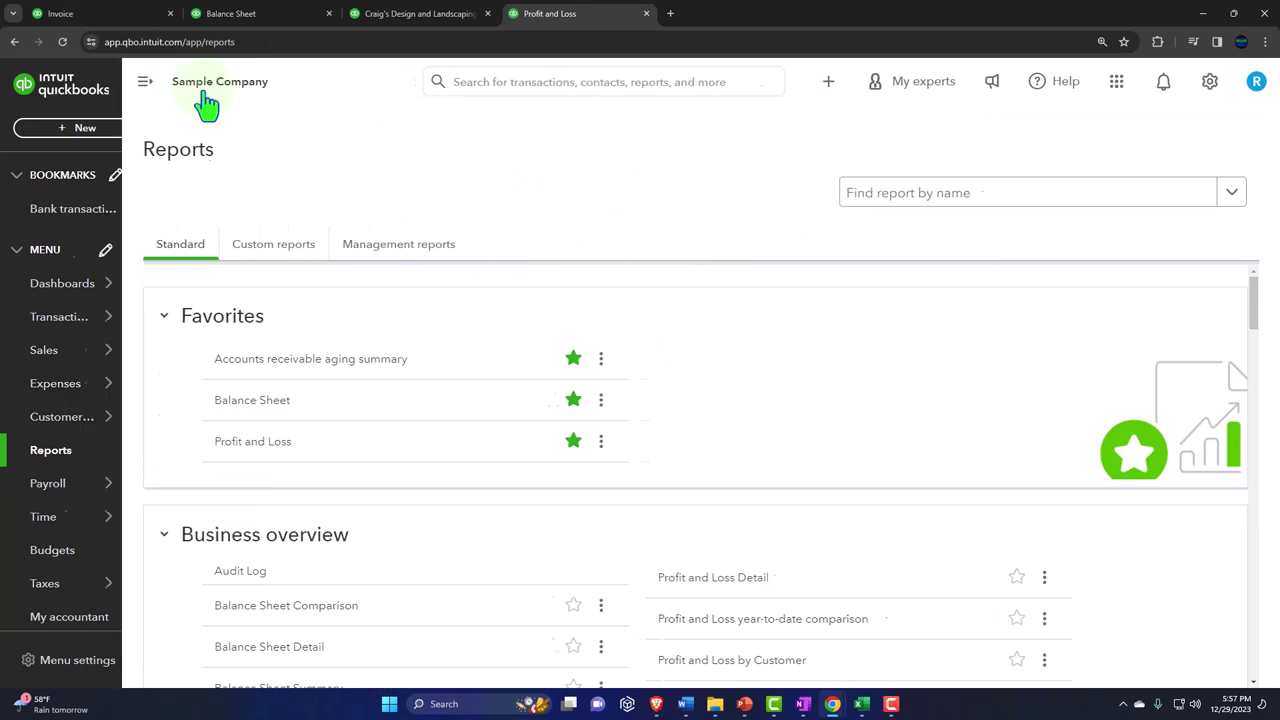
{"action": "scroll", "coordinate": [300, 470], "scroll_direction": "down", "scroll_amount": 4}
{"action": "scroll", "coordinate": [306, 480], "scroll_direction": "down", "scroll_amount": 3}
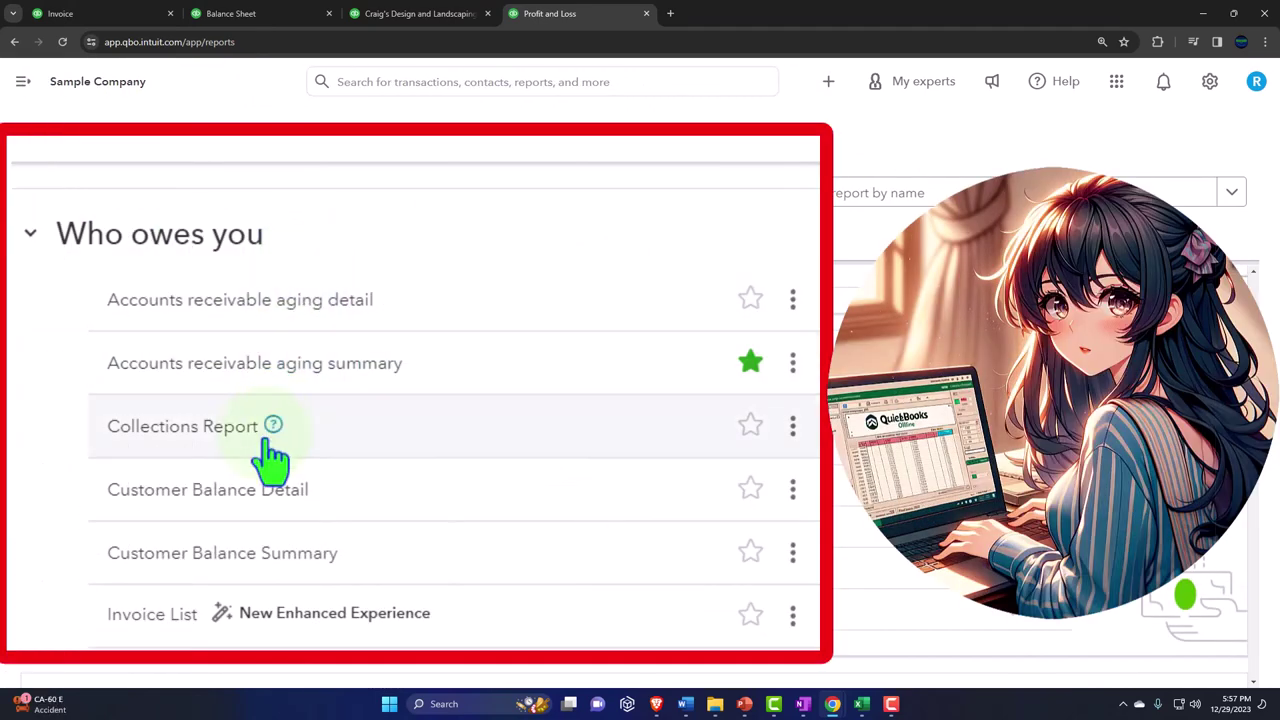
{"action": "left_click", "coordinate": [280, 522]}
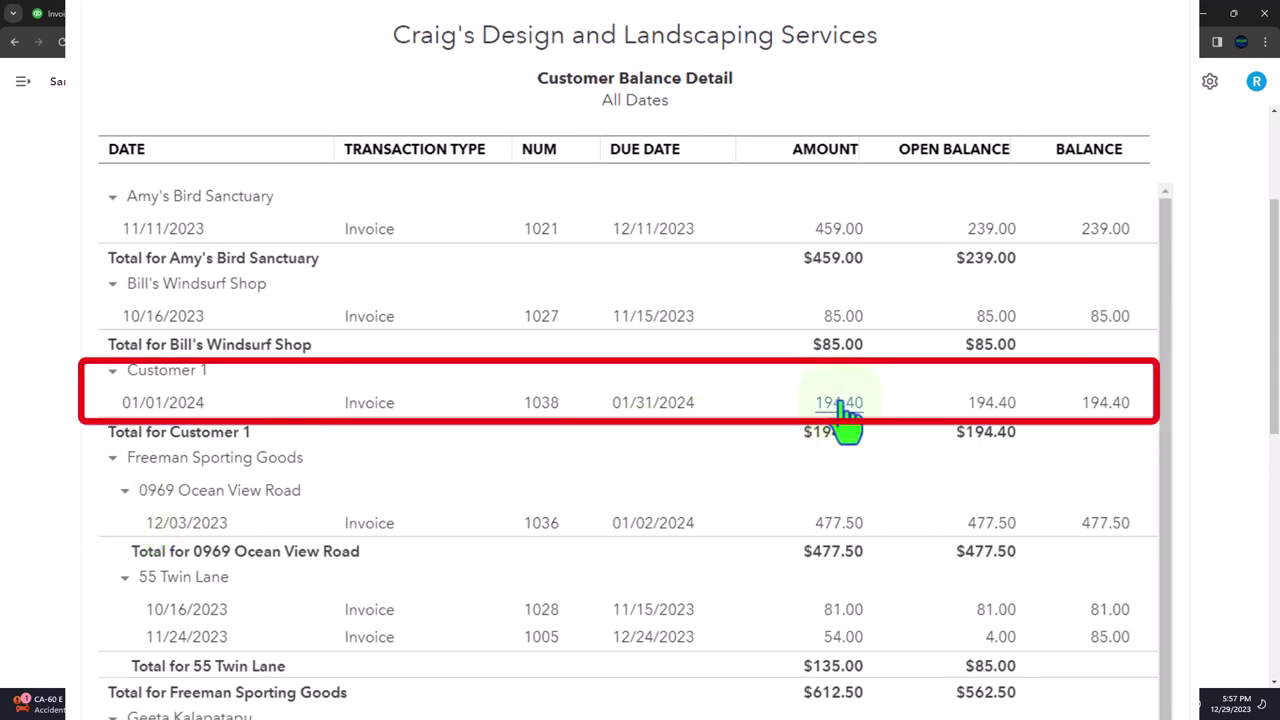
Compare the total open balance in the Customer Balance Detail report with total accounts receivable on the balance sheet.
{"action": "scroll", "coordinate": [849, 426], "scroll_direction": "down", "scroll_amount": 7}
{"action": "scroll", "coordinate": [1114, 429], "scroll_direction": "down", "scroll_amount": 8}
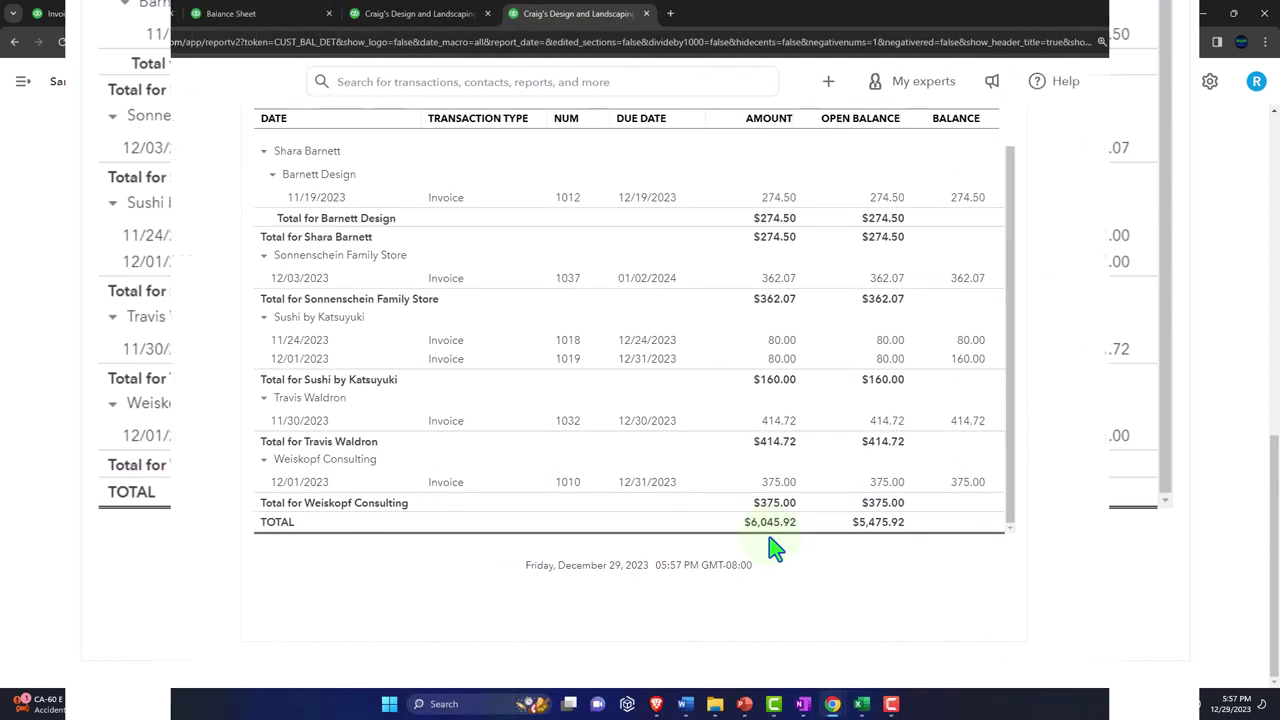
{"action": "left_click", "coordinate": [232, 13]}
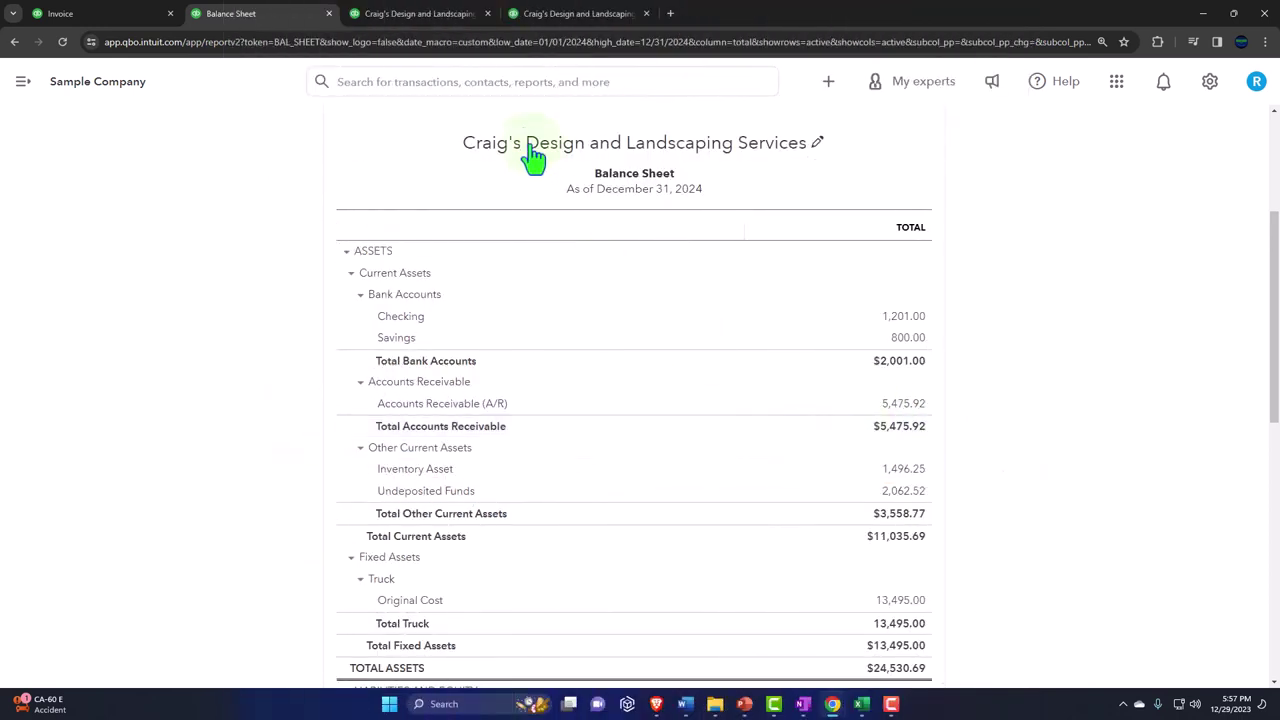
{"action": "left_click", "coordinate": [560, 16]}
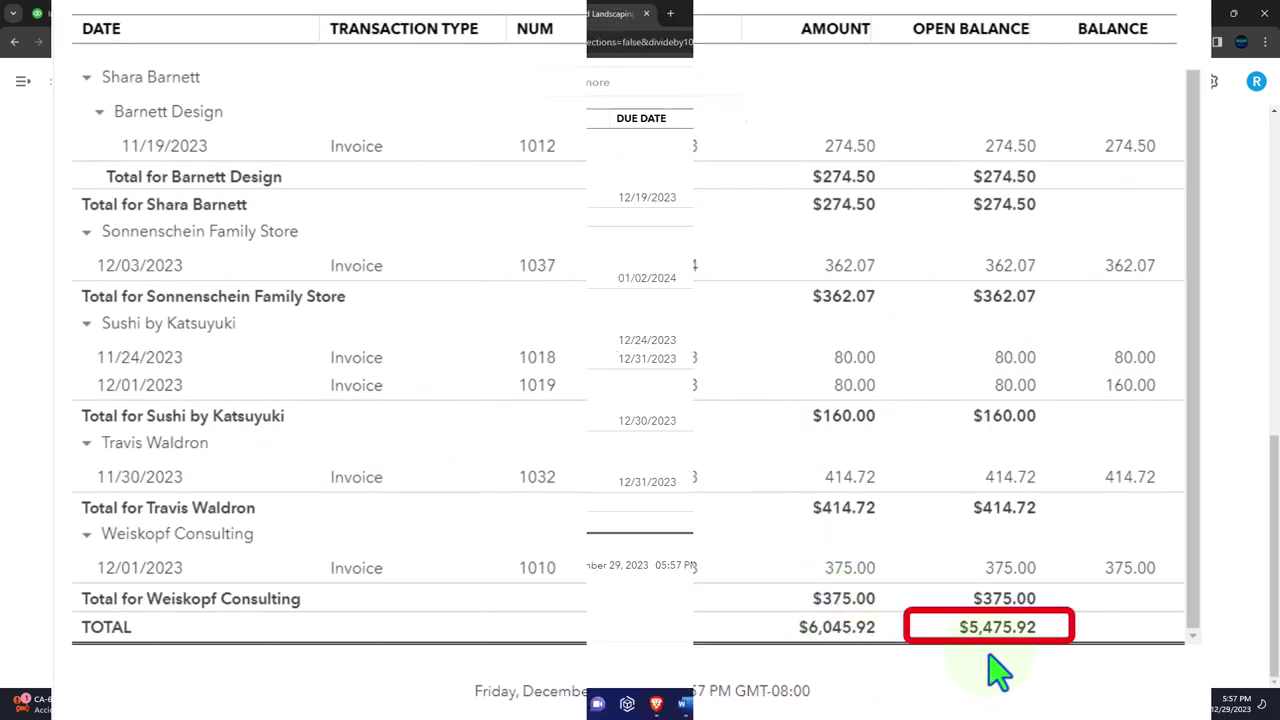
{"action": "left_click", "coordinate": [277, 18]}
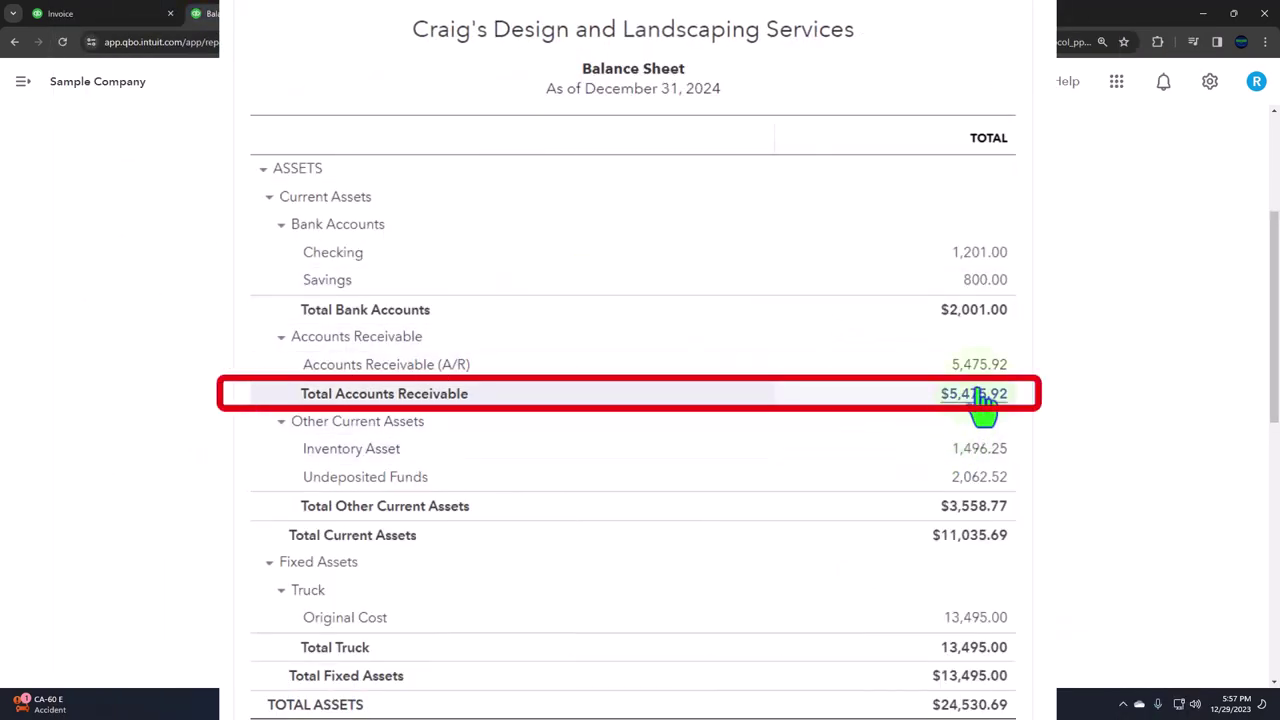
Duplicate the Customer Balance Detail browser tab, find inventory reports by name, and open the Inventory Valuation Summary in the copy.
{"action": "left_click", "coordinate": [590, 18]}
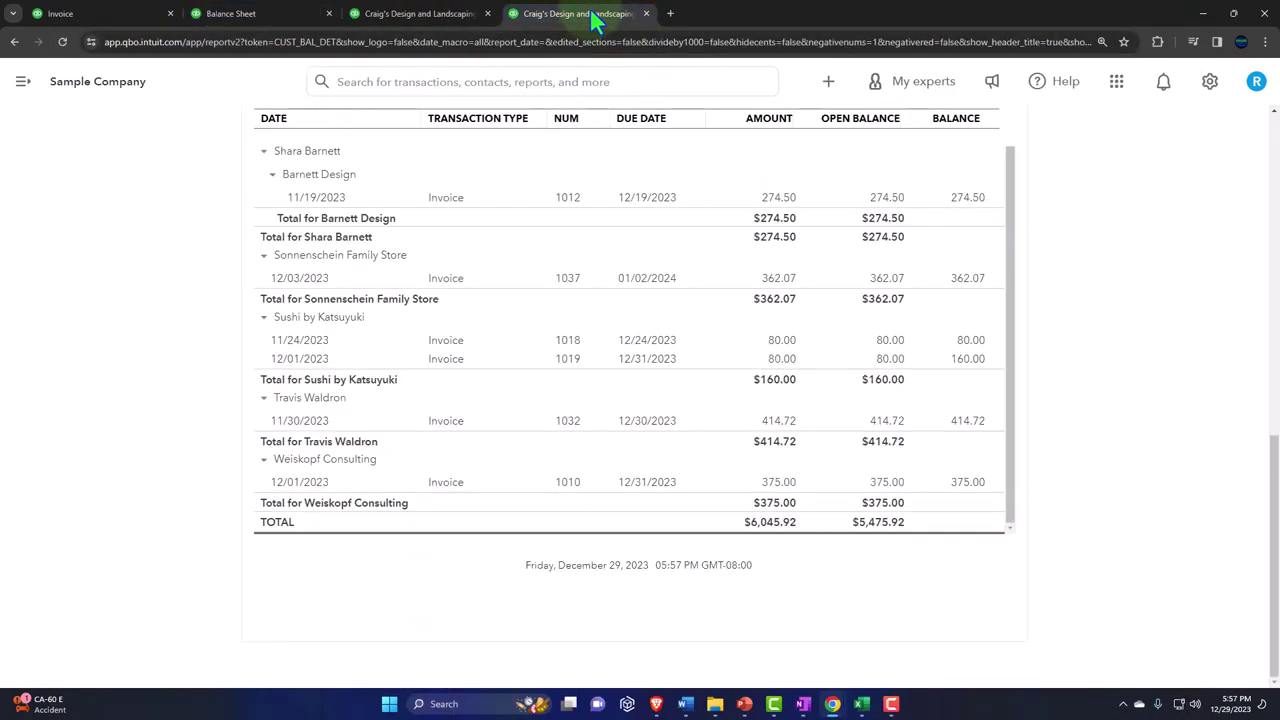
{"action": "right_click", "coordinate": [590, 18]}
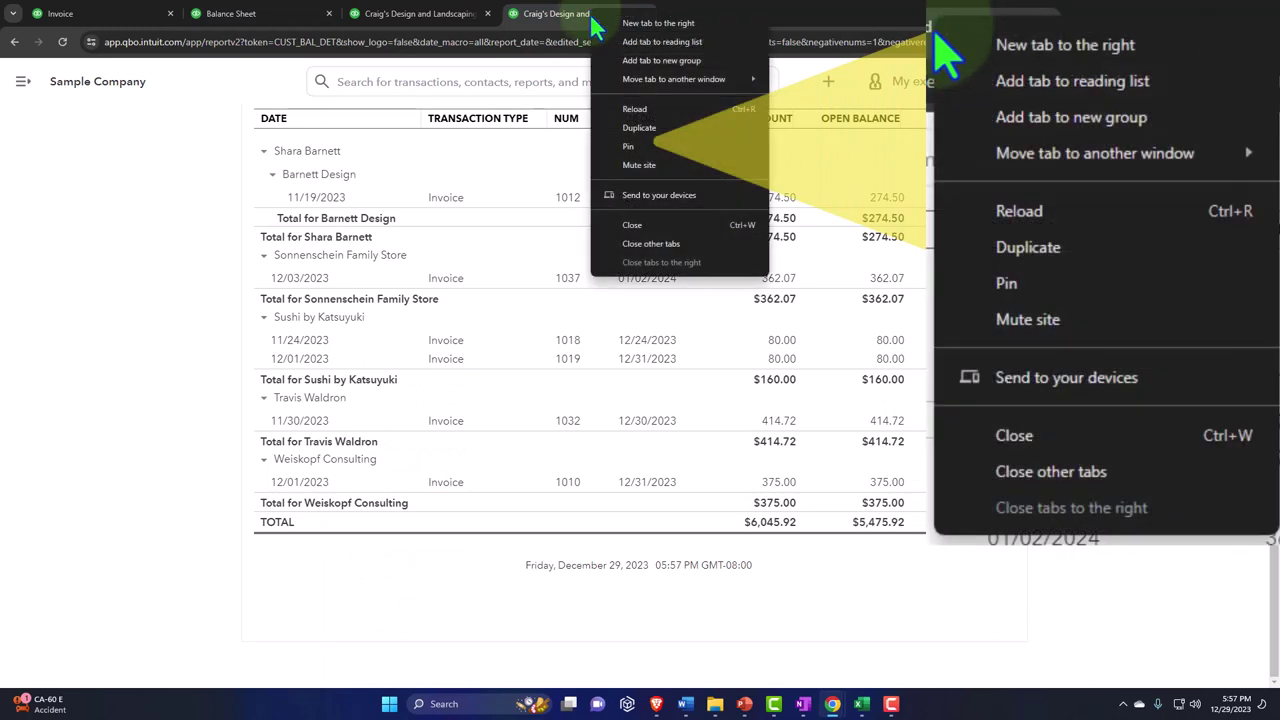
{"action": "left_click", "coordinate": [672, 130]}
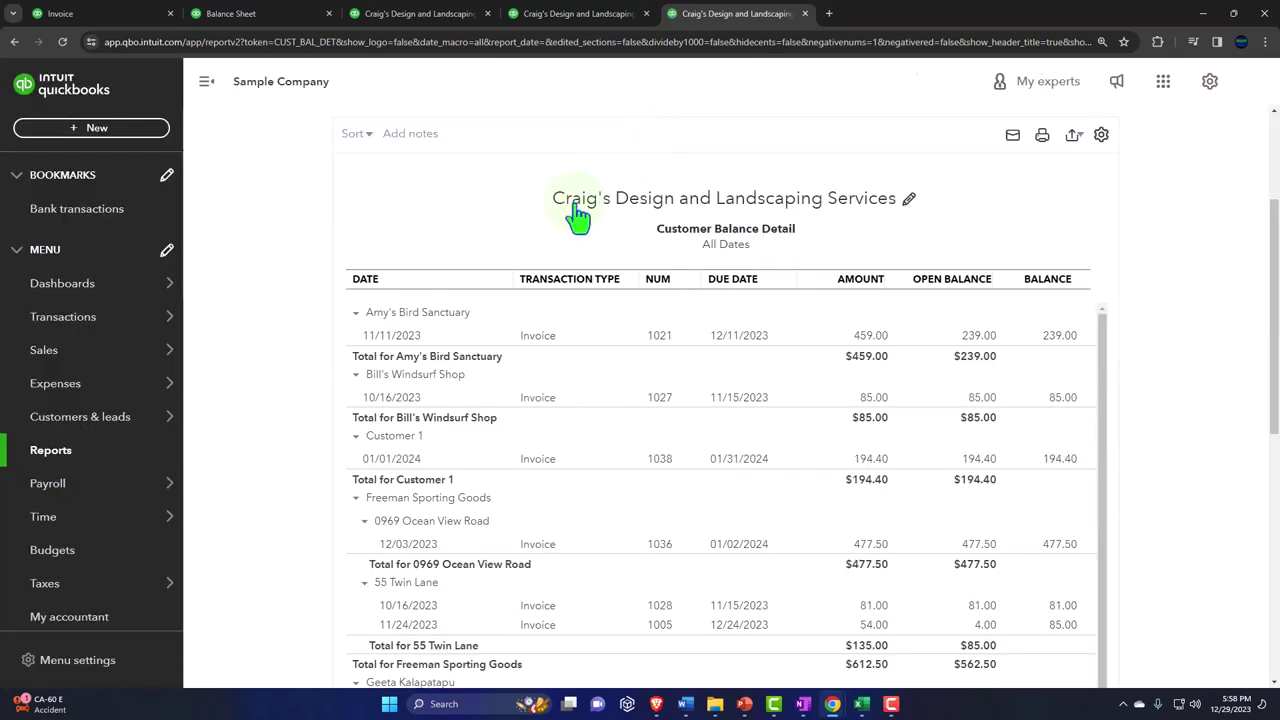
{"action": "left_click", "coordinate": [60, 452]}
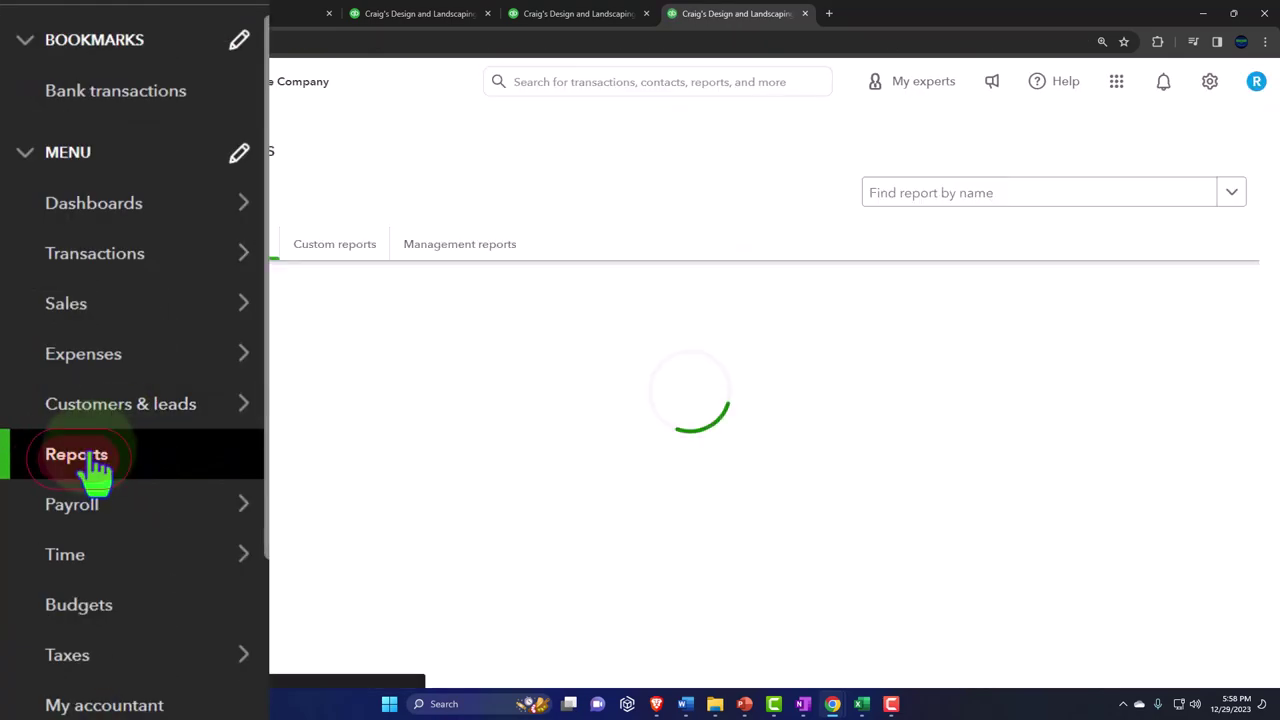
{"action": "left_click", "coordinate": [196, 95]}
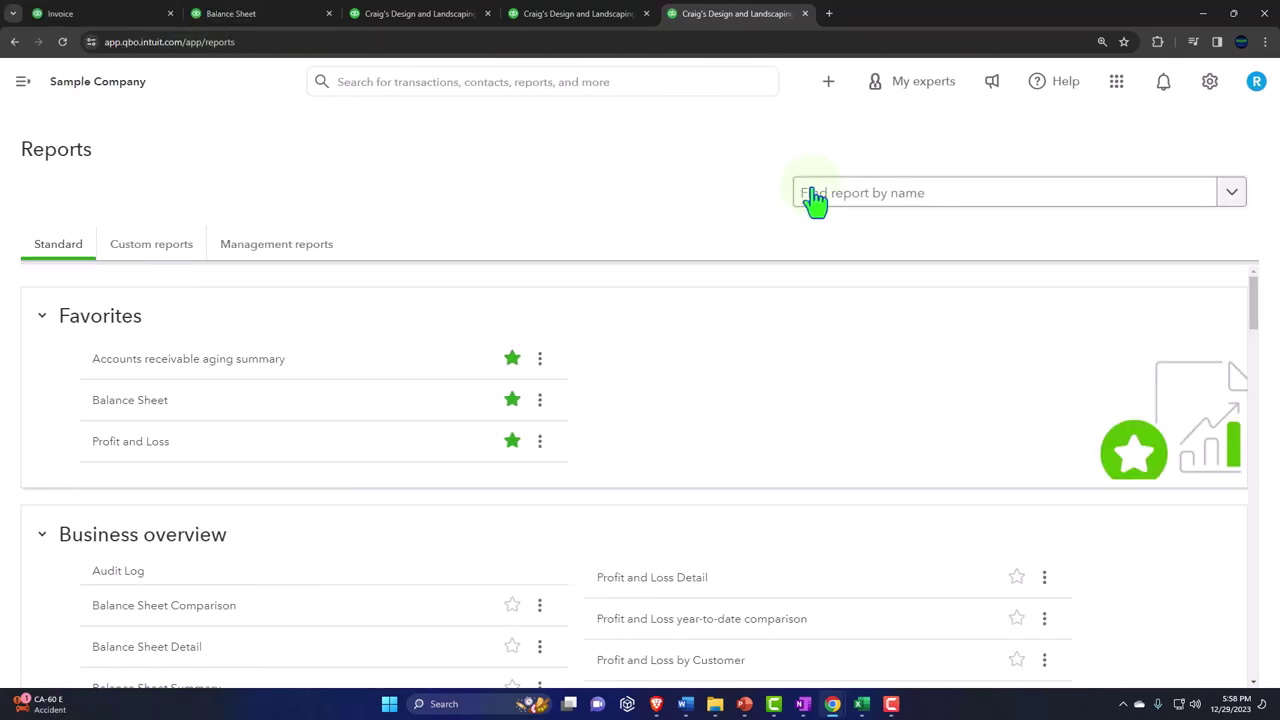
{"action": "left_click", "coordinate": [814, 200]}
{"action": "type", "text": "inve"}
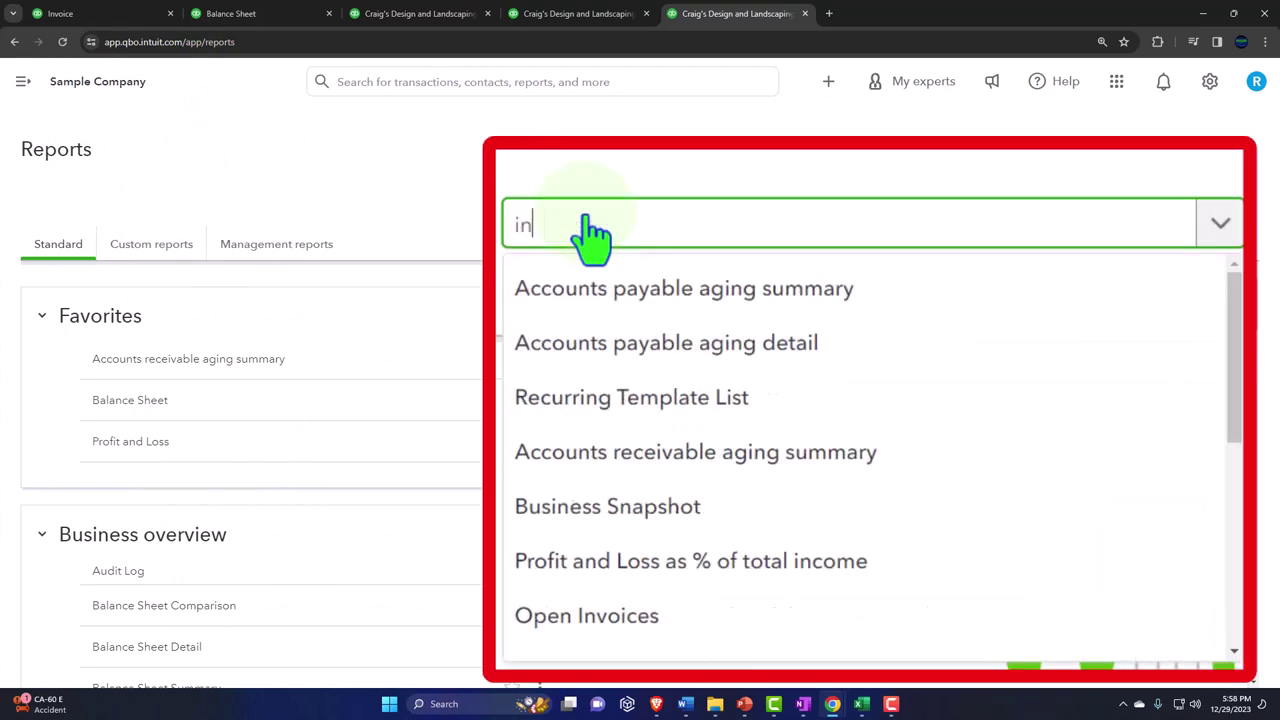
{"action": "left_click", "coordinate": [868, 238]}
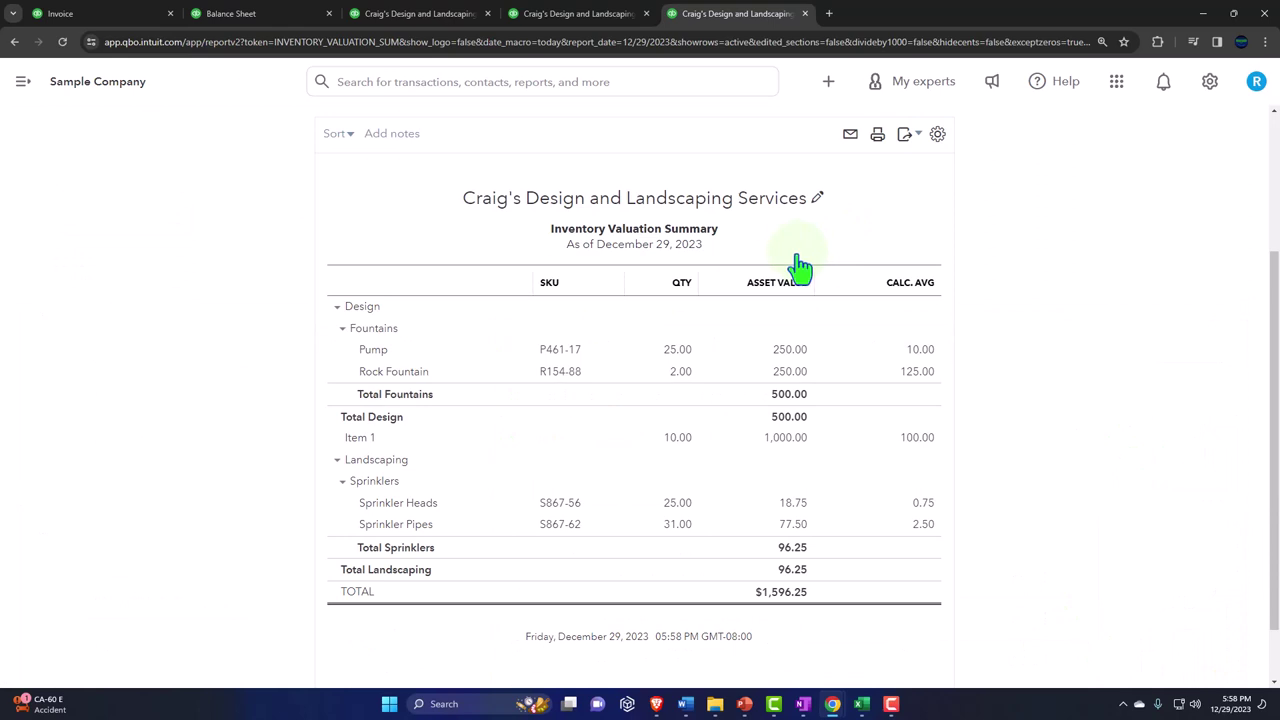
Run the Inventory Valuation Summary report as of 12/31/2024.
{"action": "scroll", "coordinate": [680, 265], "scroll_direction": "up", "scroll_amount": 2}
{"action": "left_click", "coordinate": [309, 211]}
{"action": "type", "text": "1"}
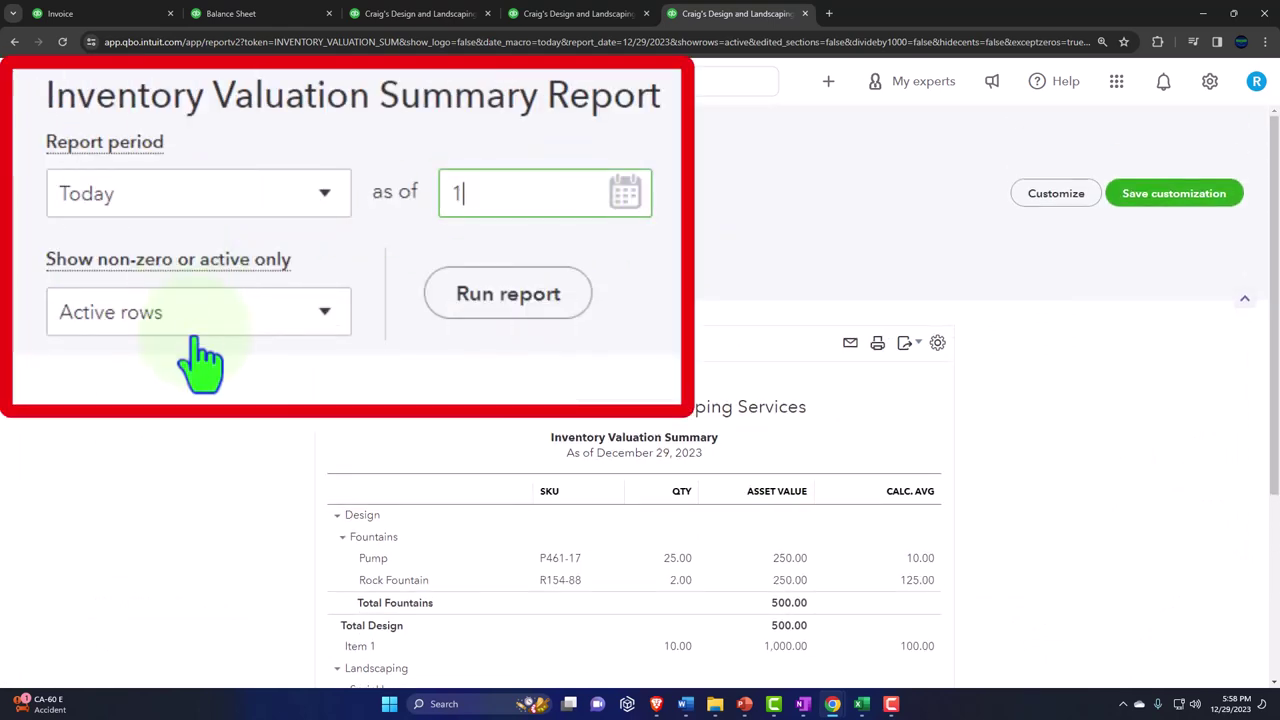
{"action": "type", "text": "2312024"}
{"action": "left_click", "coordinate": [286, 277]}
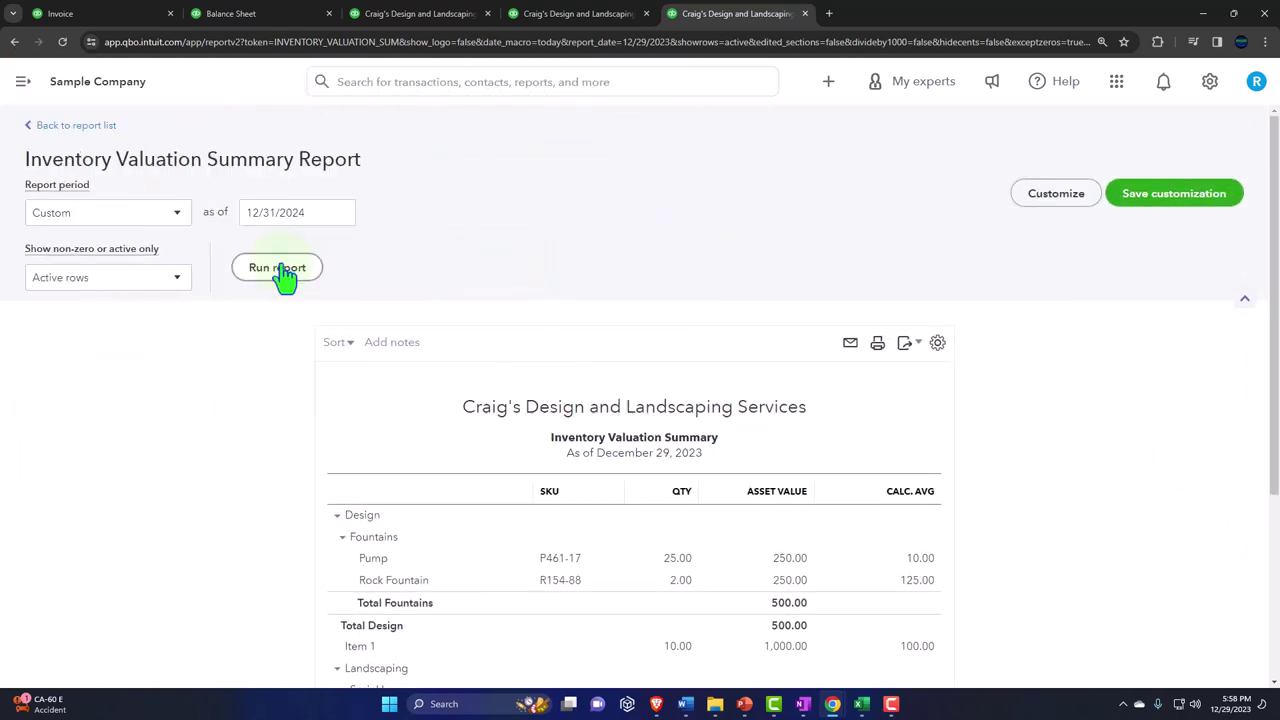
Compare the total asset value in the Inventory Valuation Summary with the Inventory Asset line on the balance sheet.
{"action": "scroll", "coordinate": [278, 318], "scroll_direction": "down", "scroll_amount": 2}
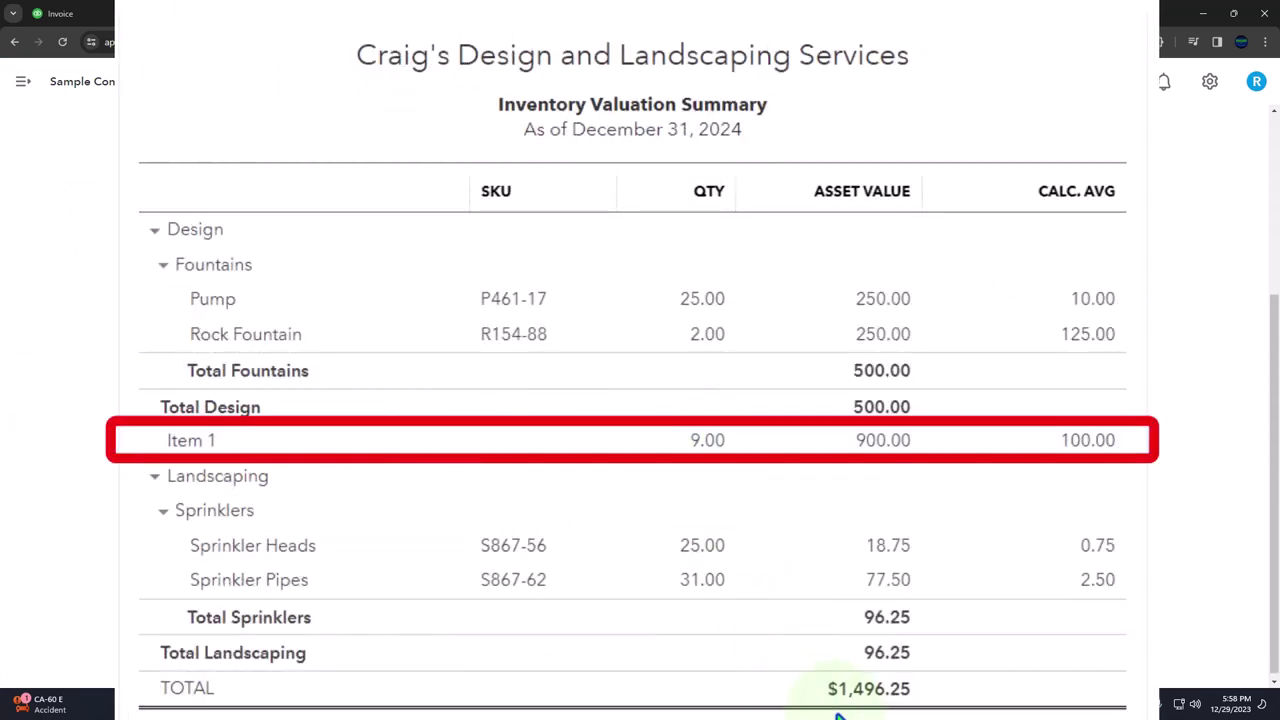
{"action": "left_click", "coordinate": [256, 14]}
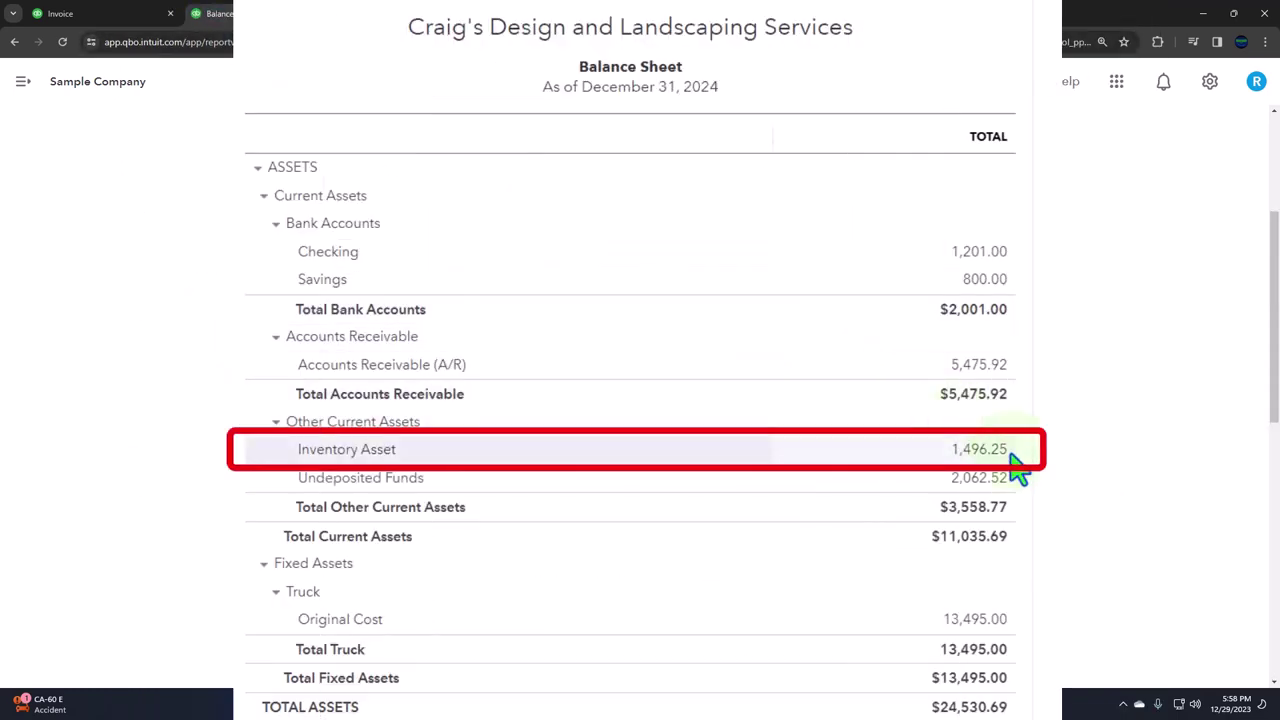
{"action": "left_click", "coordinate": [754, 21]}
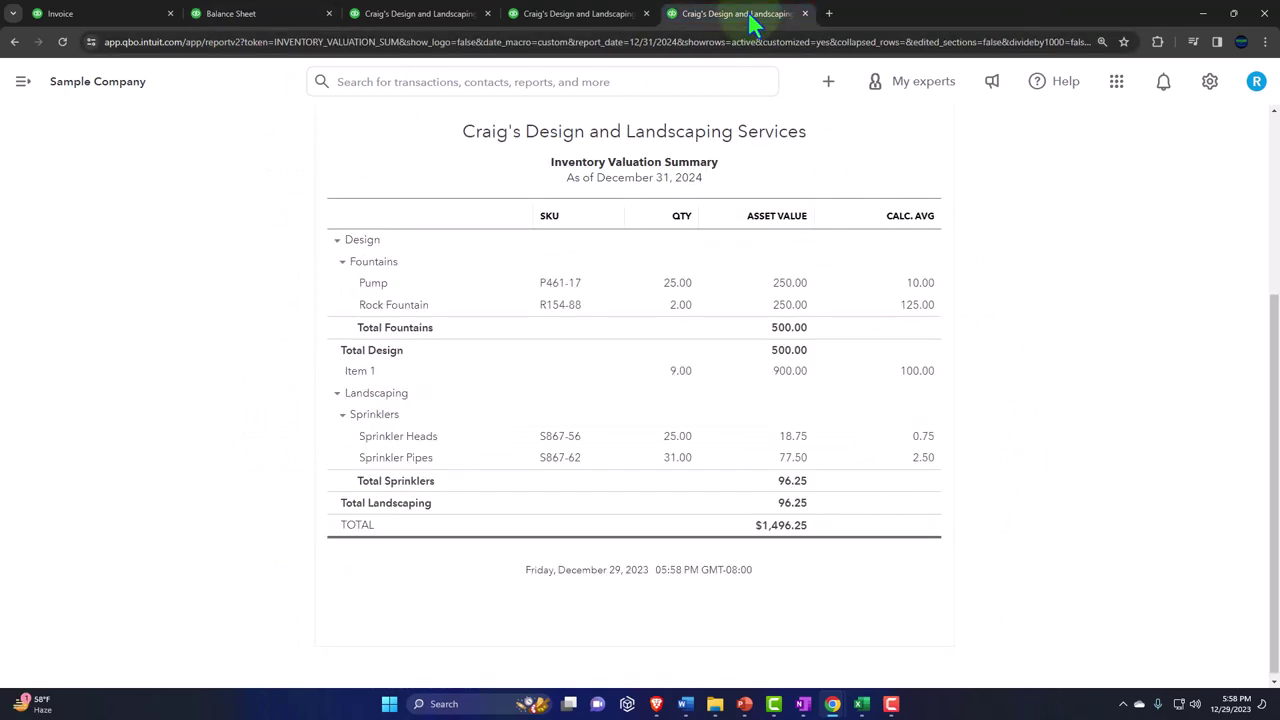
{"action": "left_click", "coordinate": [262, 14]}
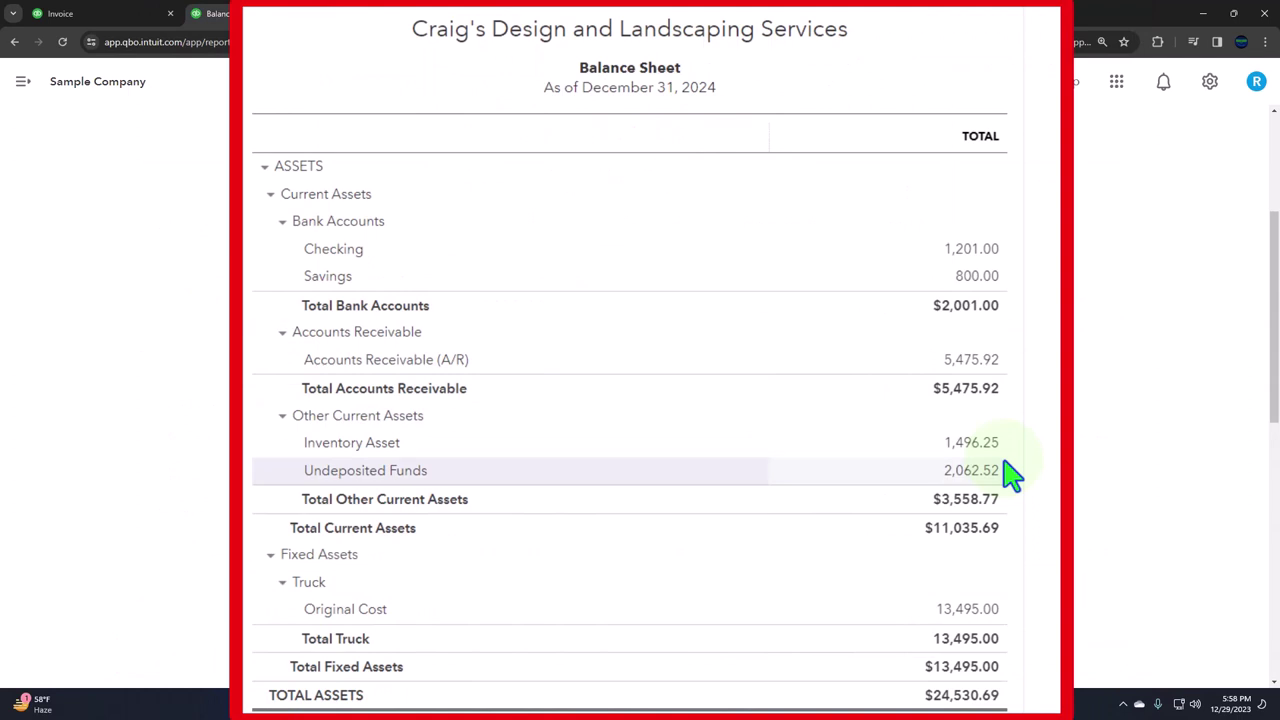
{"action": "scroll", "coordinate": [1010, 475], "scroll_direction": "down", "scroll_amount": 1}
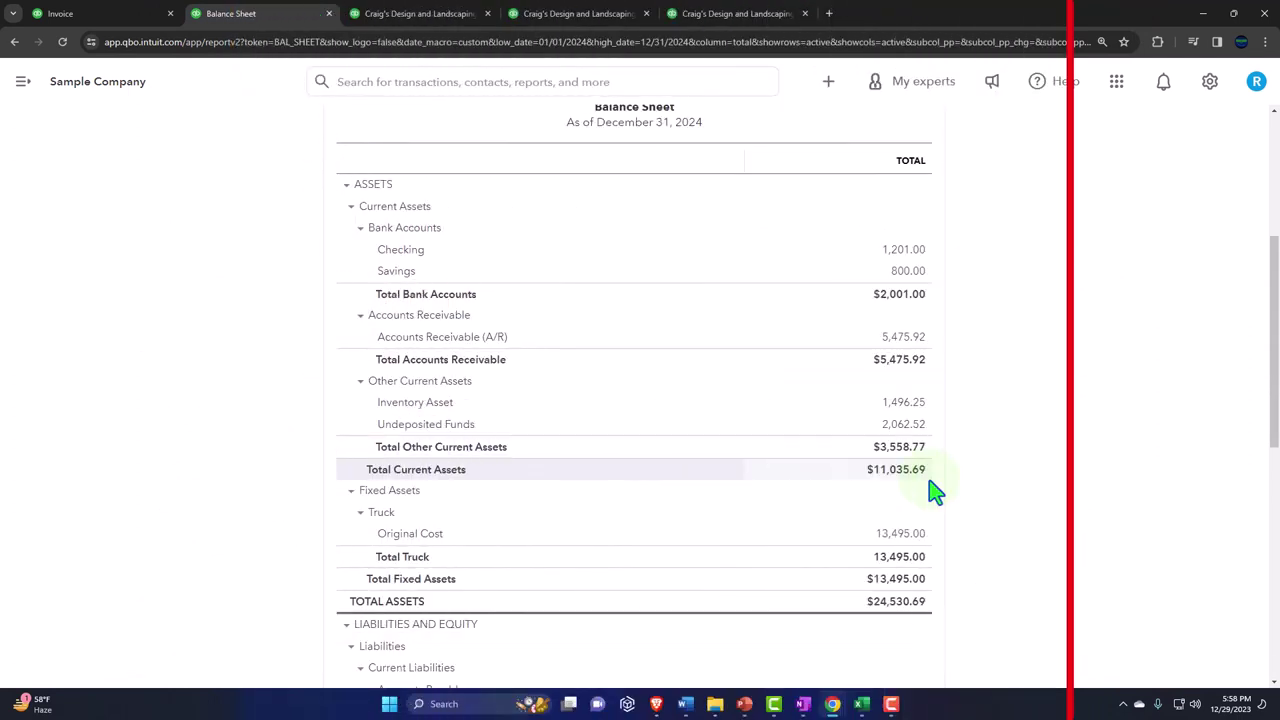
Return to the first browser tab and open Customer 1's transaction list from the Sales customers list.
{"action": "left_click", "coordinate": [117, 13]}
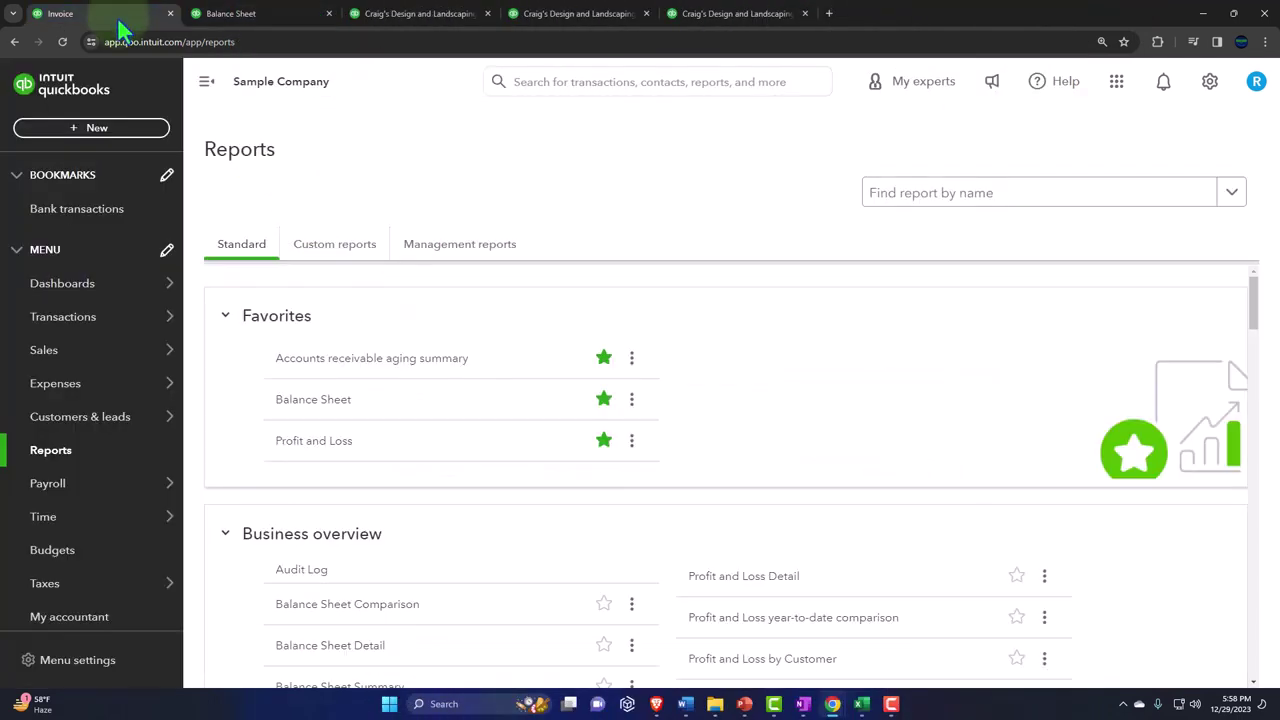
{"action": "left_click", "coordinate": [40, 398]}
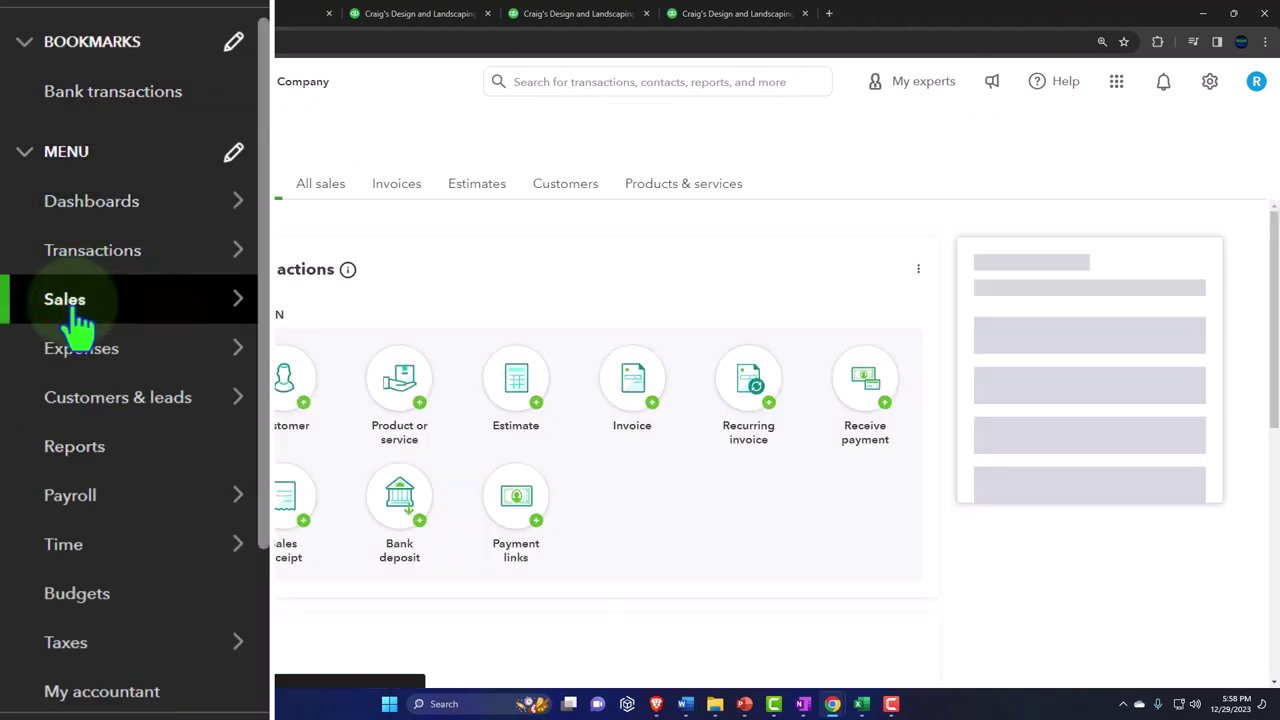
{"action": "left_click", "coordinate": [205, 84]}
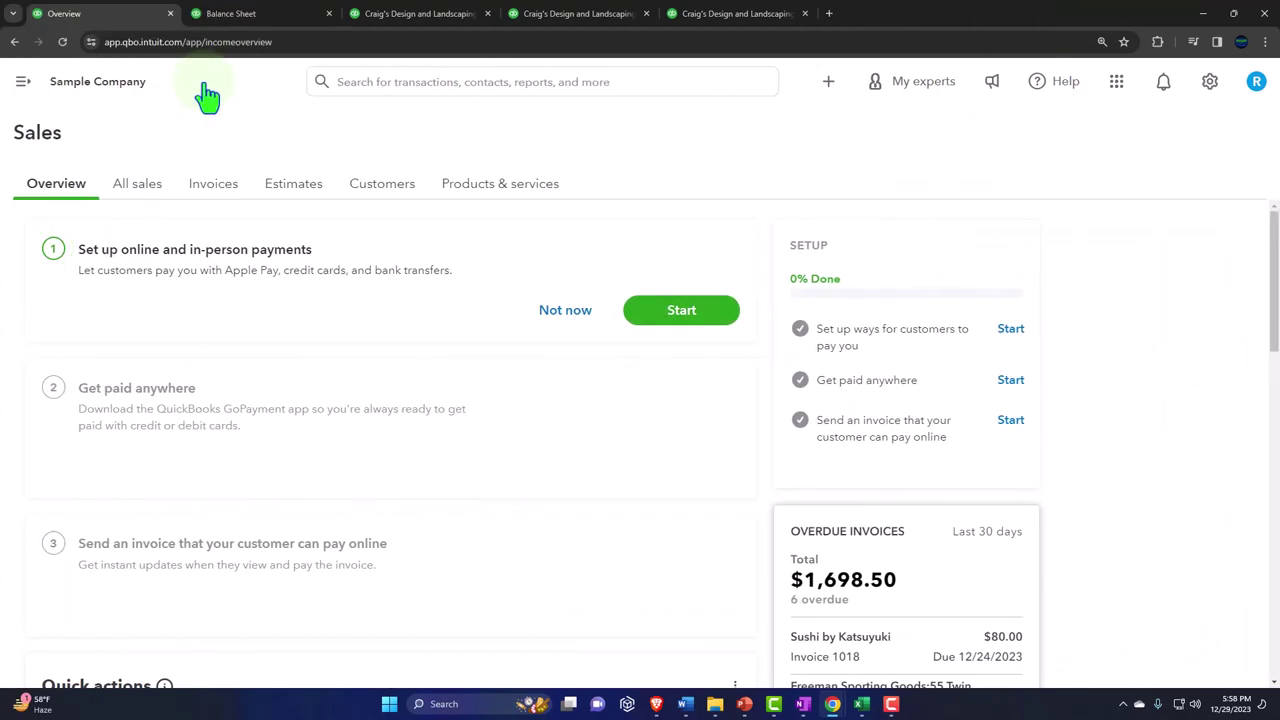
{"action": "left_click", "coordinate": [376, 195]}
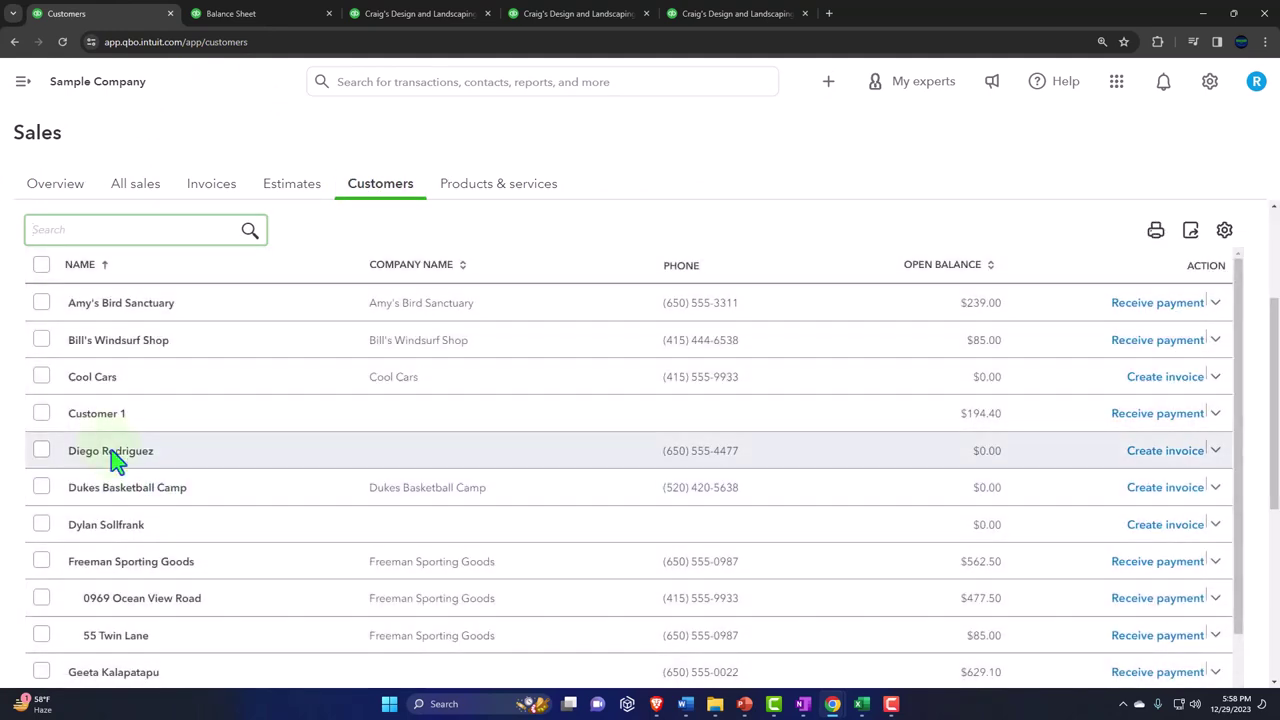
{"action": "left_click", "coordinate": [97, 415]}
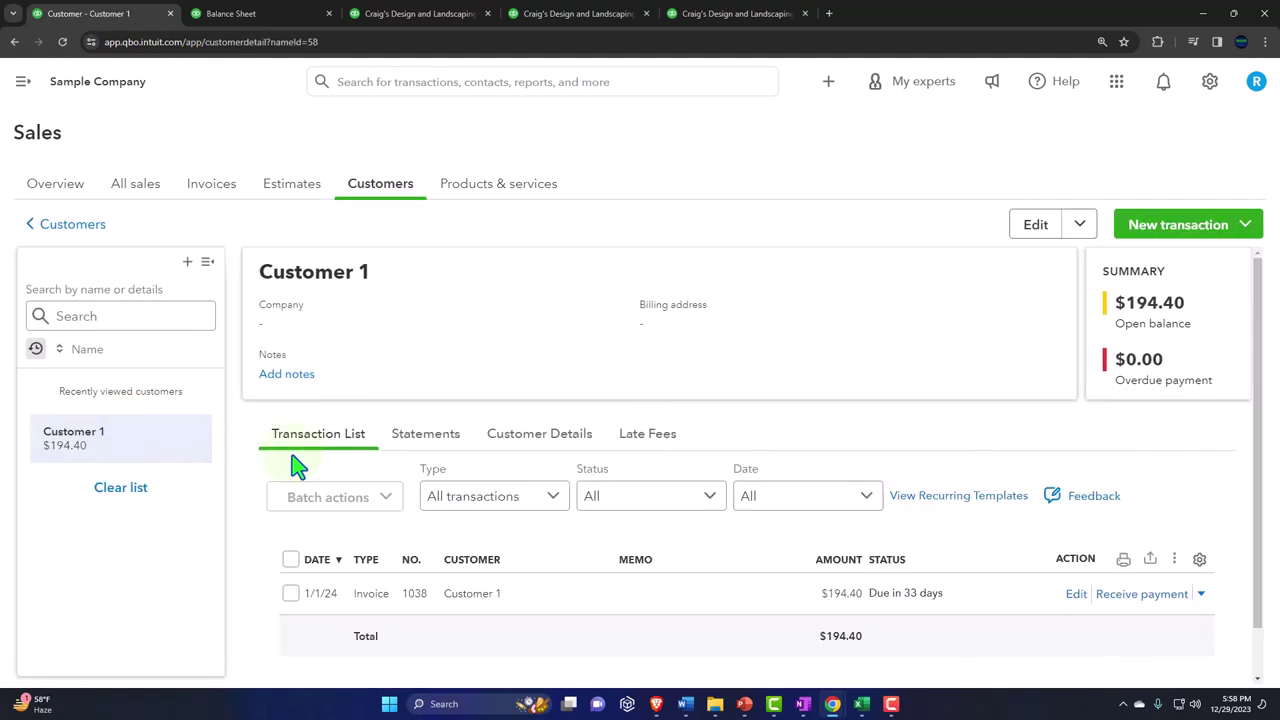
{"action": "scroll", "coordinate": [306, 463], "scroll_direction": "down", "scroll_amount": 1}
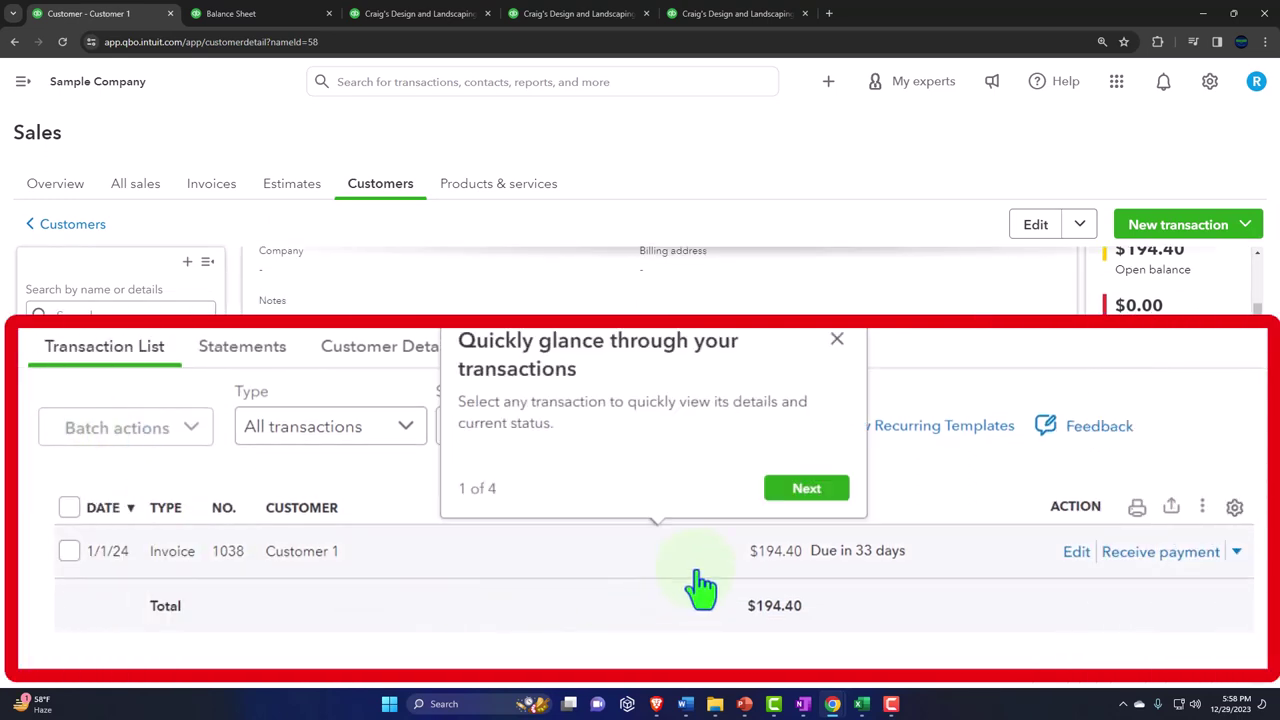
{"action": "left_click", "coordinate": [837, 340]}
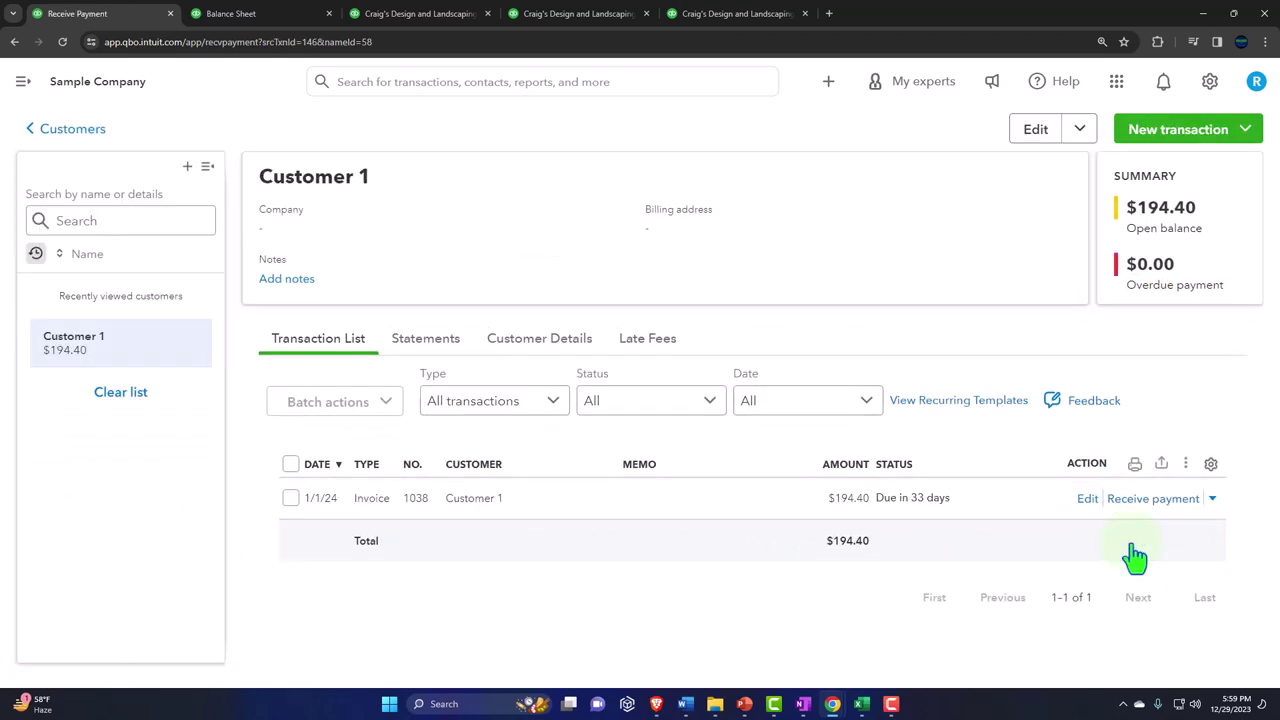
Receive Customer 1's payment for invoice 1038 dated 01/02/2024 by check, reference number 1754, deposited to Checking, and save and close it.
{"action": "left_click", "coordinate": [1135, 548]}
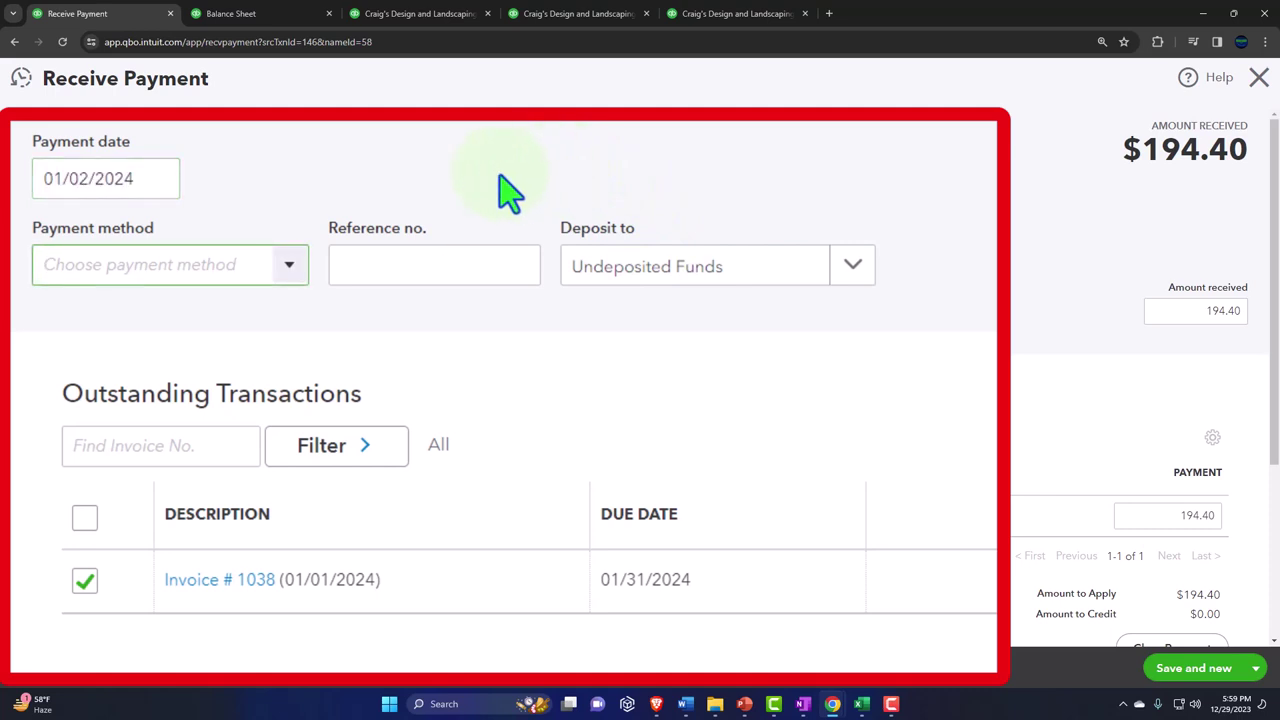
{"action": "left_click", "coordinate": [291, 270]}
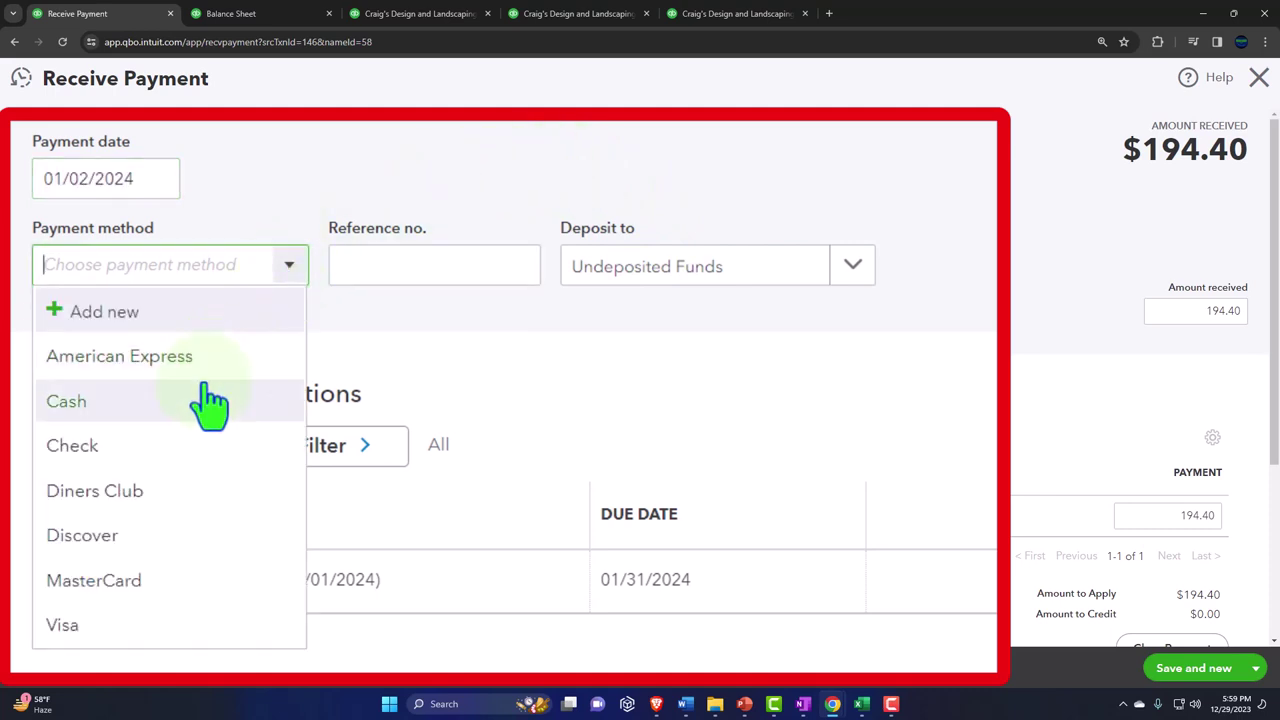
{"action": "left_click", "coordinate": [206, 448]}
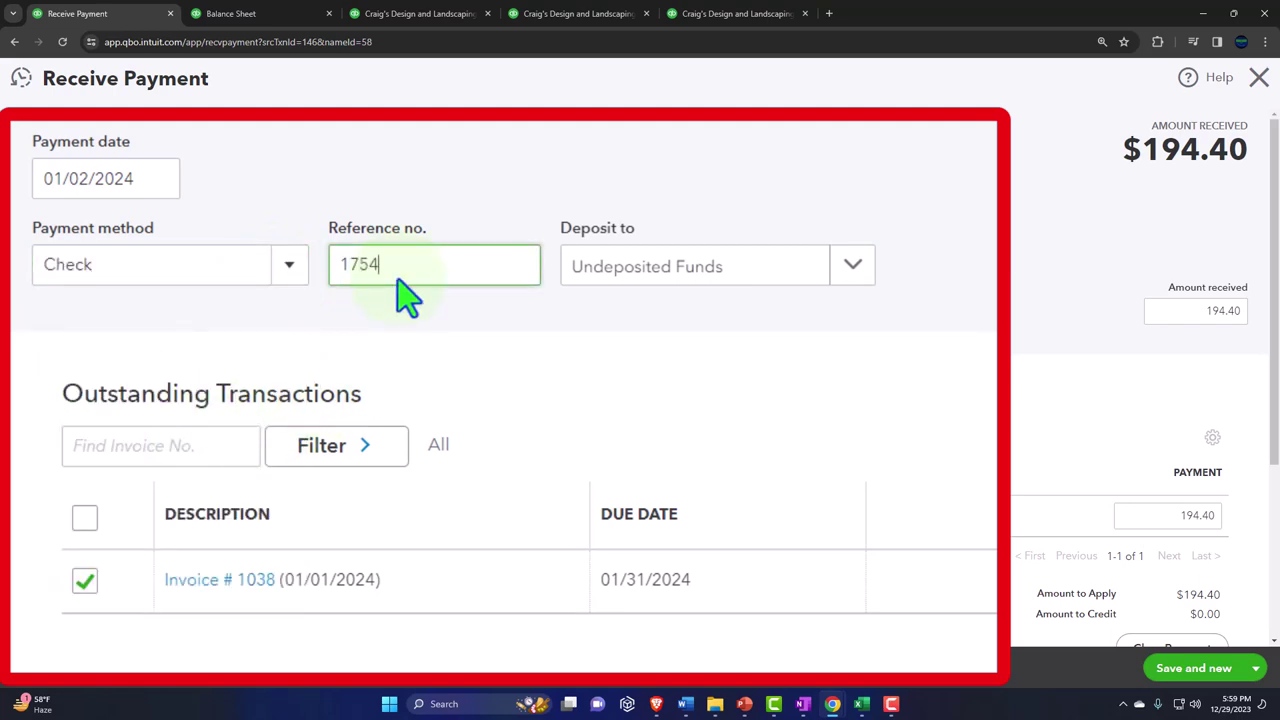
{"action": "key", "text": "Tab"}
{"action": "left_click", "coordinate": [855, 267]}
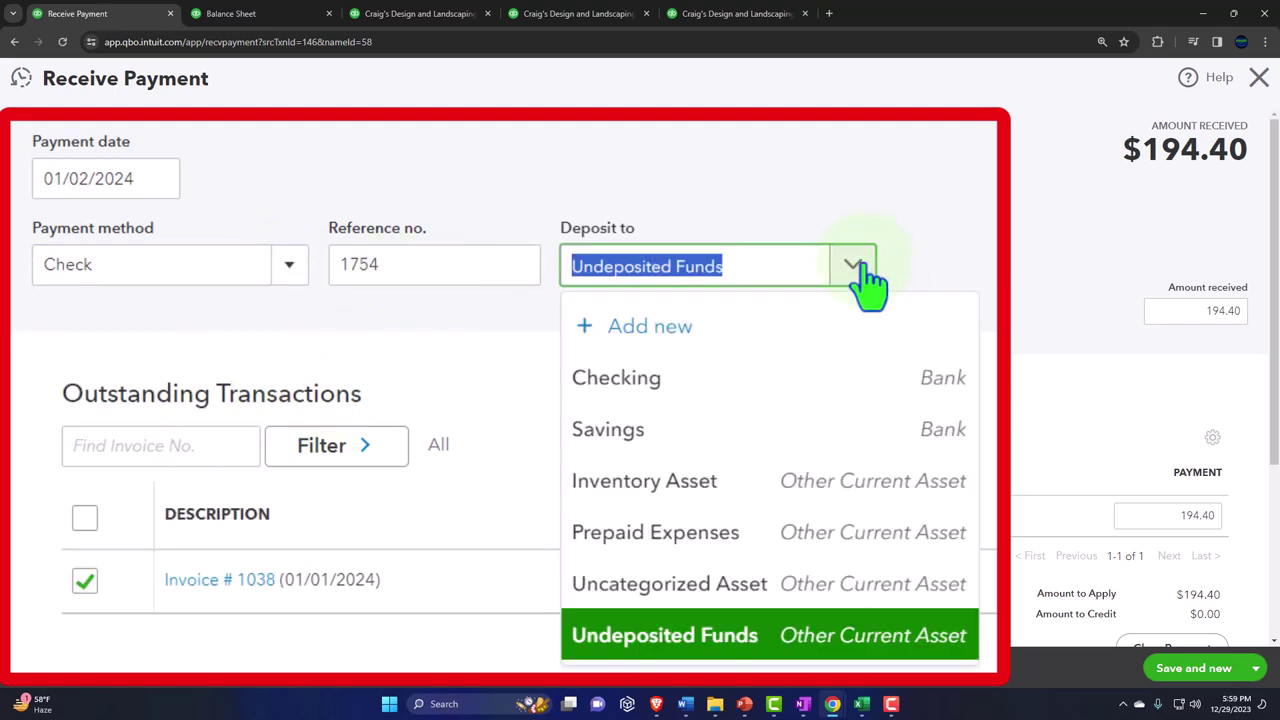
{"action": "left_click", "coordinate": [726, 388]}
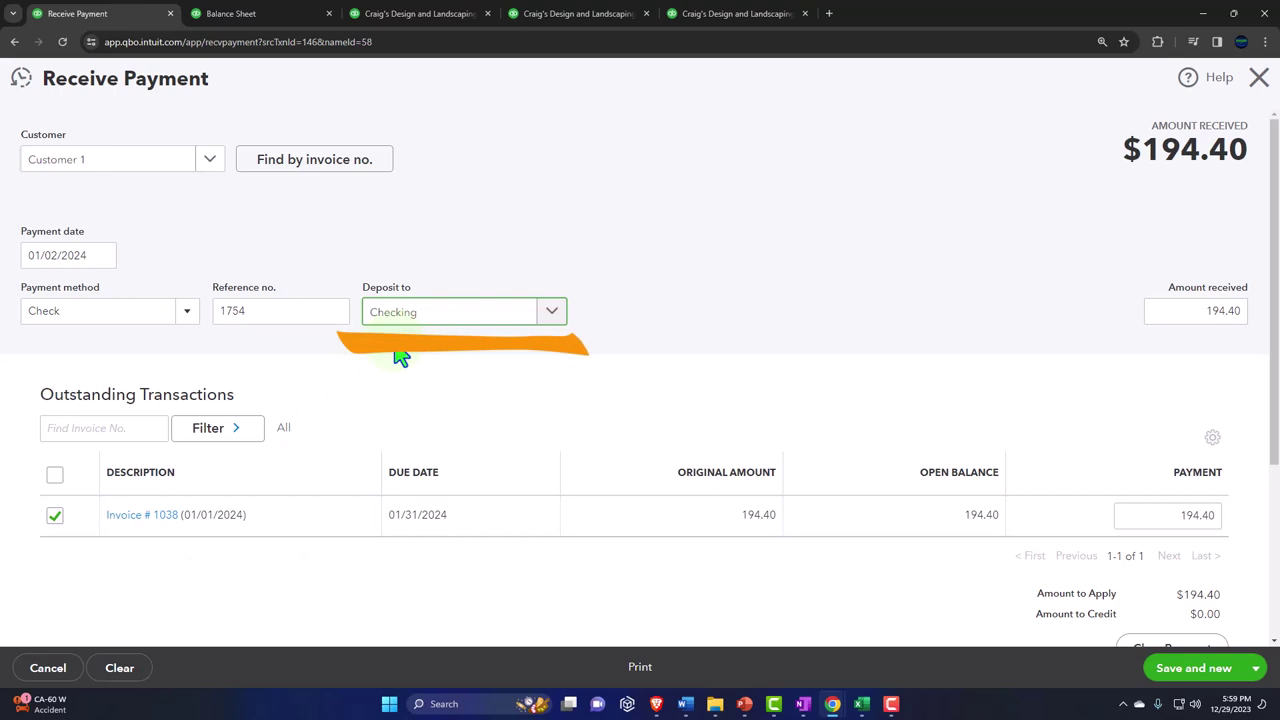
{"action": "scroll", "coordinate": [397, 354], "scroll_direction": "down", "scroll_amount": 1}
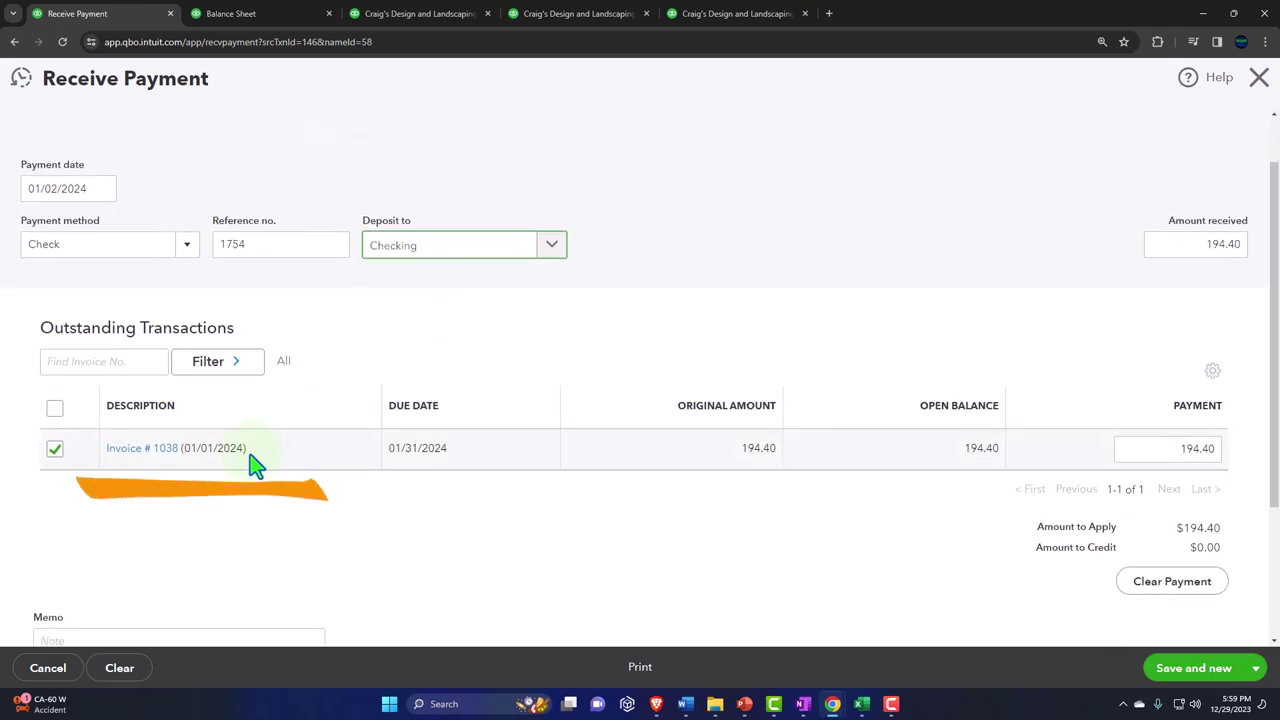
{"action": "left_click", "coordinate": [1258, 672]}
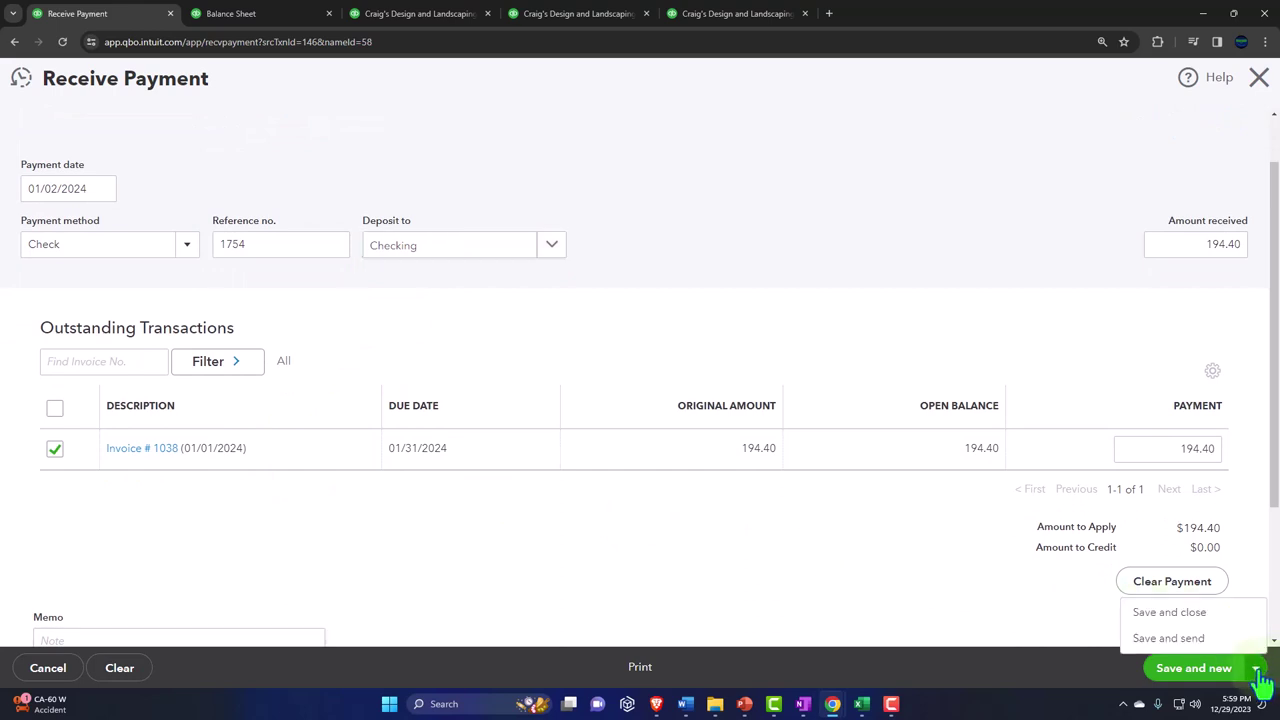
{"action": "left_click", "coordinate": [1196, 616]}
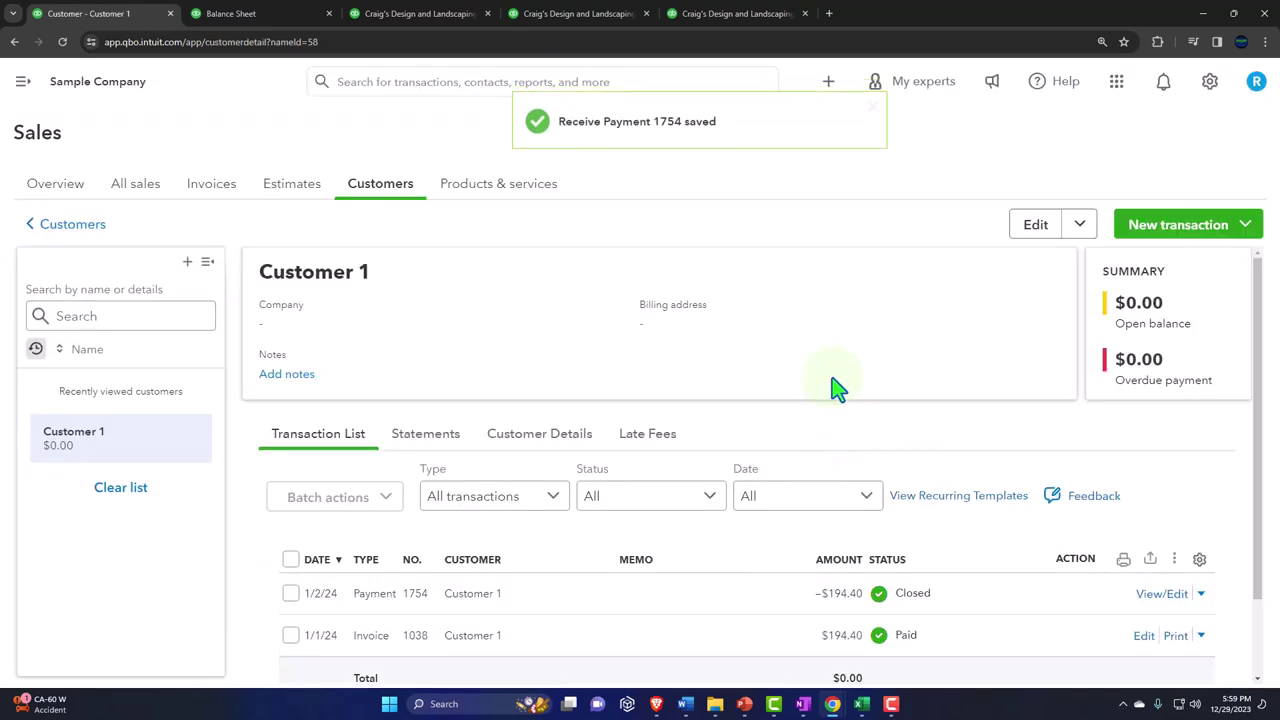
Rerun the Balance Sheet report as of December 31, 2024 to include the received payment.
{"action": "left_click", "coordinate": [248, 14]}
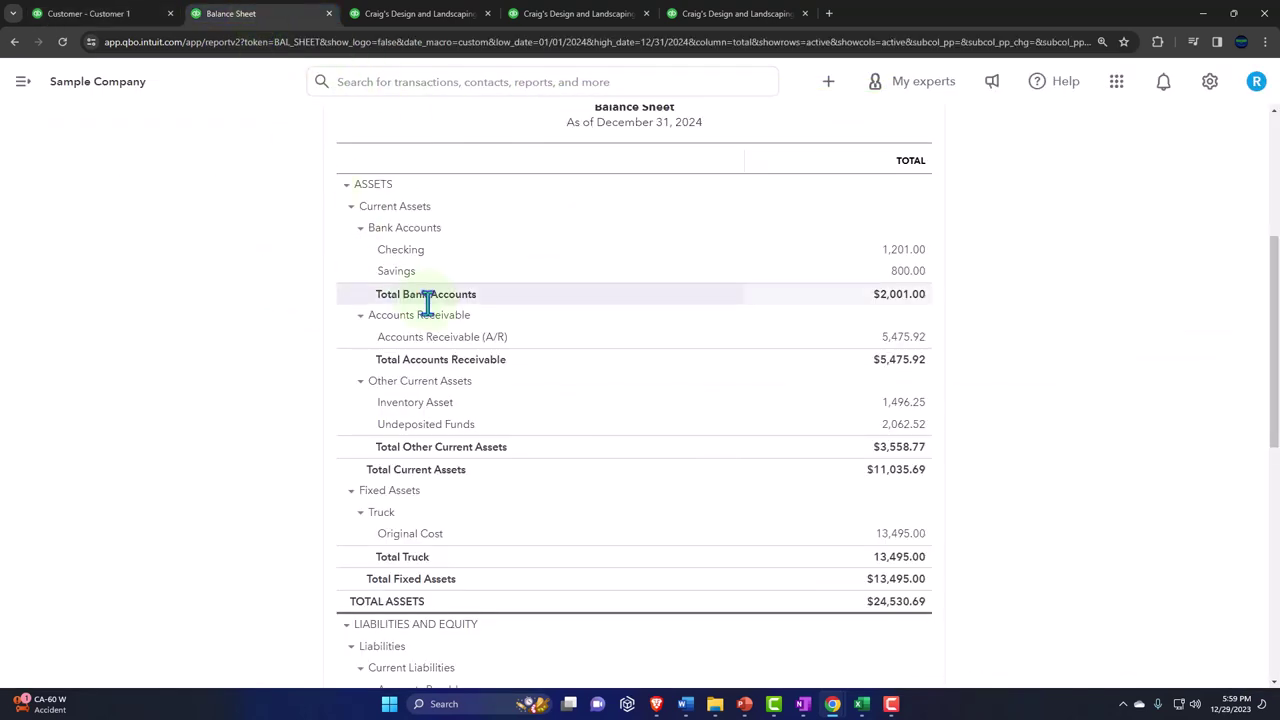
{"action": "scroll", "coordinate": [427, 305], "scroll_direction": "up", "scroll_amount": 4}
{"action": "left_click", "coordinate": [774, 222]}
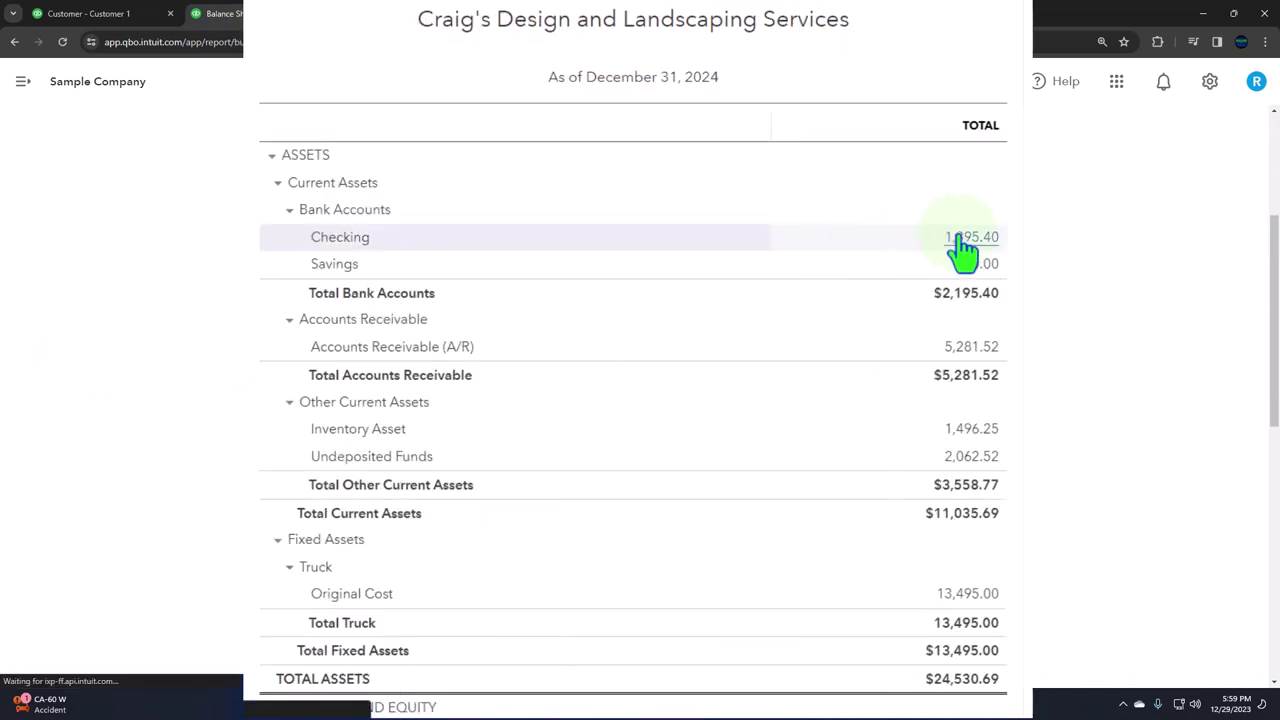
Examine the transactions behind the Checking and Accounts Receivable (A/R) balances, returning to the balance sheet after each.
{"action": "left_click", "coordinate": [960, 245]}
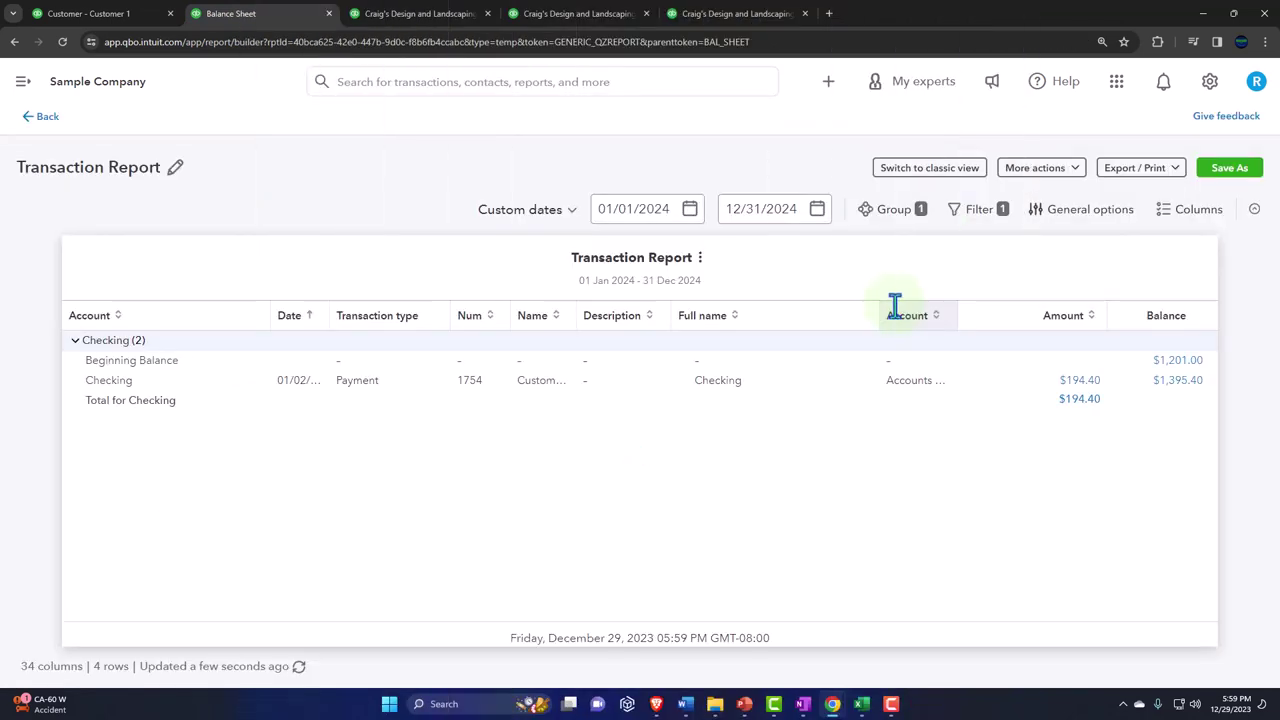
{"action": "left_click", "coordinate": [44, 117]}
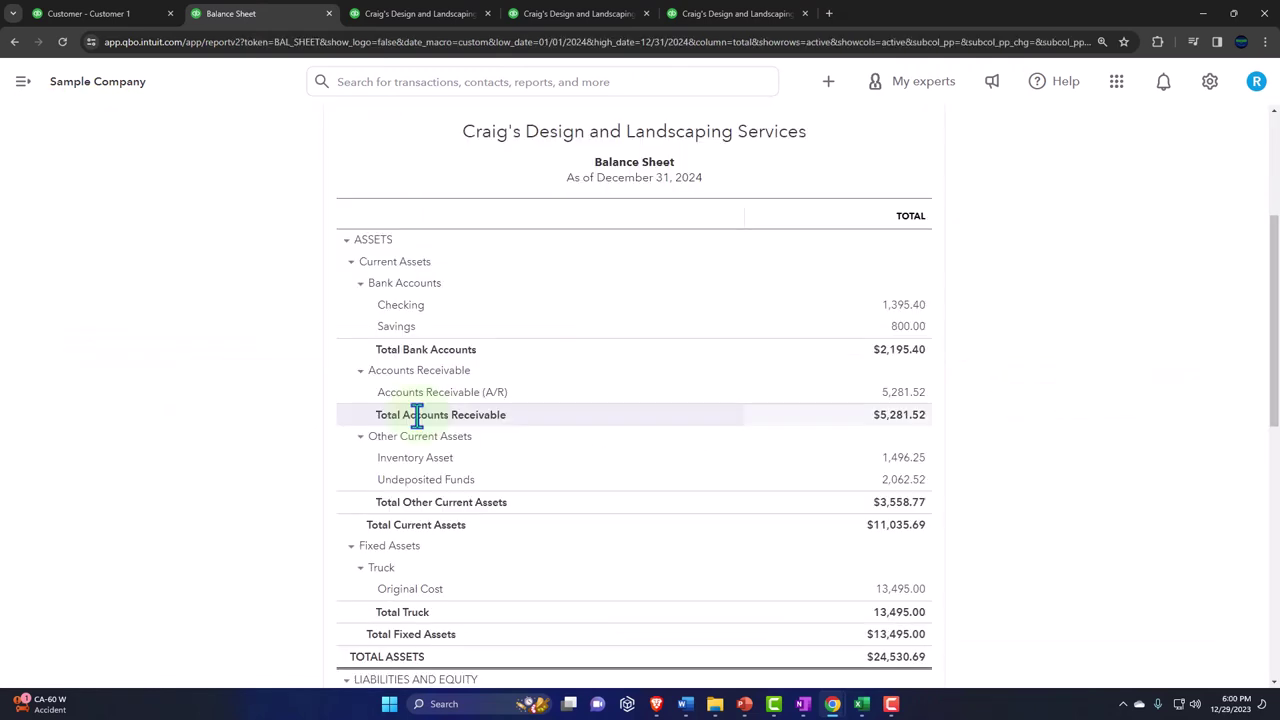
{"action": "left_click", "coordinate": [921, 395]}
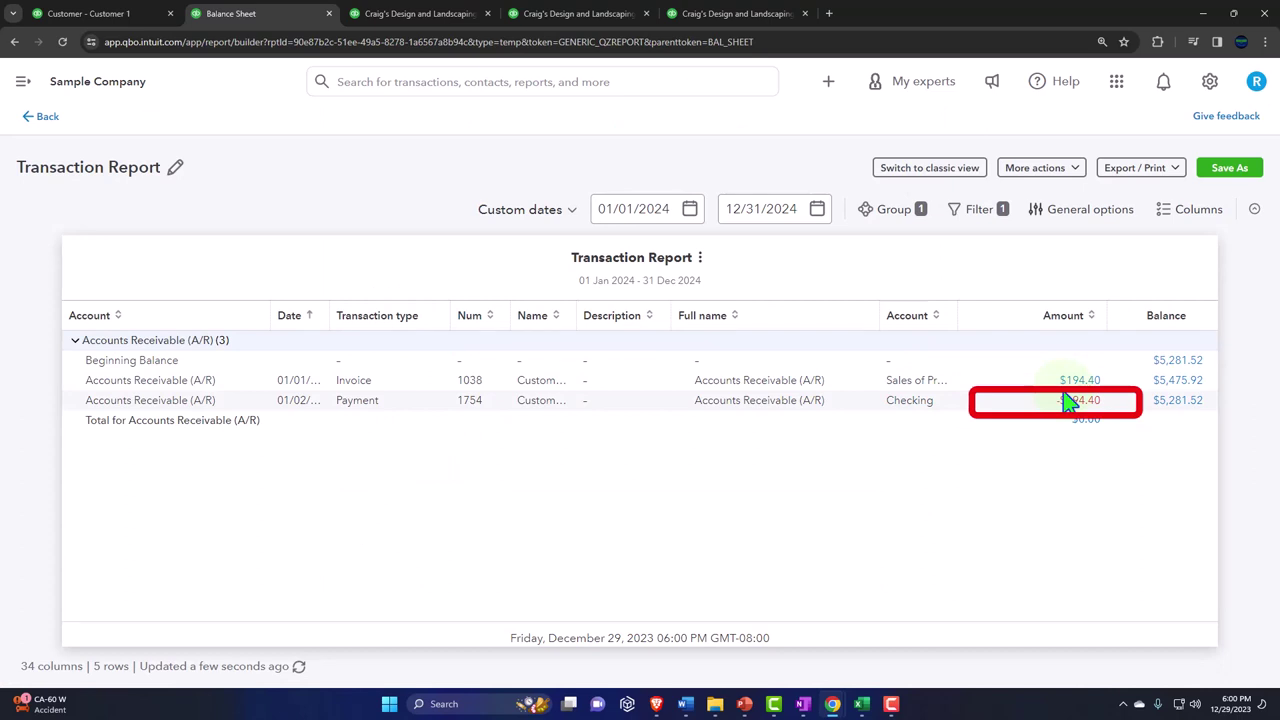
{"action": "left_click", "coordinate": [42, 118]}
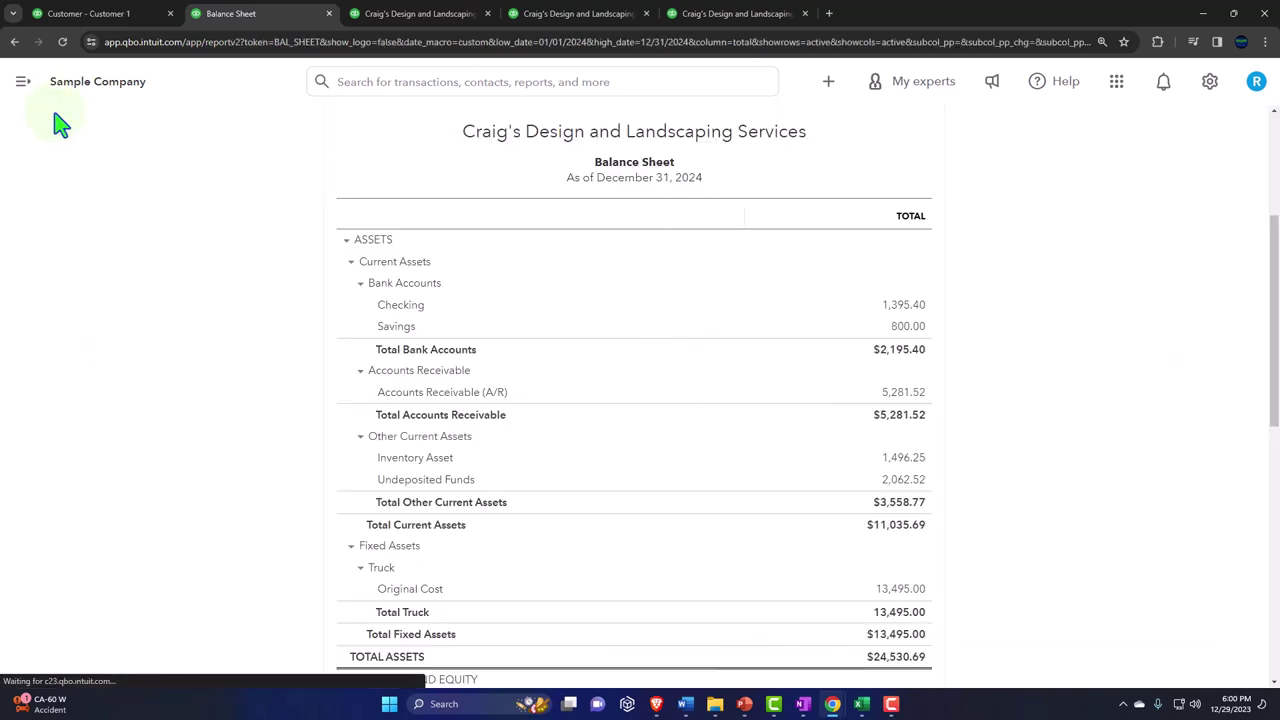
Return to the Customer 1 browser tab and start a new credit memo.
{"action": "left_click", "coordinate": [104, 13]}
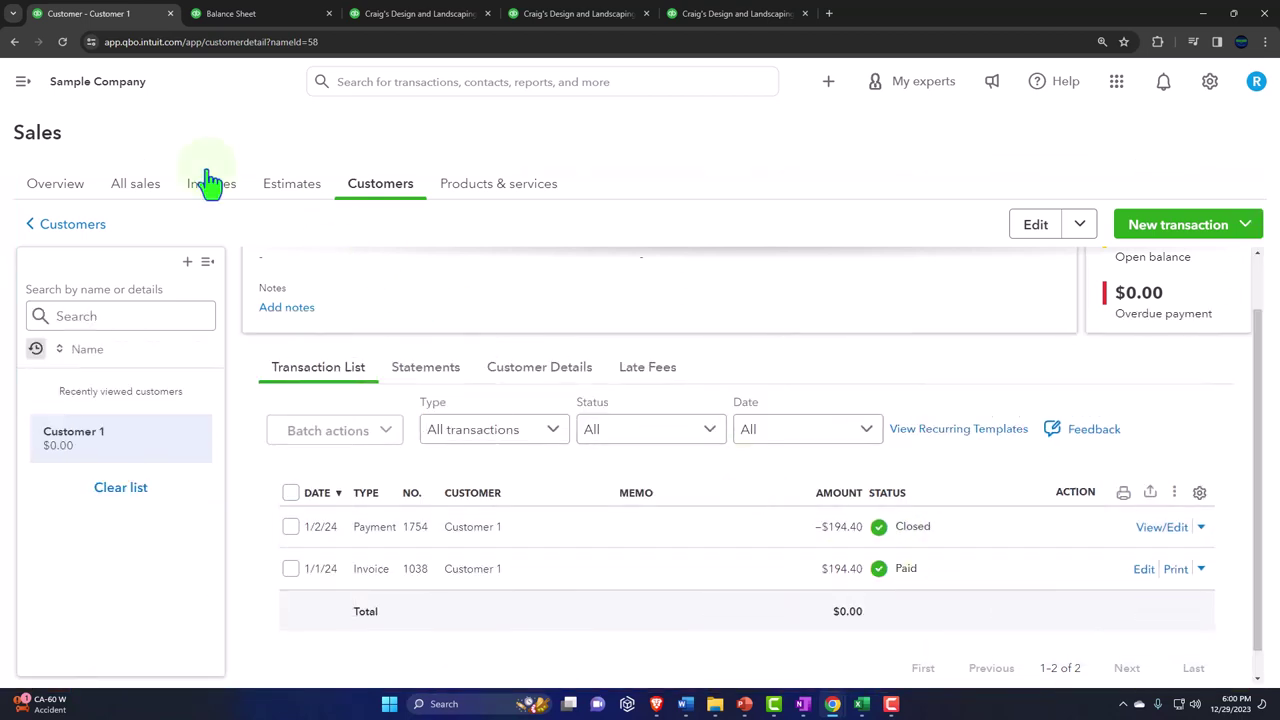
{"action": "left_click", "coordinate": [22, 81]}
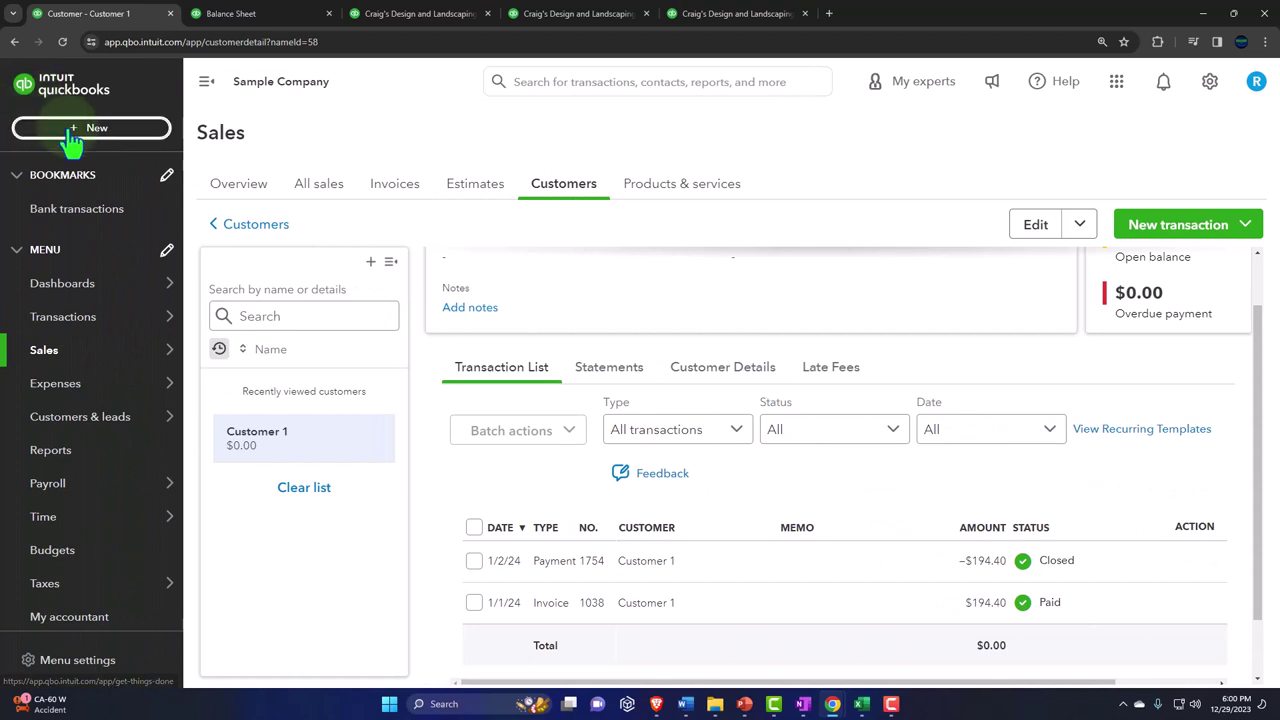
{"action": "left_click", "coordinate": [66, 128]}
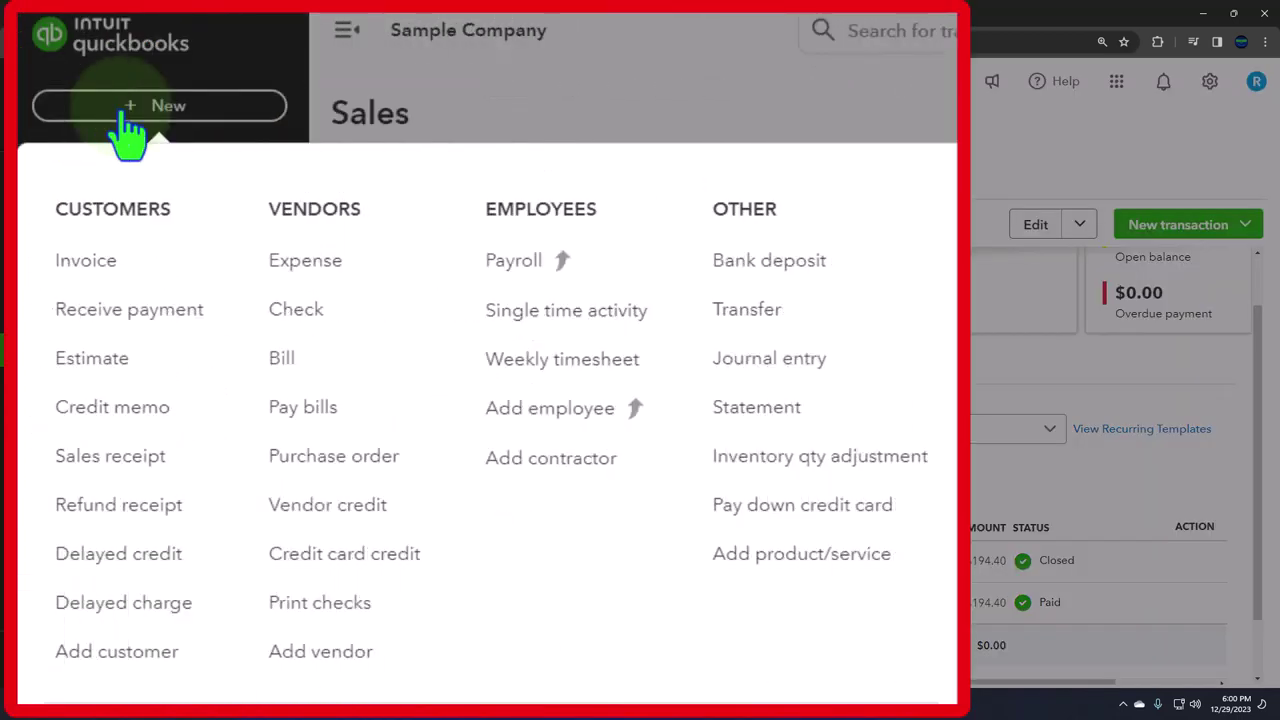
{"action": "left_click", "coordinate": [305, 285]}
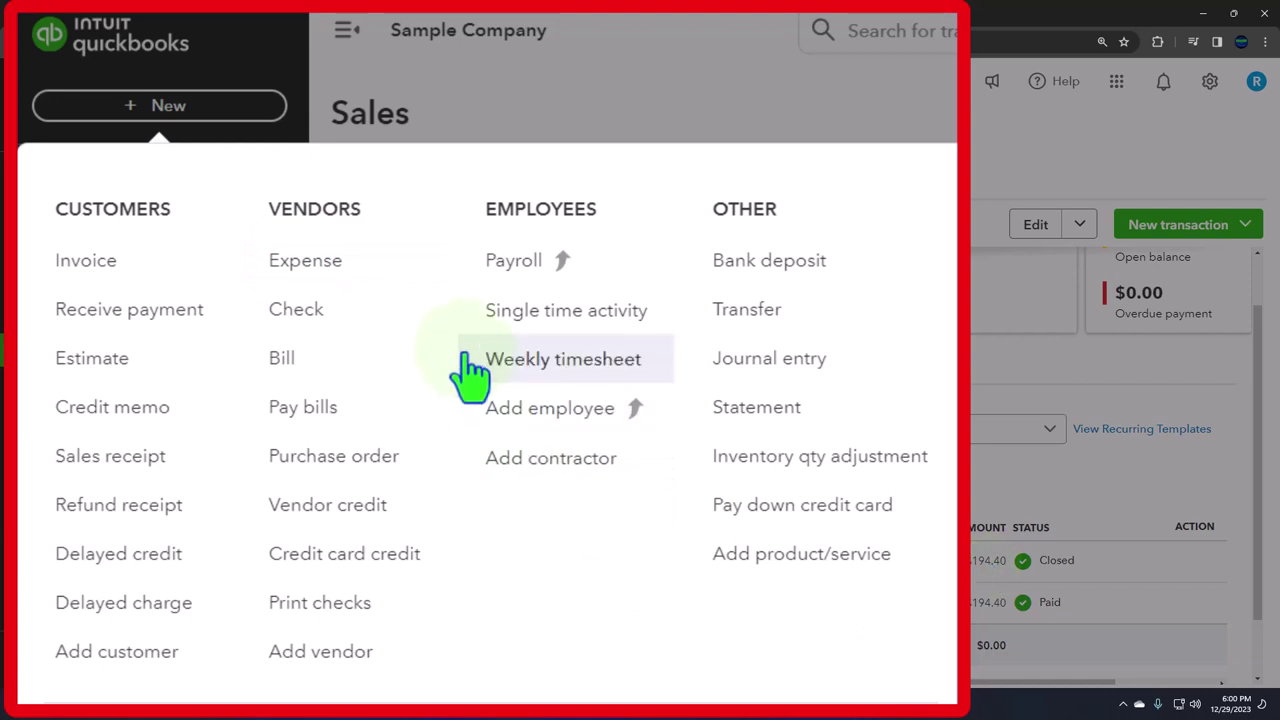
{"action": "left_click", "coordinate": [366, 260]}
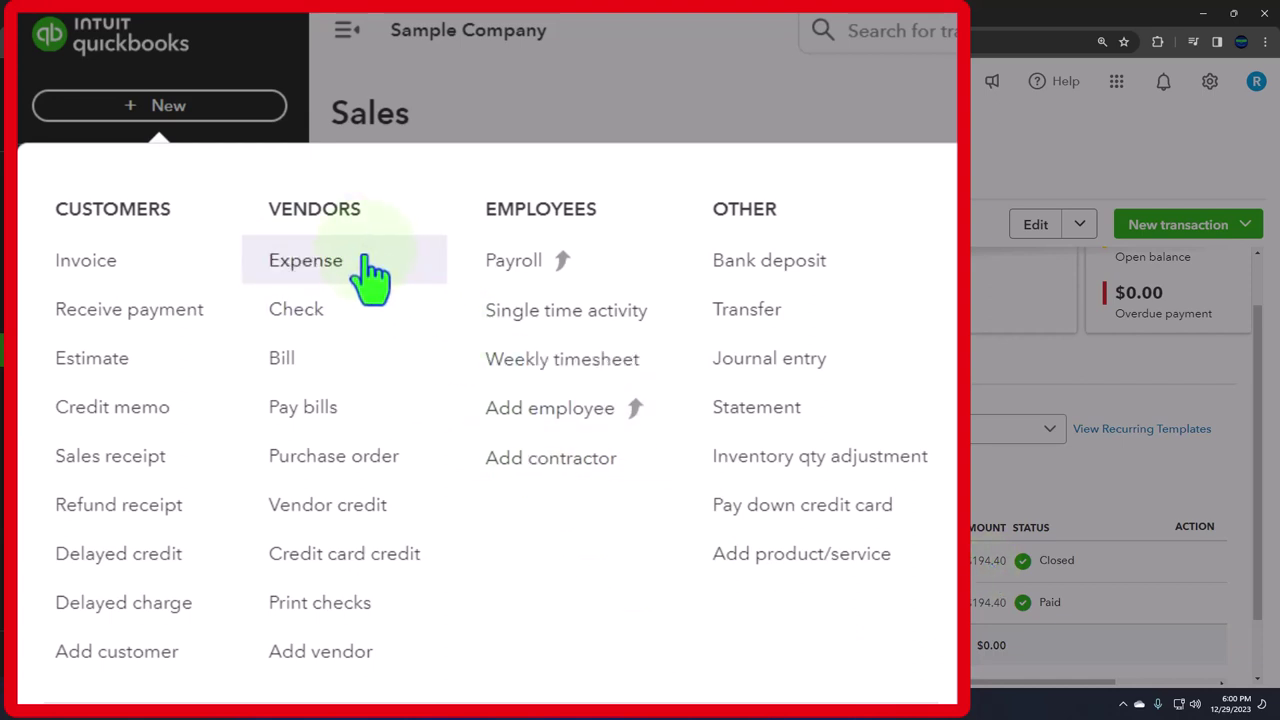
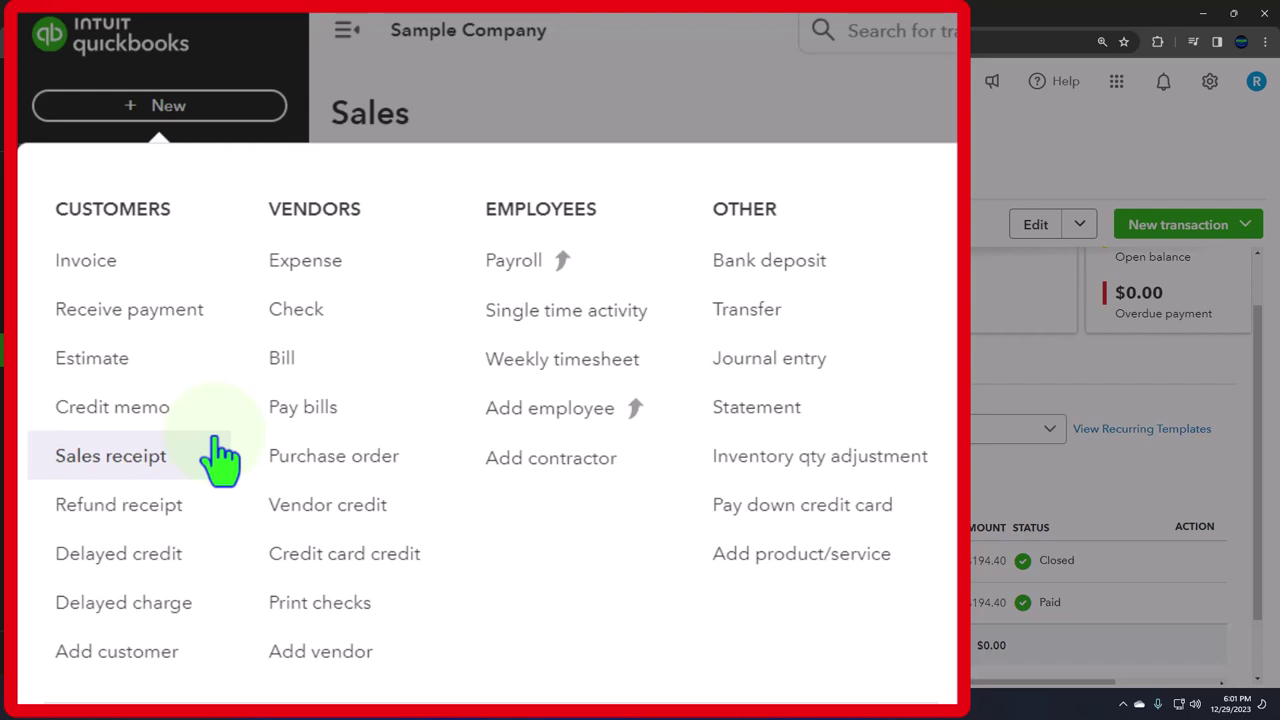
{"action": "left_click", "coordinate": [215, 456]}
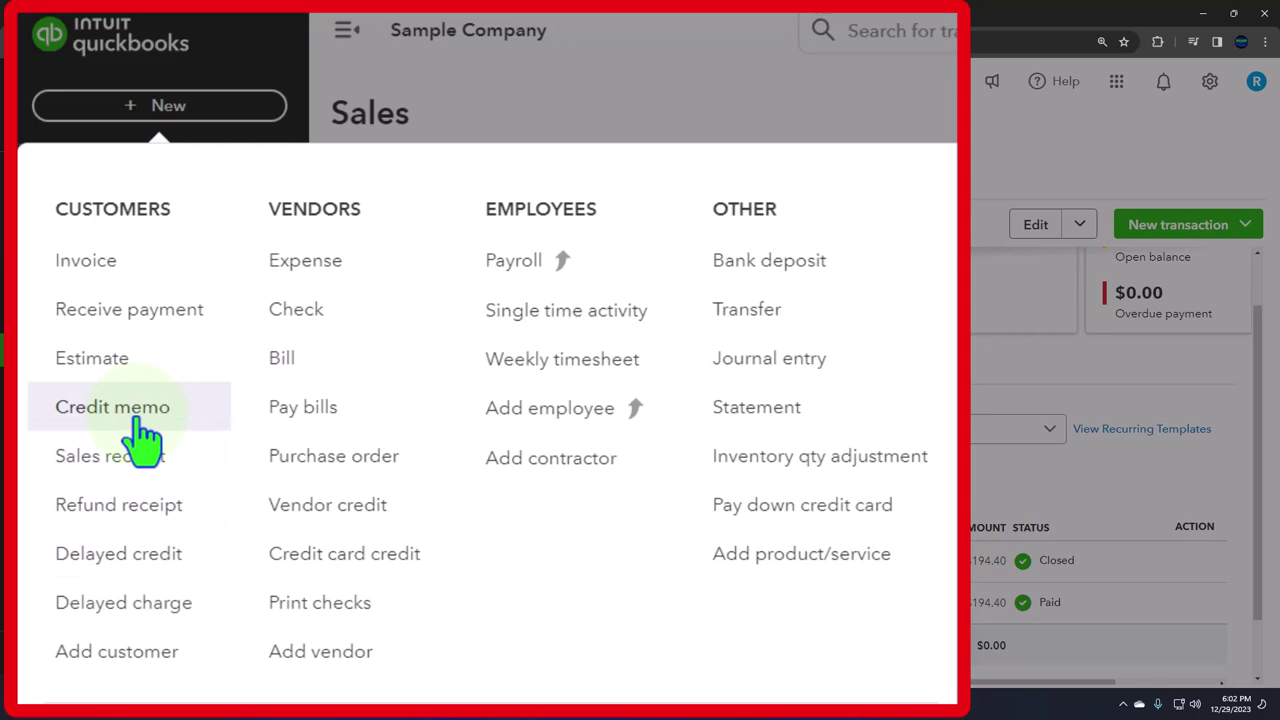
{"action": "left_click", "coordinate": [140, 420]}
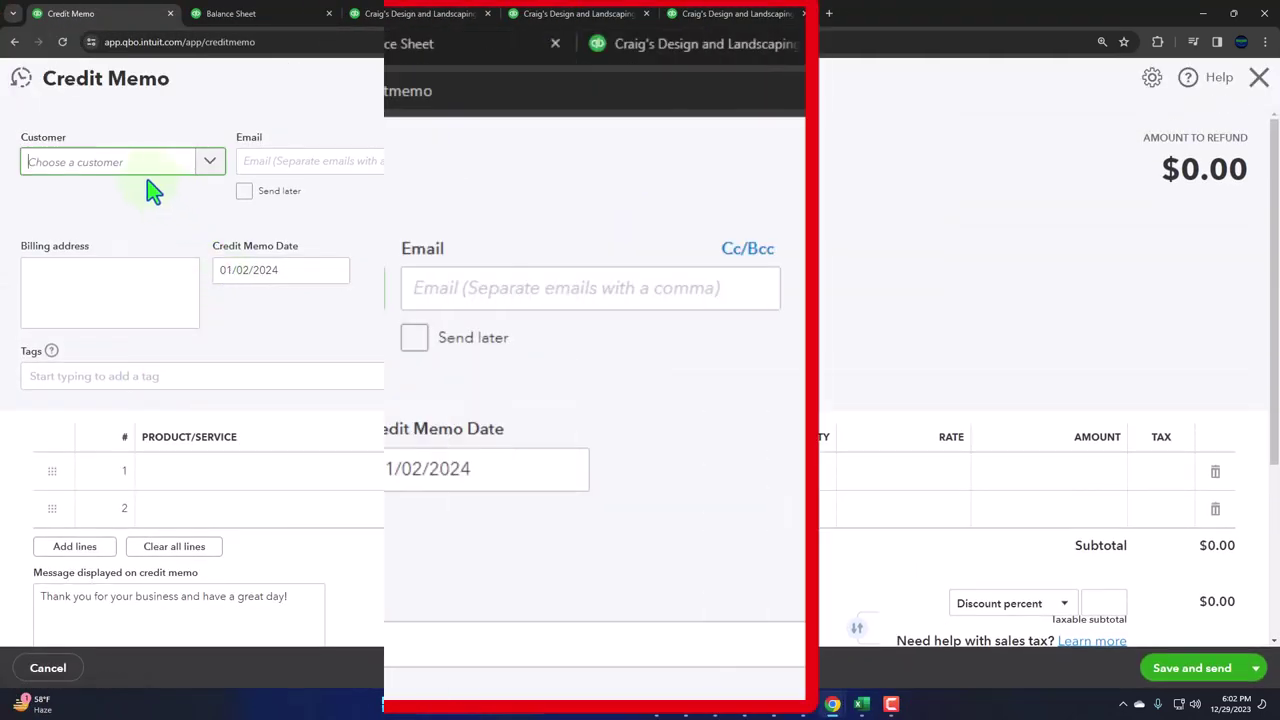
Choose Customer 1 as the credit memo's customer, accept the date 01/02/2024, and go to the first product line.
{"action": "left_click", "coordinate": [135, 168]}
{"action": "type", "text": "cust"}
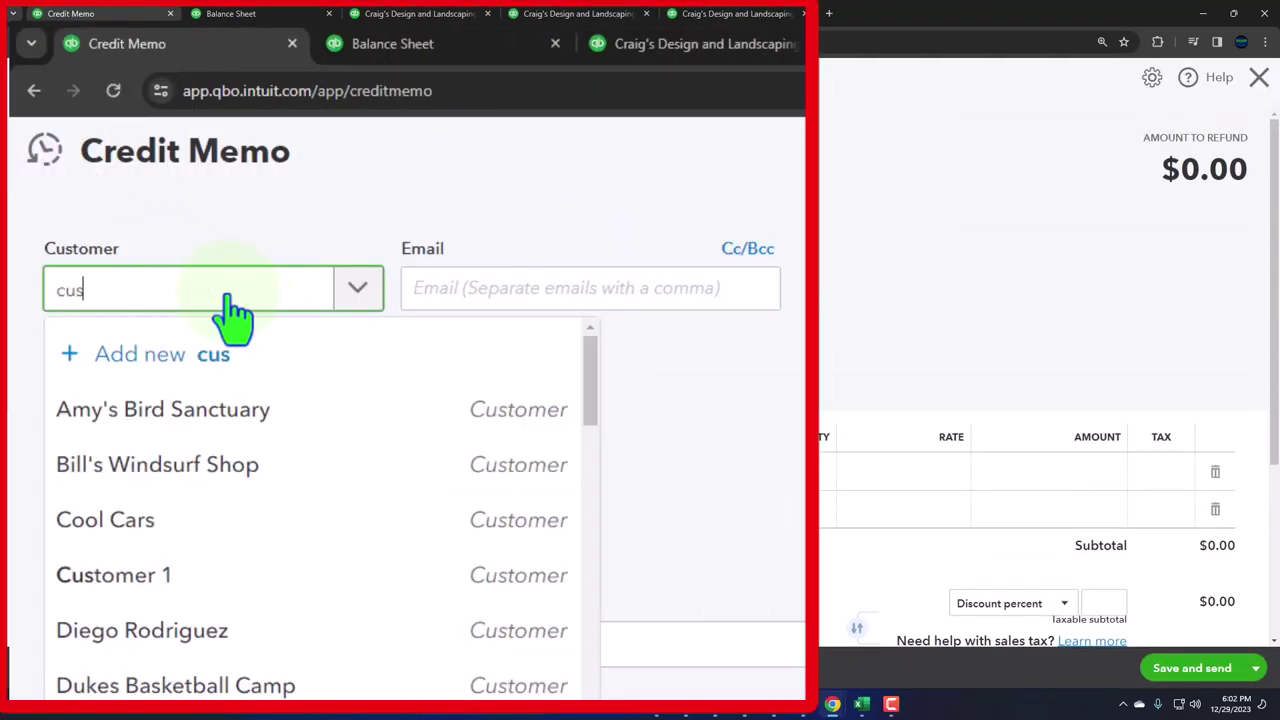
{"action": "left_click", "coordinate": [183, 425]}
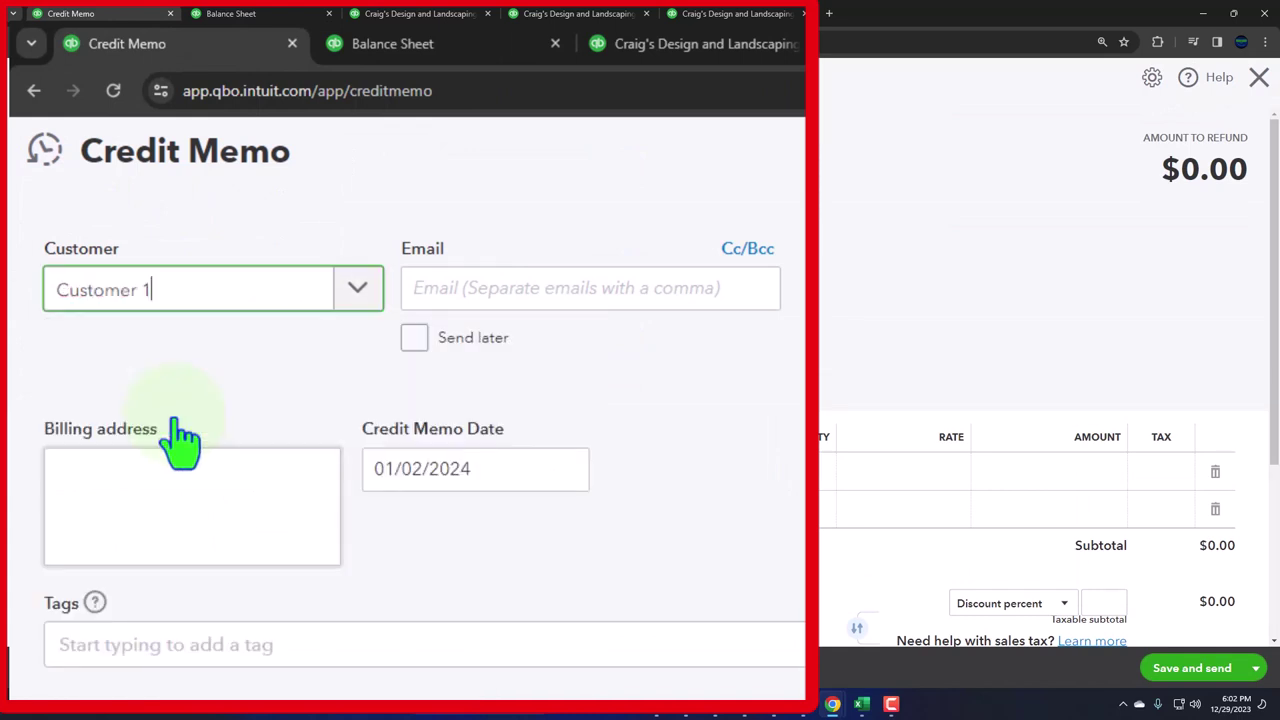
{"action": "key", "text": "Tab"}
{"action": "key", "text": "Tab"}
{"action": "key", "text": "Tab"}
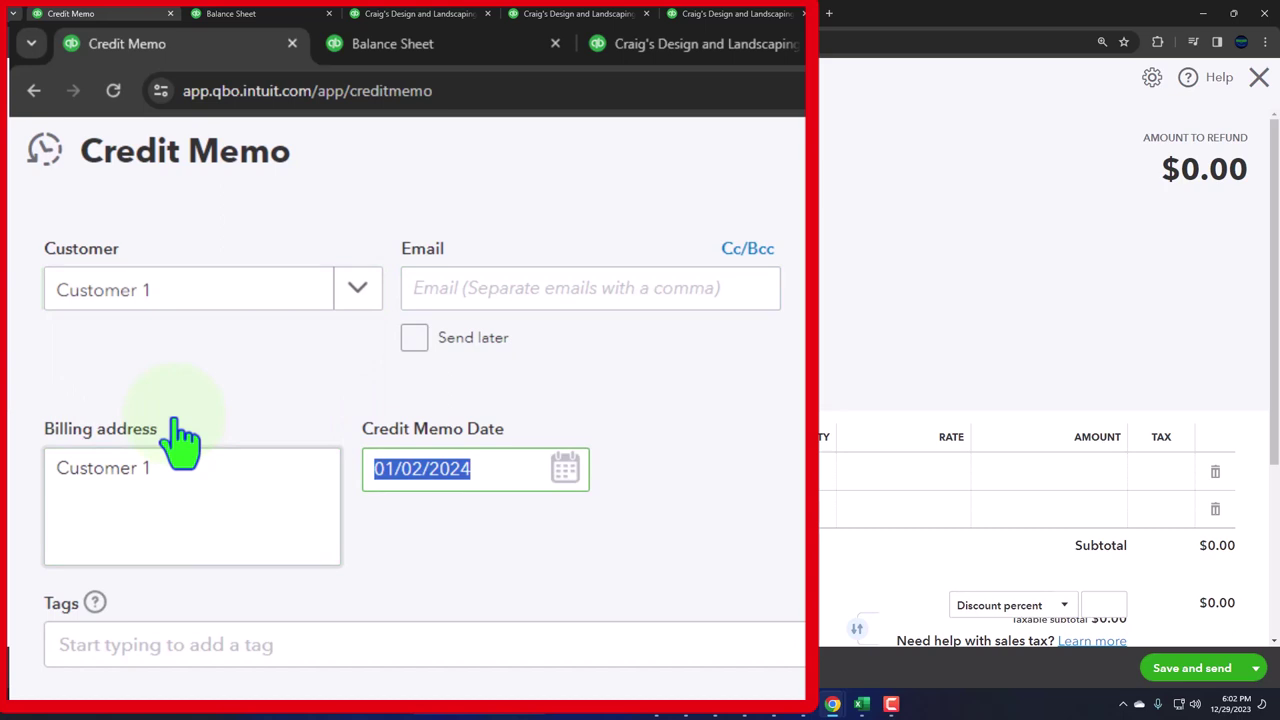
{"action": "key", "text": "Tab"}
{"action": "key", "text": "Tab"}
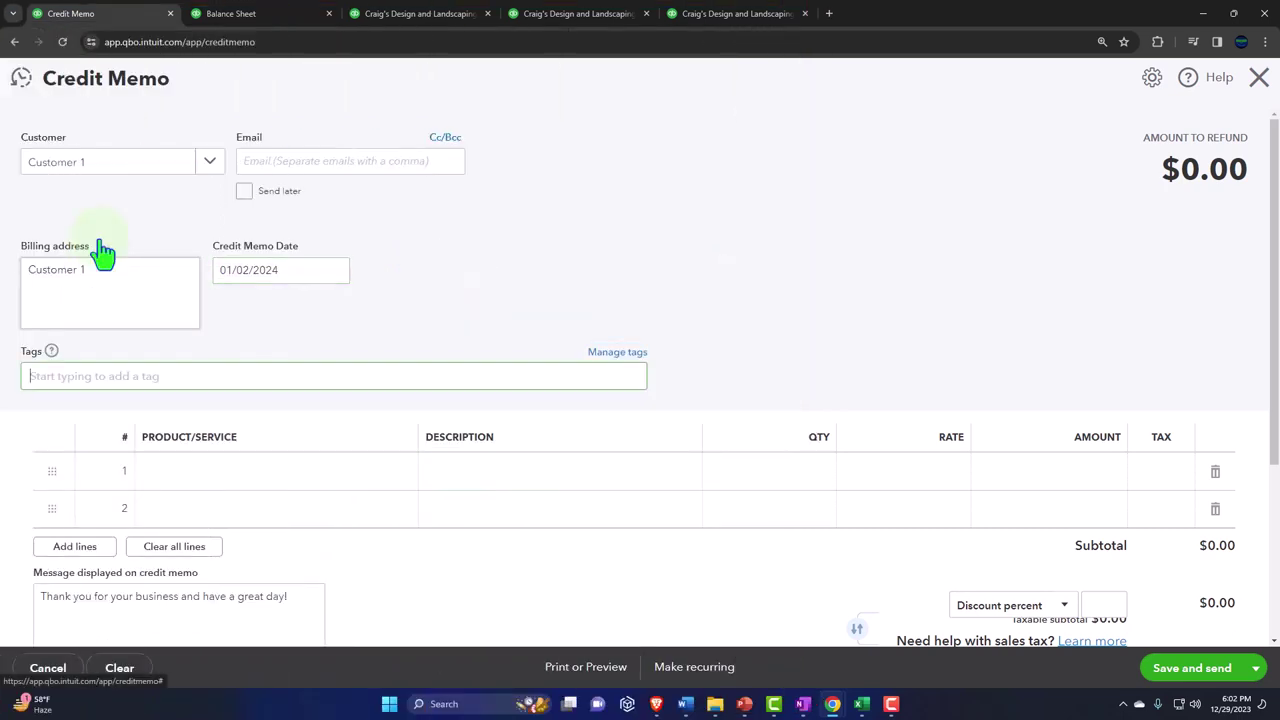
{"action": "key", "text": "Tab"}
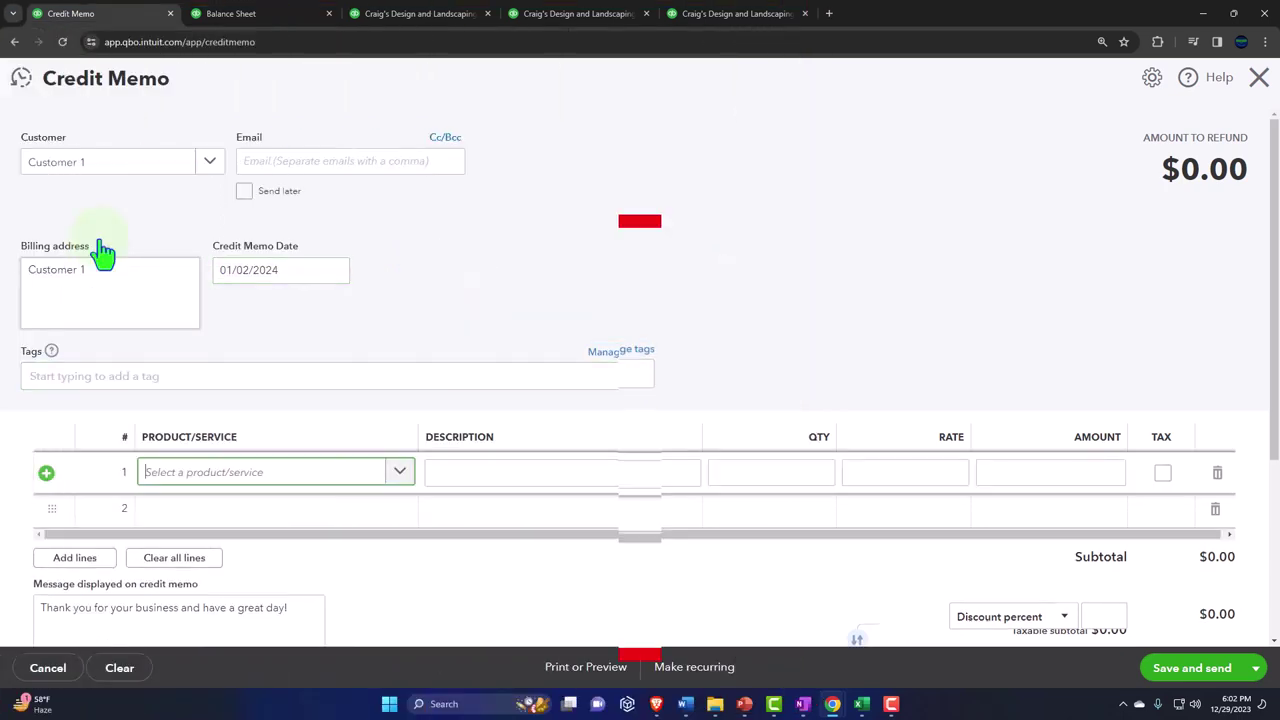
Add Item 1 on the first line of the credit memo, accepting its default quantity and rate, and advance to the second line.
{"action": "type", "text": "it"}
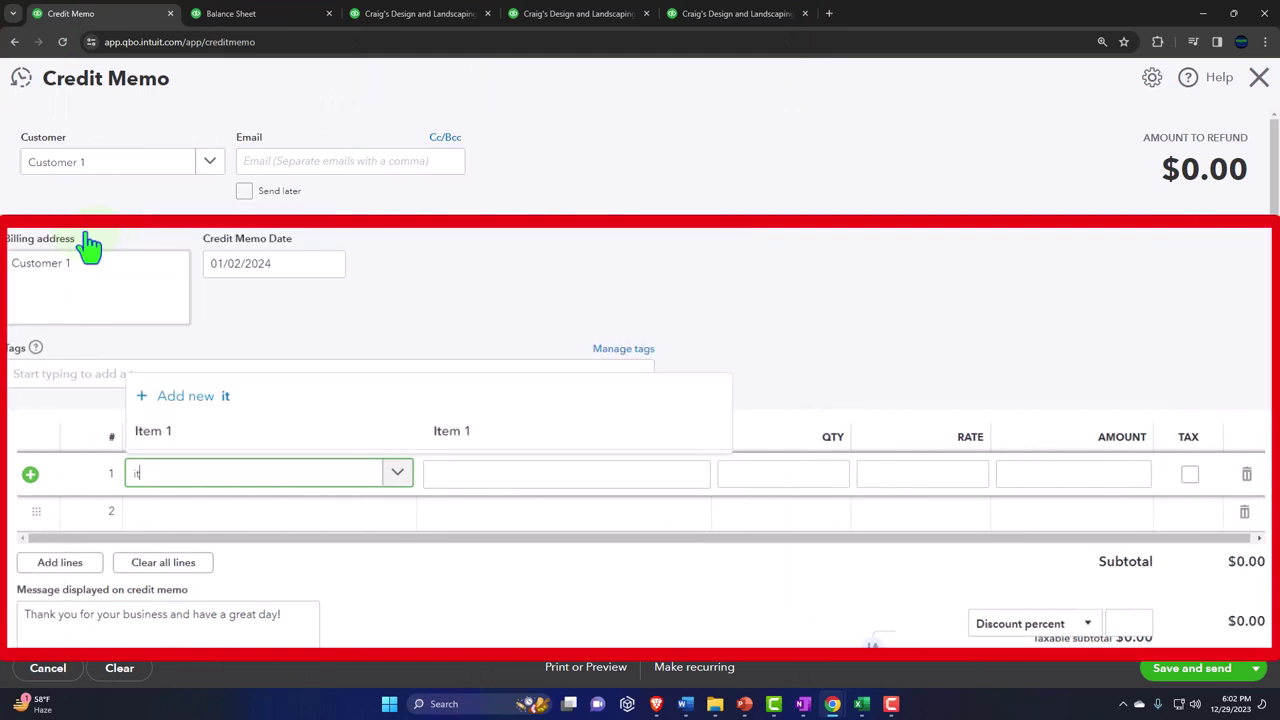
{"action": "left_click", "coordinate": [180, 440]}
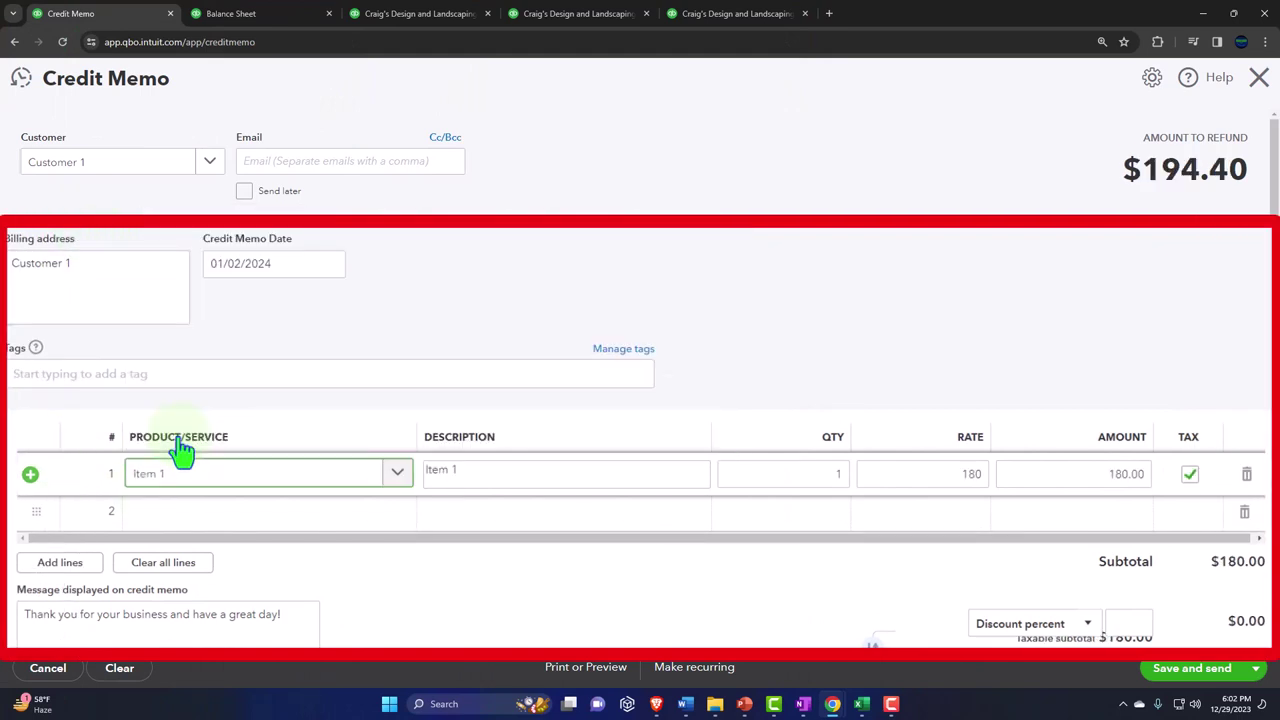
{"action": "key", "text": "Tab"}
{"action": "key", "text": "Tab"}
{"action": "key", "text": "Tab"}
{"action": "key", "text": "Tab"}
{"action": "key", "text": "Tab"}
{"action": "key", "text": "Tab"}
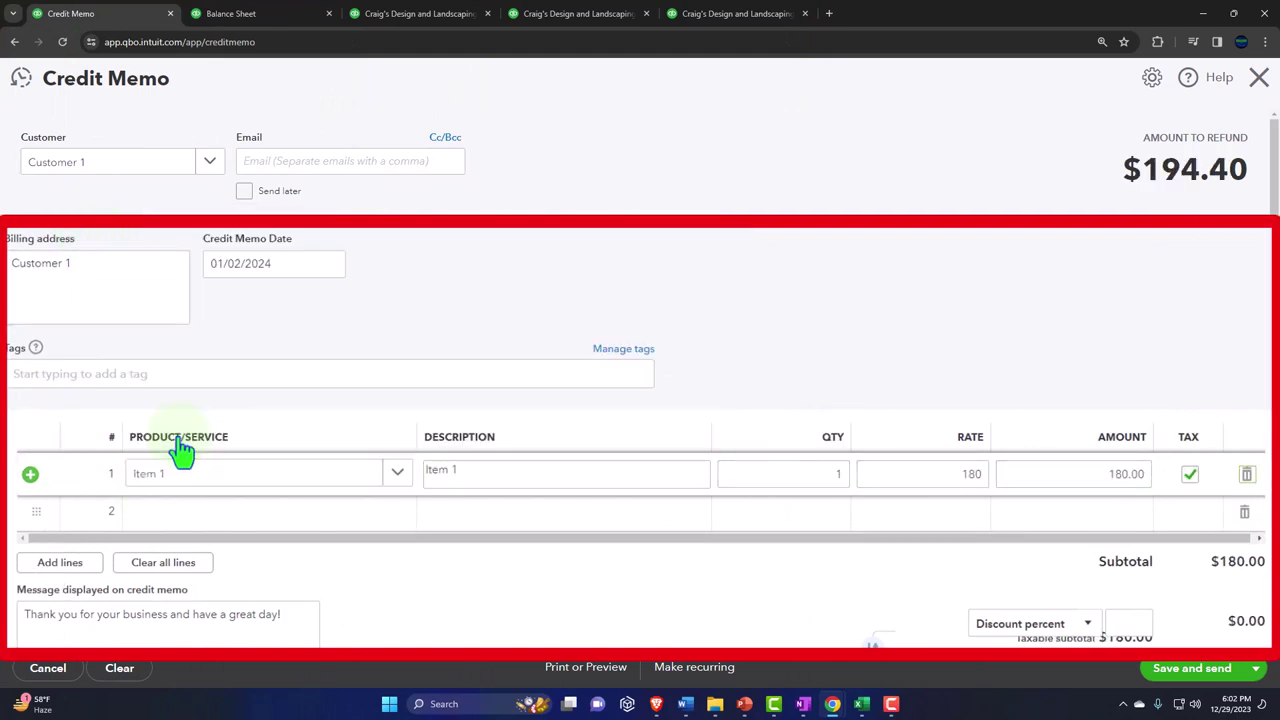
{"action": "key", "text": "Tab"}
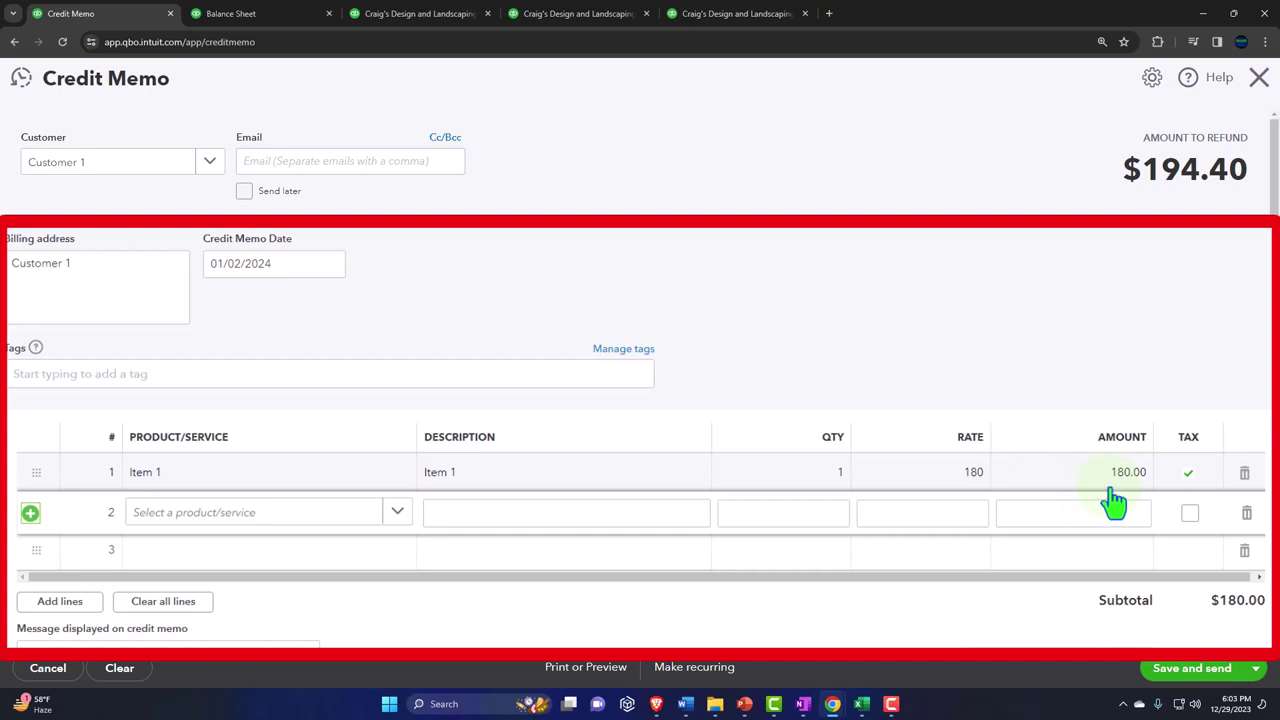
Add a new service item named Sales Returns & Allowances from the second line, using the copied name as its sales description.
{"action": "left_click", "coordinate": [199, 520]}
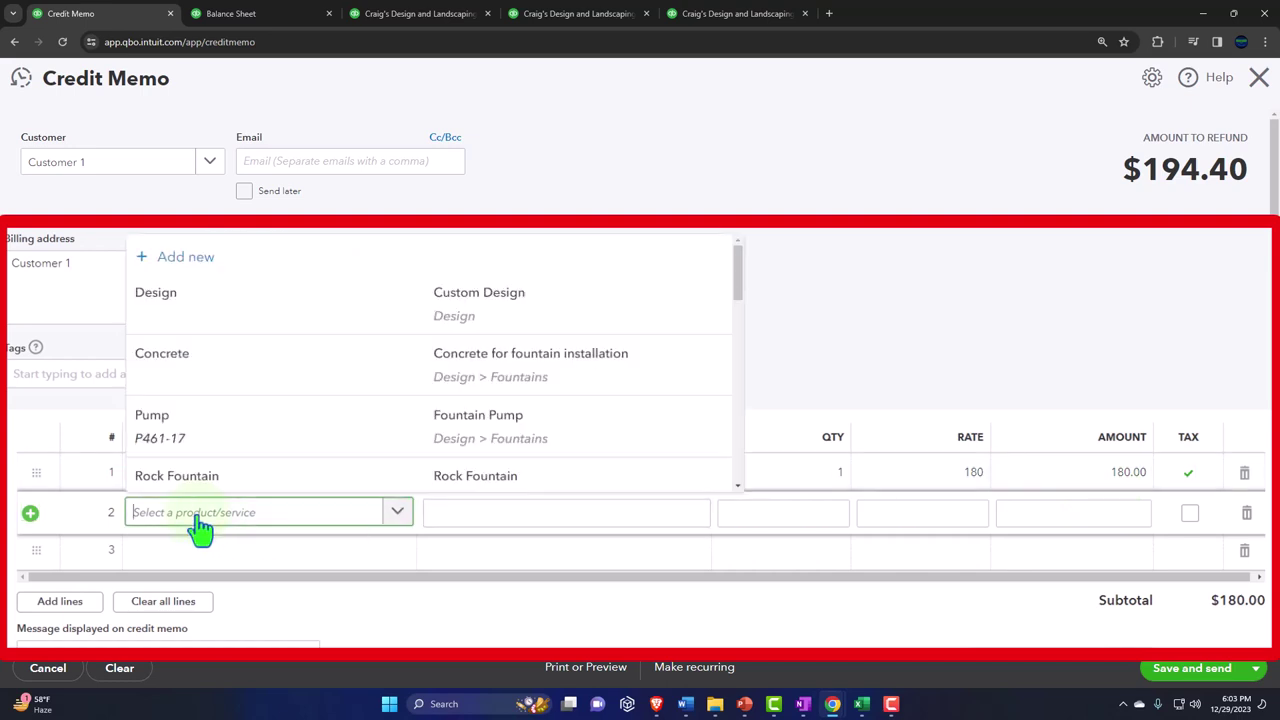
{"action": "type", "text": "Sales Return"}
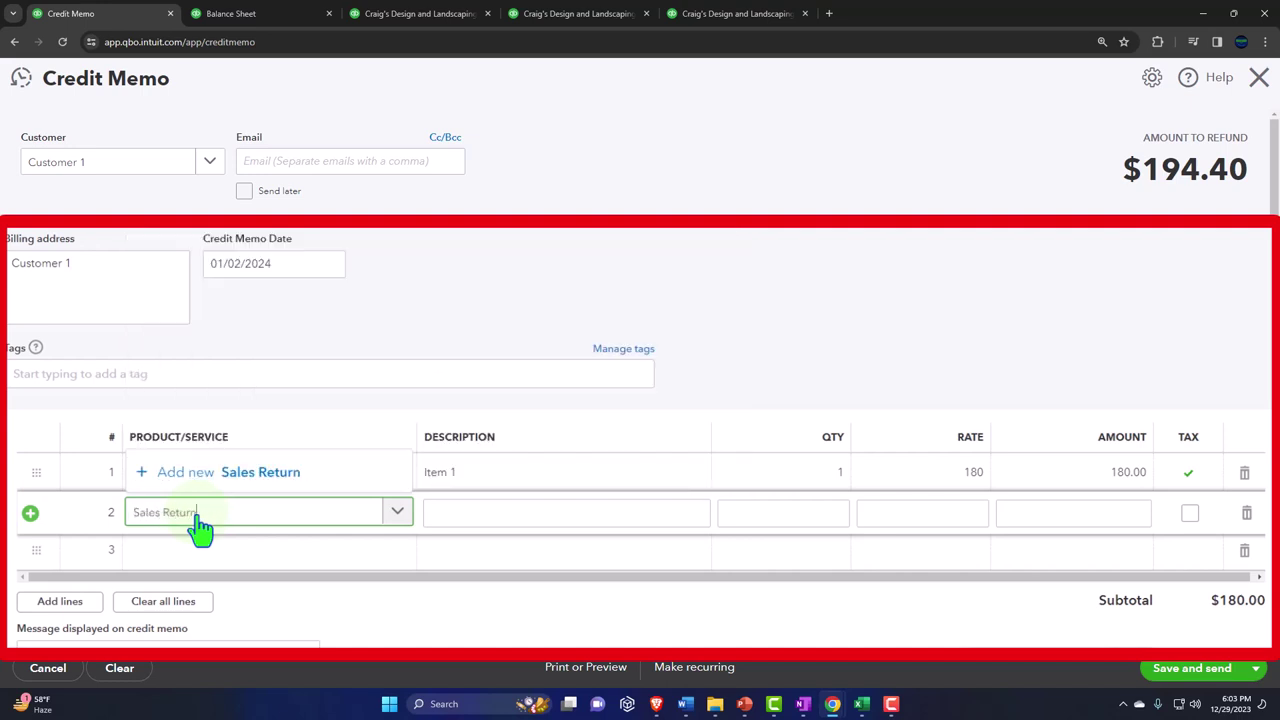
{"action": "type", "text": "s & Allowances"}
{"action": "key", "text": "shift+Left"}
{"action": "key", "text": "shift+Left"}
{"action": "key", "text": "shift+Left"}
{"action": "key", "text": "shift+Left"}
{"action": "key", "text": "shift+Left"}
{"action": "key", "text": "shift+Left"}
{"action": "key", "text": "shift+Left"}
{"action": "key", "text": "shift+Left"}
{"action": "key", "text": "shift+Left"}
{"action": "key", "text": "shift+Left"}
{"action": "key", "text": "shift+Left"}
{"action": "key", "text": "shift+Left"}
{"action": "key", "text": "shift+Left"}
{"action": "key", "text": "shift+Left"}
{"action": "key", "text": "shift+Left"}
{"action": "key", "text": "shift+Left"}
{"action": "key", "text": "shift+Left"}
{"action": "key", "text": "shift+Left"}
{"action": "key", "text": "shift+Left"}
{"action": "key", "text": "shift+Left"}
{"action": "key", "text": "ctrl+c"}
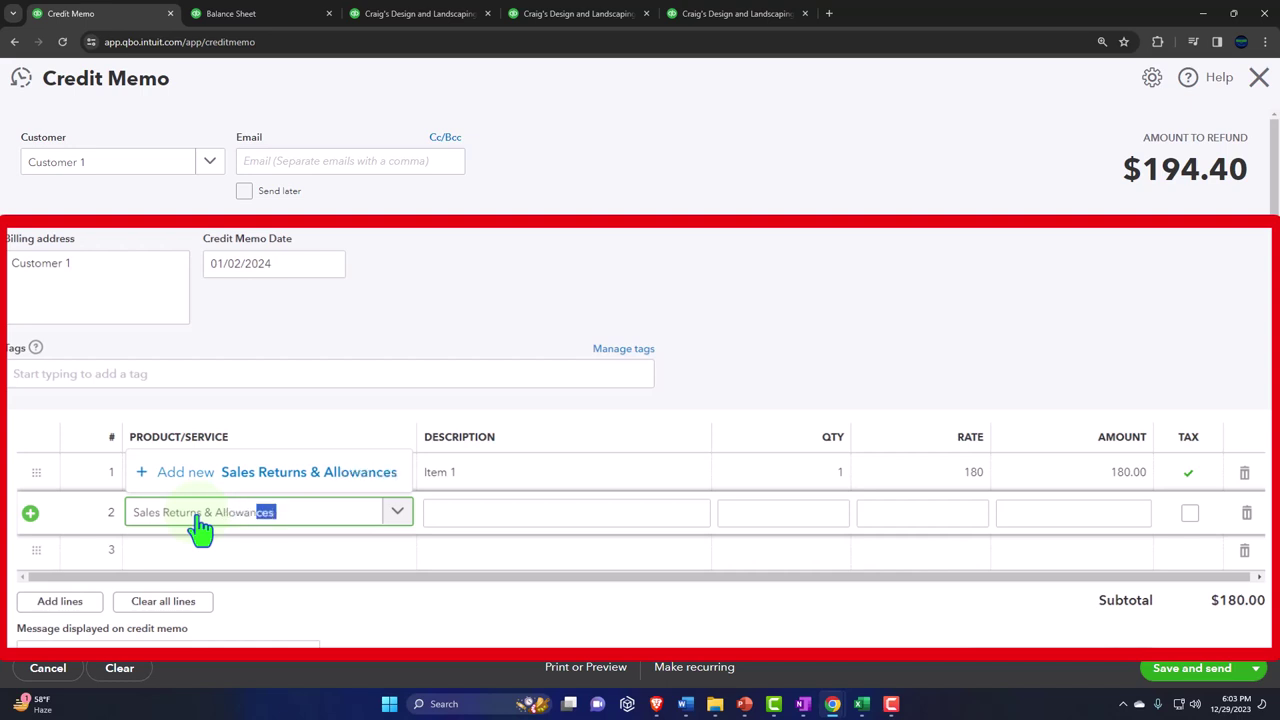
{"action": "key", "text": "Return"}
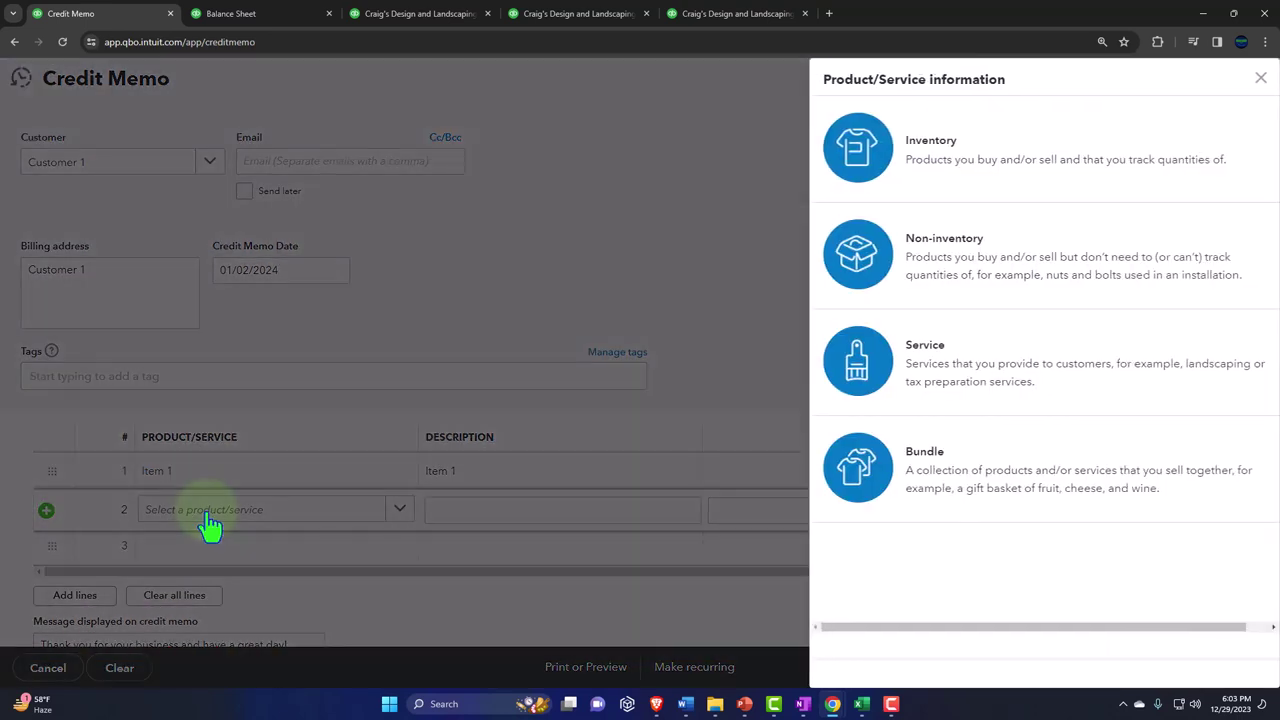
{"action": "left_click", "coordinate": [950, 376]}
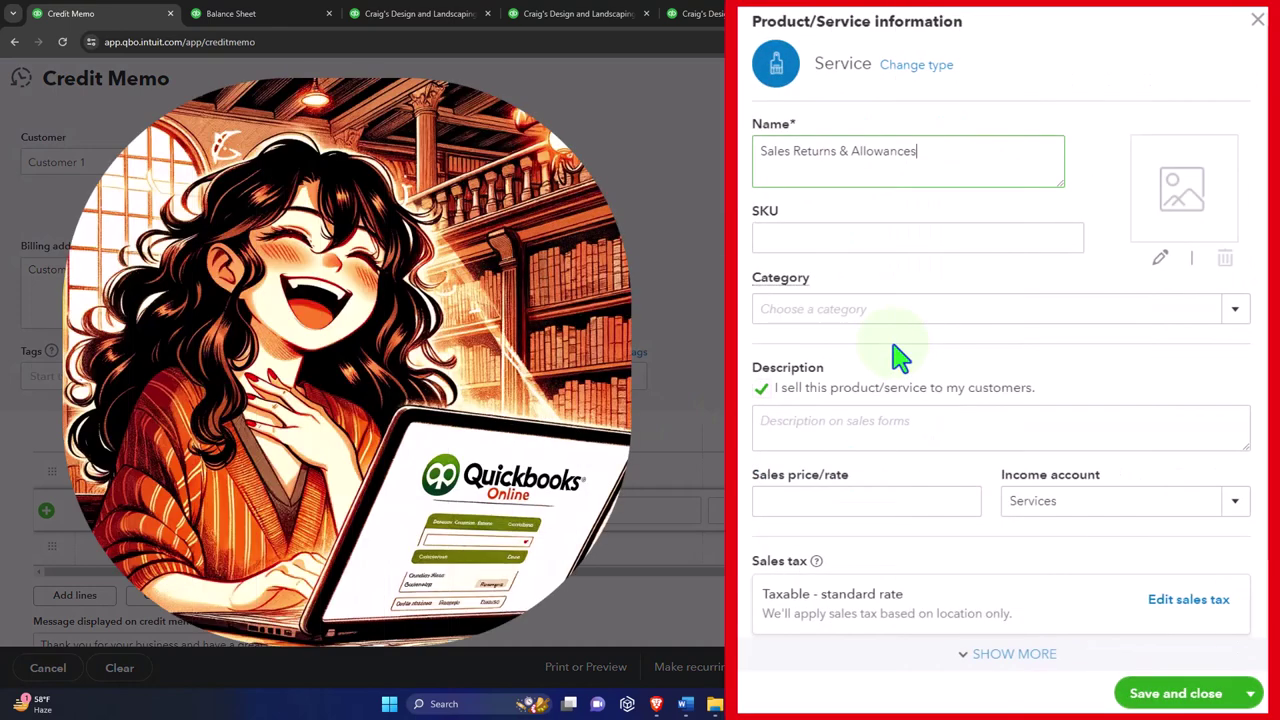
{"action": "left_click", "coordinate": [830, 428]}
{"action": "key", "text": "ctrl+v"}
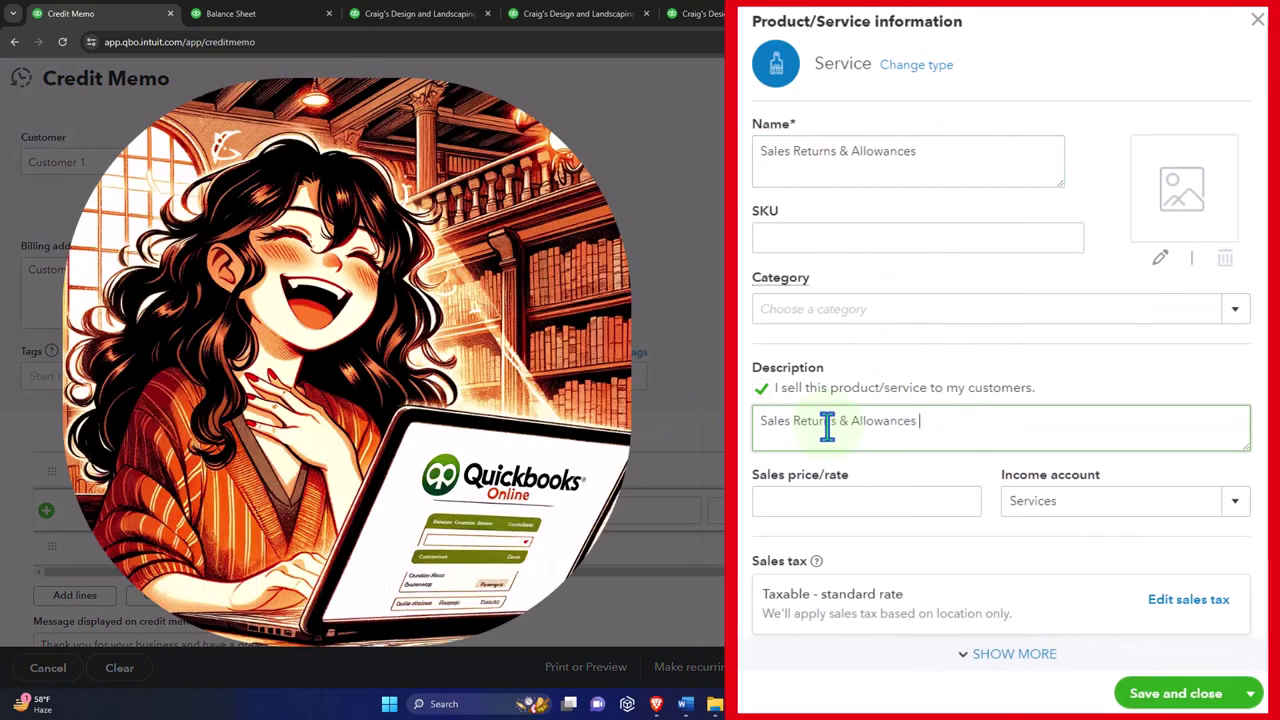
Create an income account named Sales Returns & Allowances with detail type Other Primary Income for the service item, and save both.
{"action": "left_click", "coordinate": [1238, 505]}
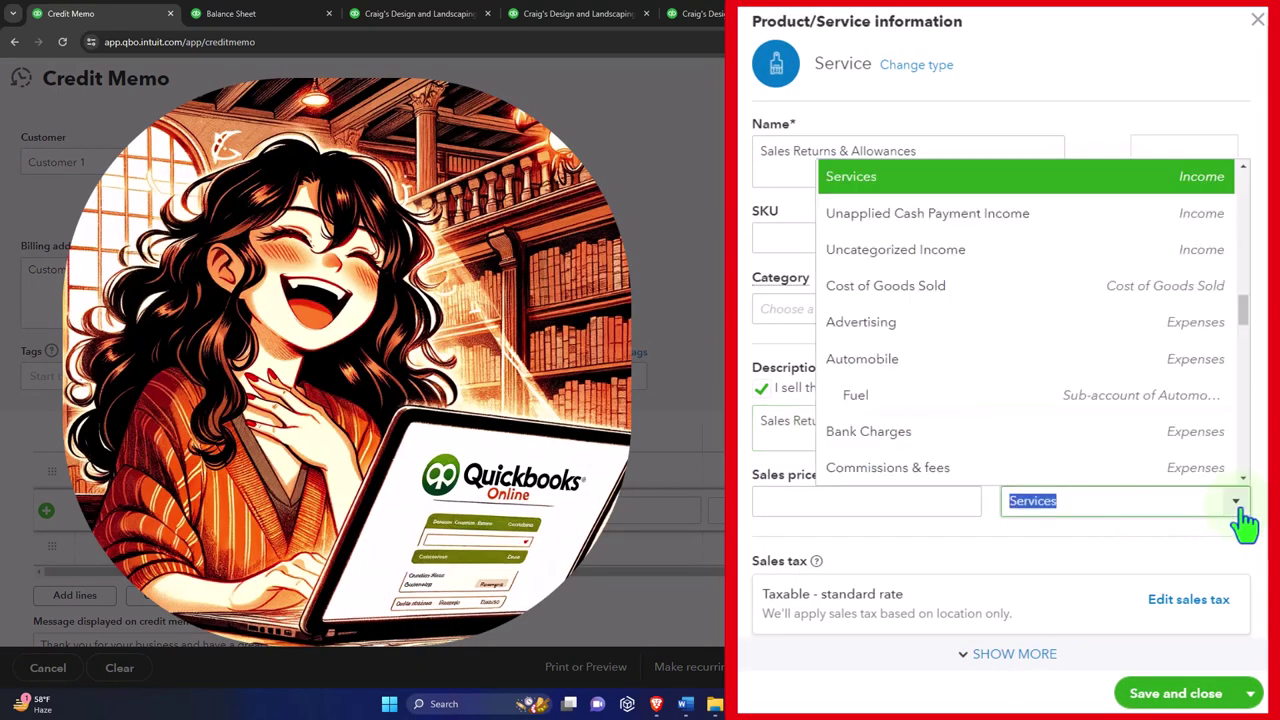
{"action": "scroll", "coordinate": [1071, 414], "scroll_direction": "up", "scroll_amount": 12}
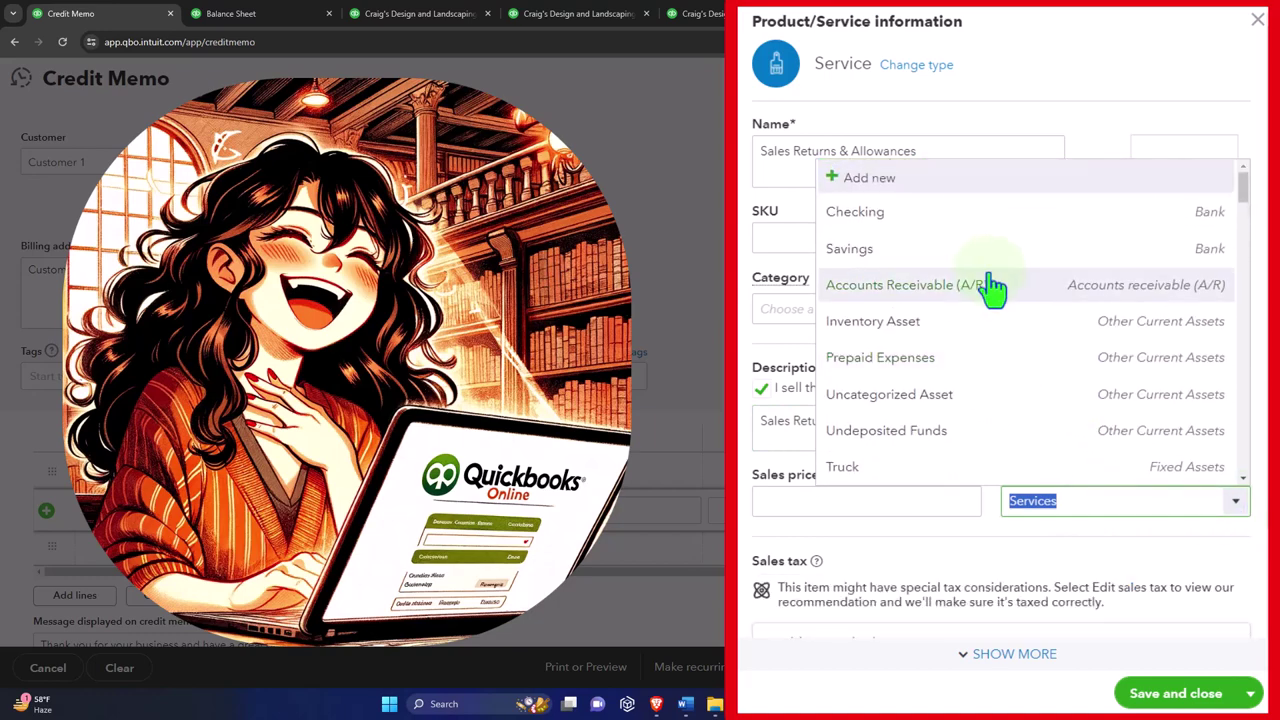
{"action": "left_click", "coordinate": [872, 182]}
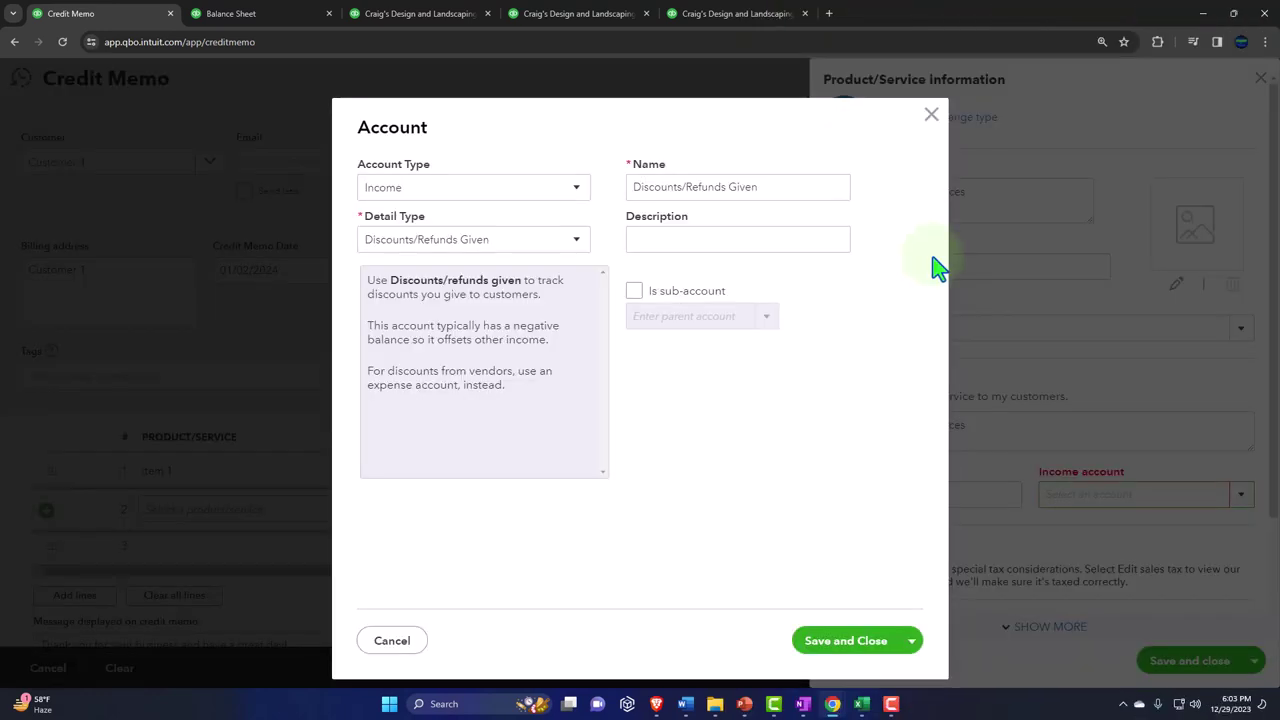
{"action": "left_click", "coordinate": [543, 184]}
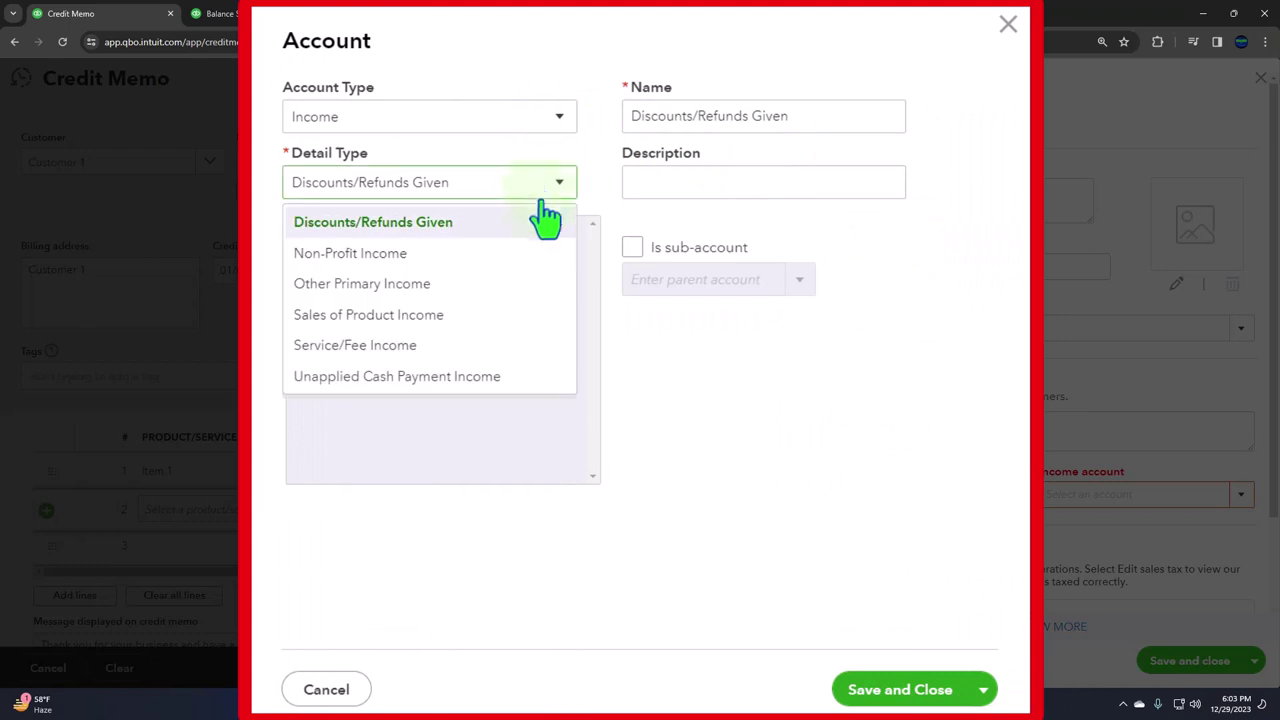
{"action": "left_click", "coordinate": [540, 286]}
{"action": "left_click_drag", "start_coordinate": [800, 116], "coordinate": [549, 94]}
{"action": "key", "text": "ctrl+v"}
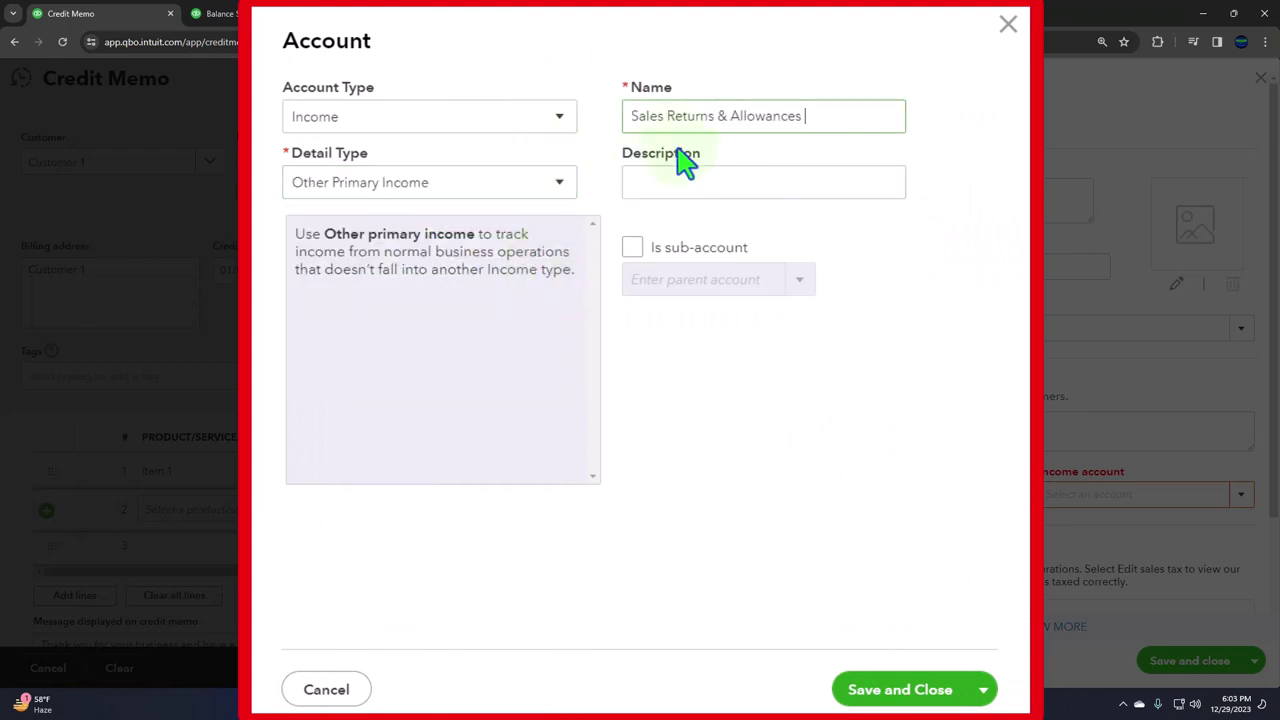
{"action": "left_click", "coordinate": [921, 692]}
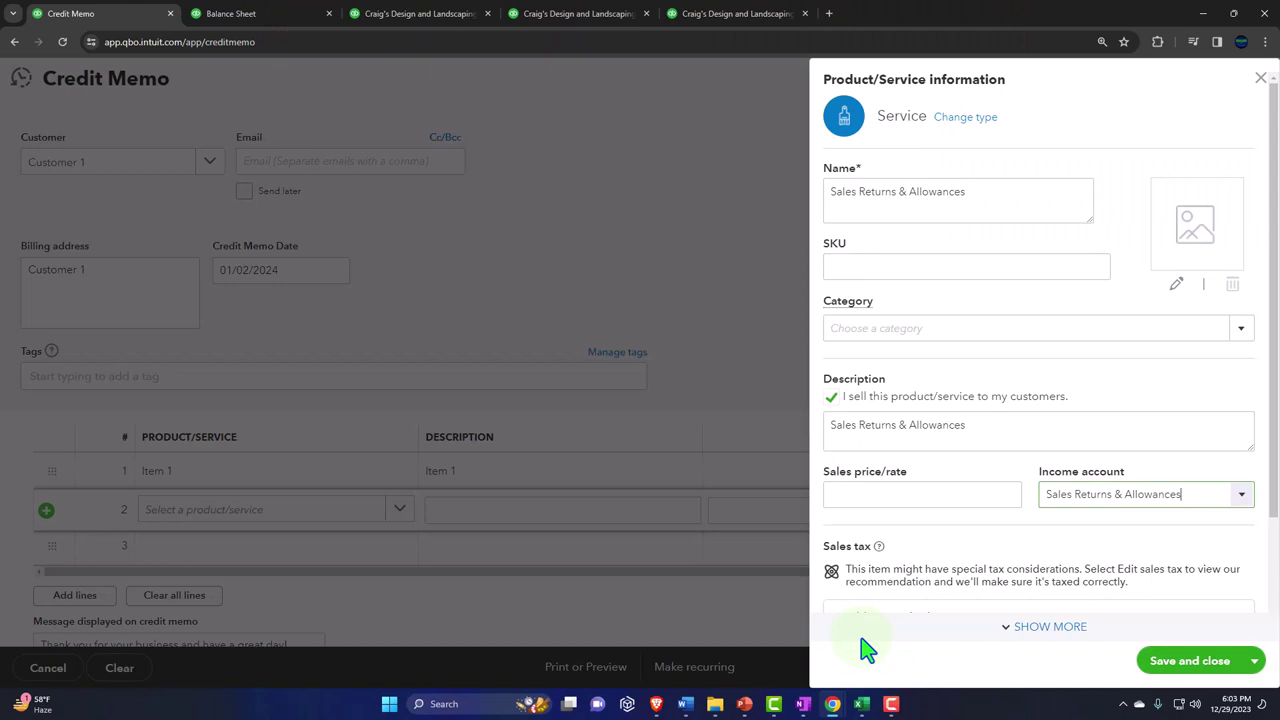
{"action": "left_click", "coordinate": [1175, 663]}
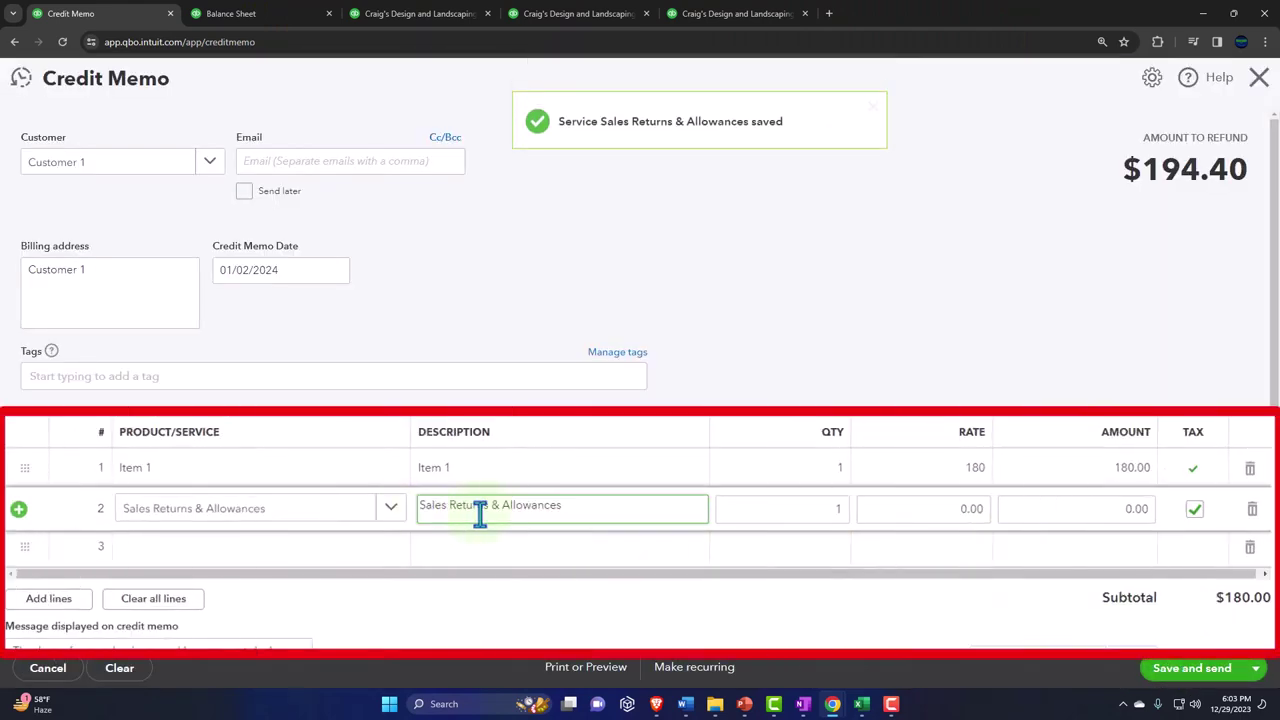
Set the rate of the Sales Returns & Allowances line to 180.
{"action": "left_click", "coordinate": [905, 510]}
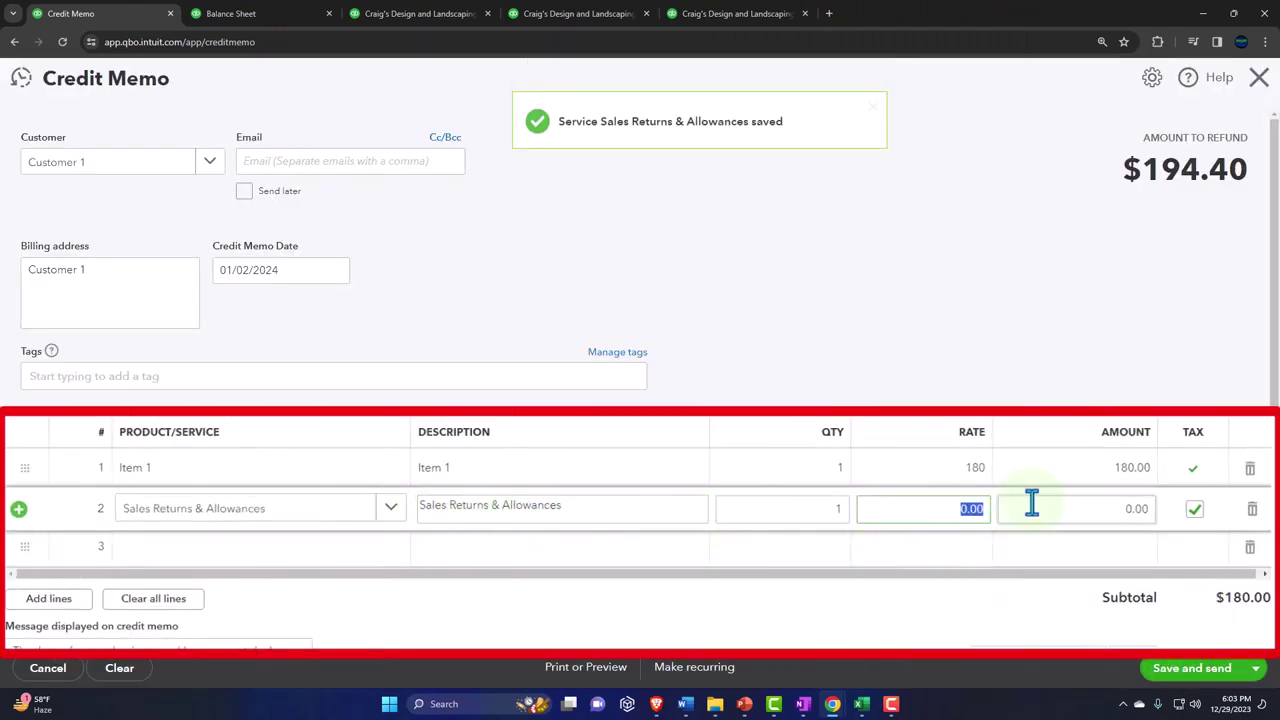
{"action": "type", "text": "80"}
{"action": "key", "text": "BackSpace"}
{"action": "key", "text": "BackSpace"}
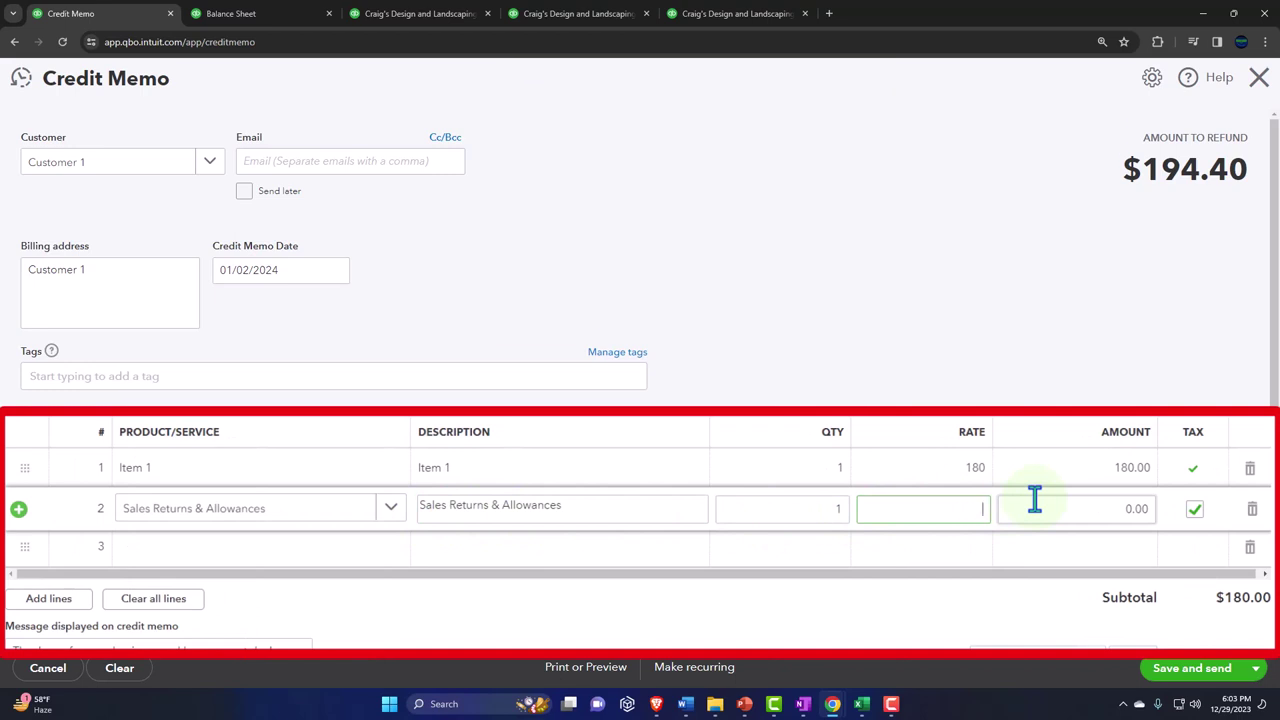
{"action": "type", "text": "180"}
{"action": "left_click", "coordinate": [1035, 500]}
Clear the rate on the Item 1 line and move past the Sales Returns & Allowances line to the third line.
{"action": "left_click", "coordinate": [971, 482]}
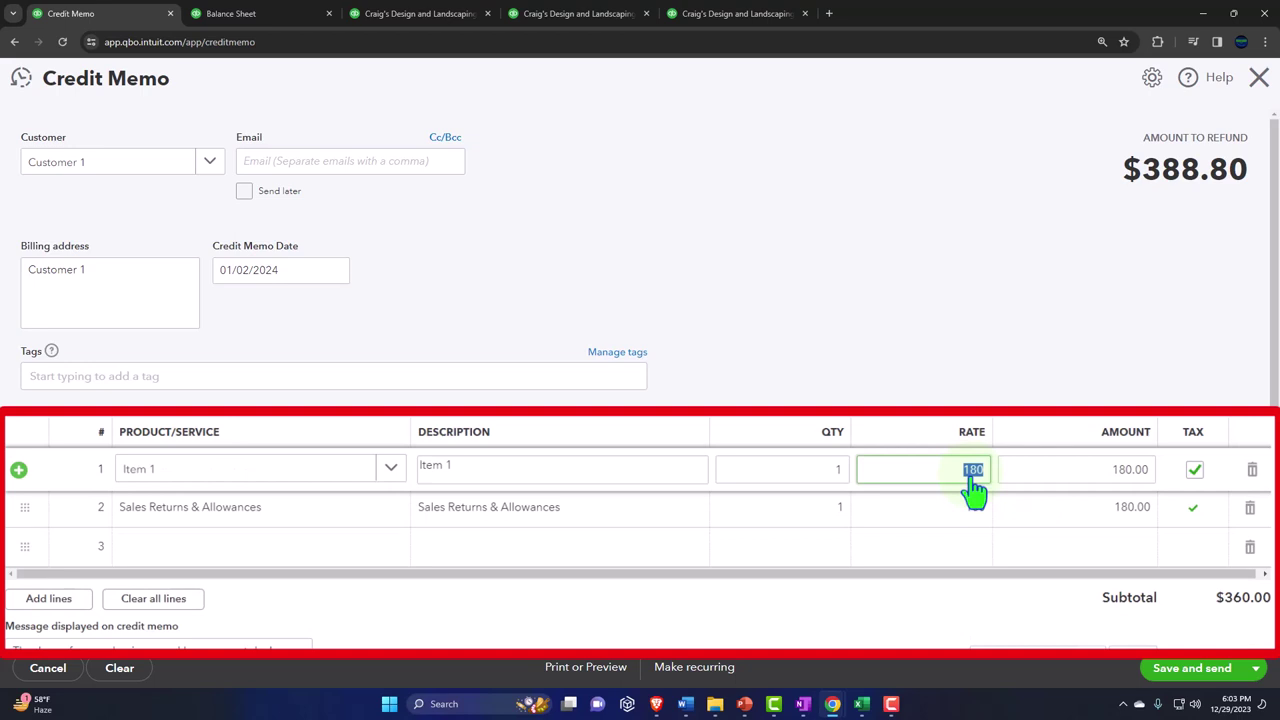
{"action": "key", "text": "BackSpace"}
{"action": "left_click", "coordinate": [972, 515]}
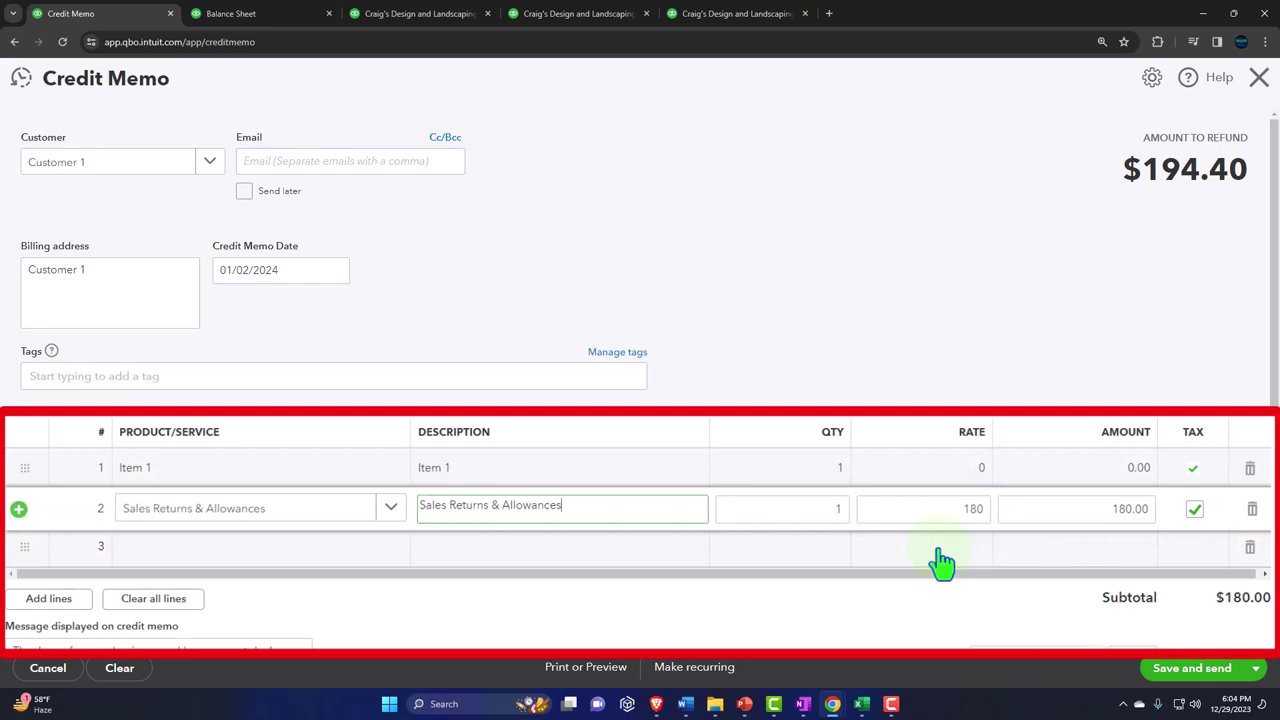
{"action": "key", "text": "Tab"}
{"action": "key", "text": "Tab"}
{"action": "key", "text": "Tab"}
{"action": "key", "text": "Tab"}
{"action": "key", "text": "Tab"}
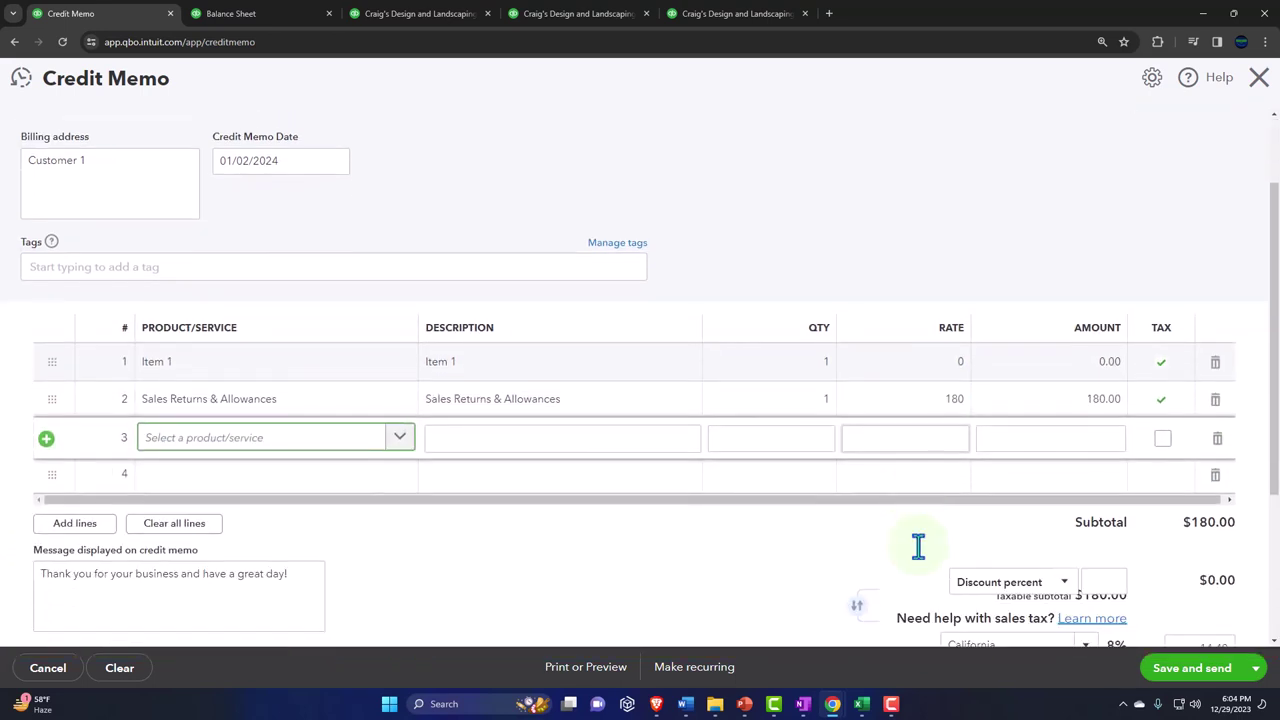
Review the Item 1 and Sales Returns & Allowances lines and totals, and save and close the credit memo.
{"action": "scroll", "coordinate": [918, 545], "scroll_direction": "down", "scroll_amount": 2}
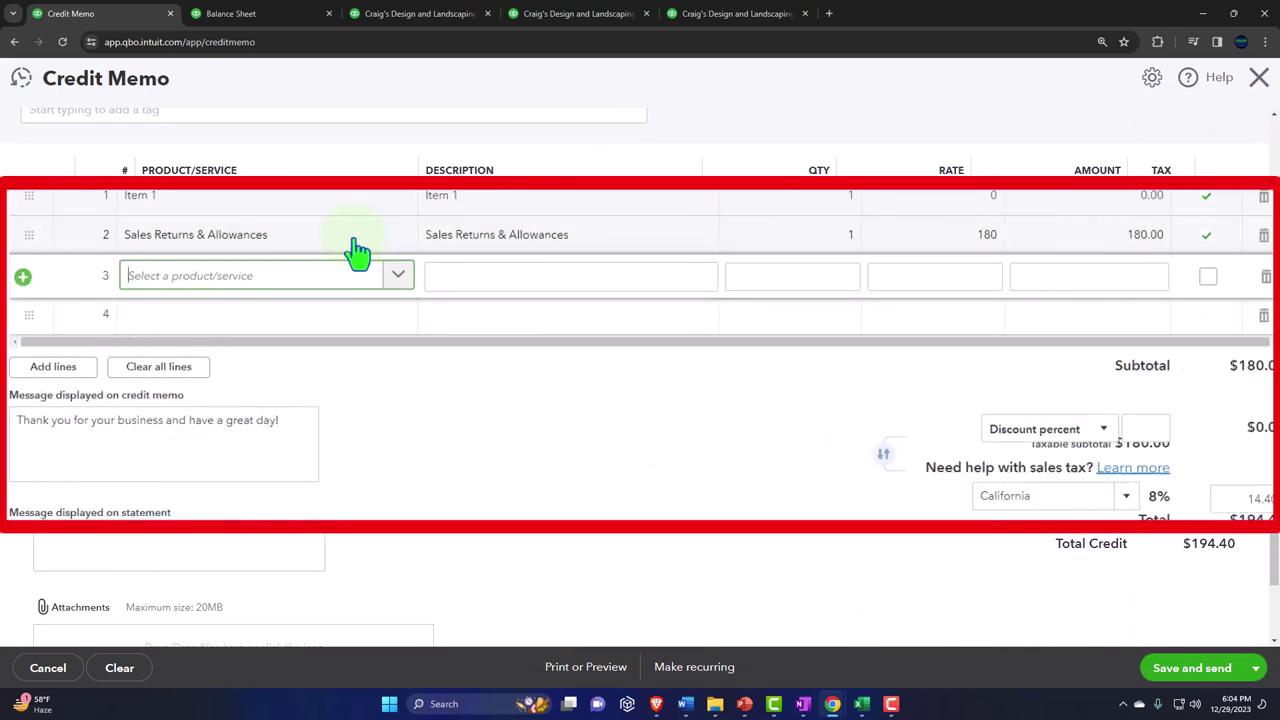
{"action": "scroll", "coordinate": [529, 429], "scroll_direction": "up", "scroll_amount": 2}
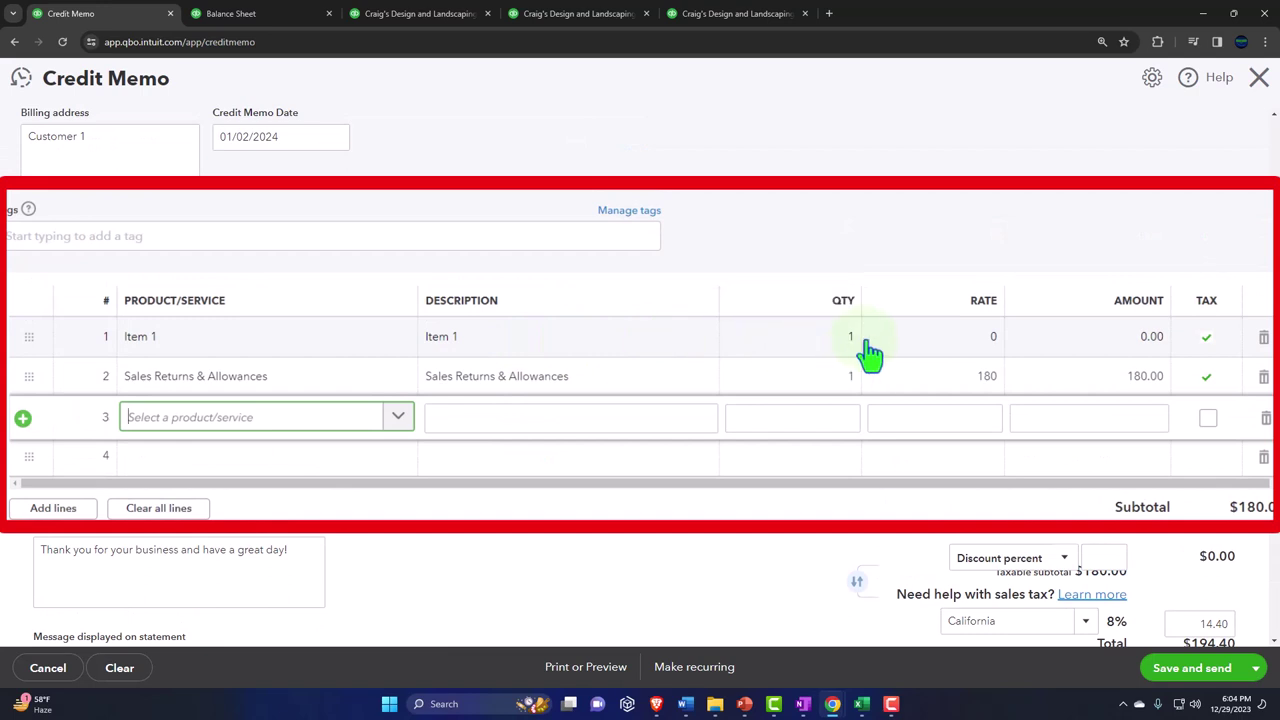
{"action": "mouse_move", "coordinate": [857, 350]}
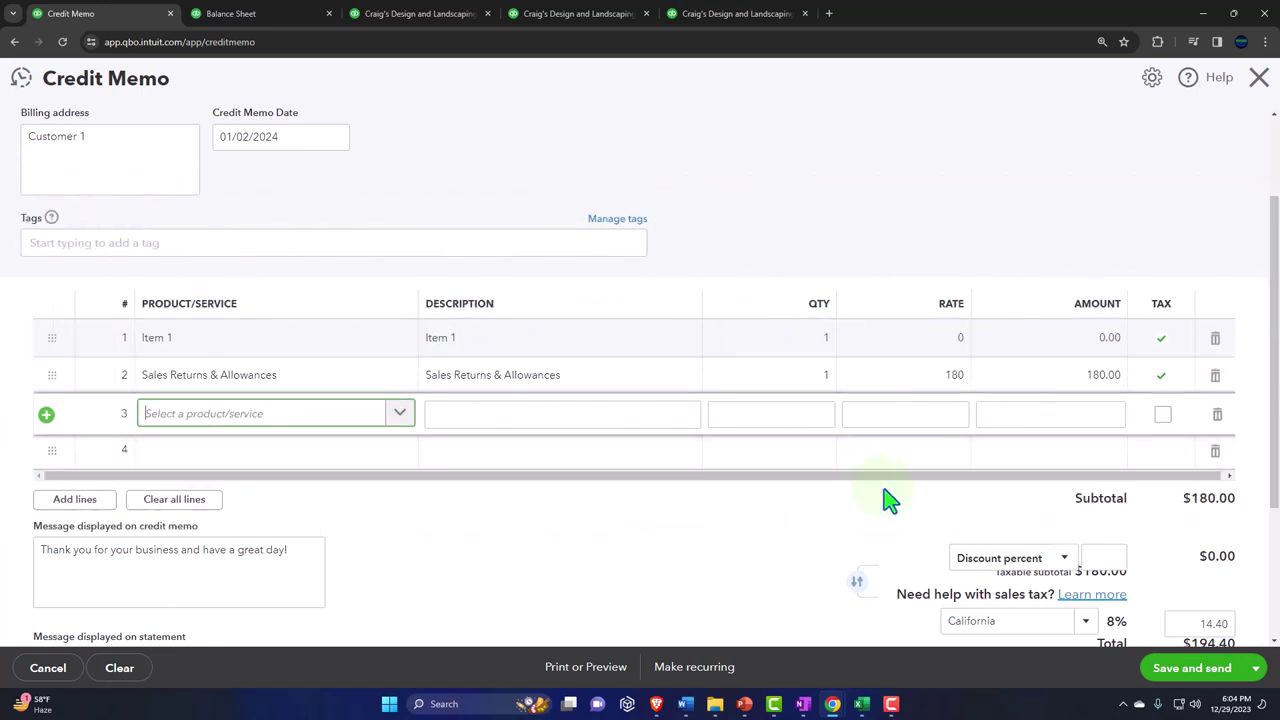
{"action": "scroll", "coordinate": [1000, 560], "scroll_direction": "down", "scroll_amount": 1}
{"action": "left_click", "coordinate": [1258, 672]}
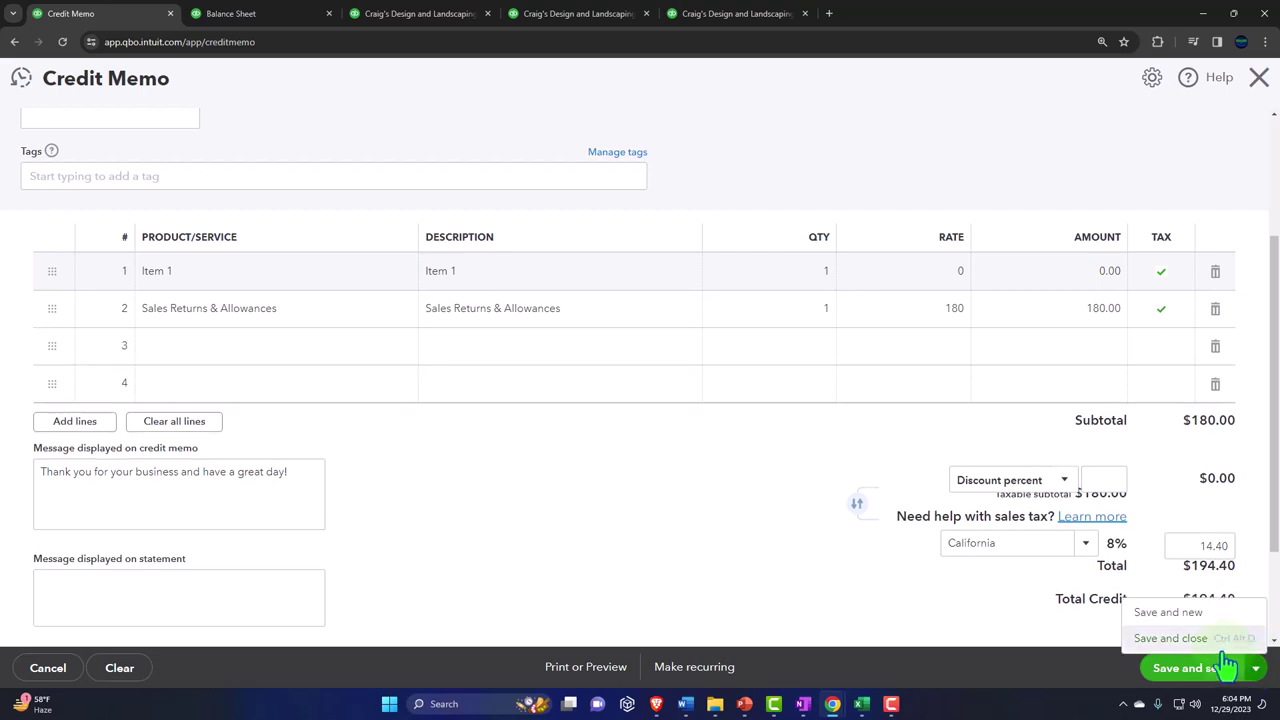
{"action": "left_click", "coordinate": [1170, 639]}
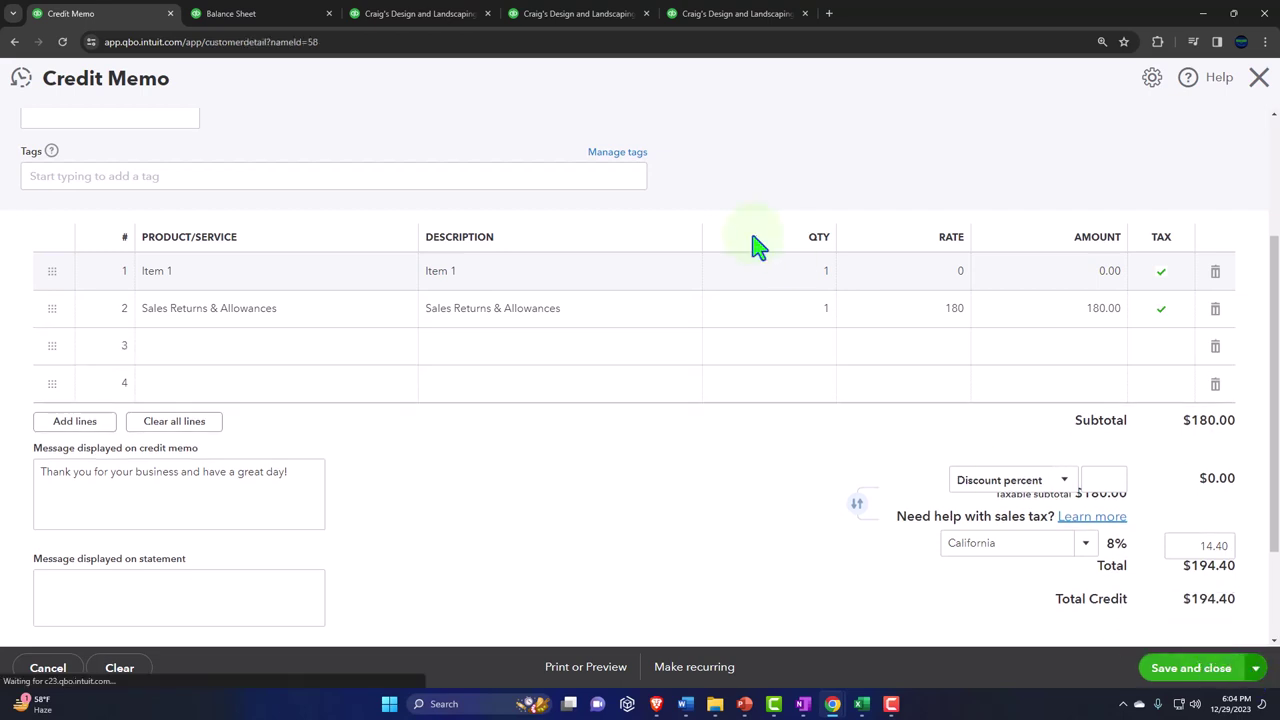
Rerun the 2024 Balance Sheet and inspect the transactions behind Accounts Receivable (A/R), returning to the report.
{"action": "left_click", "coordinate": [255, 15]}
{"action": "scroll", "coordinate": [255, 205], "scroll_direction": "up", "scroll_amount": 3}
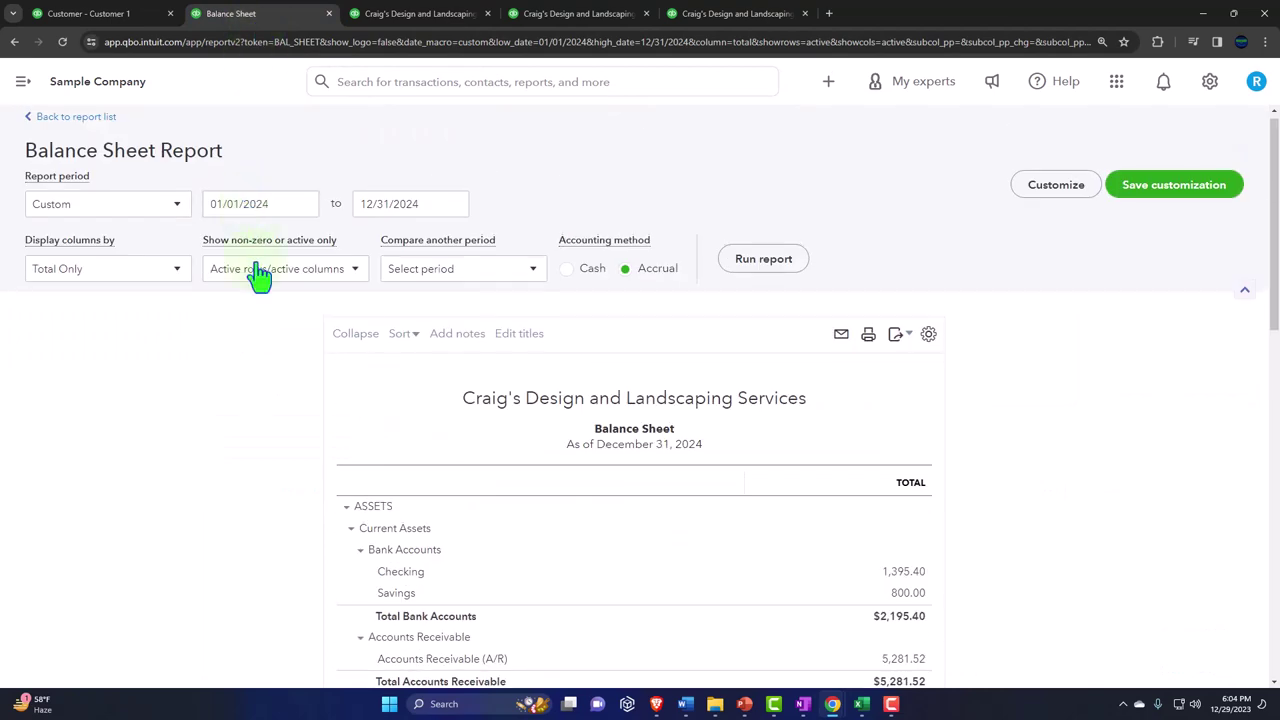
{"action": "left_click", "coordinate": [758, 260]}
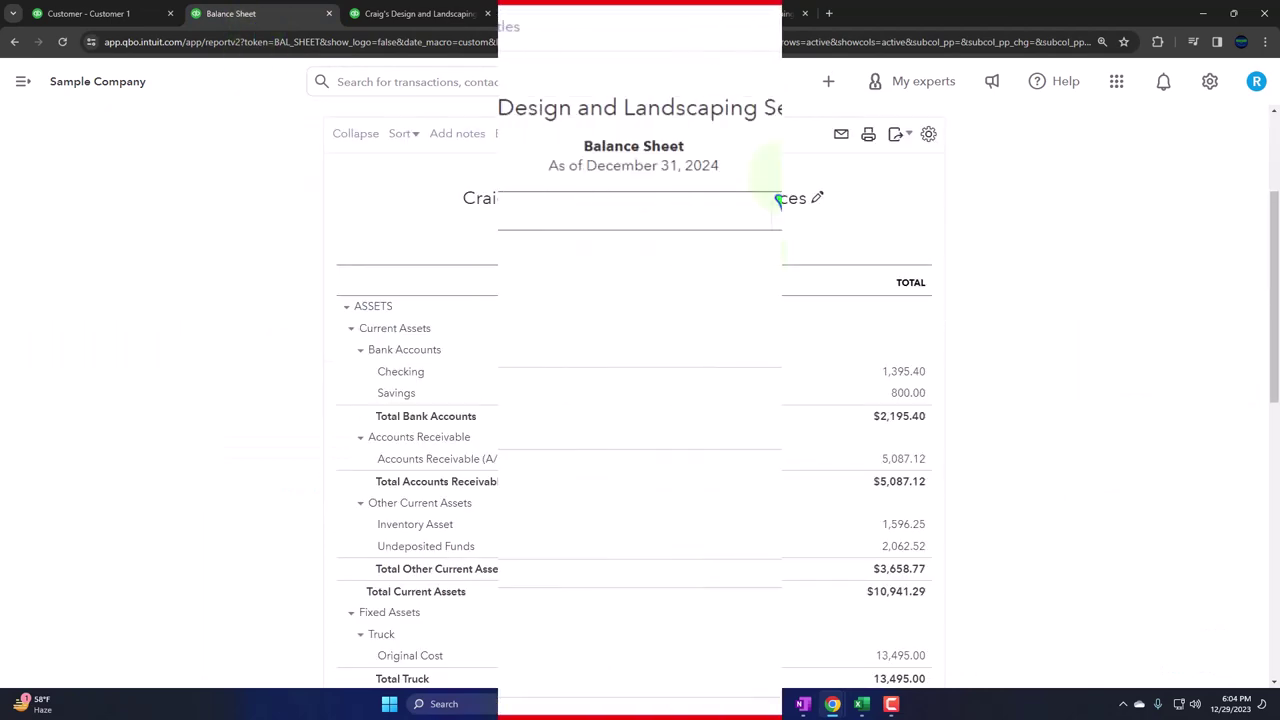
{"action": "scroll", "coordinate": [787, 198], "scroll_direction": "down", "scroll_amount": 3}
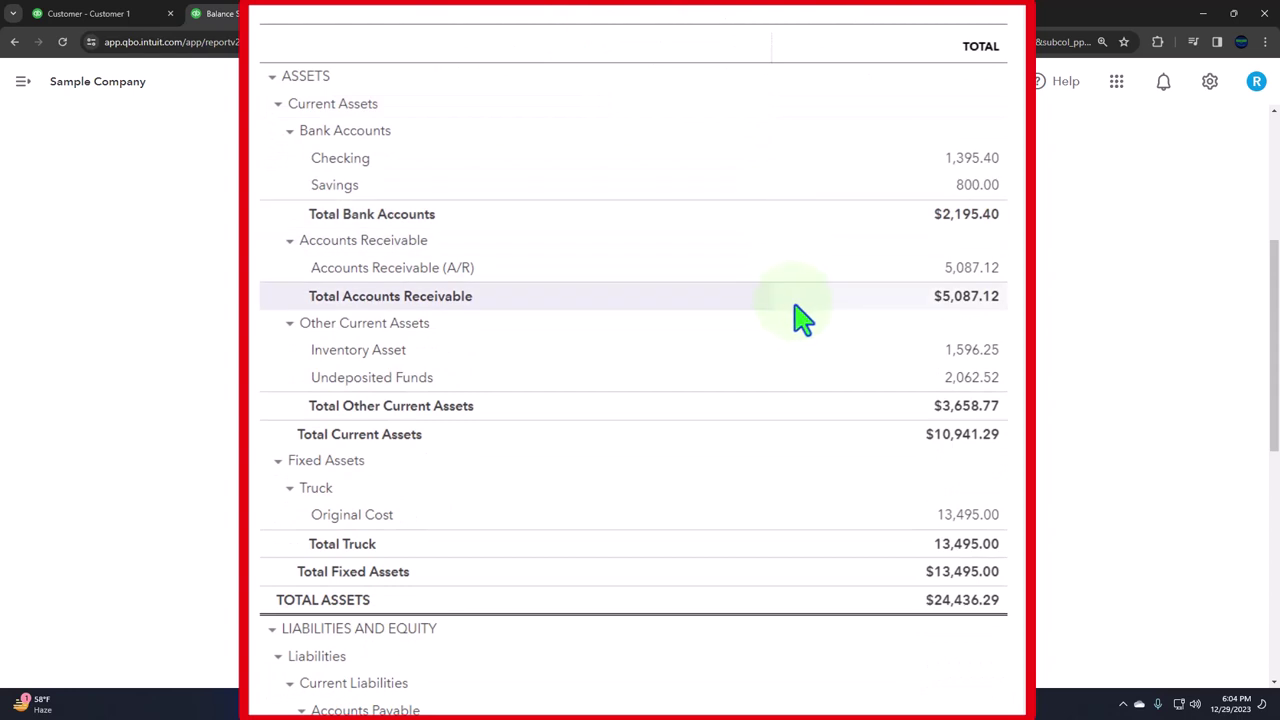
{"action": "left_click", "coordinate": [952, 272]}
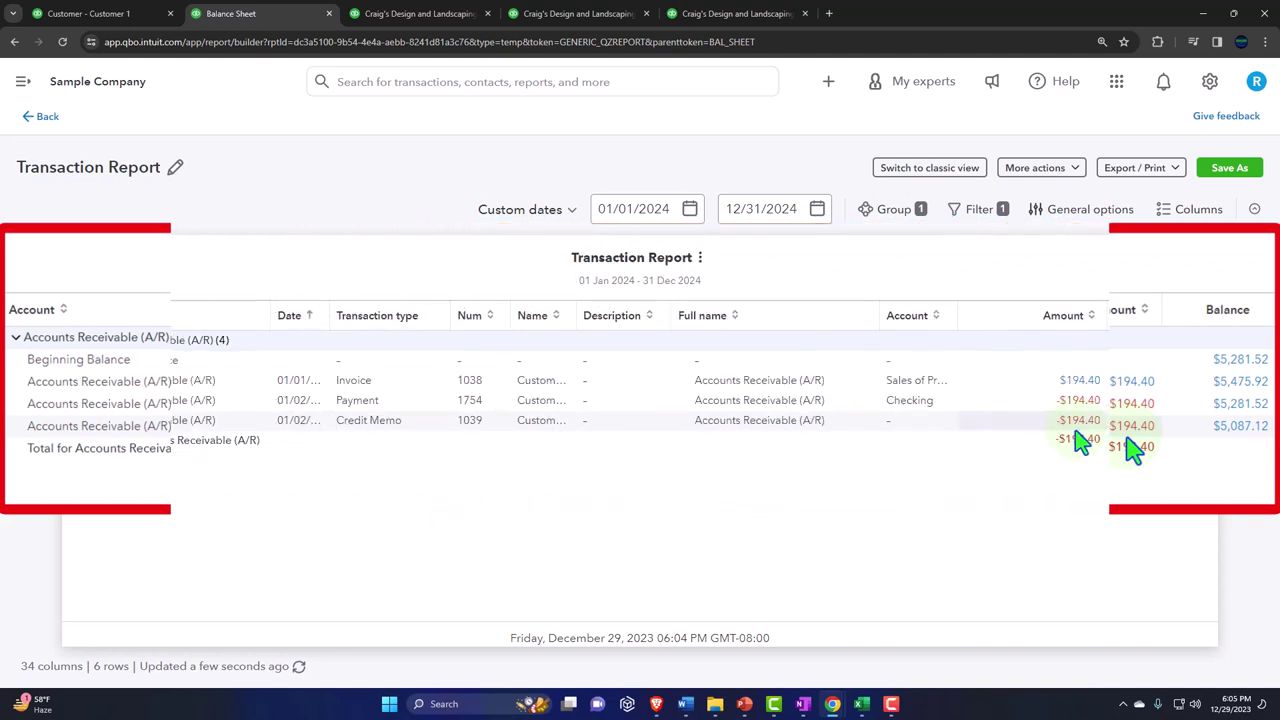
{"action": "left_click", "coordinate": [46, 128]}
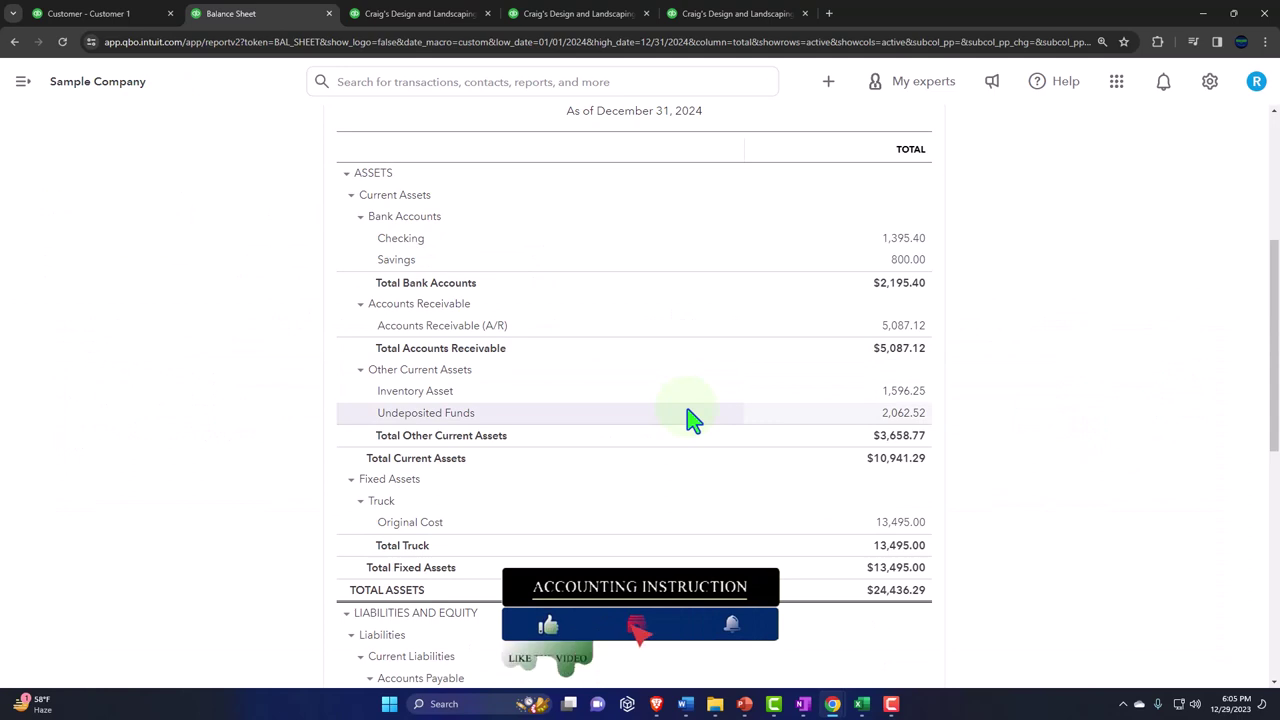
Rerun the 2024 Profit and Loss report and inspect the transactions behind Cost of Goods Sold, returning to the report.
{"action": "left_click", "coordinate": [420, 20]}
{"action": "scroll", "coordinate": [634, 406], "scroll_direction": "up", "scroll_amount": 3}
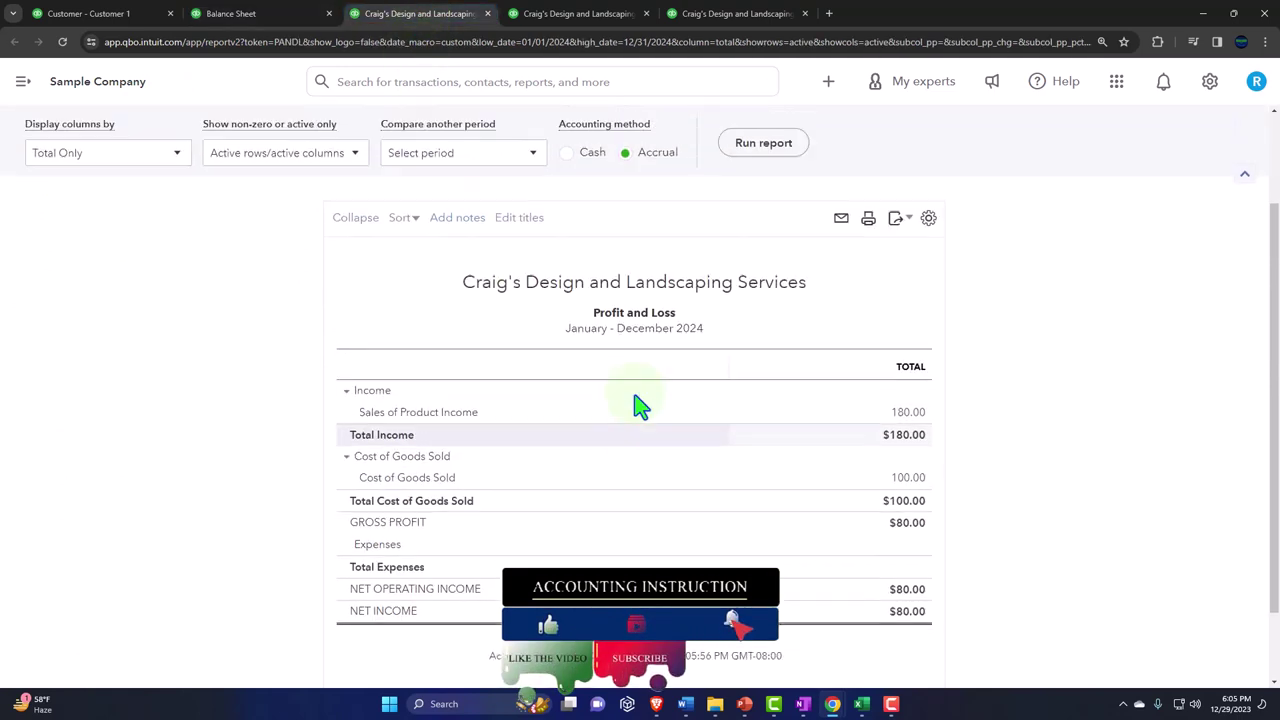
{"action": "left_click", "coordinate": [748, 240]}
{"action": "scroll", "coordinate": [740, 245], "scroll_direction": "down", "scroll_amount": 2}
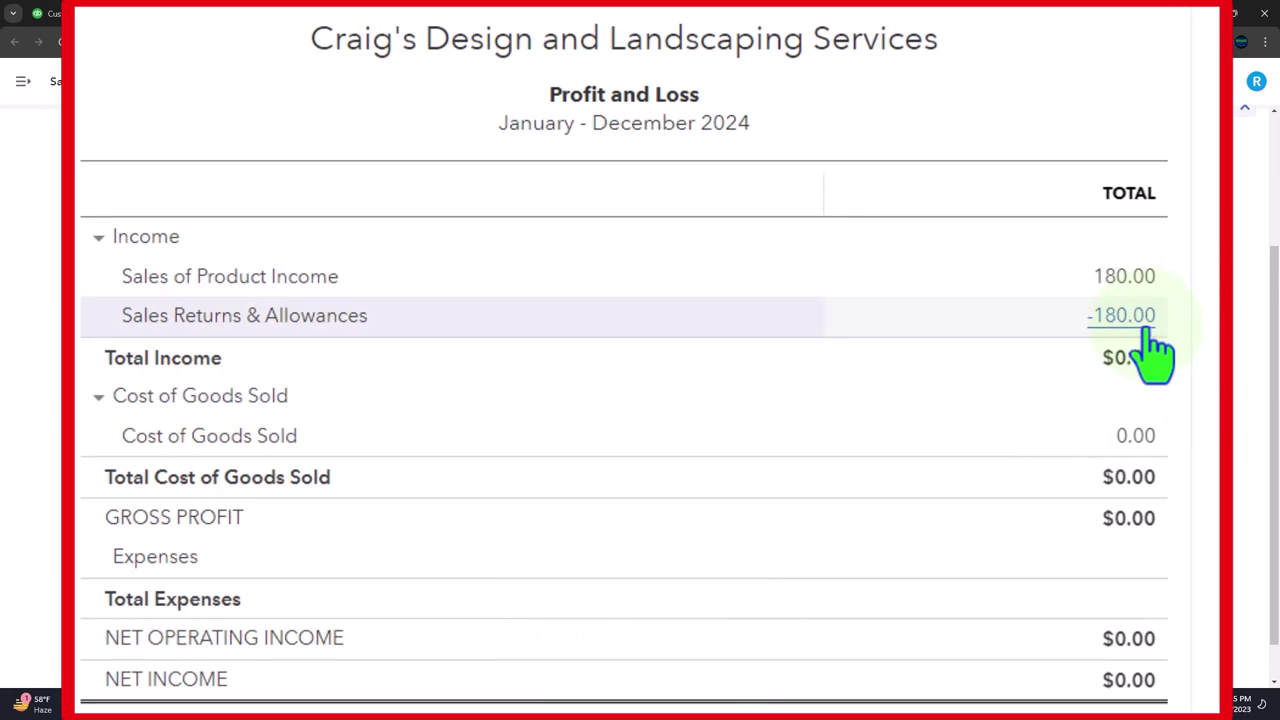
{"action": "left_click", "coordinate": [1140, 446]}
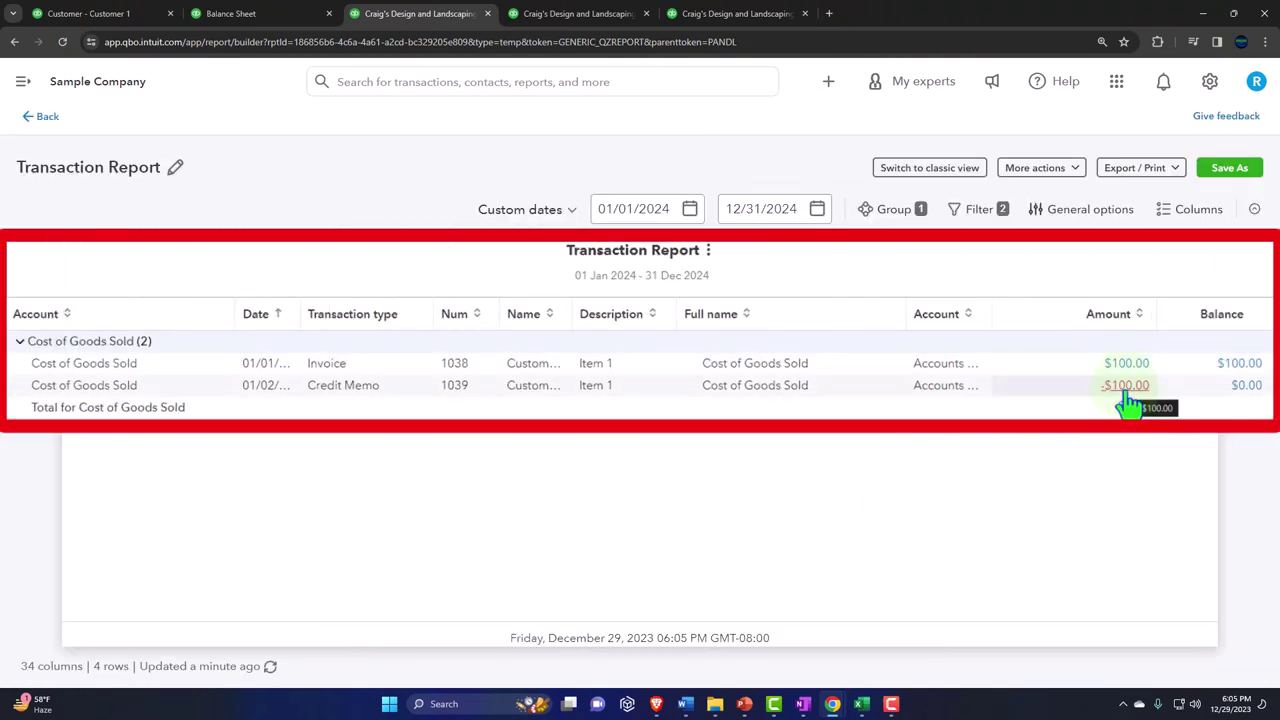
{"action": "left_click", "coordinate": [46, 118]}
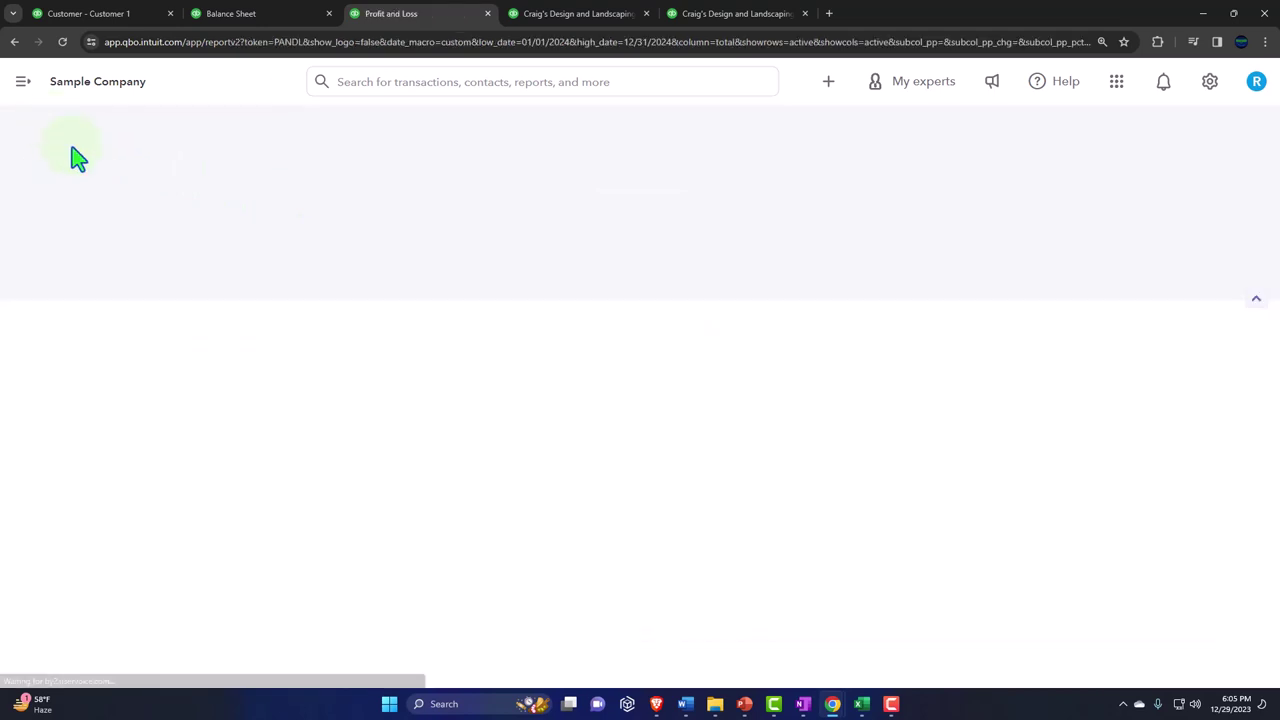
Open the transaction detail for Board of Equalization Payable from the Balance Sheet and return to the report.
{"action": "left_click", "coordinate": [257, 14]}
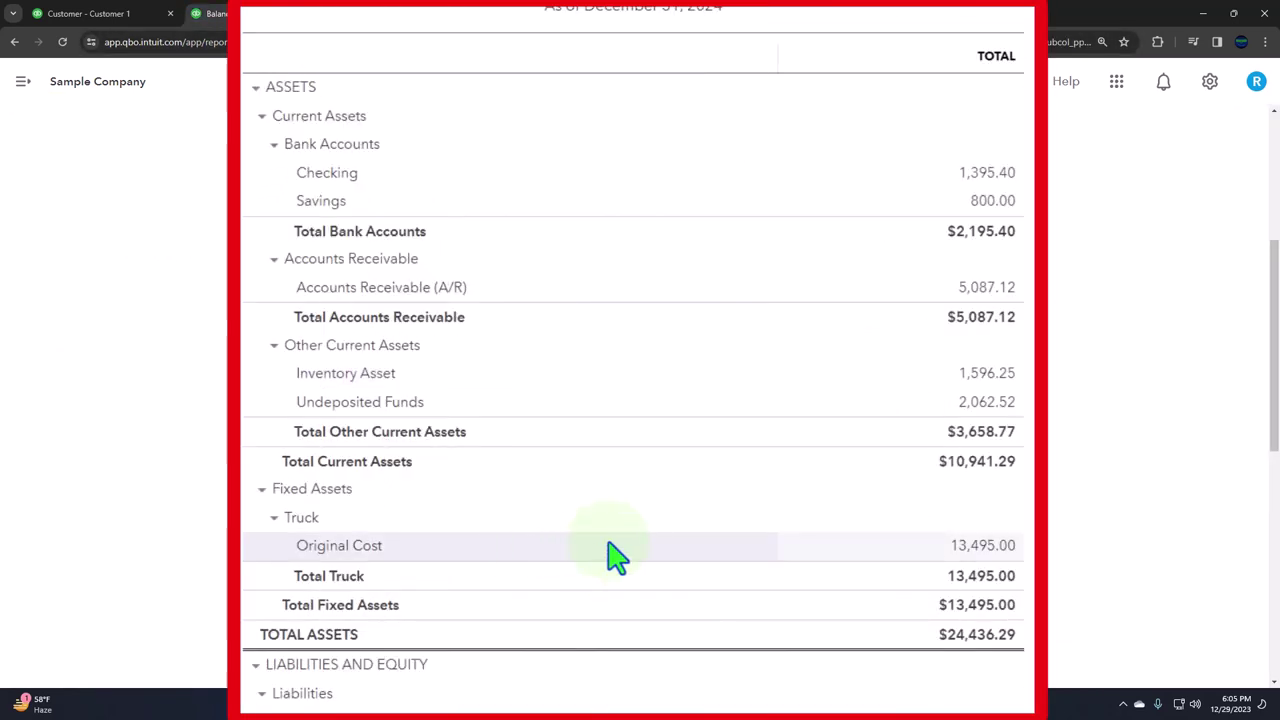
{"action": "scroll", "coordinate": [728, 523], "scroll_direction": "down", "scroll_amount": 5}
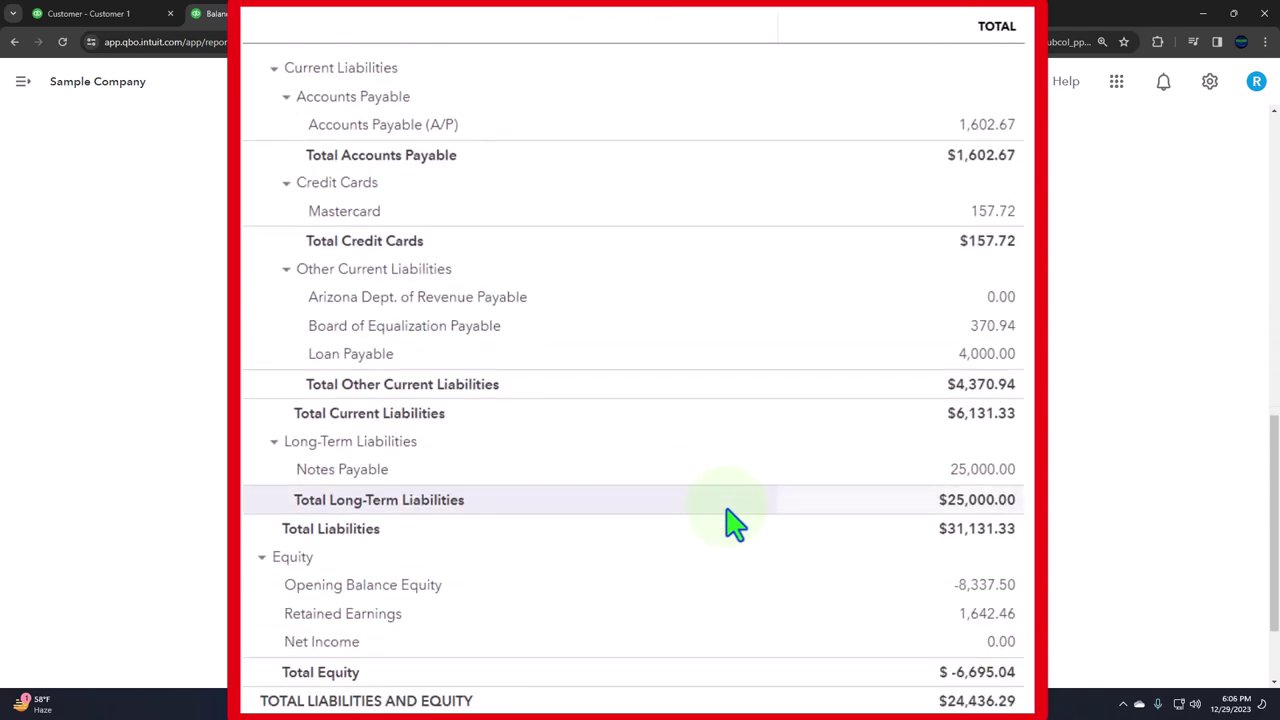
{"action": "left_click", "coordinate": [987, 345]}
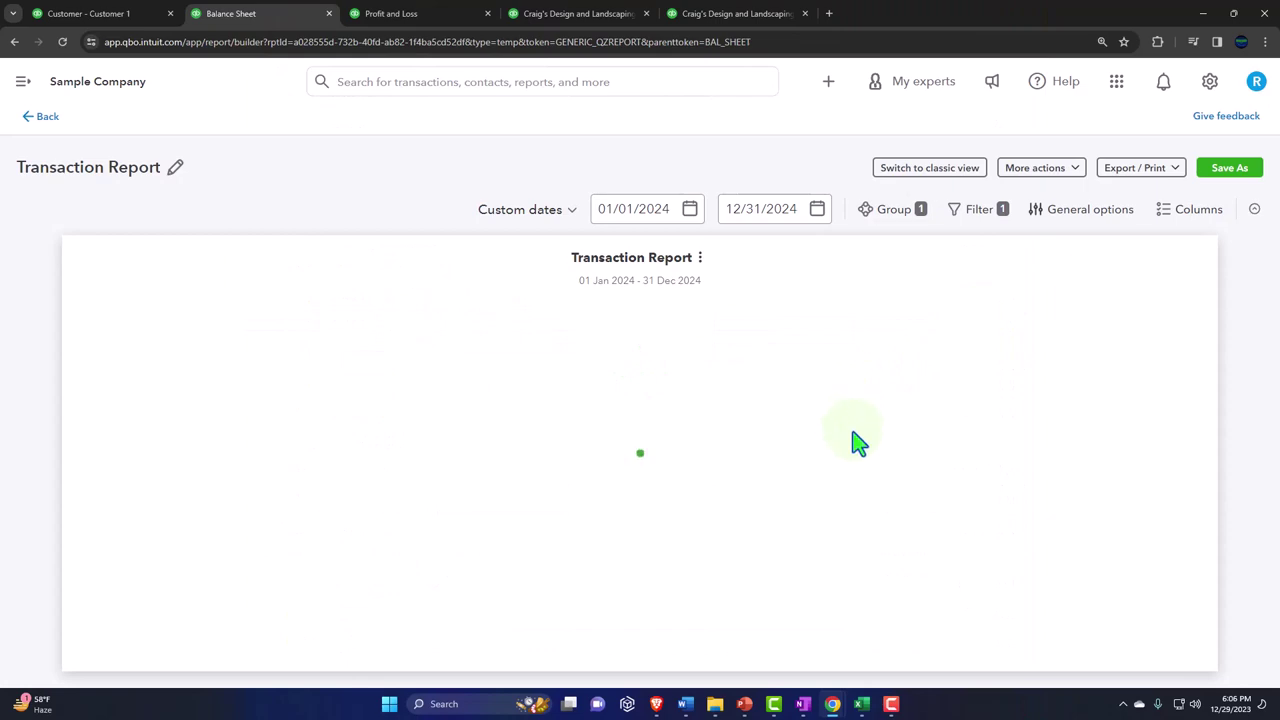
{"action": "left_click", "coordinate": [44, 117]}
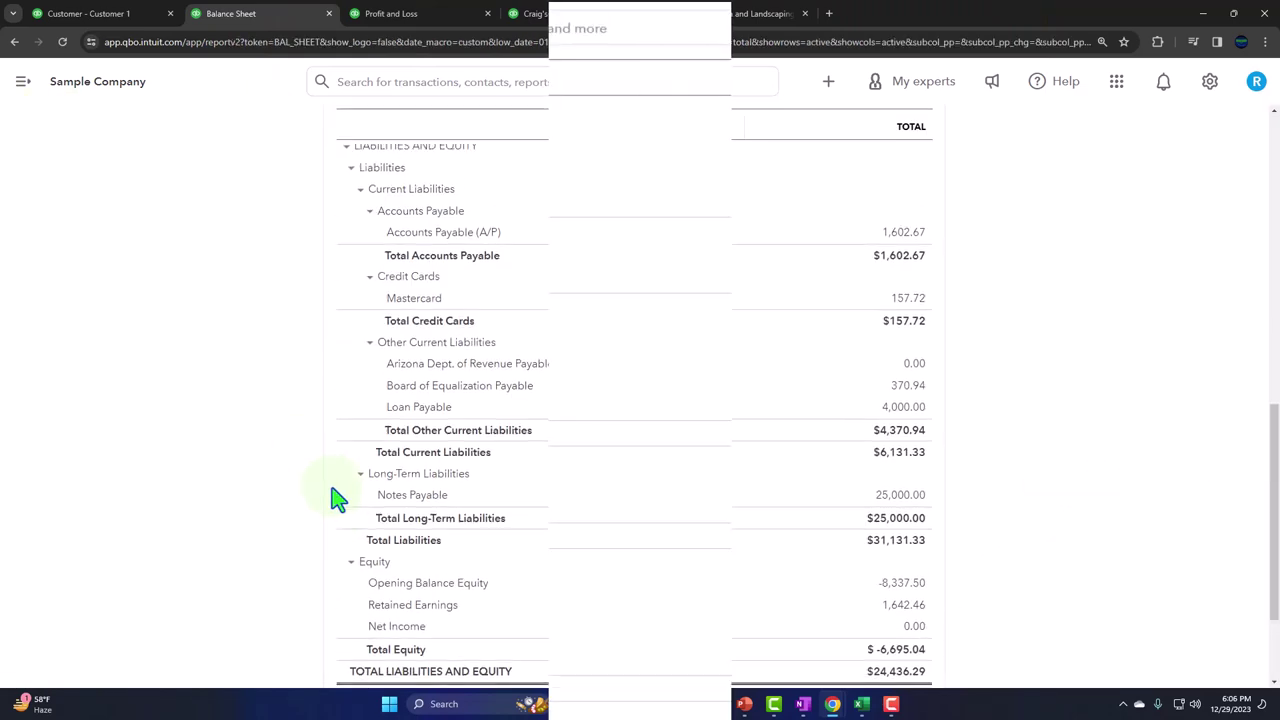
Inspect the transactions behind Inventory Asset on the Balance Sheet and return to the report.
{"action": "scroll", "coordinate": [290, 510], "scroll_direction": "up", "scroll_amount": 5}
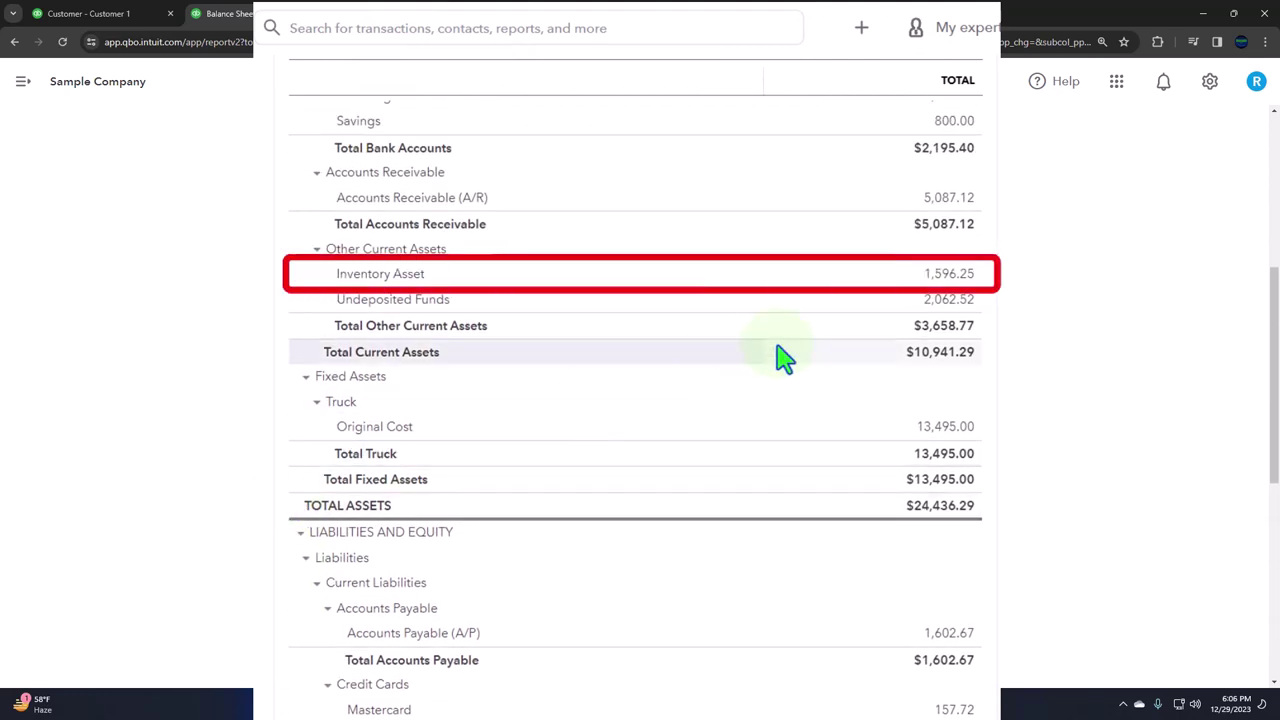
{"action": "left_click", "coordinate": [949, 274]}
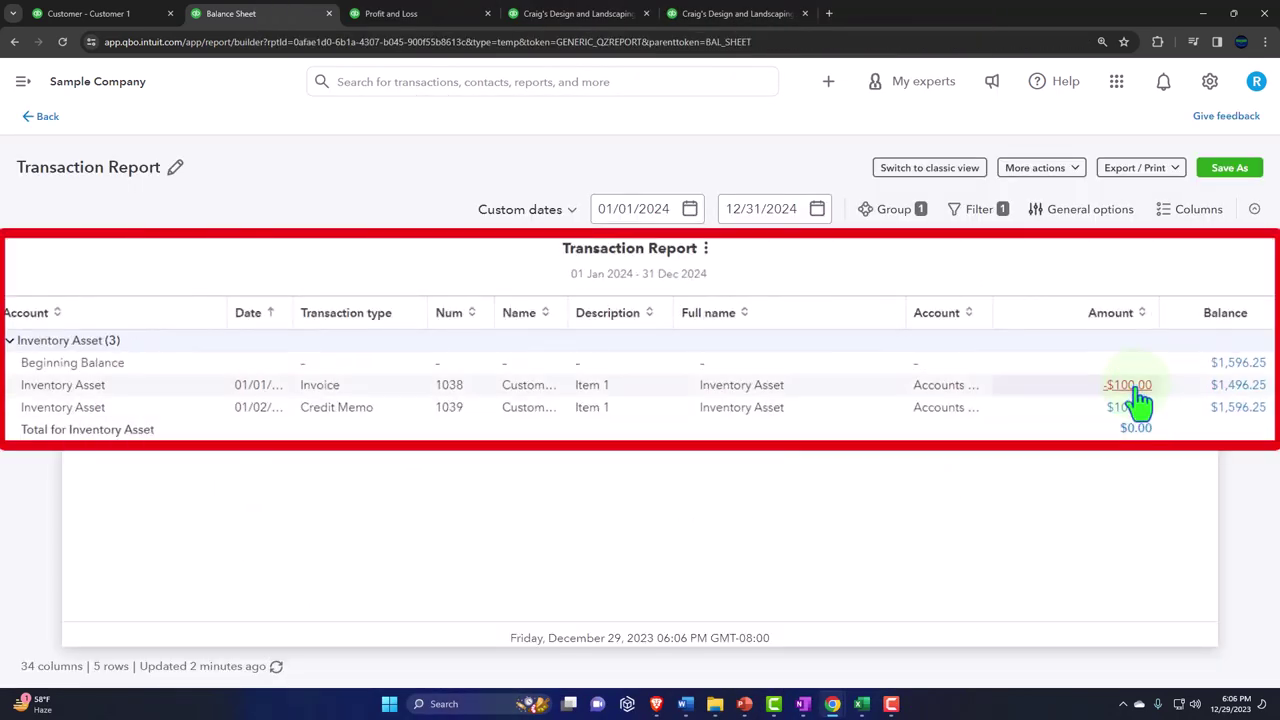
{"action": "left_click", "coordinate": [45, 116]}
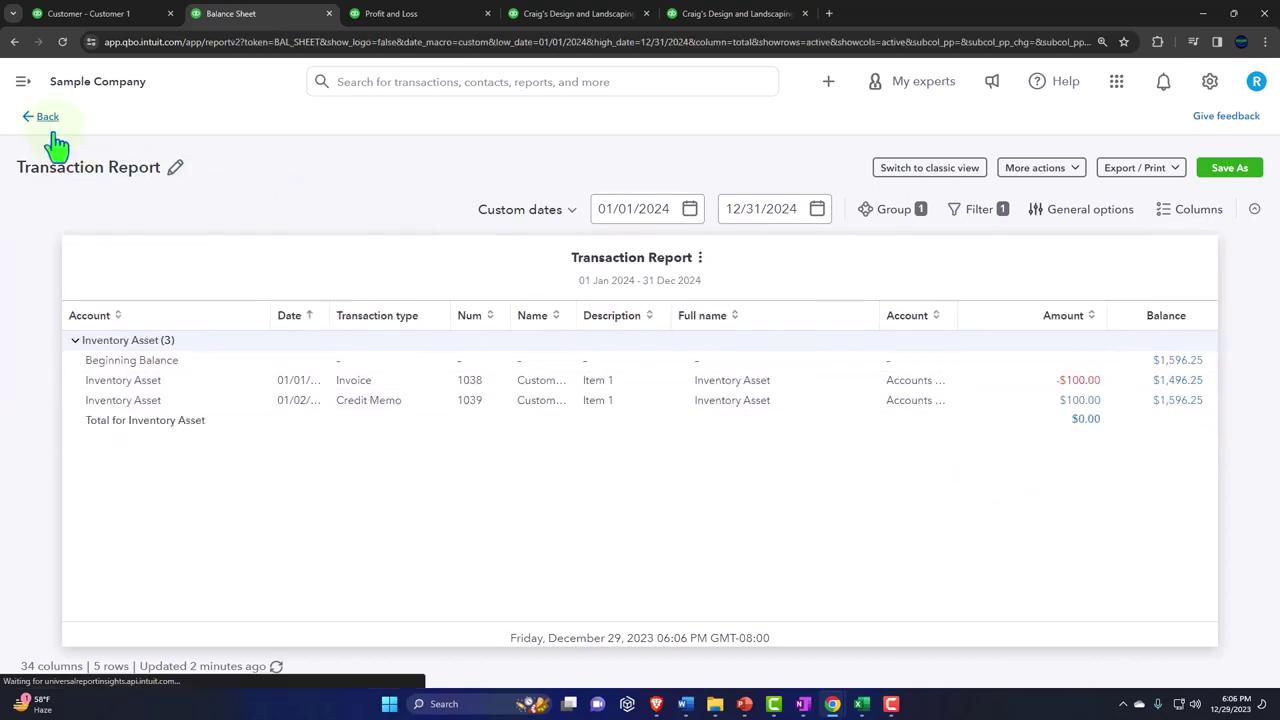
{"action": "scroll", "coordinate": [491, 508], "scroll_direction": "up", "scroll_amount": 3}
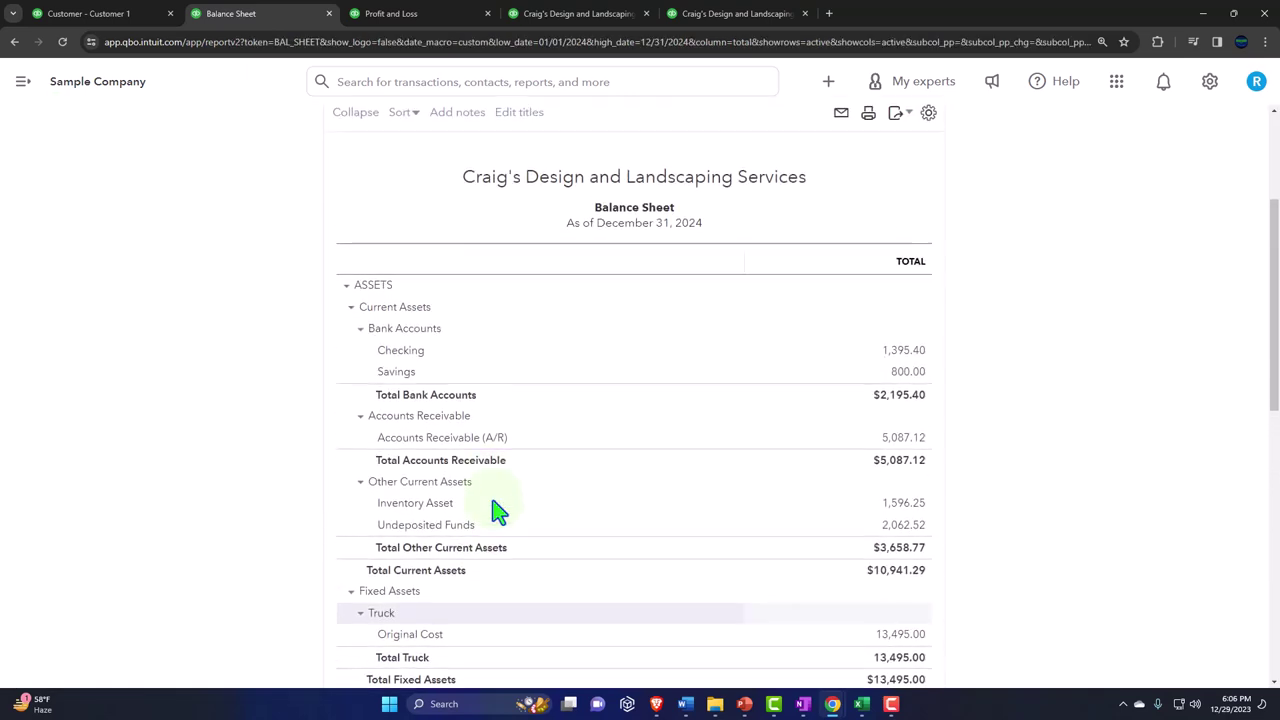
Rerun the Customer Balance Detail report for all dates and examine the entries under Customer 1.
{"action": "left_click", "coordinate": [562, 13]}
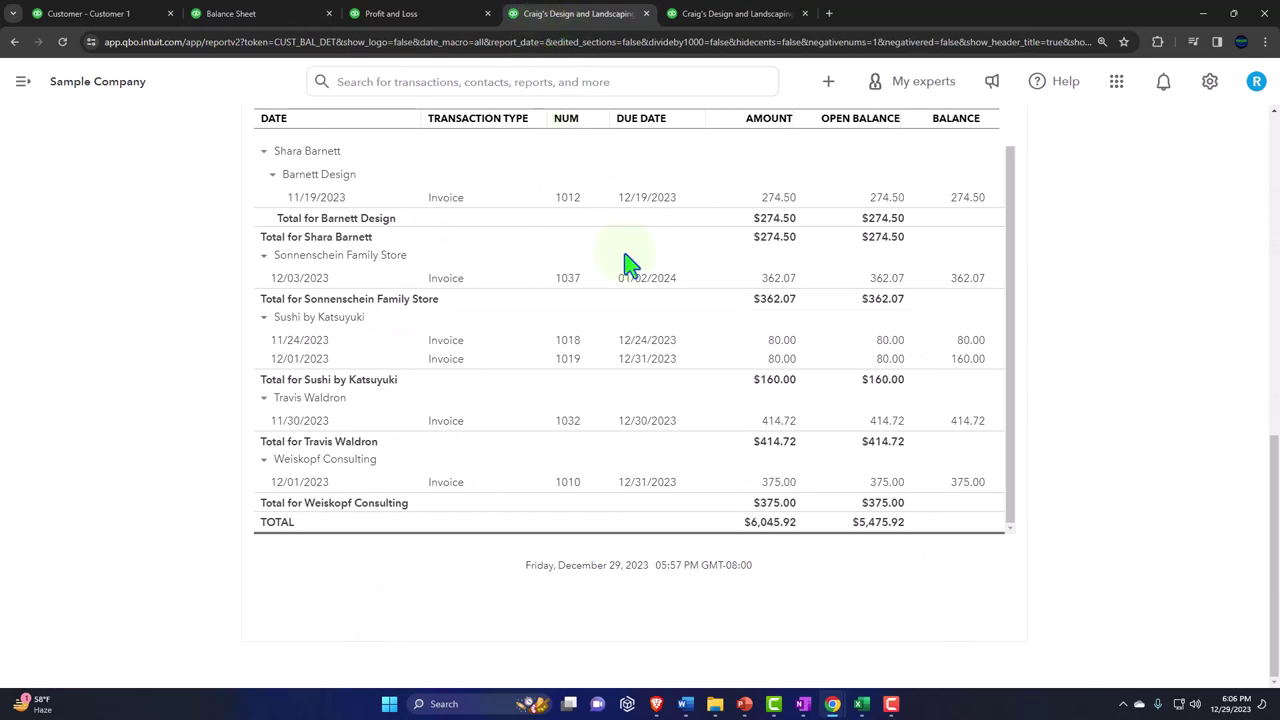
{"action": "scroll", "coordinate": [693, 441], "scroll_direction": "up", "scroll_amount": 5}
{"action": "scroll", "coordinate": [693, 441], "scroll_direction": "up", "scroll_amount": 10}
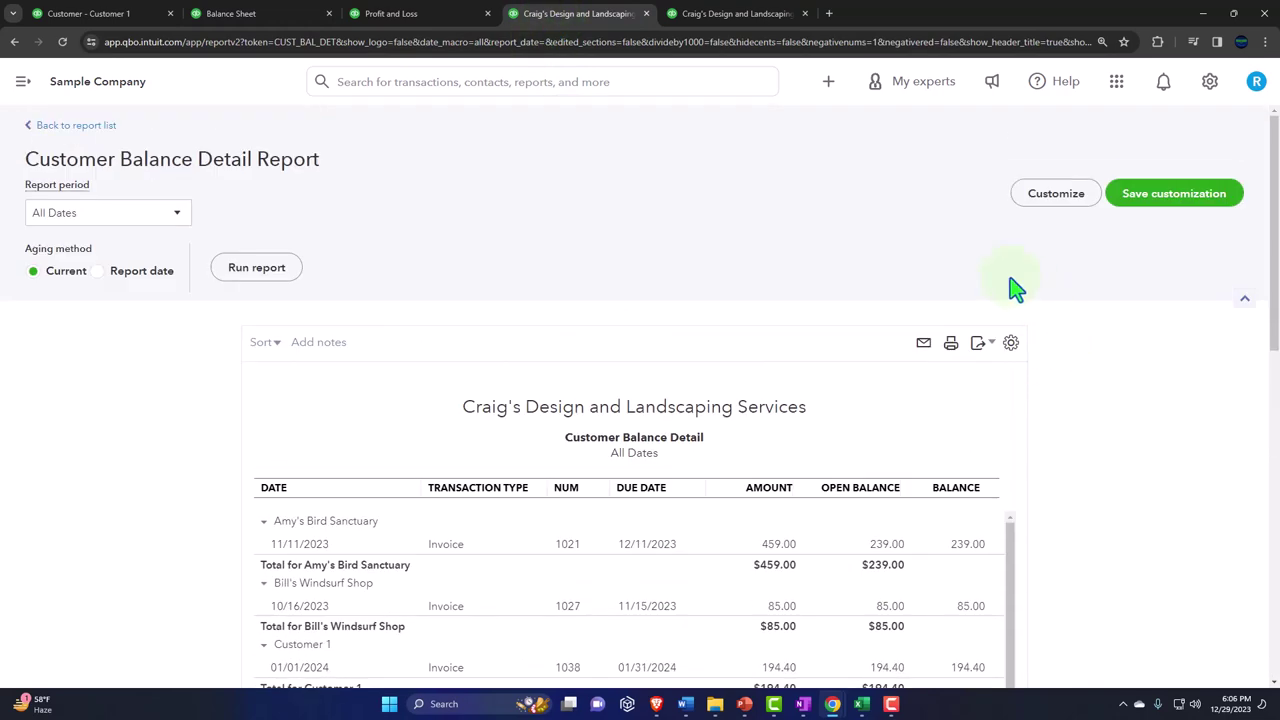
{"action": "left_click", "coordinate": [288, 270]}
{"action": "scroll", "coordinate": [194, 391], "scroll_direction": "down", "scroll_amount": 2}
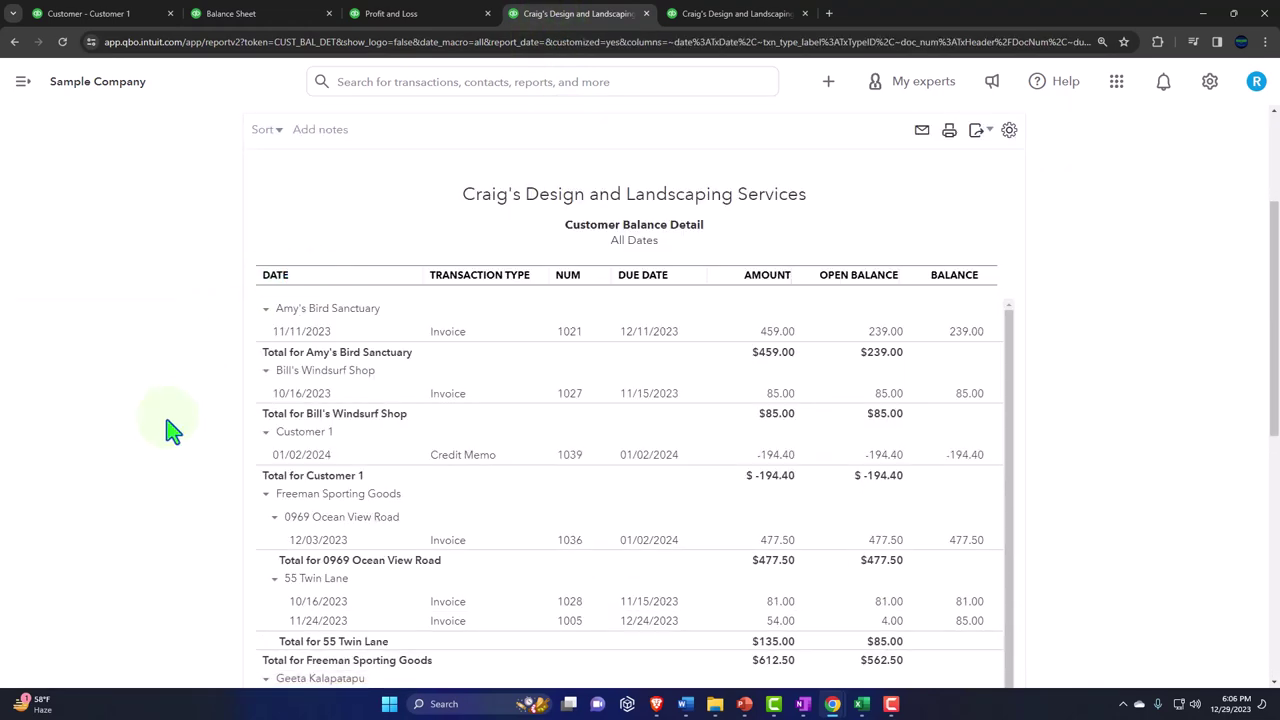
{"action": "scroll", "coordinate": [205, 440], "scroll_direction": "down", "scroll_amount": 1}
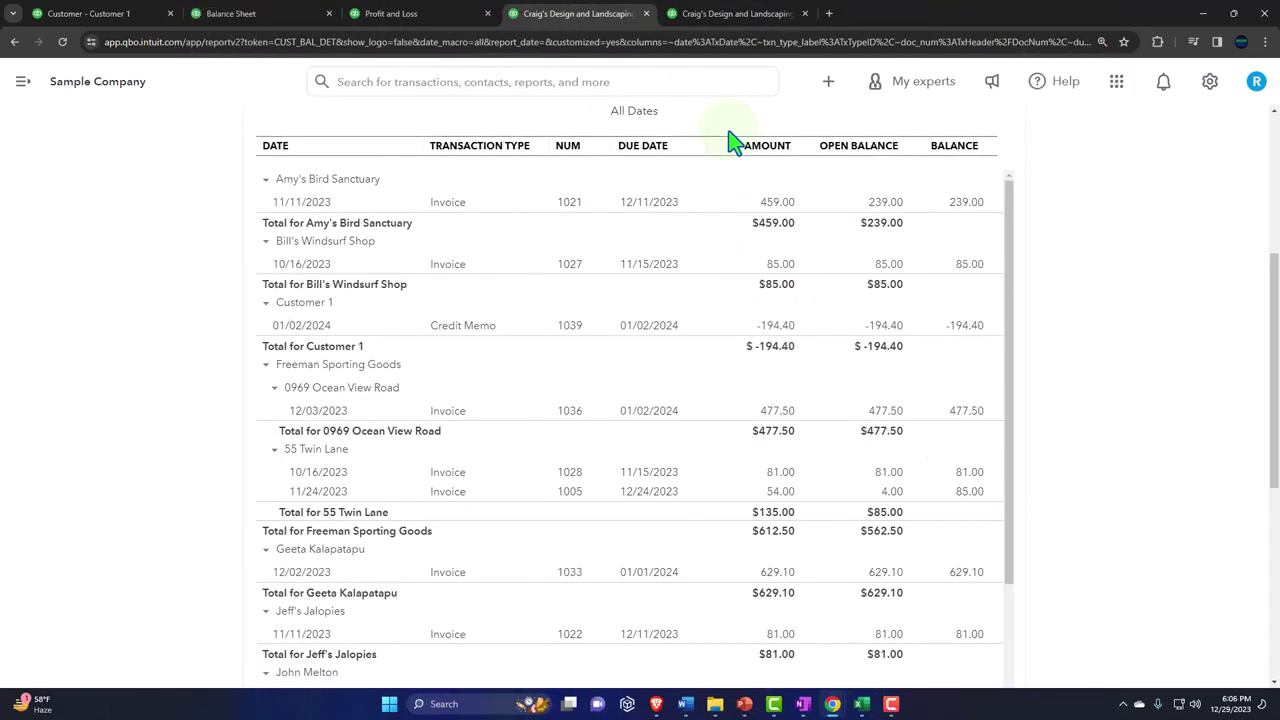
Rerun the Inventory Valuation Summary as of December 31, 2024 and check the quantity and asset value of Item 1.
{"action": "left_click", "coordinate": [703, 15]}
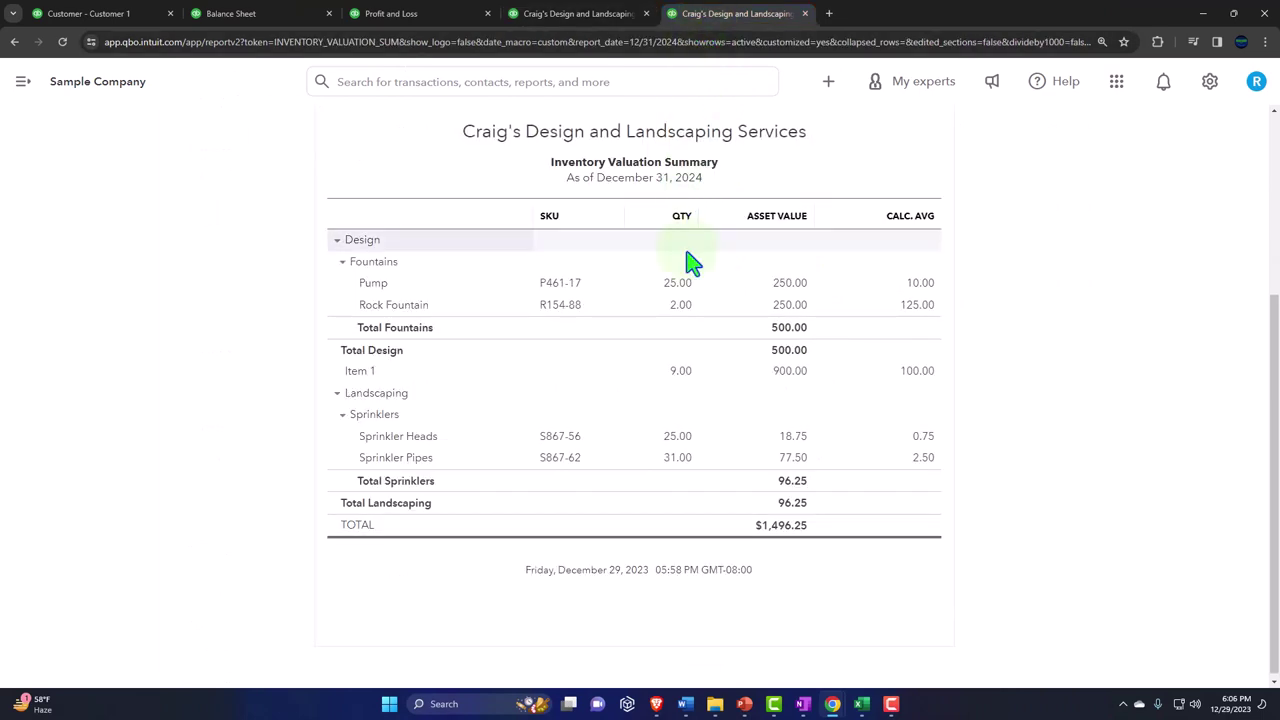
{"action": "scroll", "coordinate": [686, 263], "scroll_direction": "up", "scroll_amount": 3}
{"action": "left_click", "coordinate": [288, 195]}
{"action": "scroll", "coordinate": [254, 457], "scroll_direction": "down", "scroll_amount": 2}
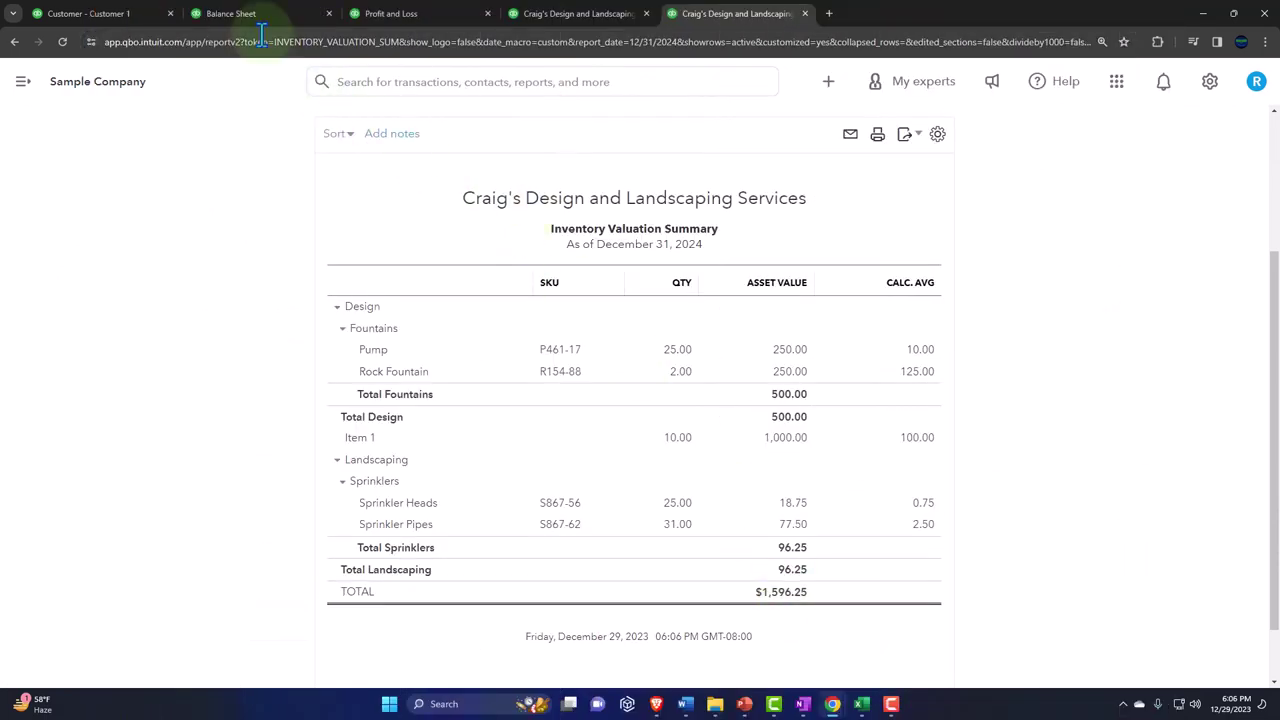
Return to the Customer 1 record, collapse the navigation menu, and examine the status of each listed transaction.
{"action": "left_click", "coordinate": [250, 15]}
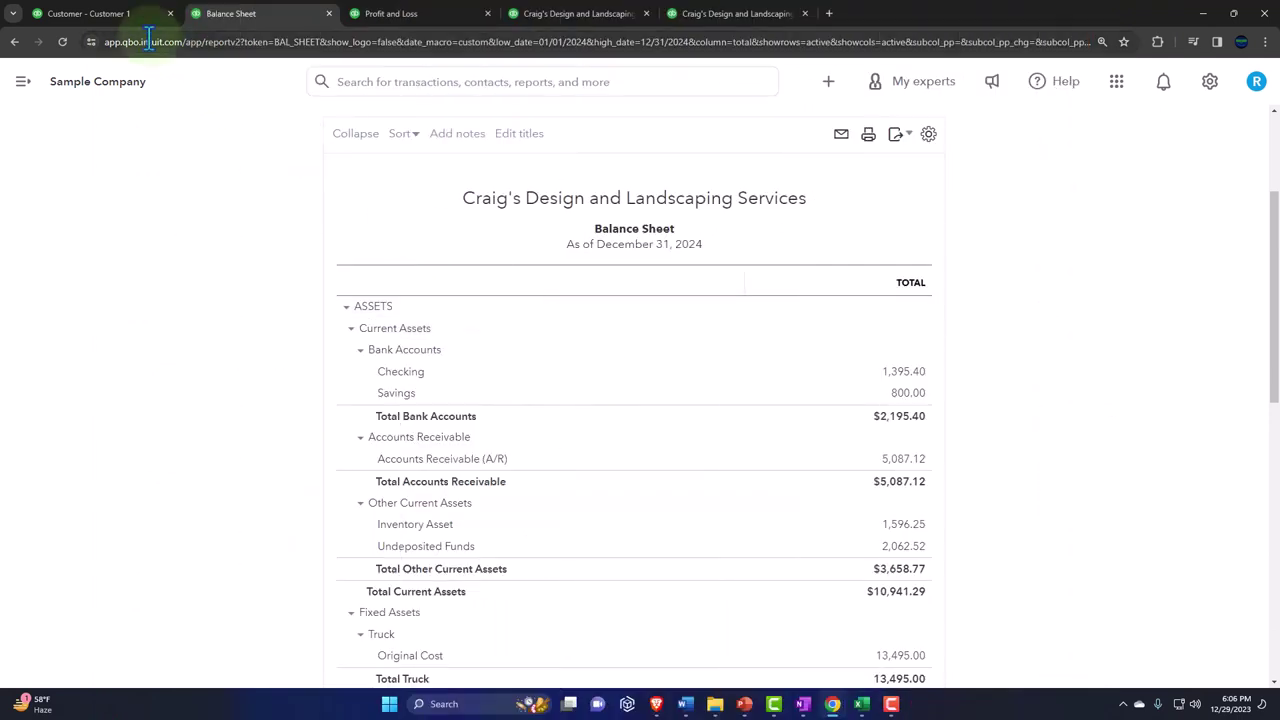
{"action": "left_click", "coordinate": [122, 22]}
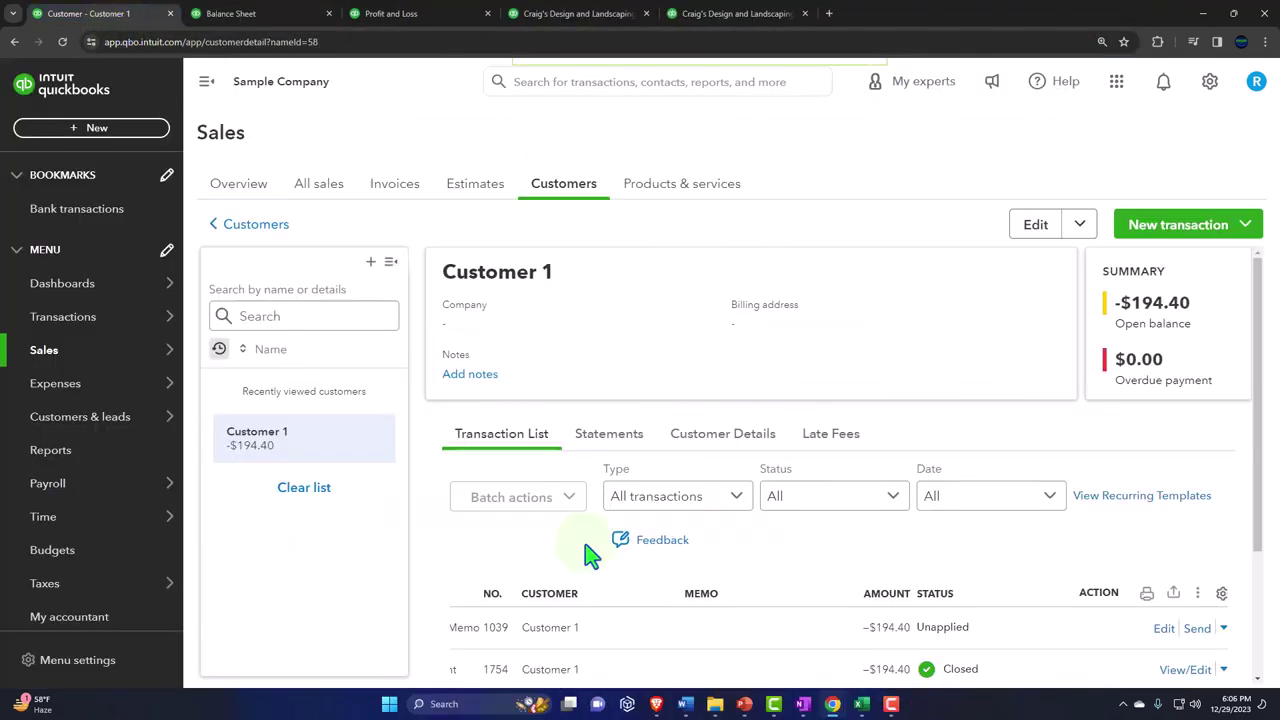
{"action": "left_click", "coordinate": [204, 81]}
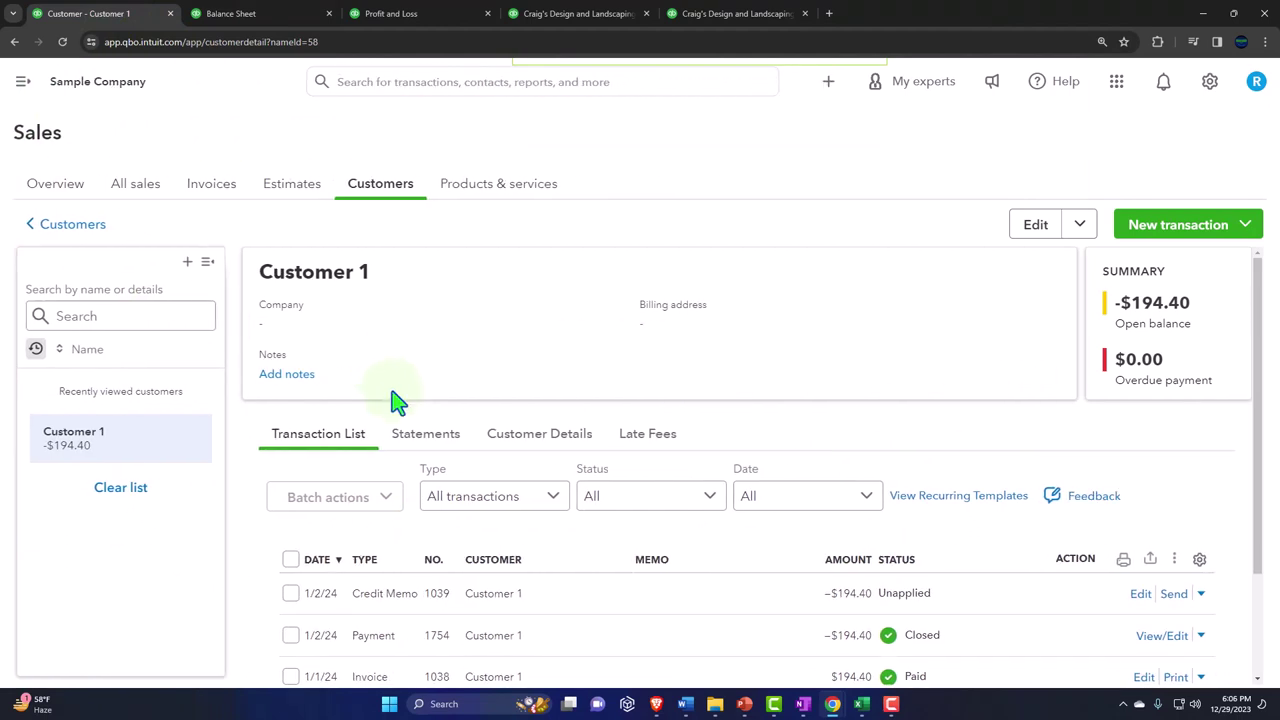
{"action": "scroll", "coordinate": [392, 405], "scroll_direction": "down", "scroll_amount": 3}
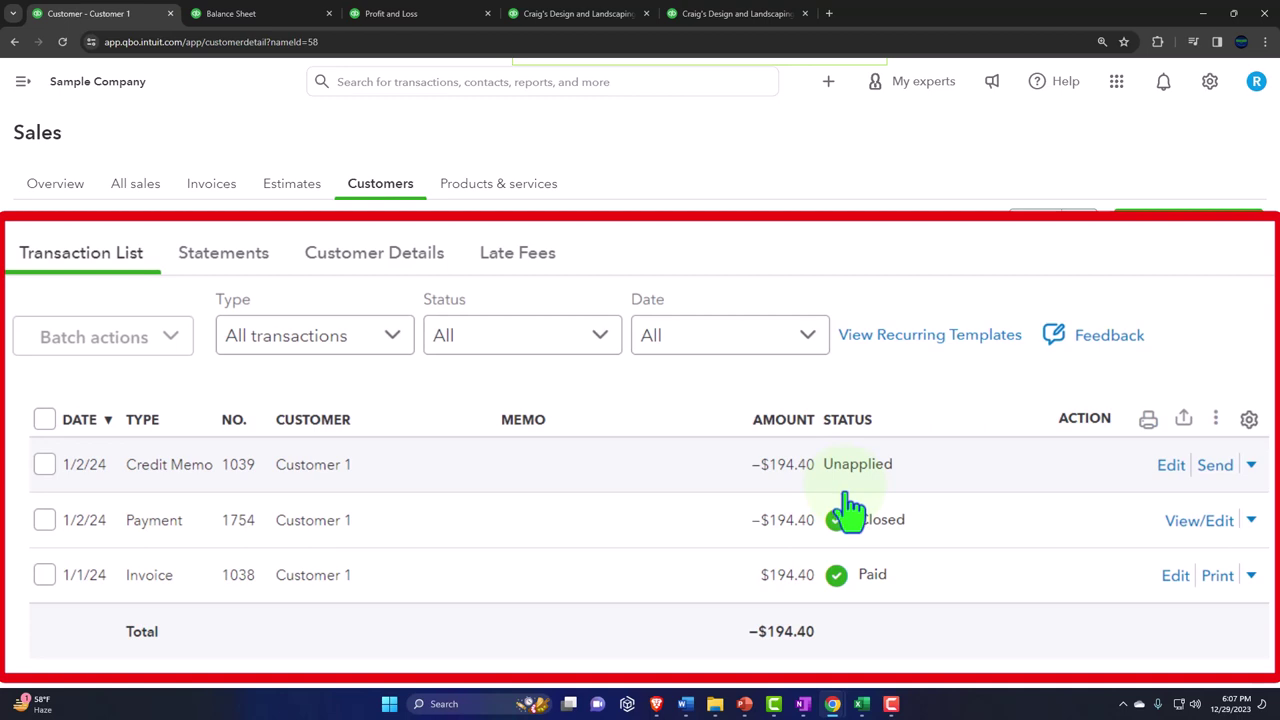
Compare the Customer 1 balance in Customer Balance Detail with Accounts Receivable on the Balance Sheet.
{"action": "left_click", "coordinate": [585, 20]}
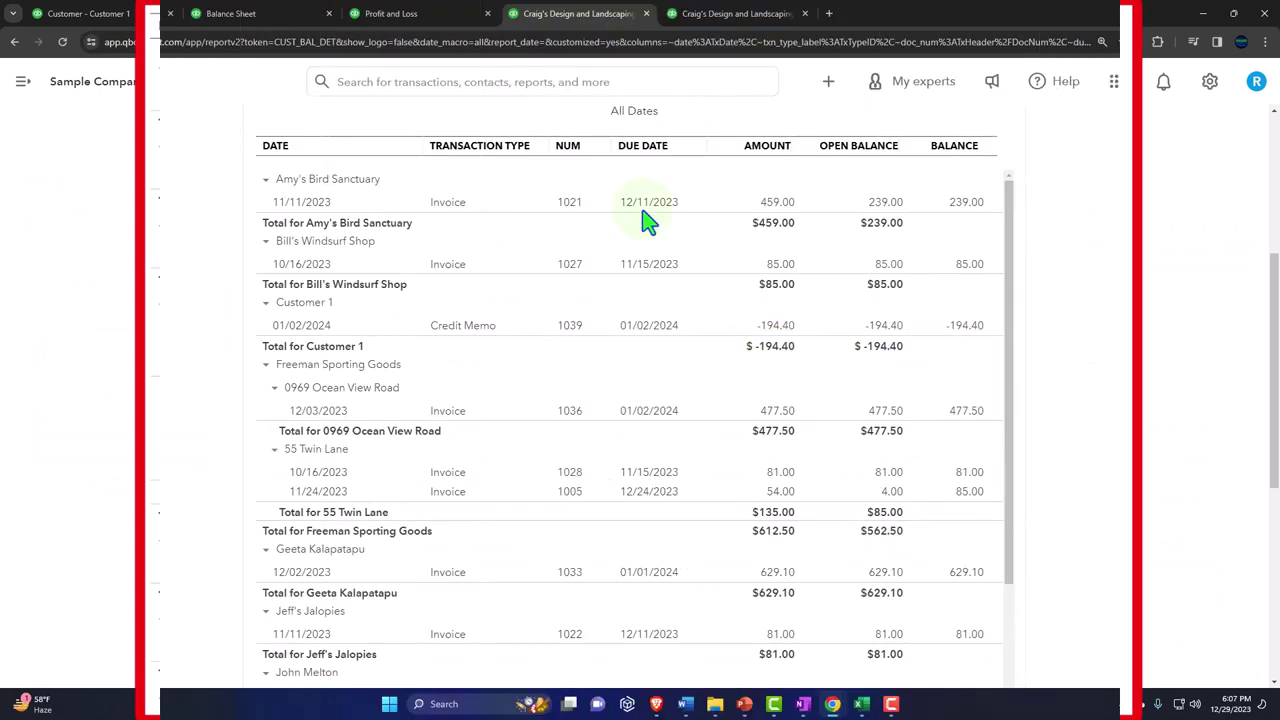
{"action": "left_click", "coordinate": [263, 14]}
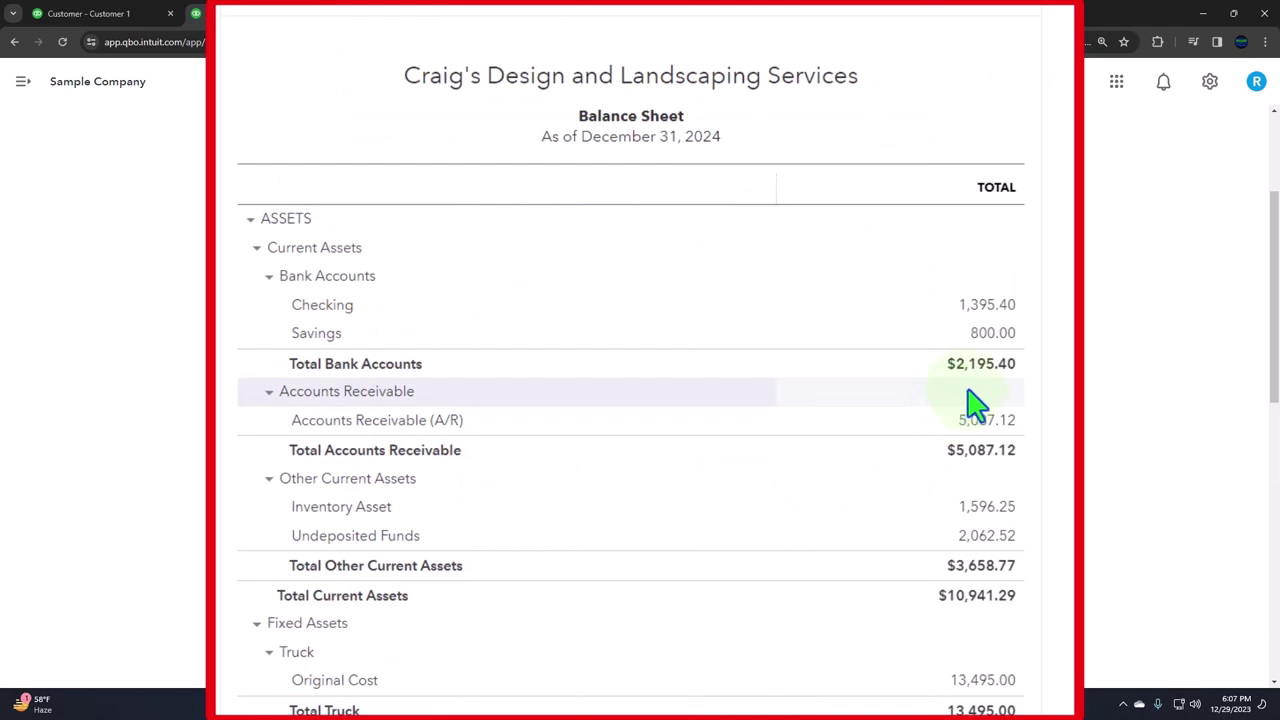
{"action": "scroll", "coordinate": [1005, 432], "scroll_direction": "down", "scroll_amount": 5}
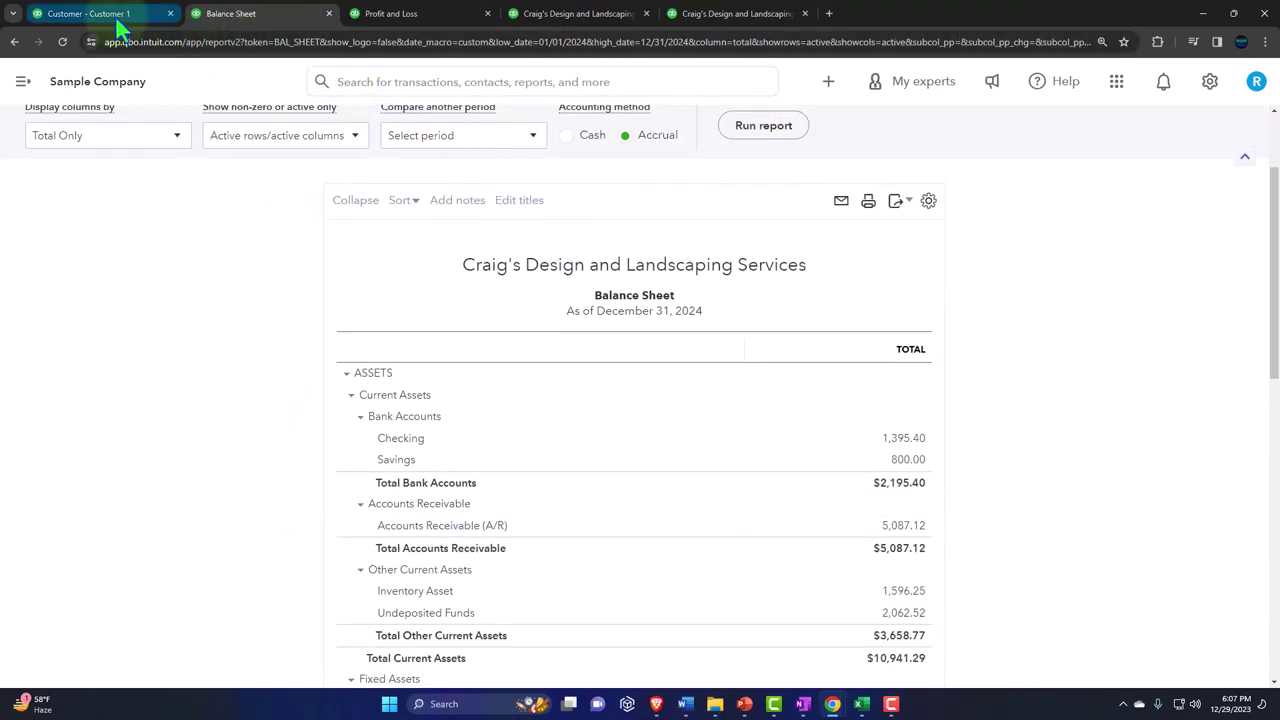
Return to the Customer 1 record and start a new invoice dated 01/03/2024 for this customer.
{"action": "left_click", "coordinate": [112, 14]}
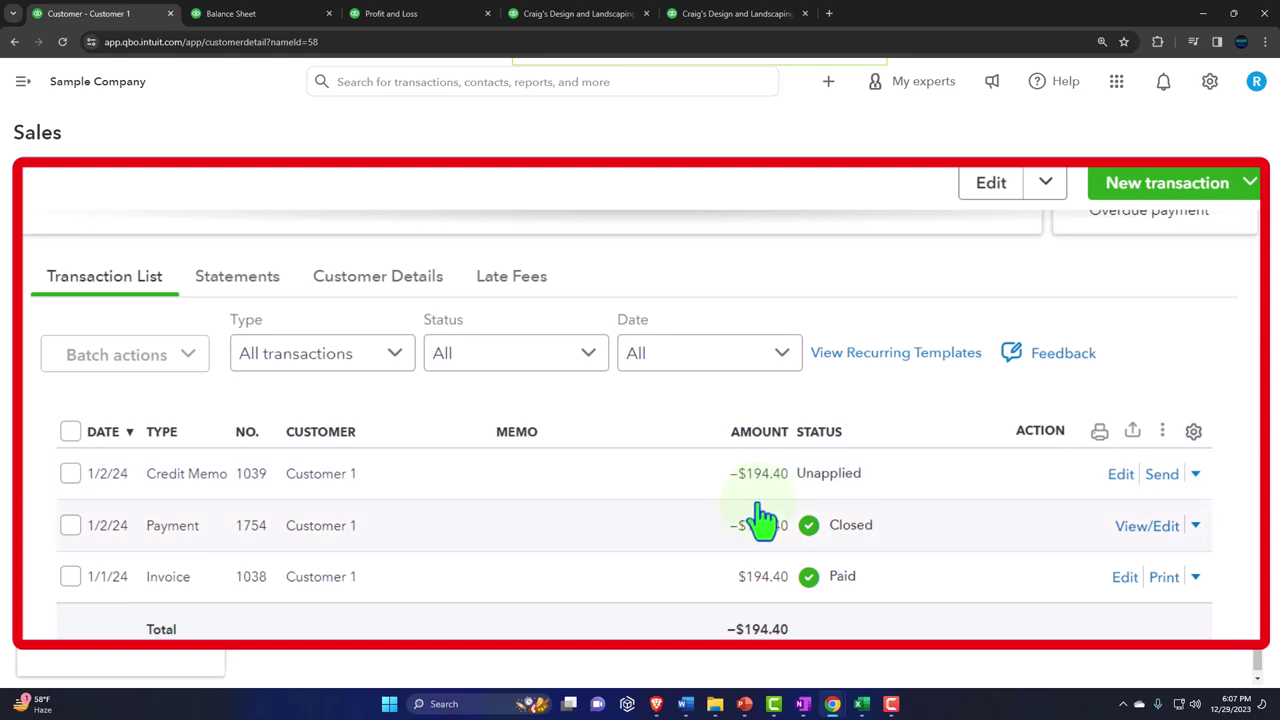
{"action": "left_click", "coordinate": [1200, 200]}
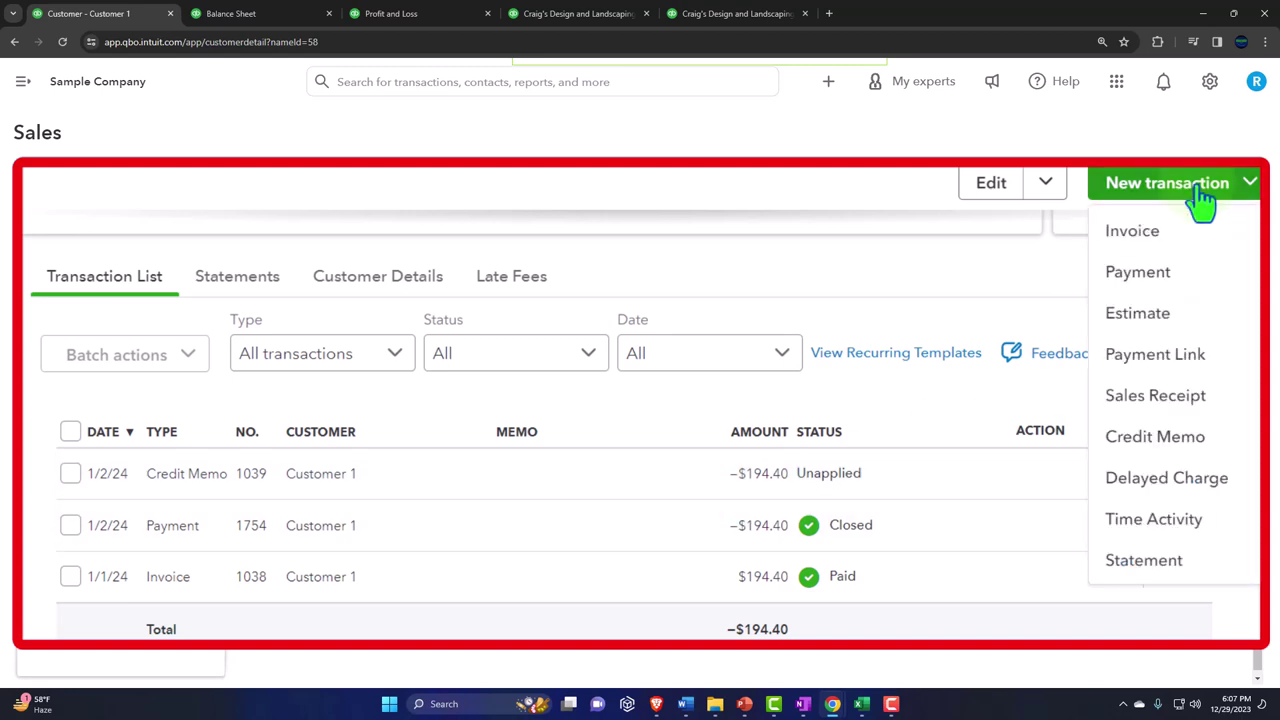
{"action": "left_click", "coordinate": [1135, 236]}
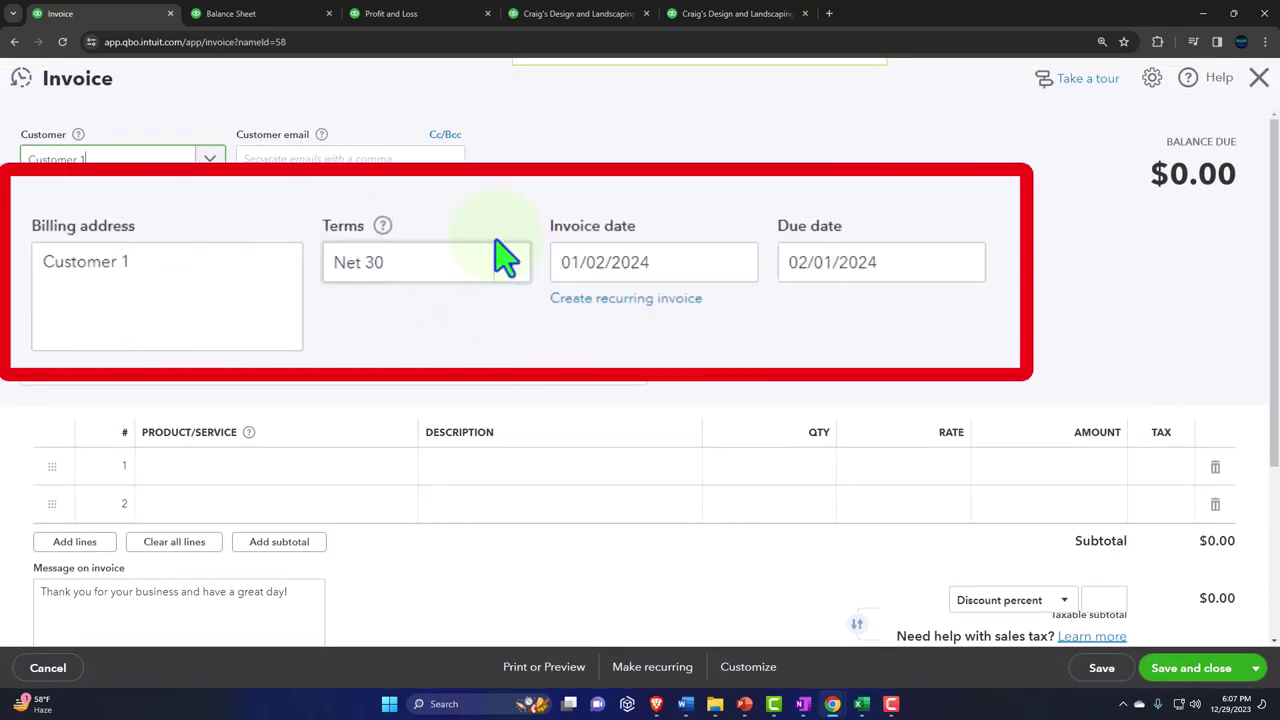
{"action": "key", "text": "Tab"}
{"action": "key", "text": "Tab"}
{"action": "key", "text": "Tab"}
{"action": "key", "text": "Tab"}
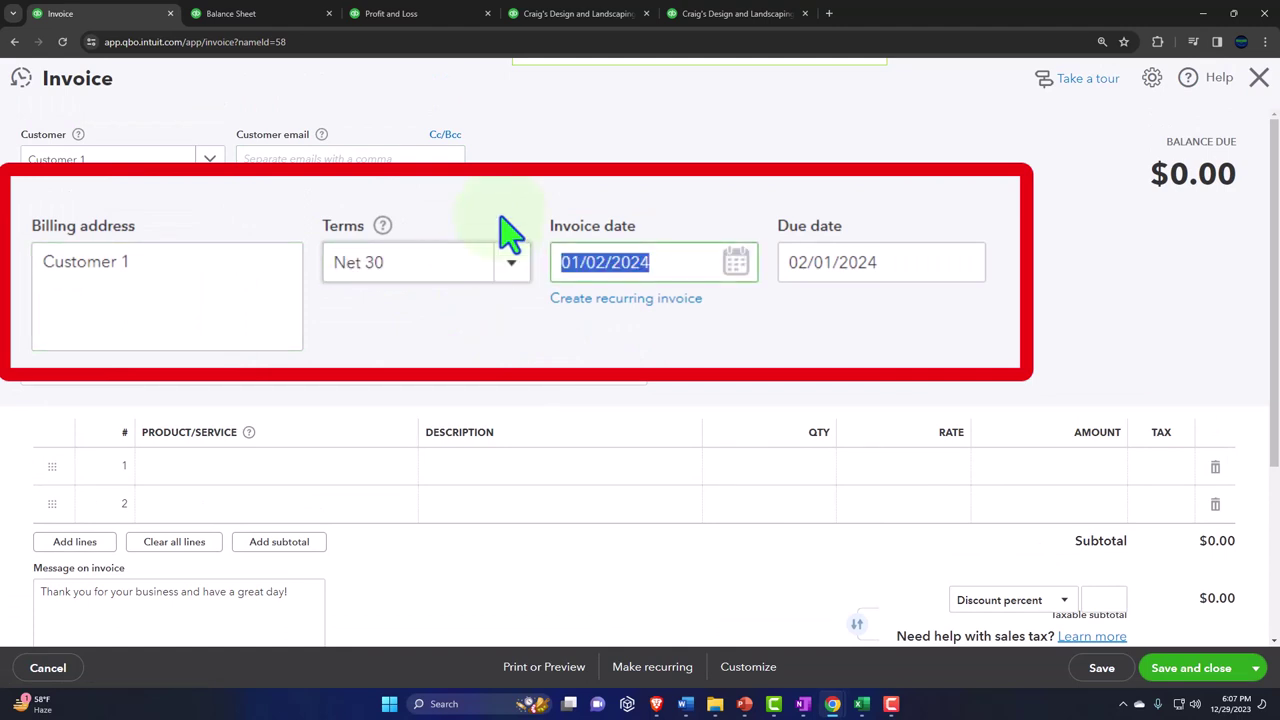
{"action": "key", "text": "plus"}
{"action": "key", "text": "Tab"}
{"action": "key", "text": "Tab"}
{"action": "key", "text": "Tab"}
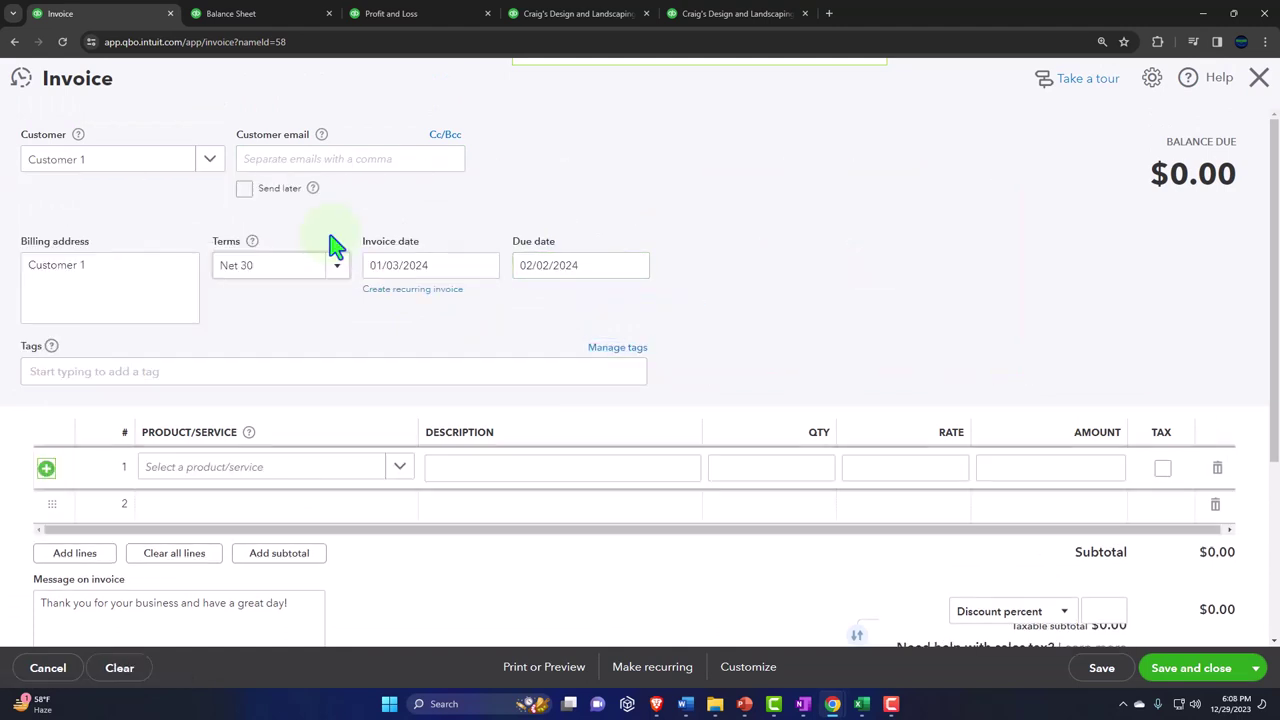
Create a new inventory-type product named Item 2 from the first line of the invoice.
{"action": "left_click", "coordinate": [197, 468]}
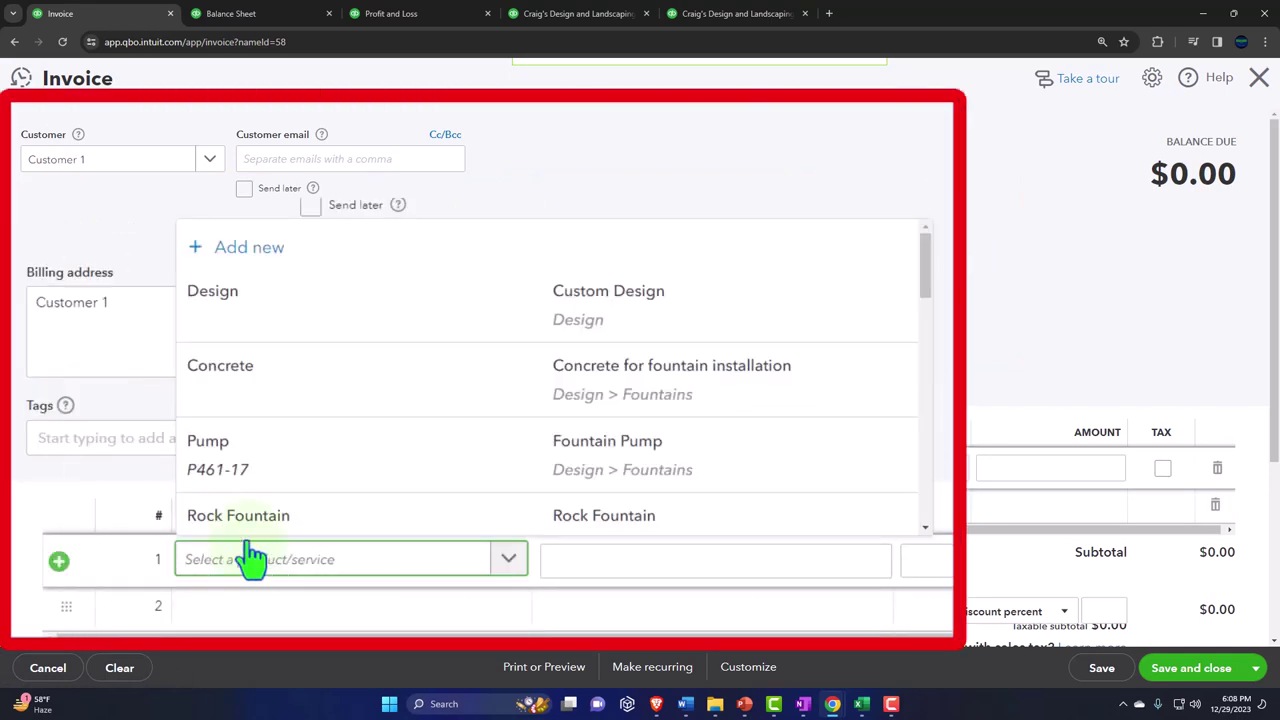
{"action": "type", "text": "Item"}
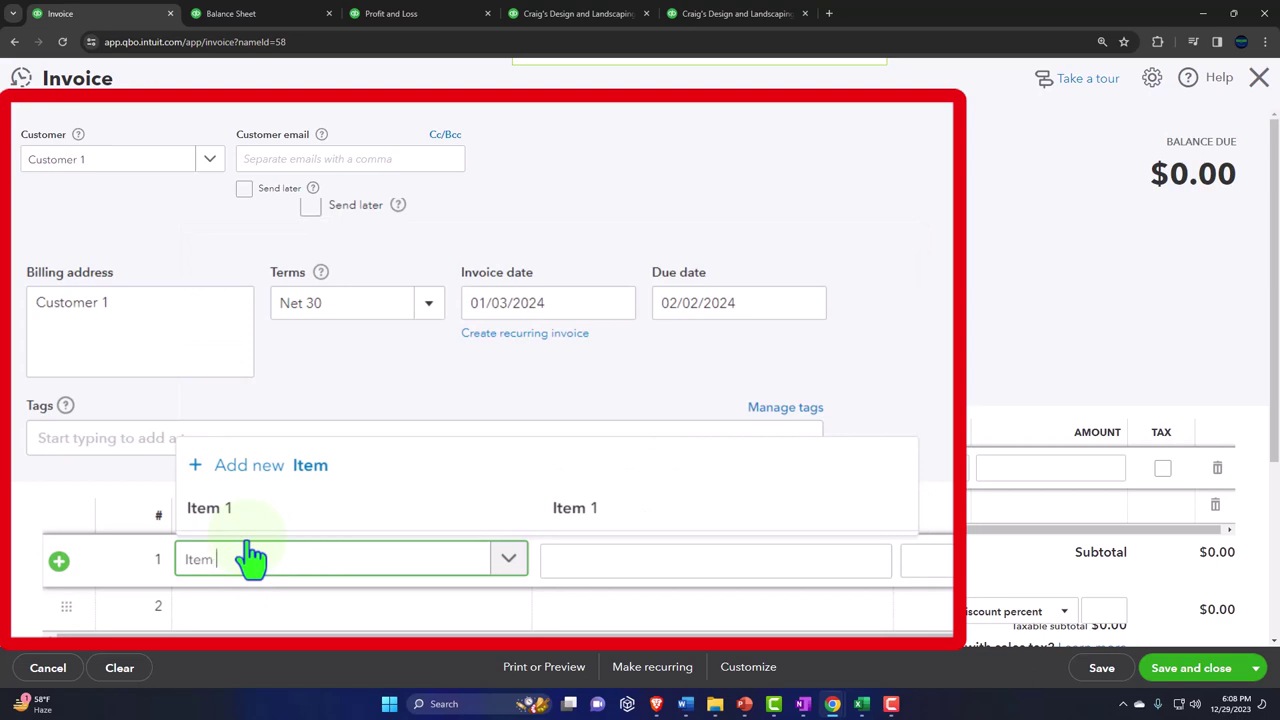
{"action": "type", "text": " 2"}
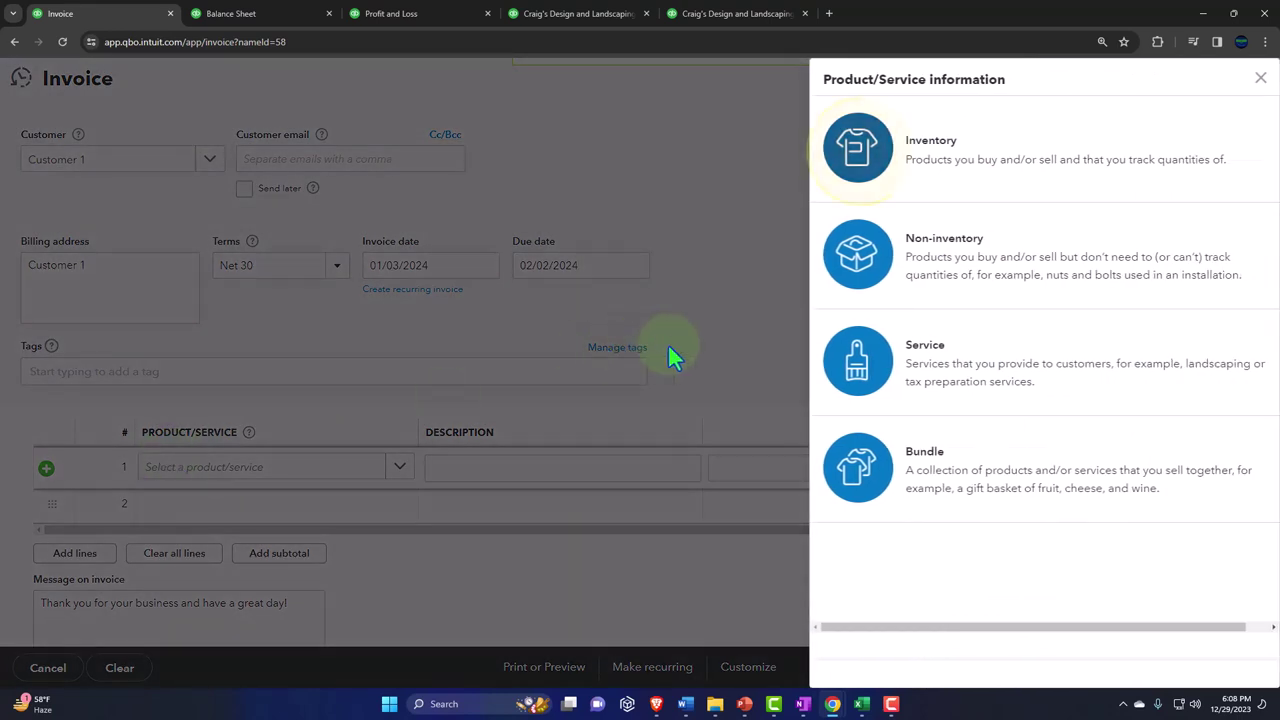
{"action": "left_click", "coordinate": [917, 166]}
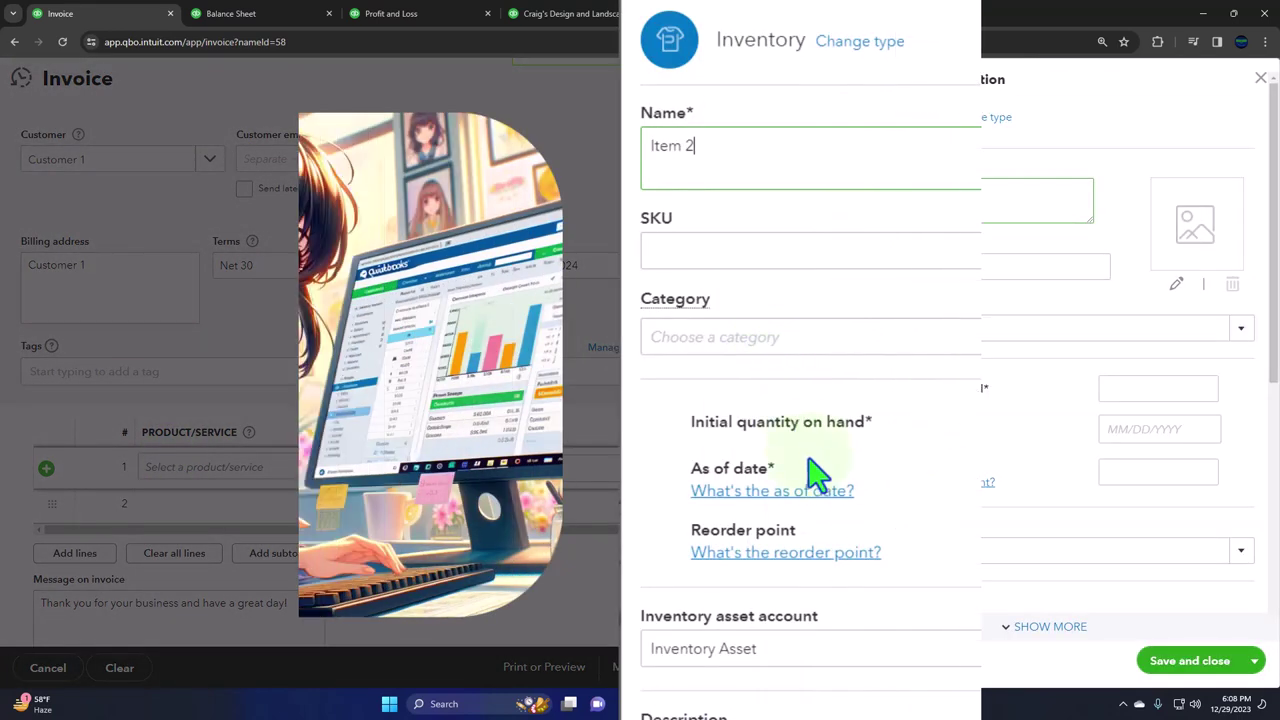
Give Item 2 the sales description "Sales Returns & Allowances" and a sales price of 200.
{"action": "scroll", "coordinate": [885, 380], "scroll_direction": "down", "scroll_amount": 1}
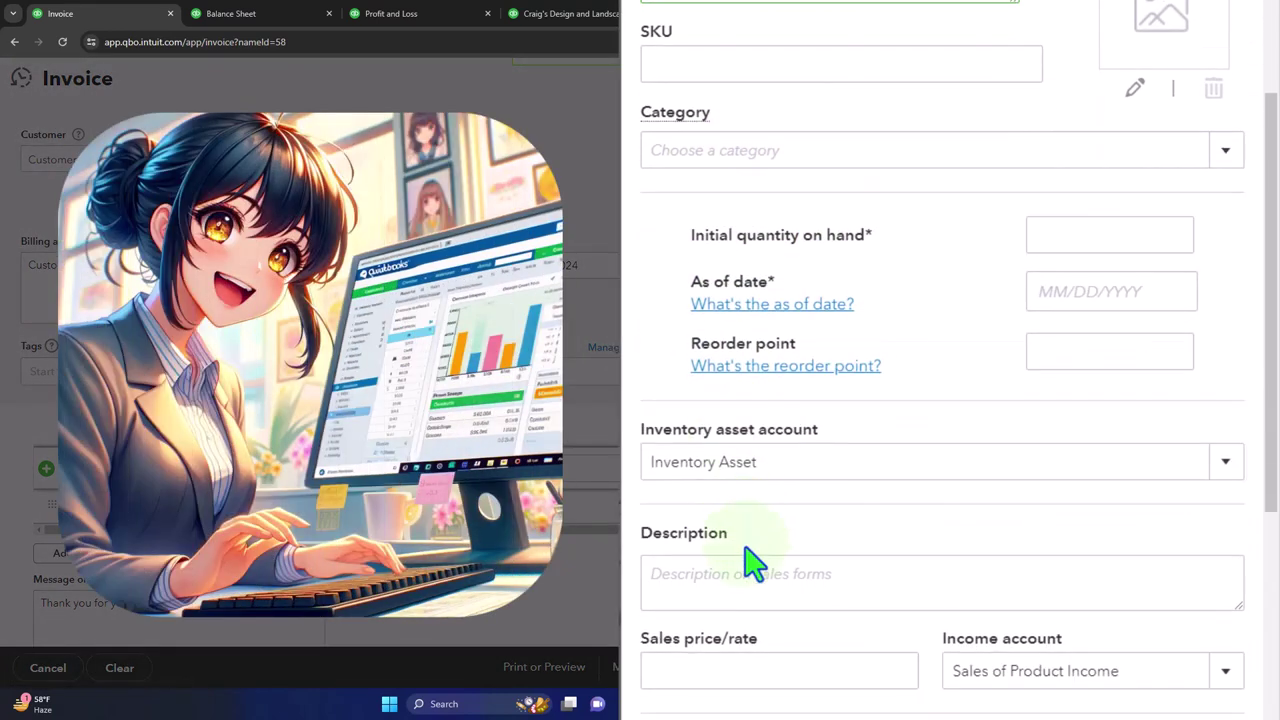
{"action": "left_click", "coordinate": [731, 574]}
{"action": "type", "text": "Sales Returns & Allowances"}
{"action": "scroll", "coordinate": [735, 560], "scroll_direction": "down", "scroll_amount": 2}
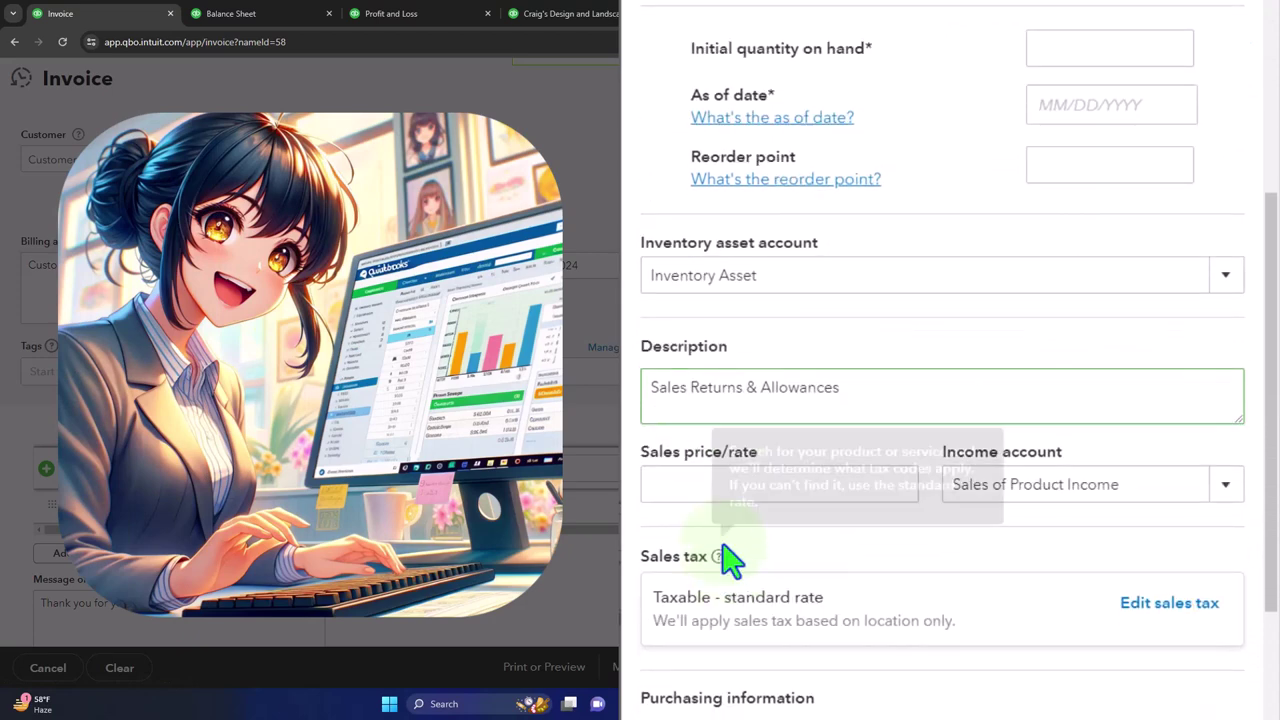
{"action": "left_click", "coordinate": [686, 484]}
{"action": "type", "text": "200"}
{"action": "key", "text": "Tab"}
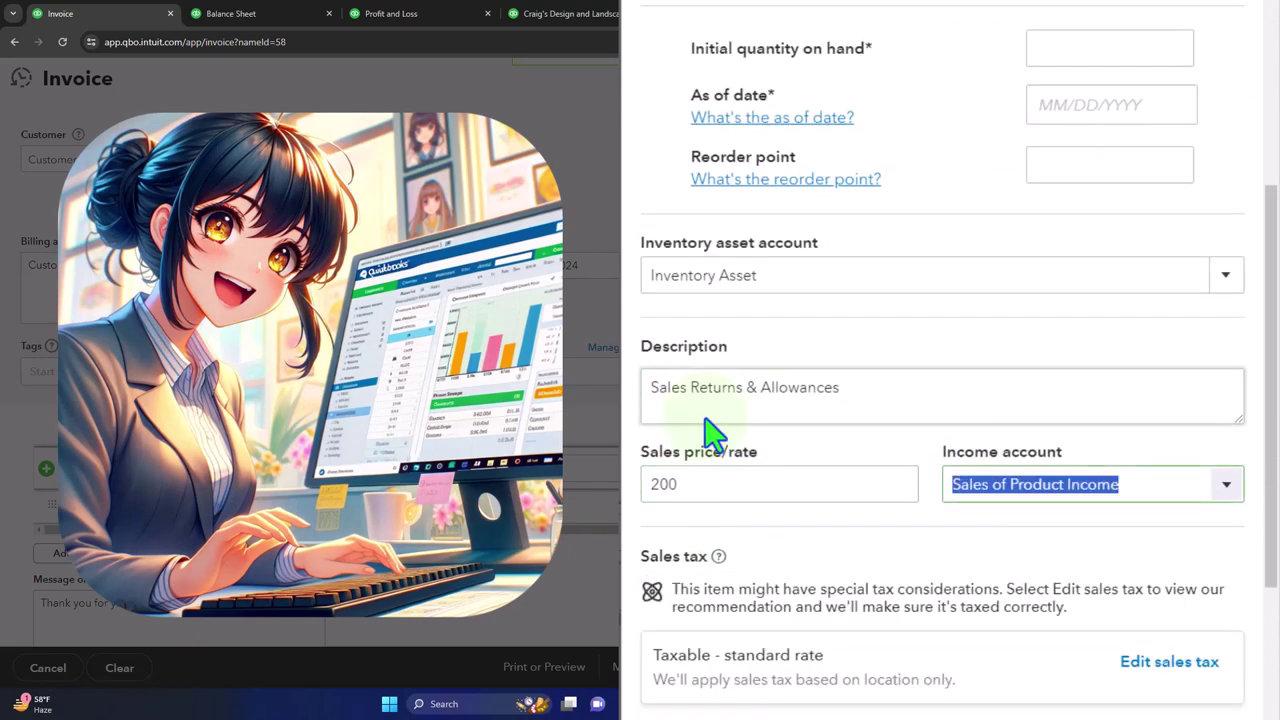
Set Item 2's purchase description to "Sales Returns & Allowances" and its cost to 120, and try to save the item.
{"action": "scroll", "coordinate": [951, 469], "scroll_direction": "down", "scroll_amount": 2}
{"action": "scroll", "coordinate": [1225, 420], "scroll_direction": "down", "scroll_amount": 2}
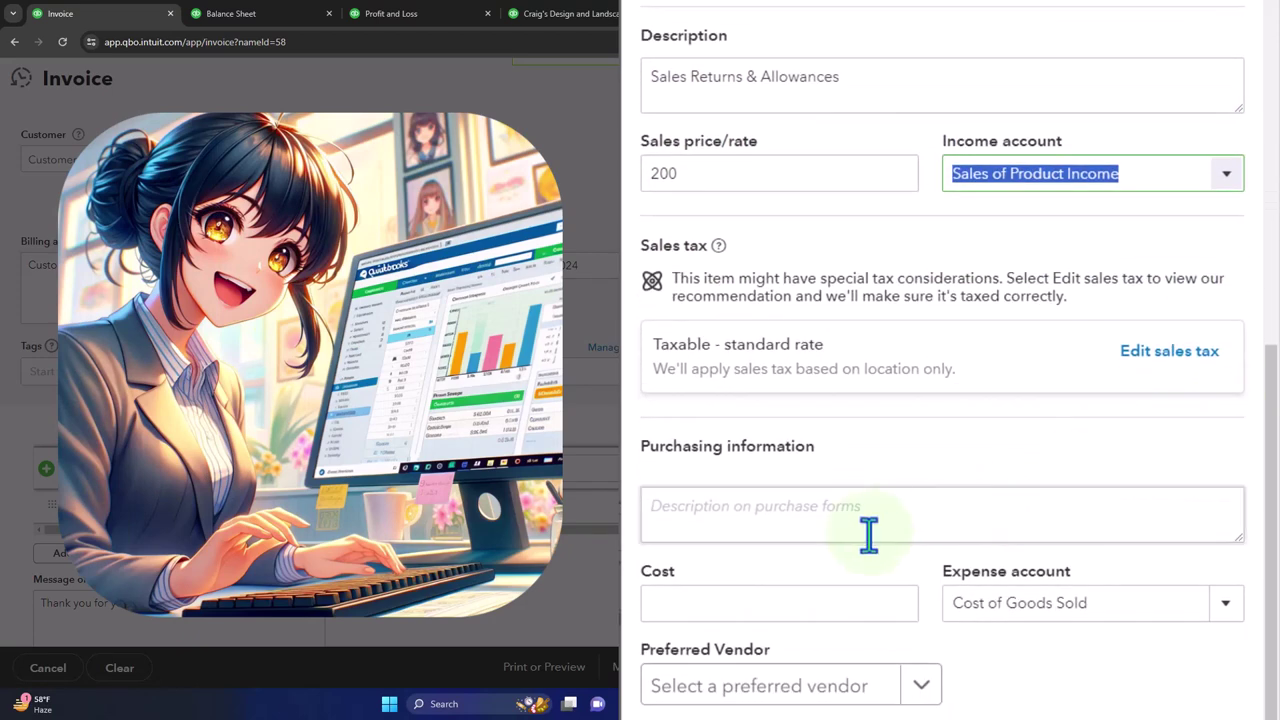
{"action": "left_click", "coordinate": [768, 515]}
{"action": "left_click", "coordinate": [731, 600]}
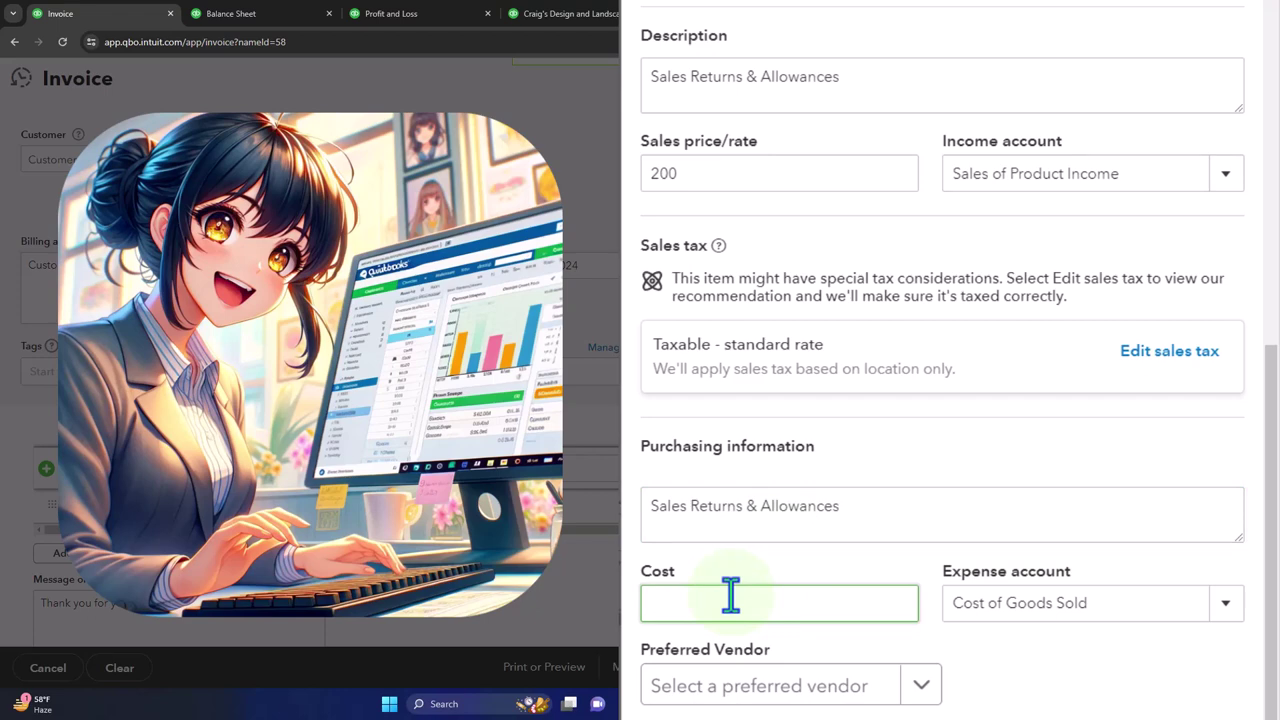
{"action": "type", "text": "120"}
{"action": "key", "text": "Tab"}
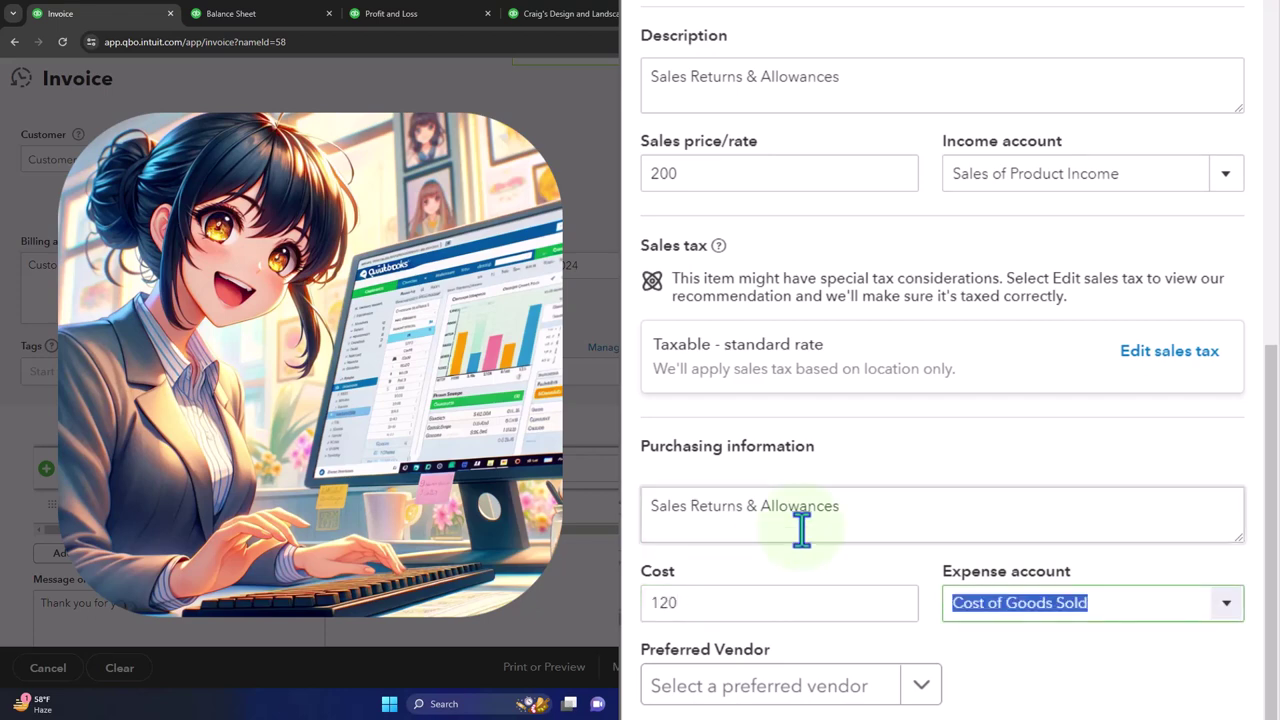
{"action": "left_click", "coordinate": [1185, 668]}
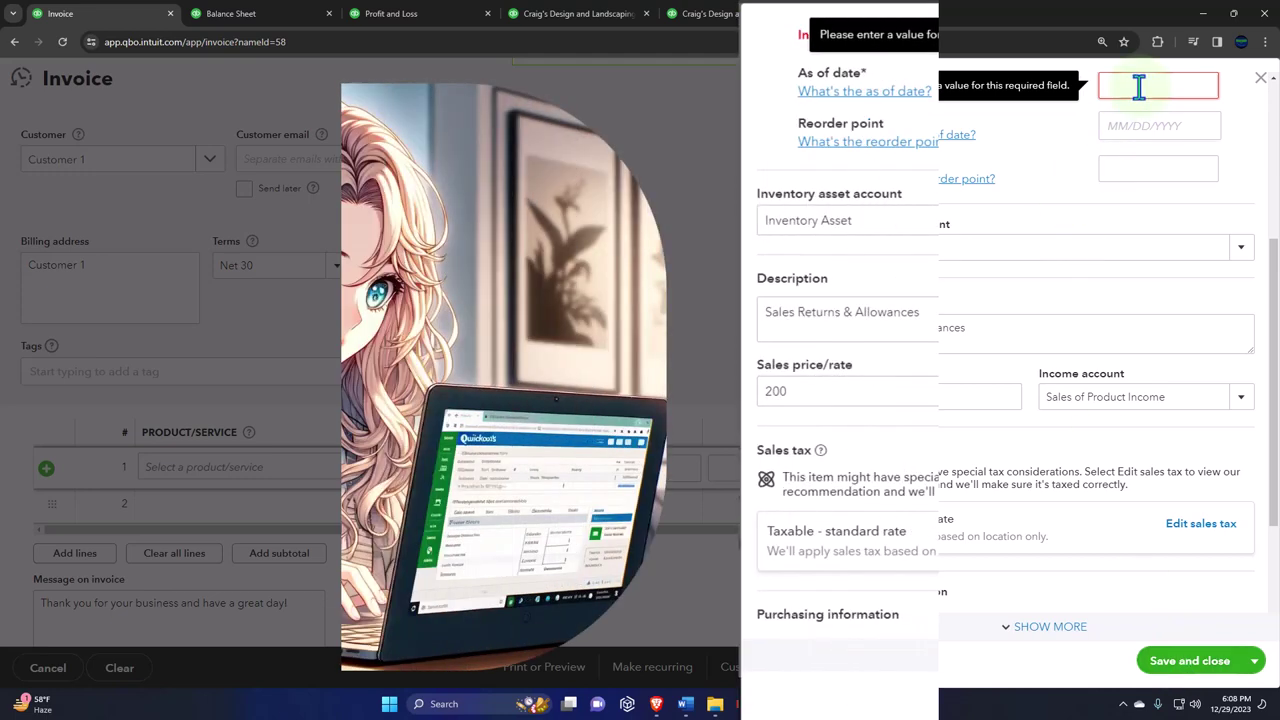
Enter an initial quantity on hand of 10 as of 12/01/2023 for Item 2 and save the item.
{"action": "left_click", "coordinate": [1139, 87]}
{"action": "type", "text": "10"}
{"action": "key", "text": "Tab"}
{"action": "left_click", "coordinate": [1125, 88]}
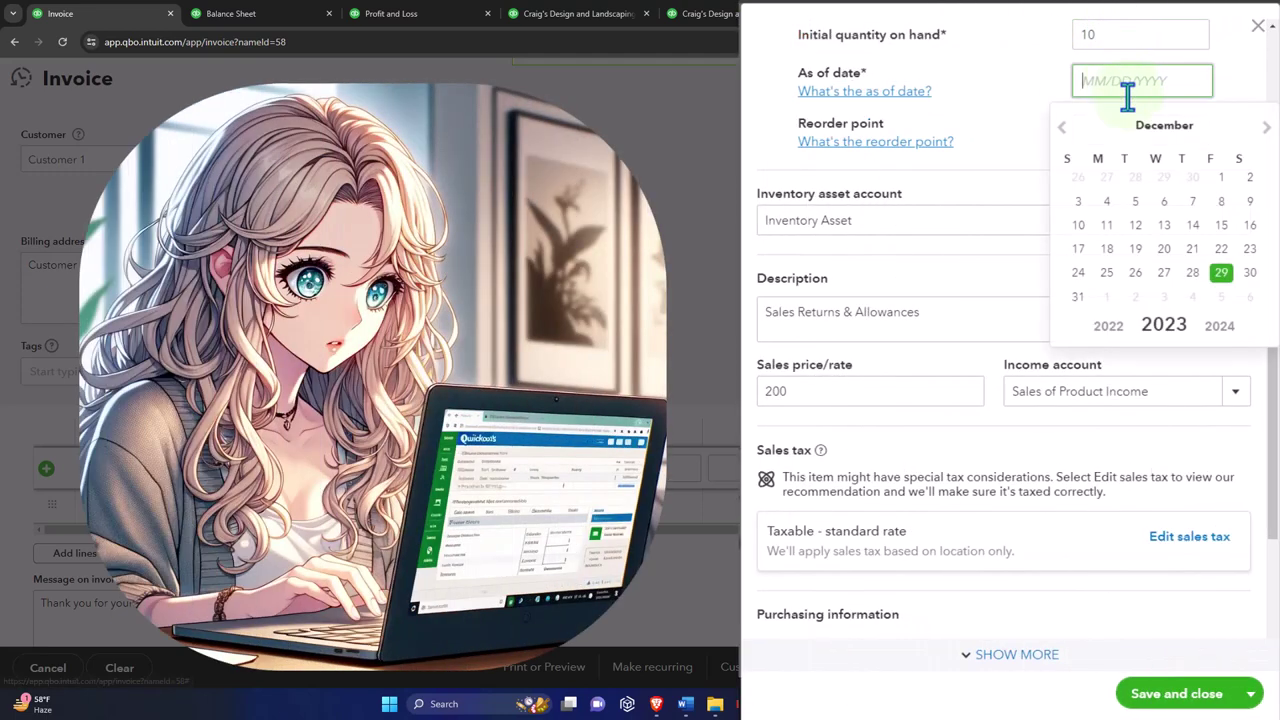
{"action": "left_click", "coordinate": [1221, 177]}
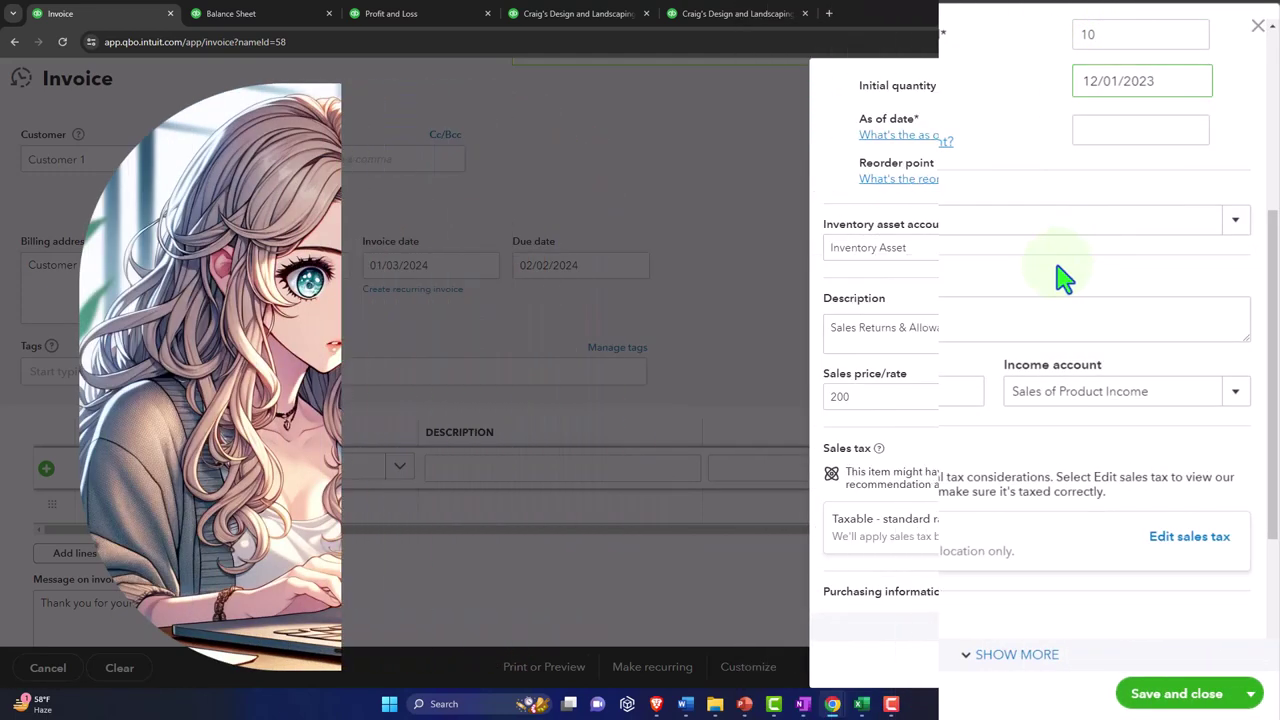
{"action": "left_click", "coordinate": [1190, 672]}
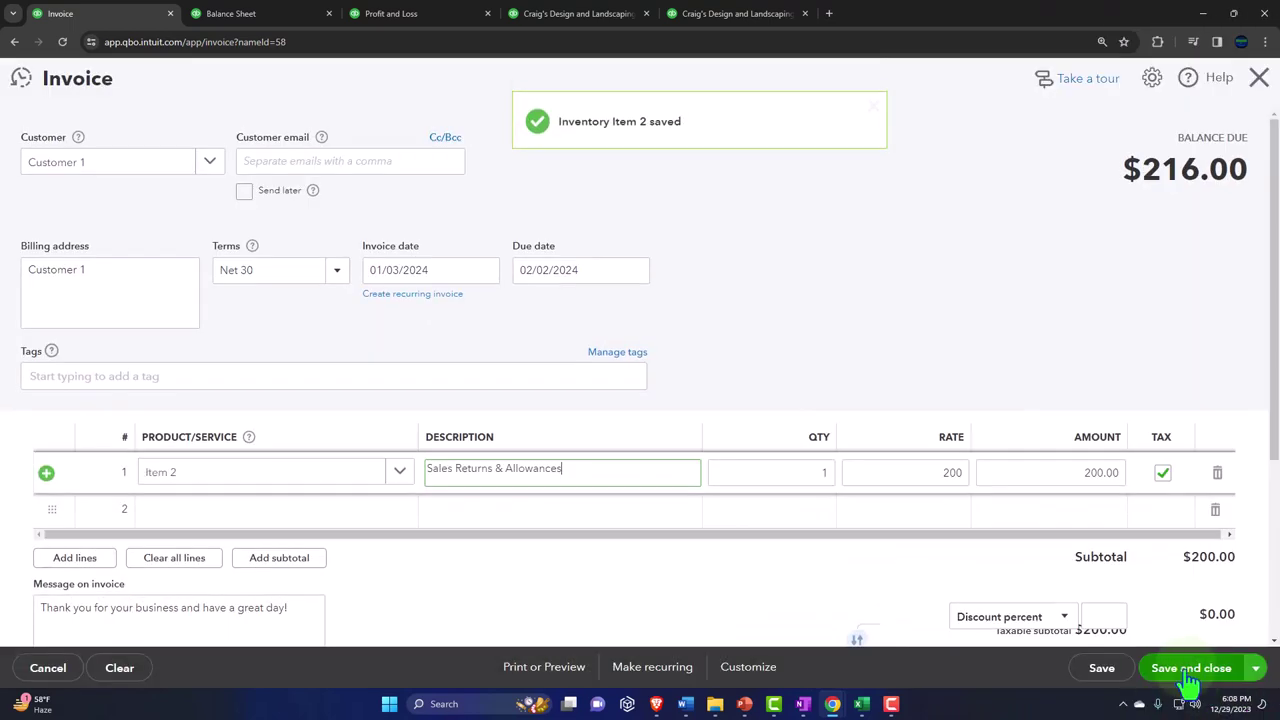
Review the Item 2 line, sales tax and total on the Customer 1 invoice, and save and close it.
{"action": "scroll", "coordinate": [755, 558], "scroll_direction": "down", "scroll_amount": 2}
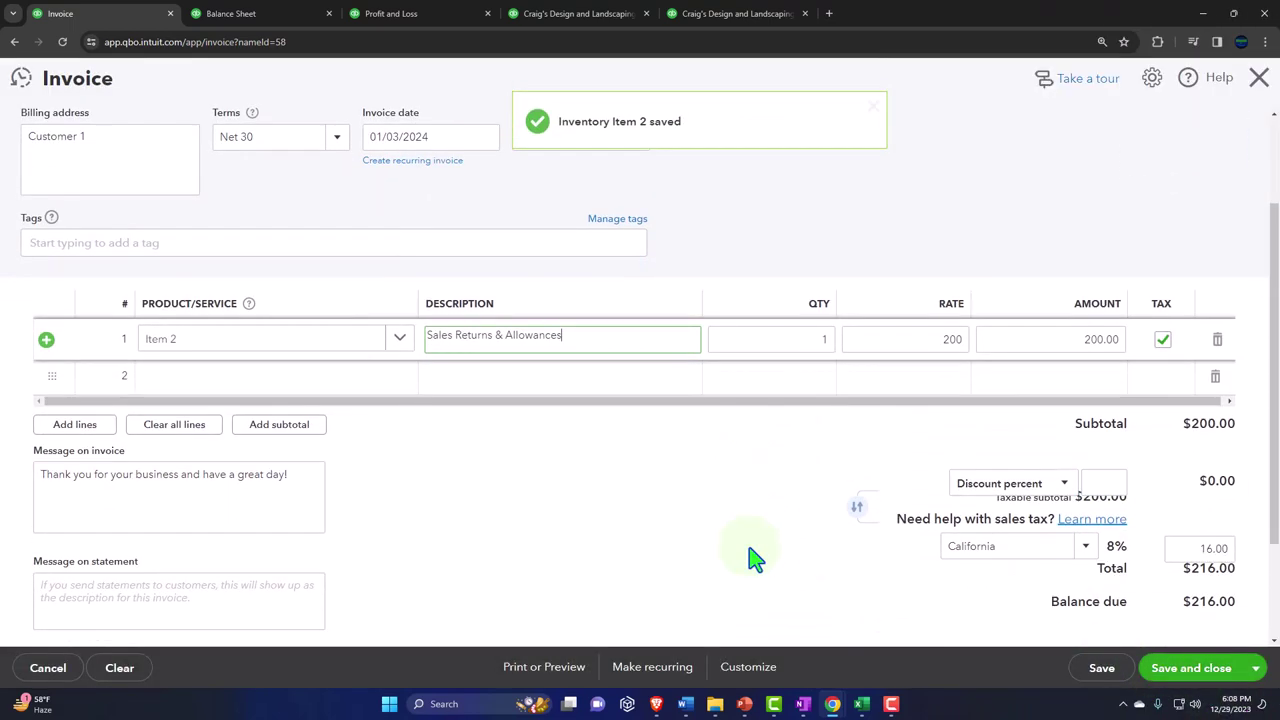
{"action": "scroll", "coordinate": [755, 558], "scroll_direction": "up", "scroll_amount": 2}
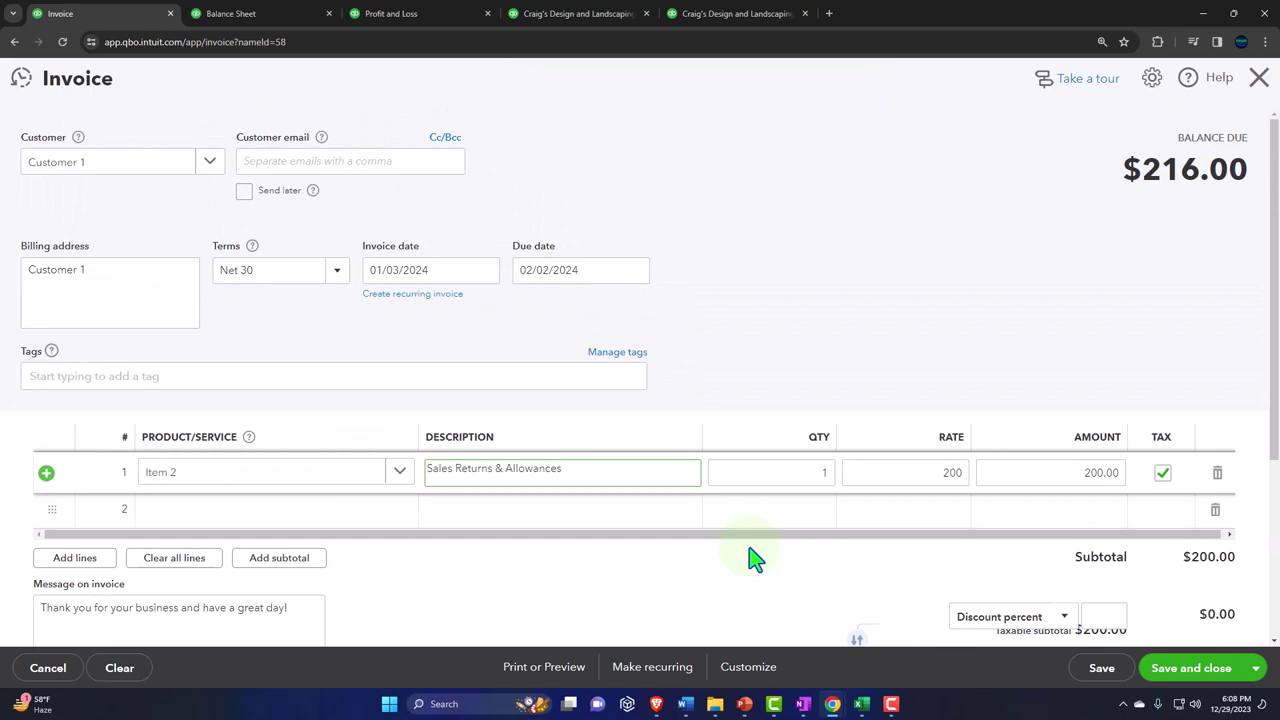
{"action": "scroll", "coordinate": [755, 558], "scroll_direction": "down", "scroll_amount": 2}
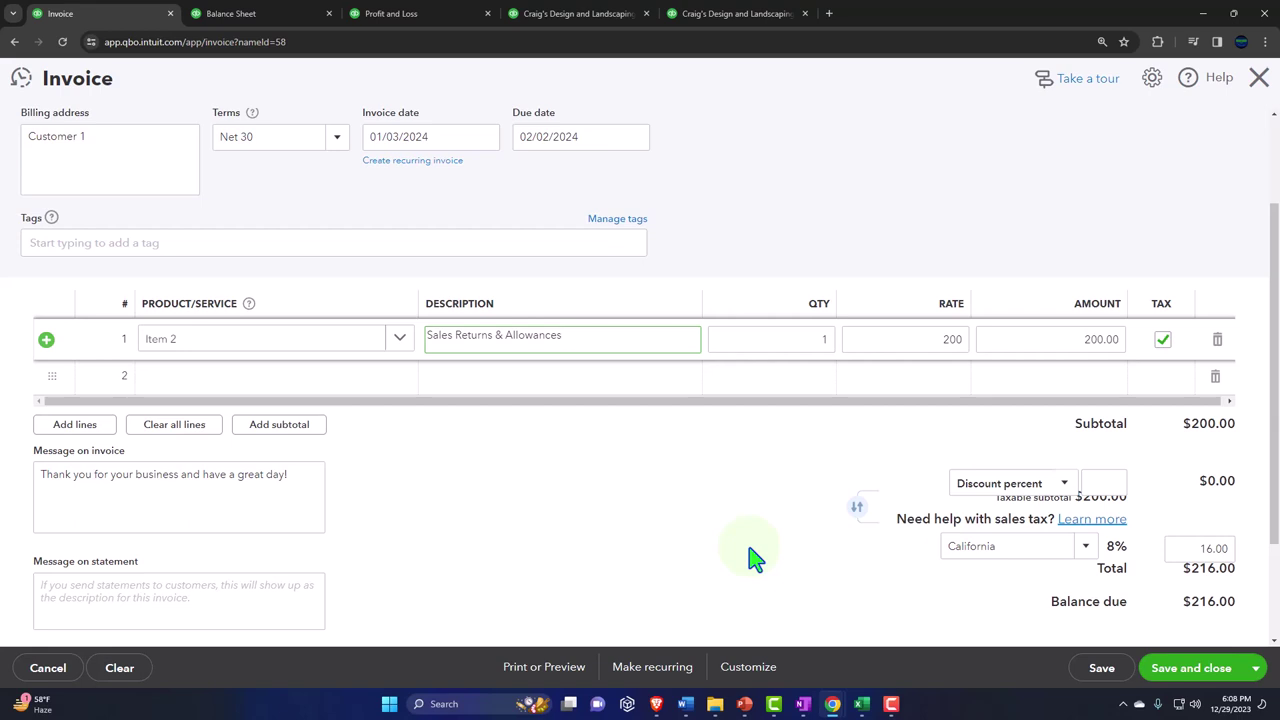
{"action": "scroll", "coordinate": [755, 558], "scroll_direction": "up", "scroll_amount": 2}
{"action": "scroll", "coordinate": [1000, 650], "scroll_direction": "down", "scroll_amount": 1}
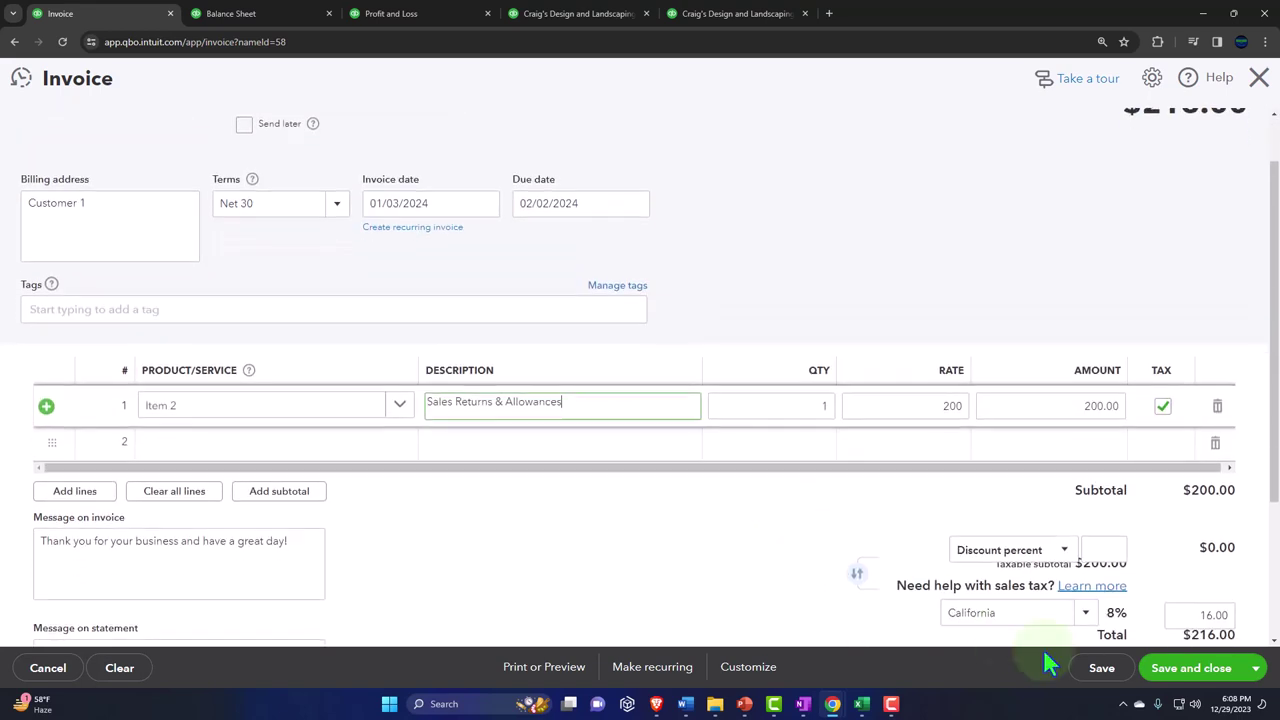
{"action": "left_click", "coordinate": [1190, 686]}
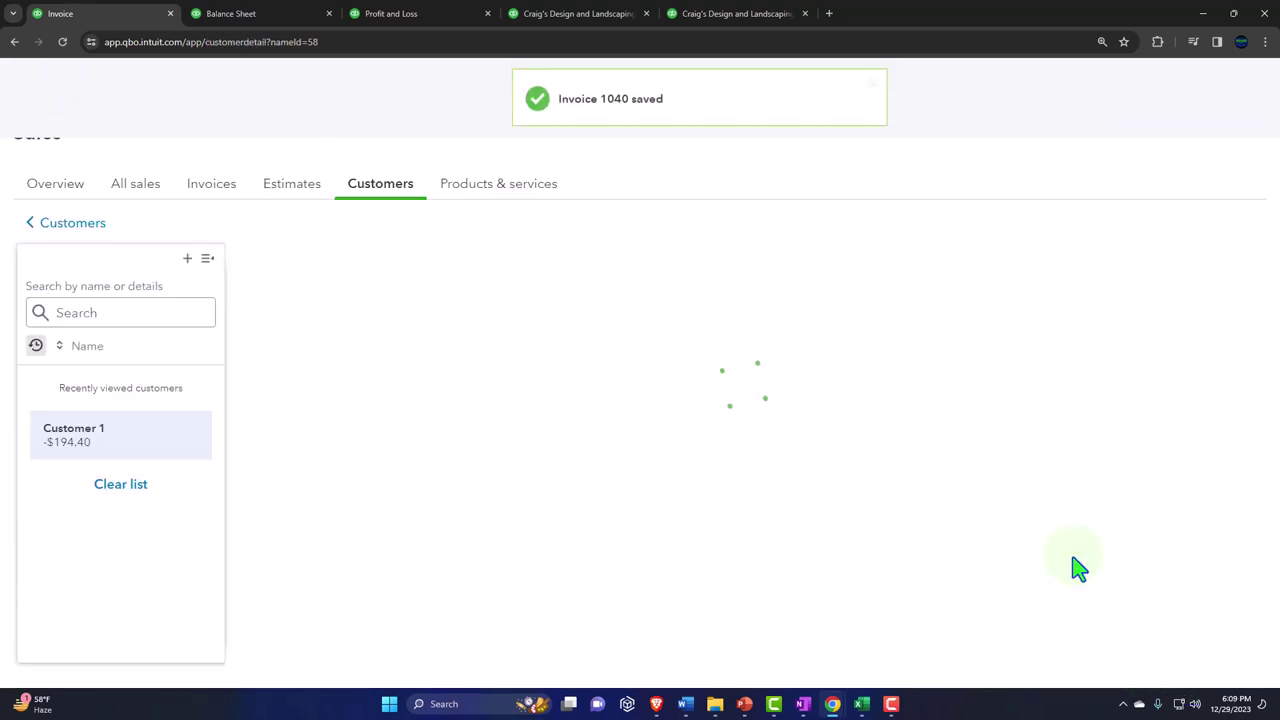
Open the 1/3/24 invoice from Customer 1's transaction list, examine its amount received and balance due, and close it.
{"action": "scroll", "coordinate": [835, 490], "scroll_direction": "down", "scroll_amount": 3}
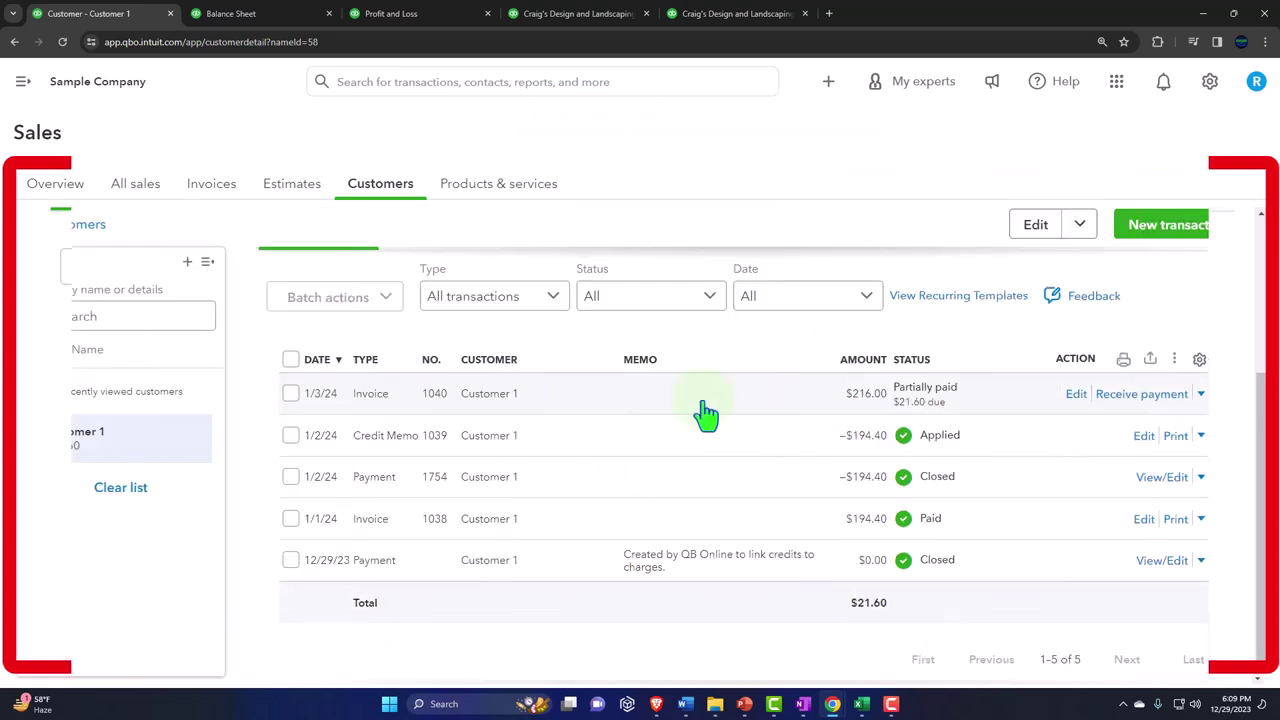
{"action": "left_click", "coordinate": [593, 408]}
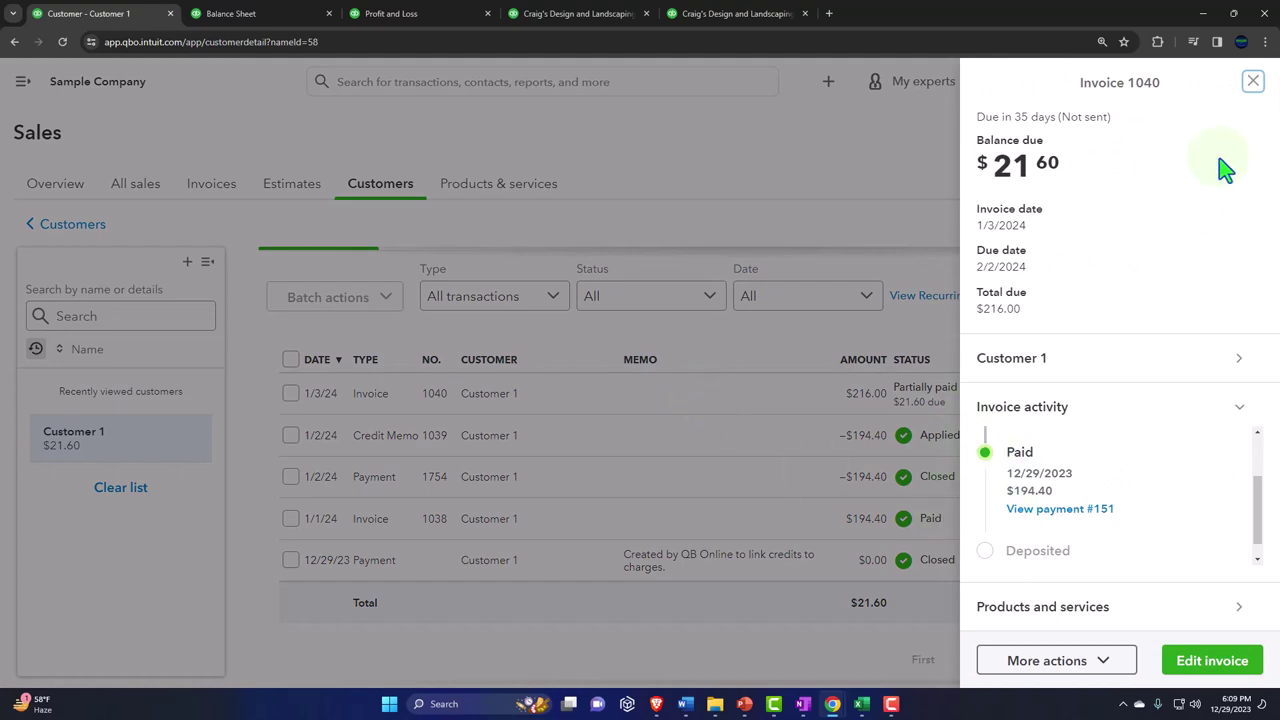
{"action": "left_click", "coordinate": [1252, 81]}
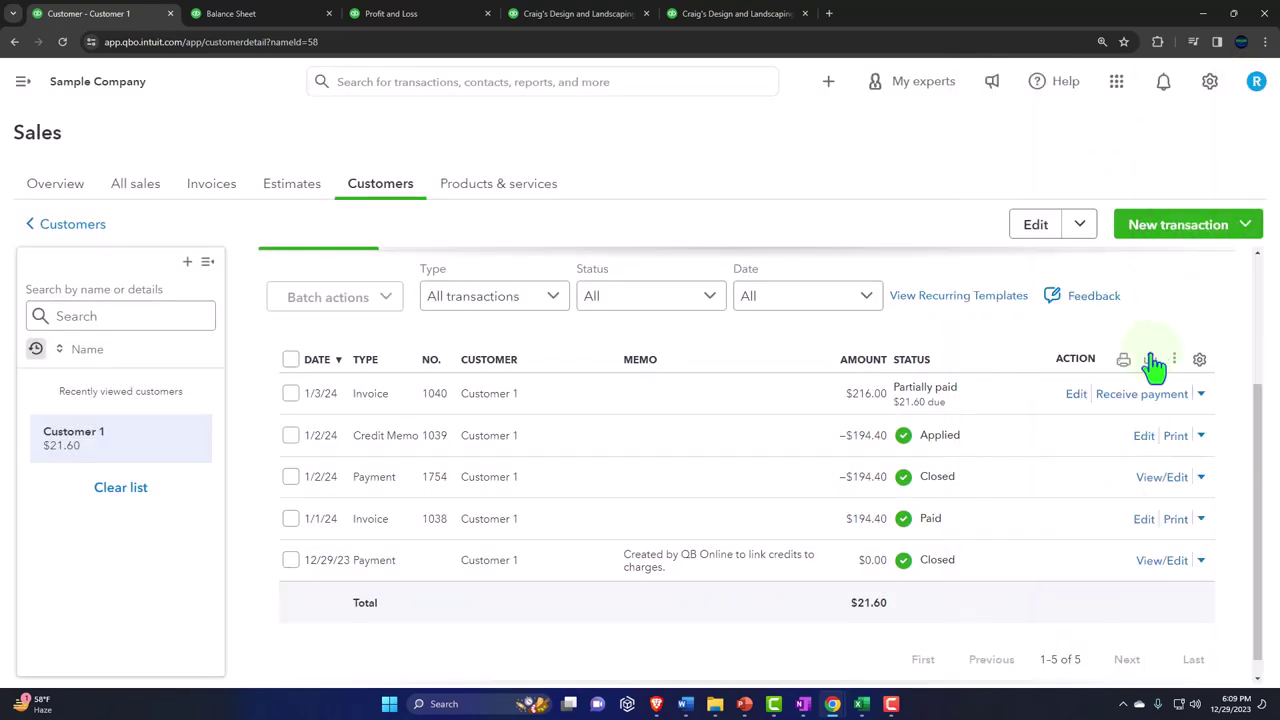
{"action": "left_click", "coordinate": [1076, 394]}
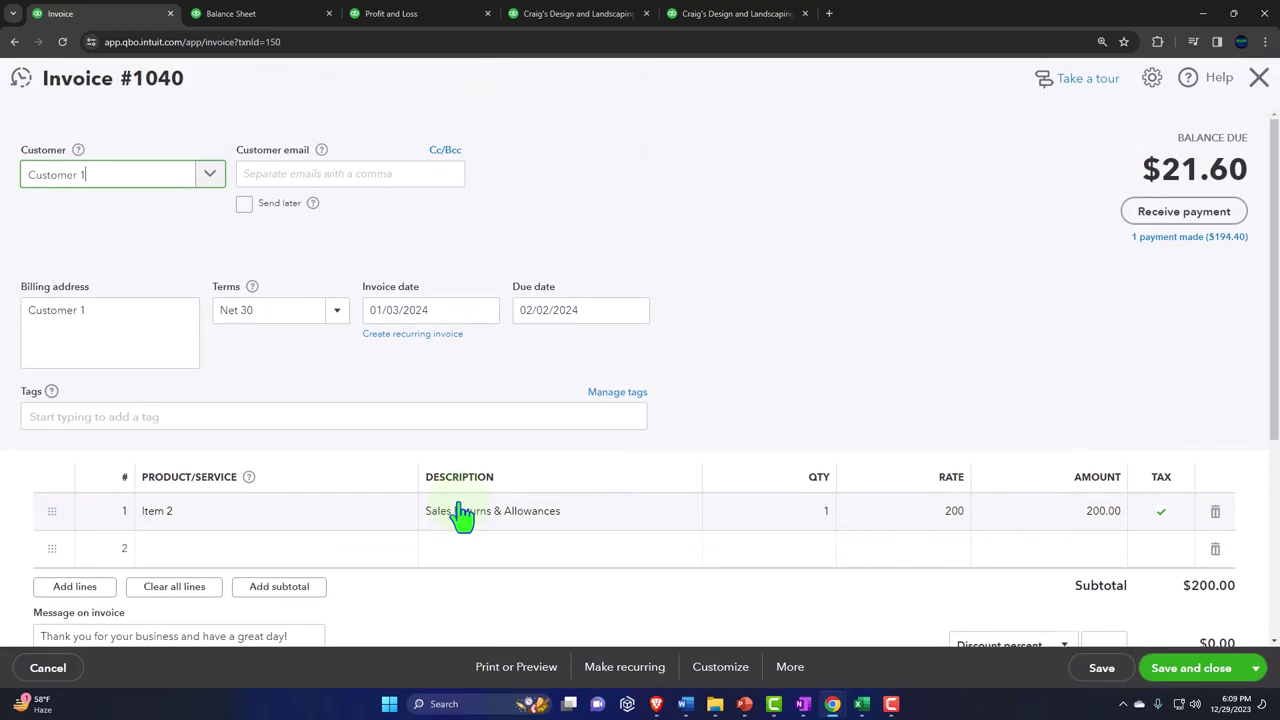
{"action": "scroll", "coordinate": [737, 474], "scroll_direction": "down", "scroll_amount": 3}
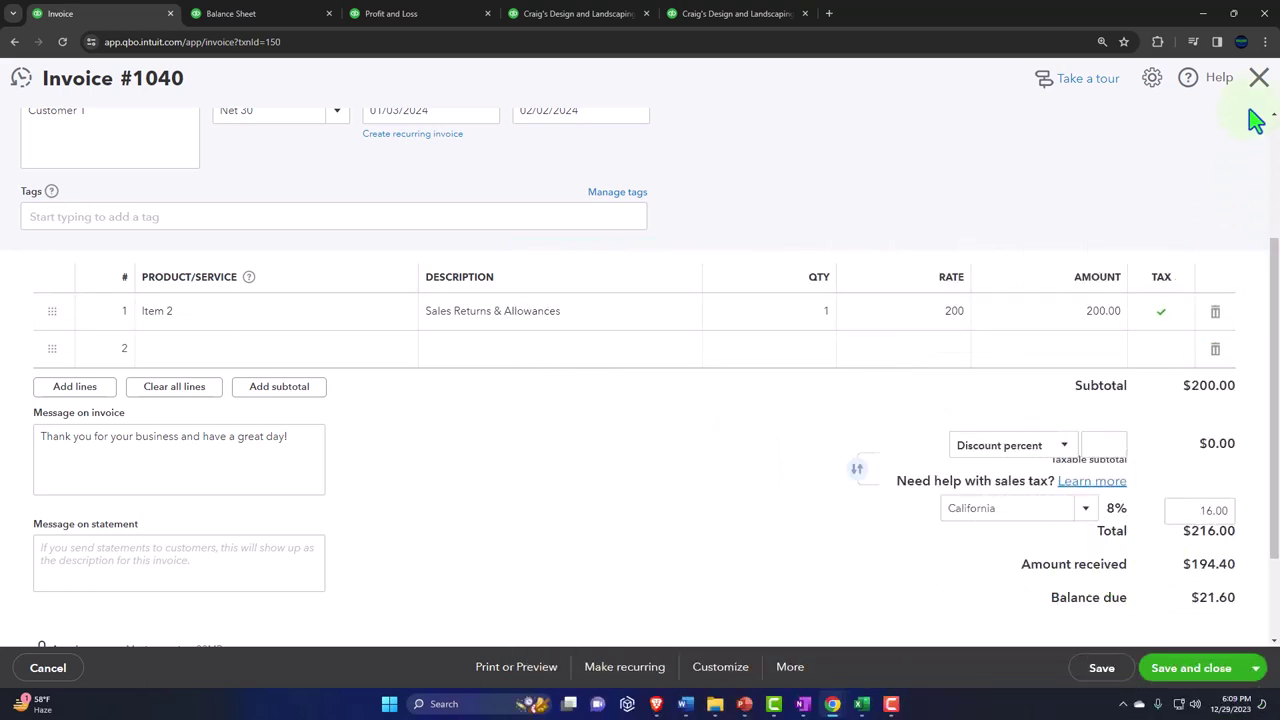
{"action": "left_click", "coordinate": [1258, 78]}
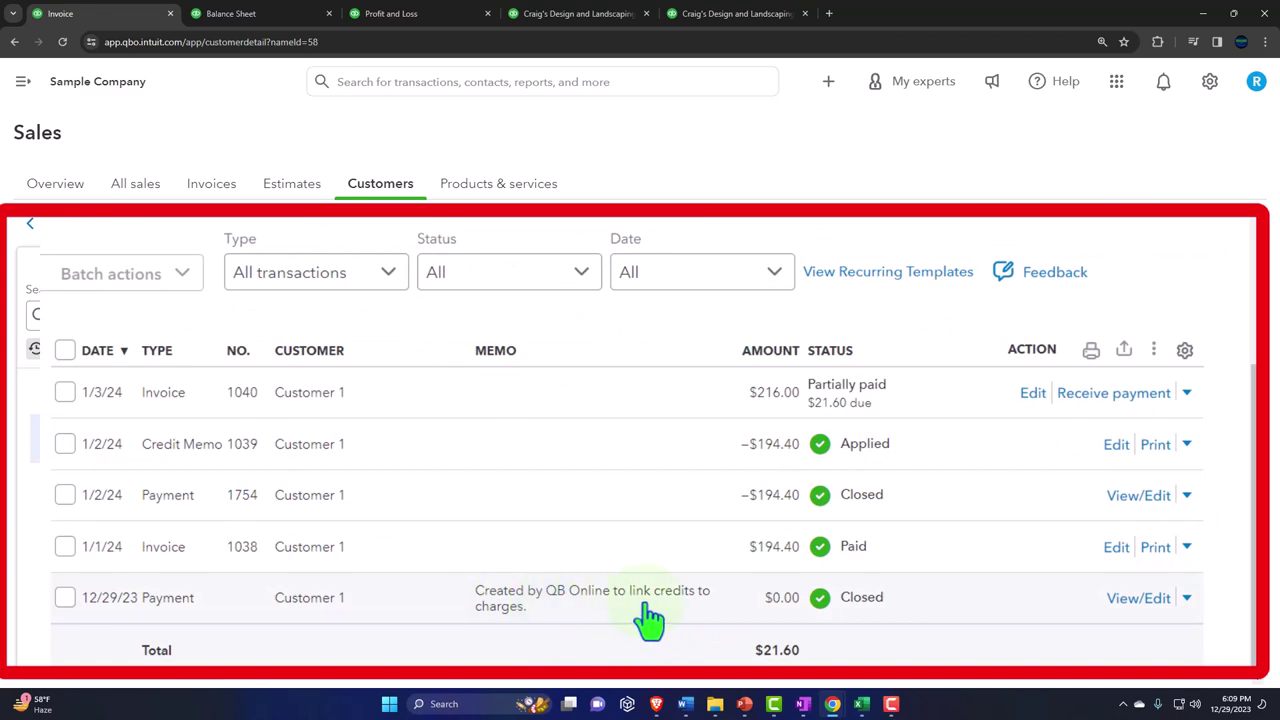
Open the 12/29/23 payment in Customer 1's list and examine how it links the credit memo to the new invoice.
{"action": "left_click", "coordinate": [195, 620]}
{"action": "left_click", "coordinate": [198, 622]}
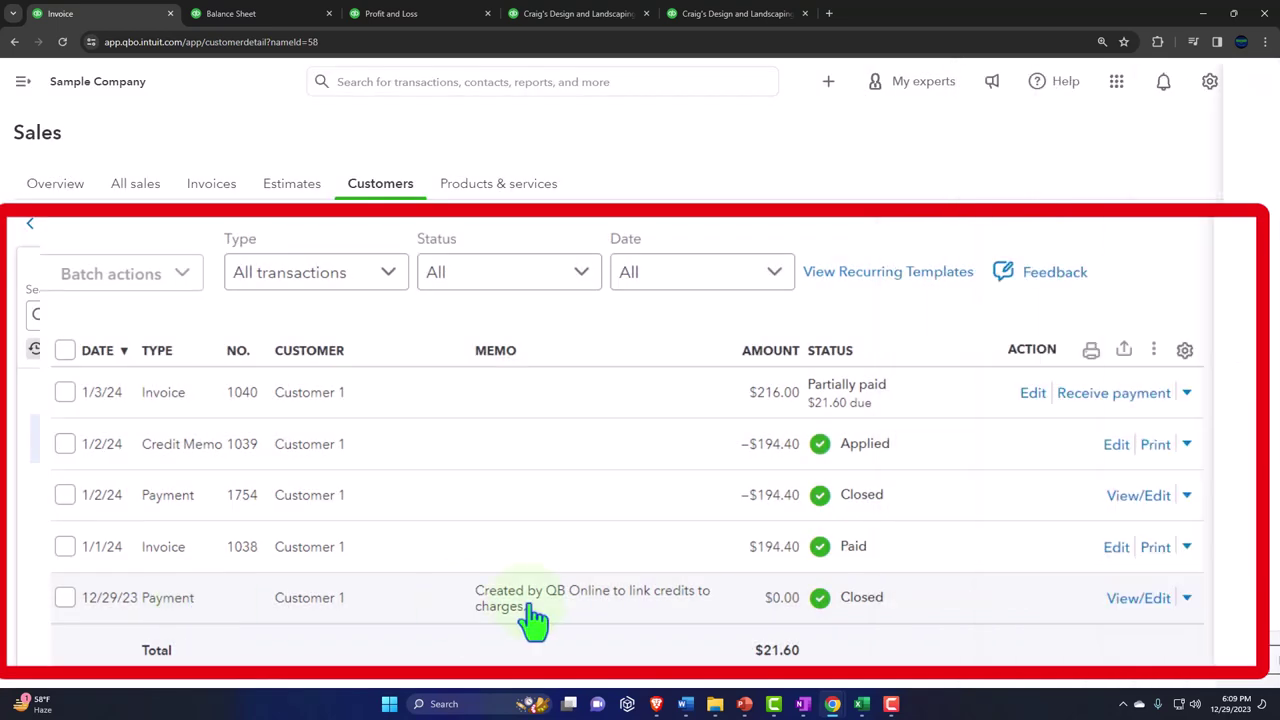
{"action": "left_click", "coordinate": [1140, 600]}
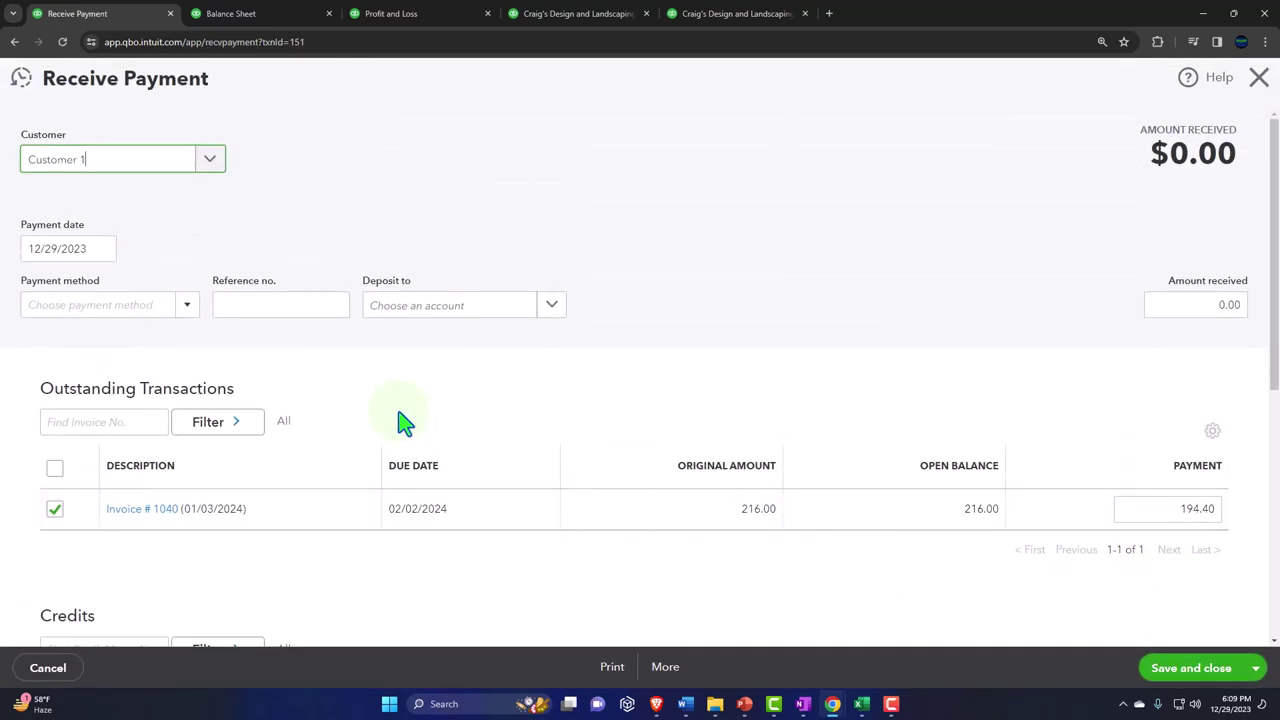
{"action": "scroll", "coordinate": [107, 120], "scroll_direction": "down", "scroll_amount": 2}
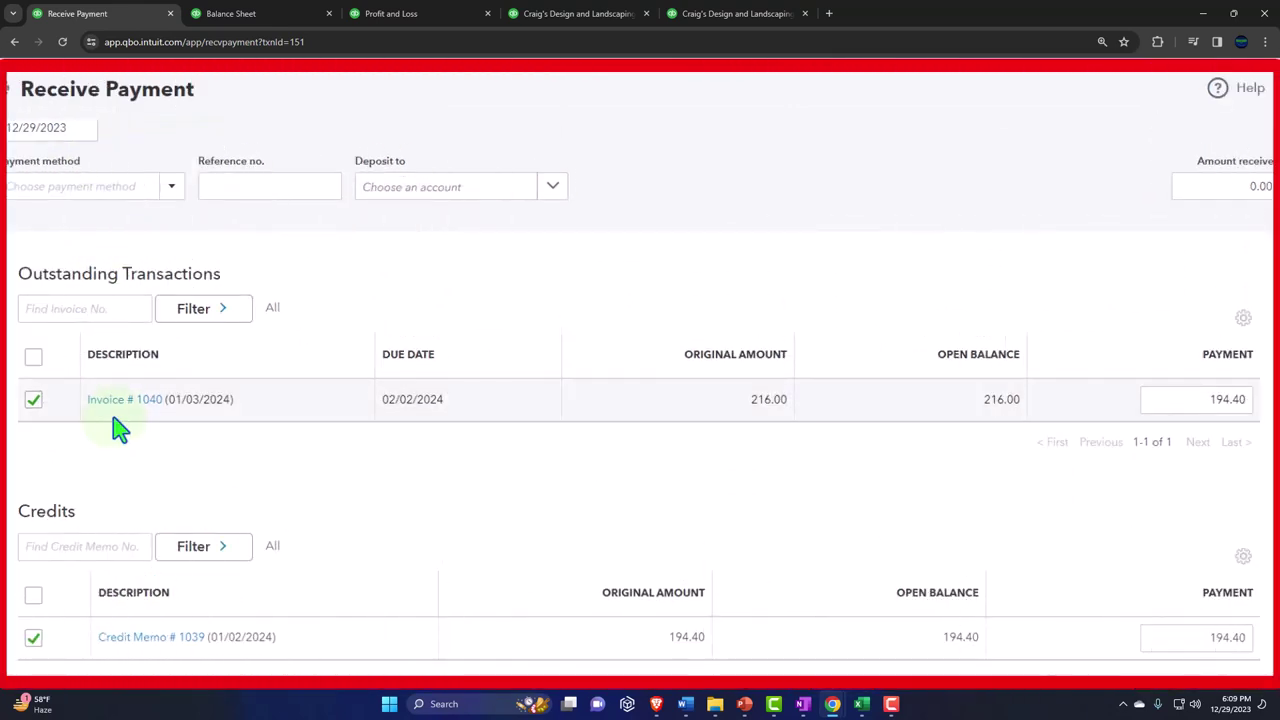
{"action": "scroll", "coordinate": [118, 428], "scroll_direction": "up", "scroll_amount": 2}
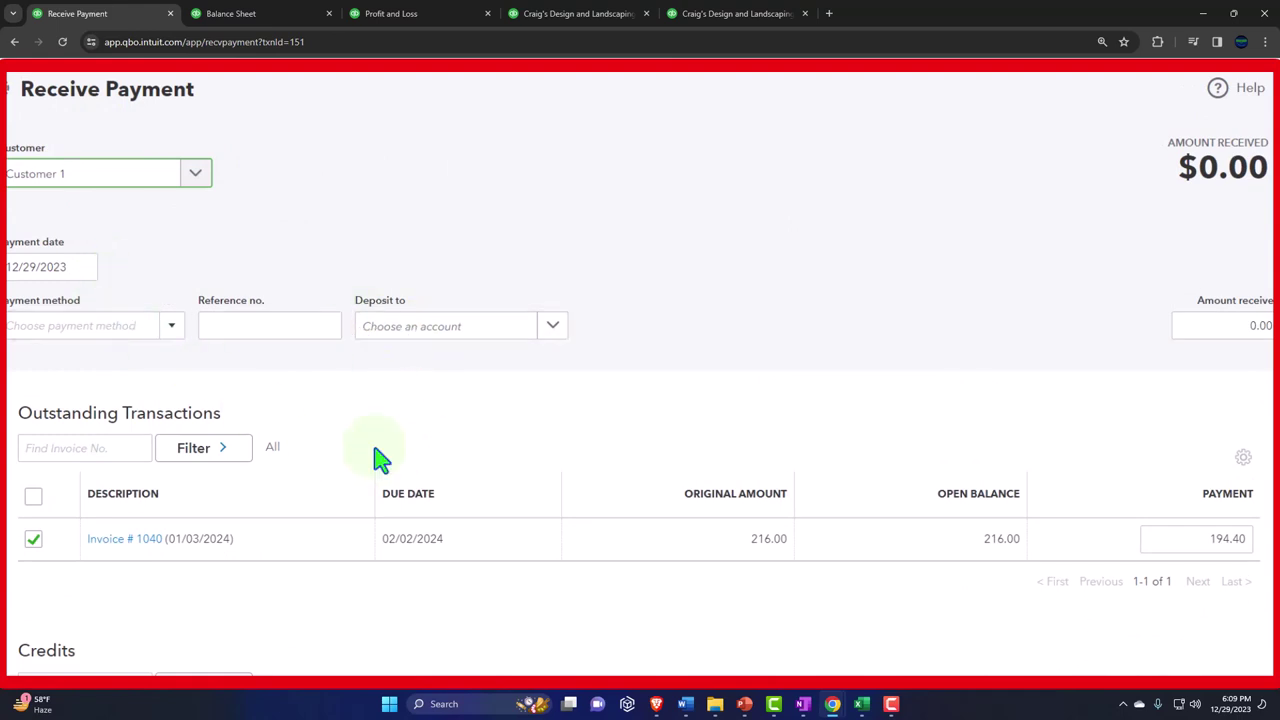
{"action": "scroll", "coordinate": [380, 458], "scroll_direction": "down", "scroll_amount": 2}
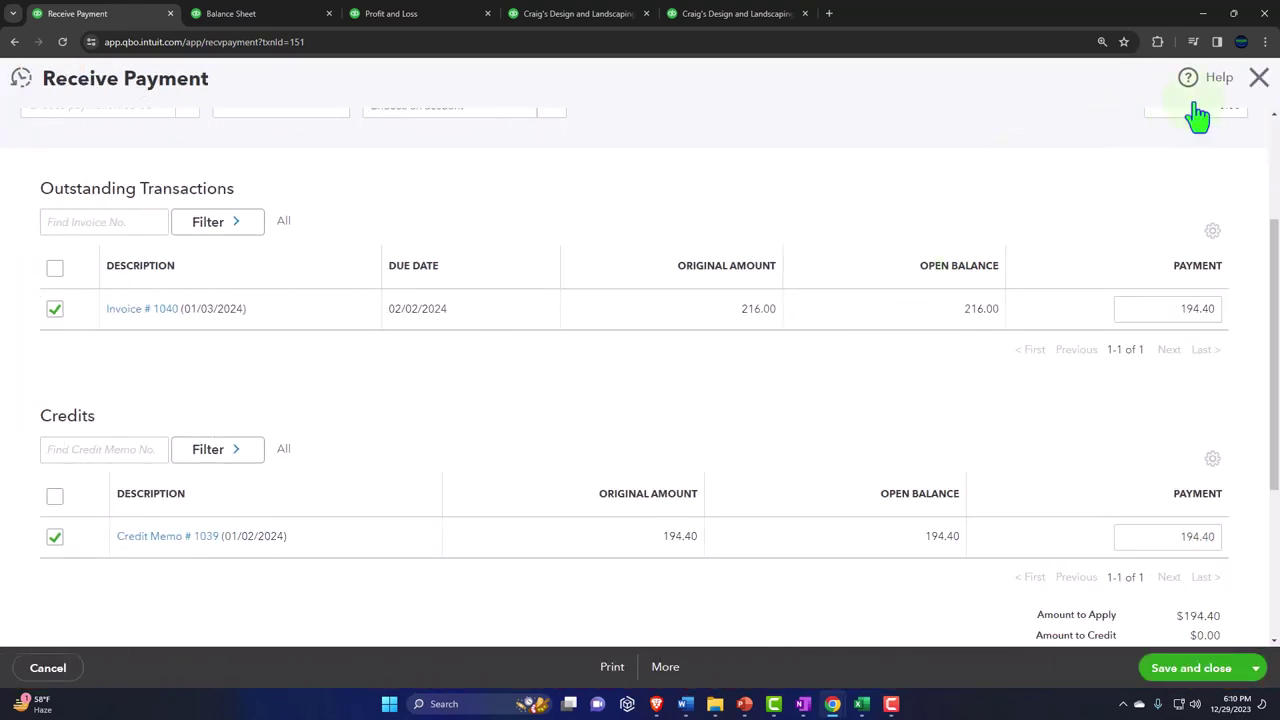
Close the payment, rerun the 2024 balance sheet, and examine the transactions behind Accounts Receivable (A/R).
{"action": "left_click", "coordinate": [1259, 80]}
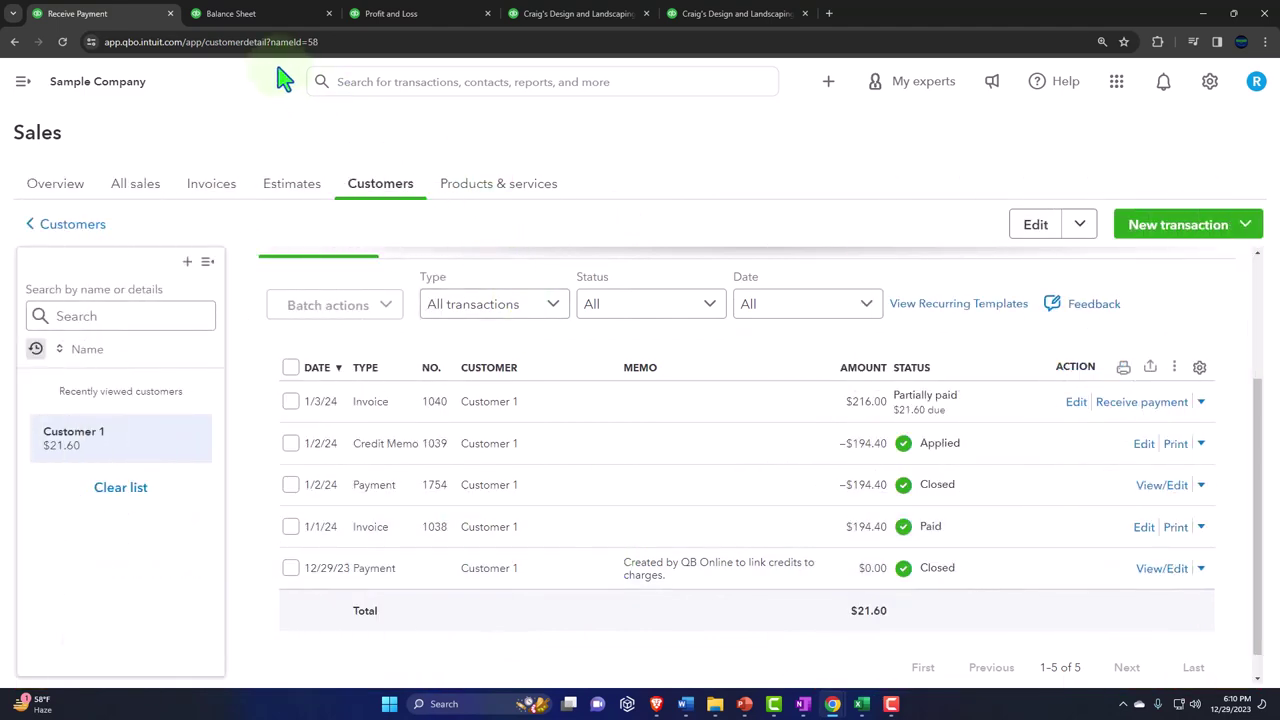
{"action": "left_click", "coordinate": [240, 14]}
{"action": "scroll", "coordinate": [450, 322], "scroll_direction": "down", "scroll_amount": 1}
{"action": "scroll", "coordinate": [606, 326], "scroll_direction": "up", "scroll_amount": 3}
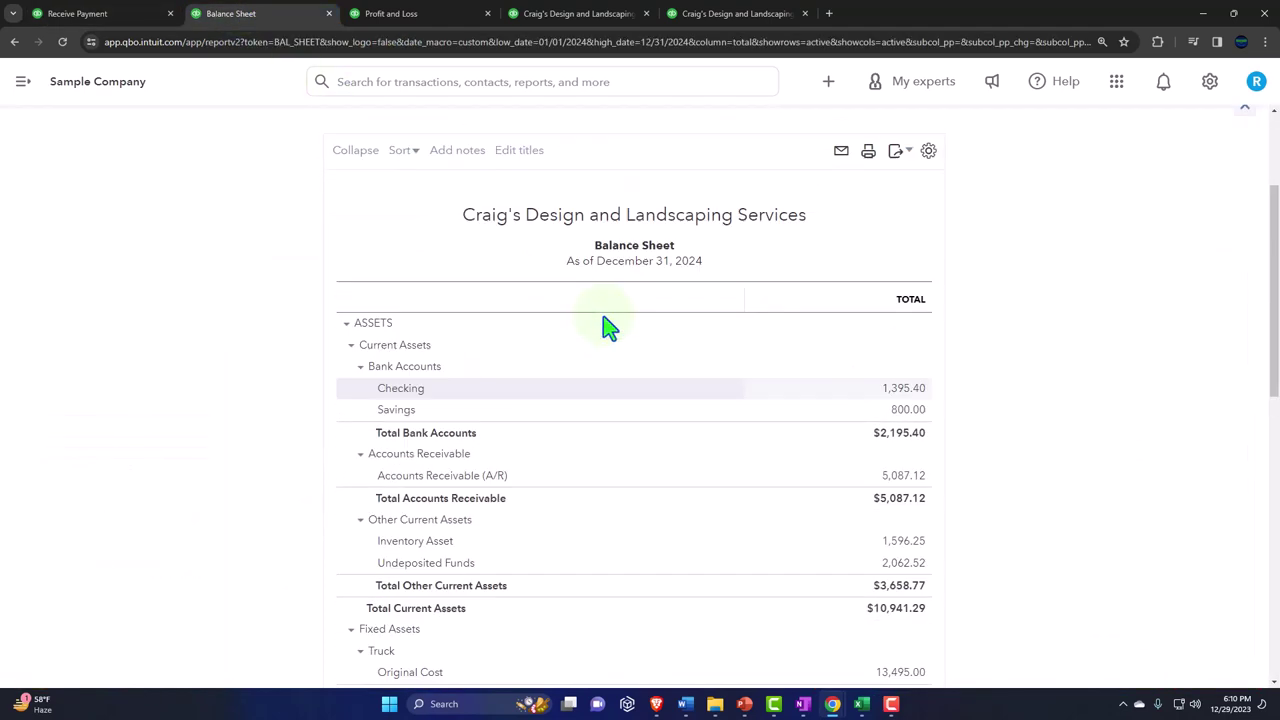
{"action": "left_click", "coordinate": [757, 262]}
{"action": "scroll", "coordinate": [740, 270], "scroll_direction": "down", "scroll_amount": 3}
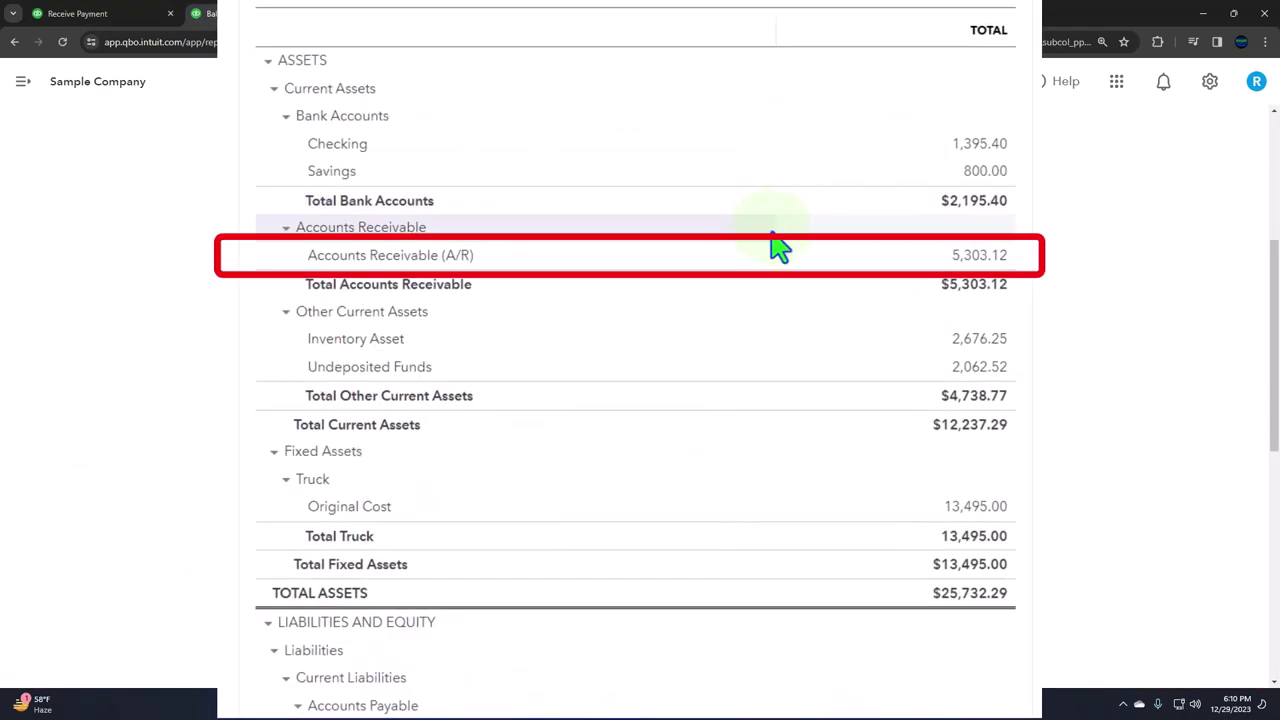
{"action": "left_click", "coordinate": [968, 258]}
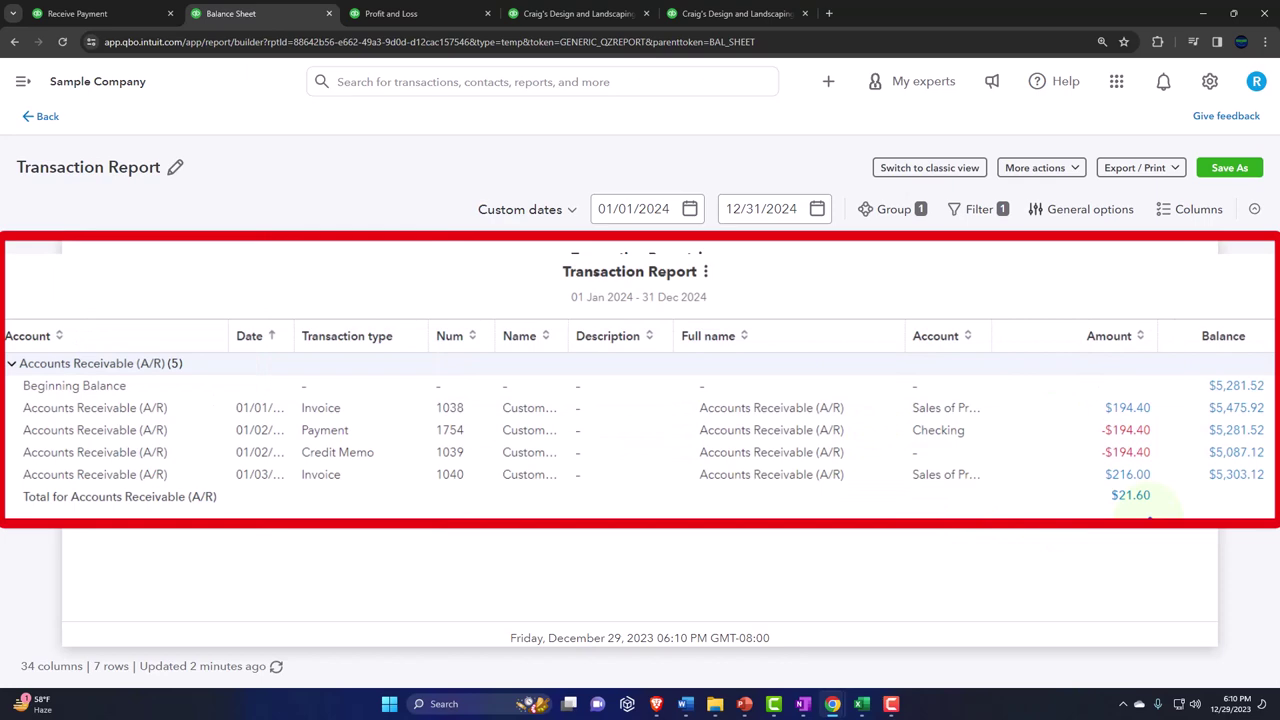
{"action": "left_click", "coordinate": [44, 120]}
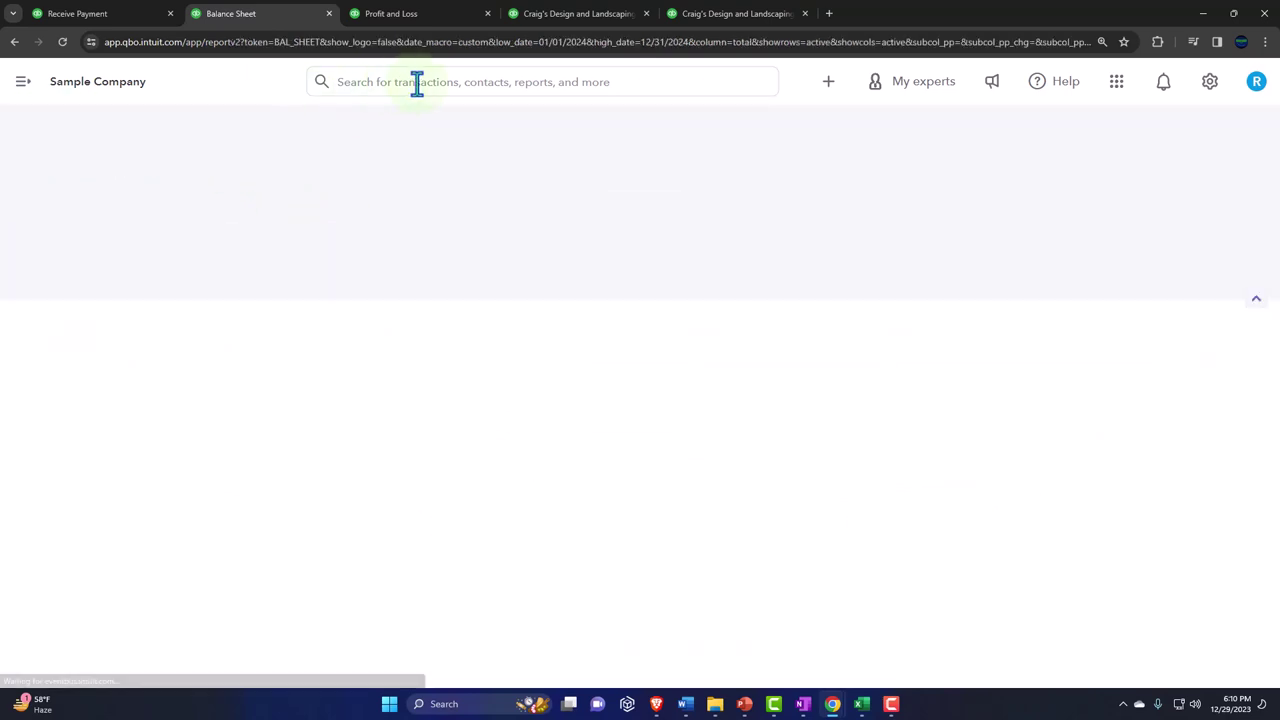
Rerun the Customer Balance Detail report for all dates and examine Customer 1's open balance.
{"action": "left_click", "coordinate": [575, 14]}
{"action": "scroll", "coordinate": [700, 285], "scroll_direction": "up", "scroll_amount": 3}
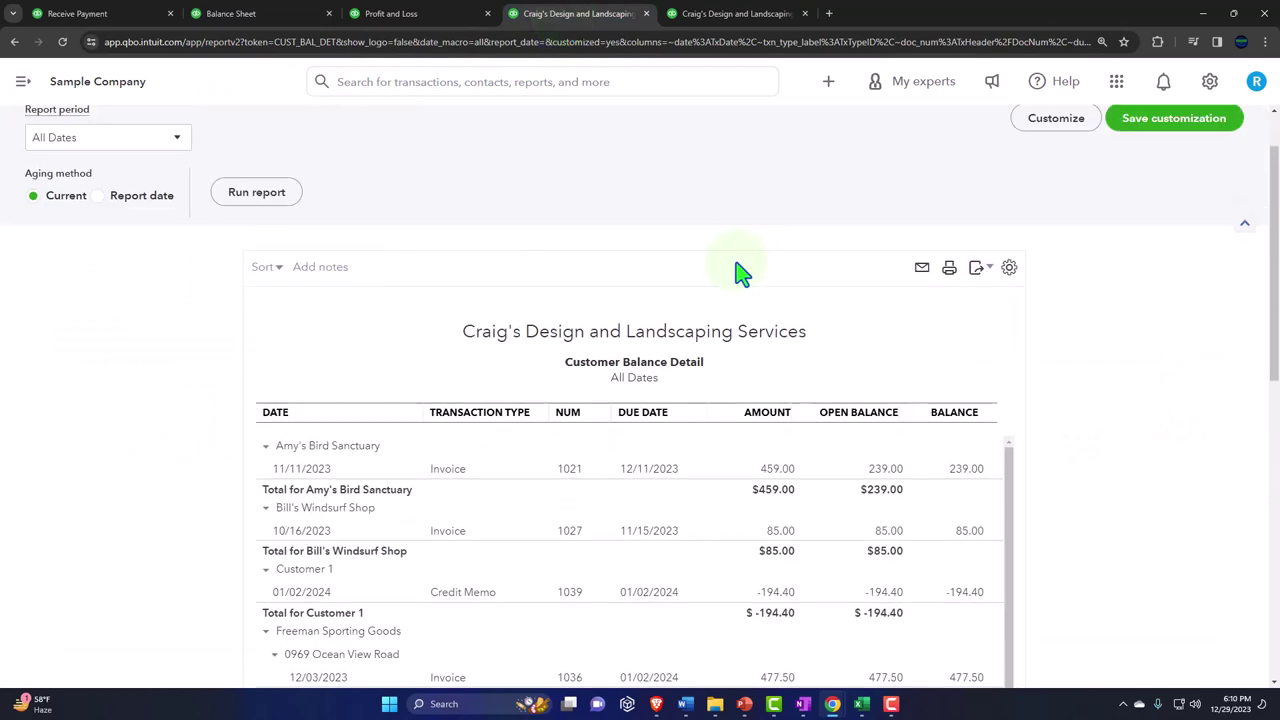
{"action": "left_click", "coordinate": [251, 195]}
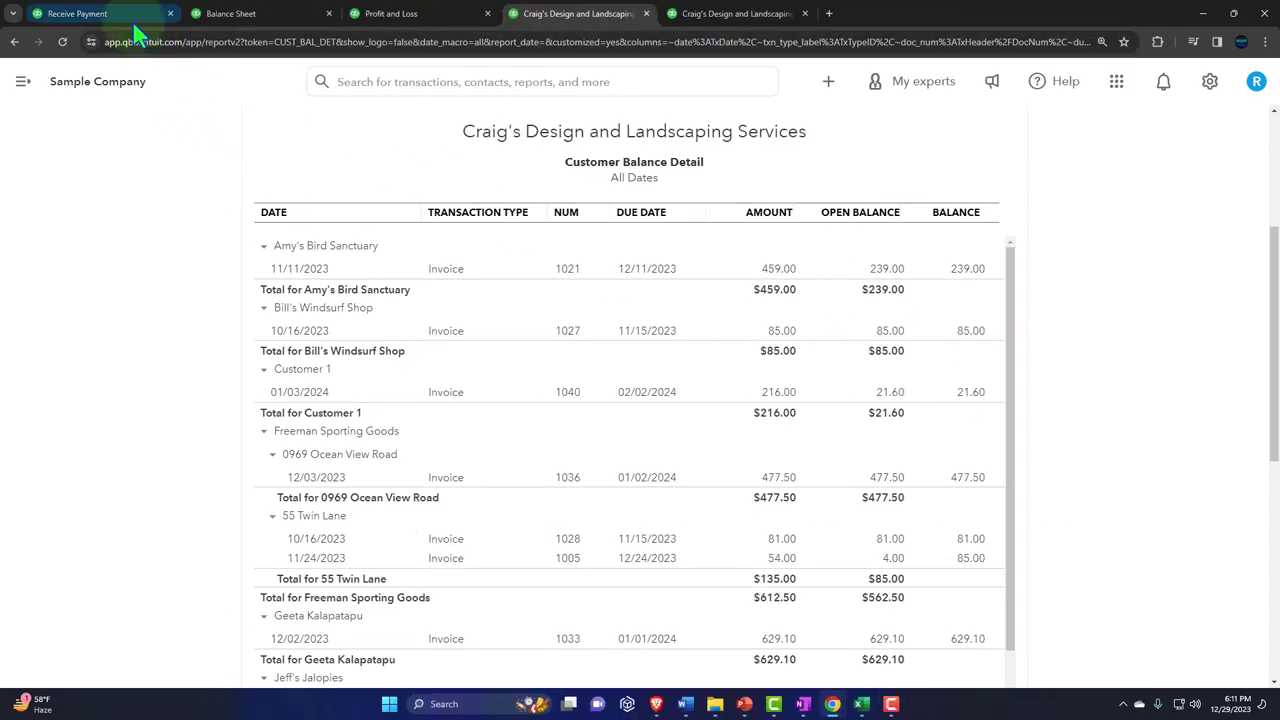
Start a sales receipt from the Customer 1 page and add Customer 2 as its new customer.
{"action": "left_click", "coordinate": [130, 20]}
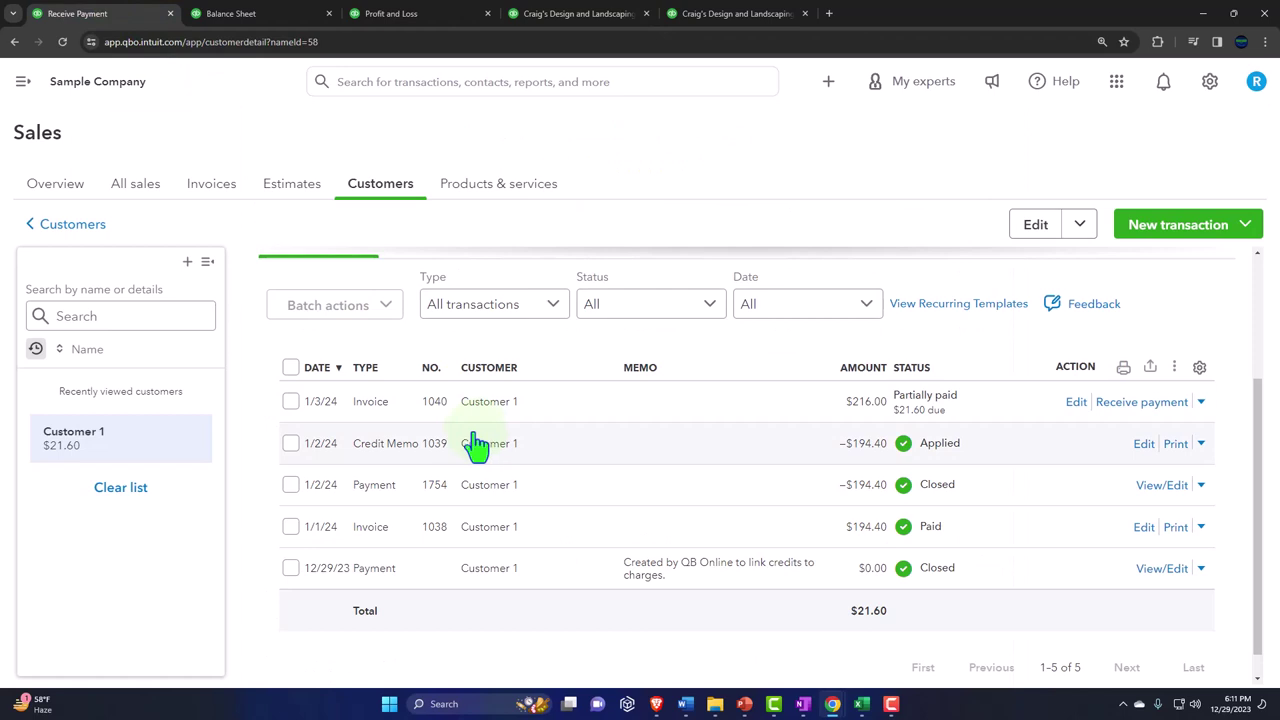
{"action": "left_click", "coordinate": [22, 83]}
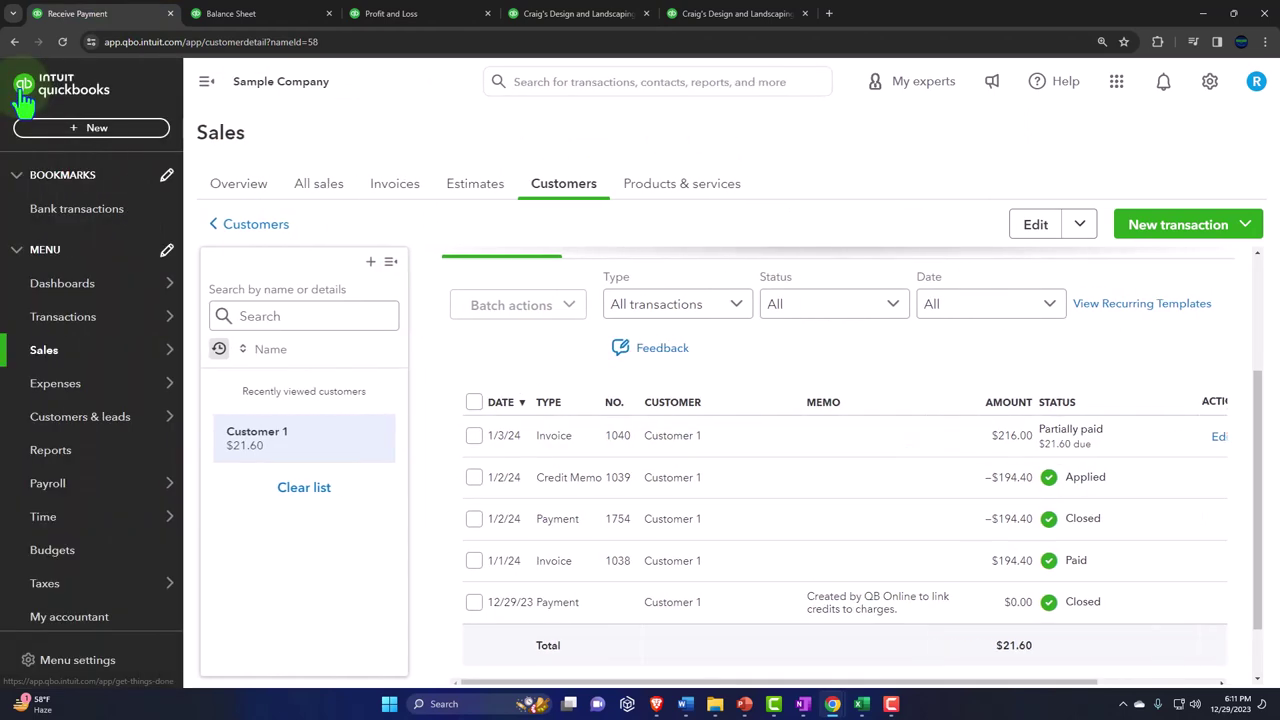
{"action": "left_click", "coordinate": [91, 127]}
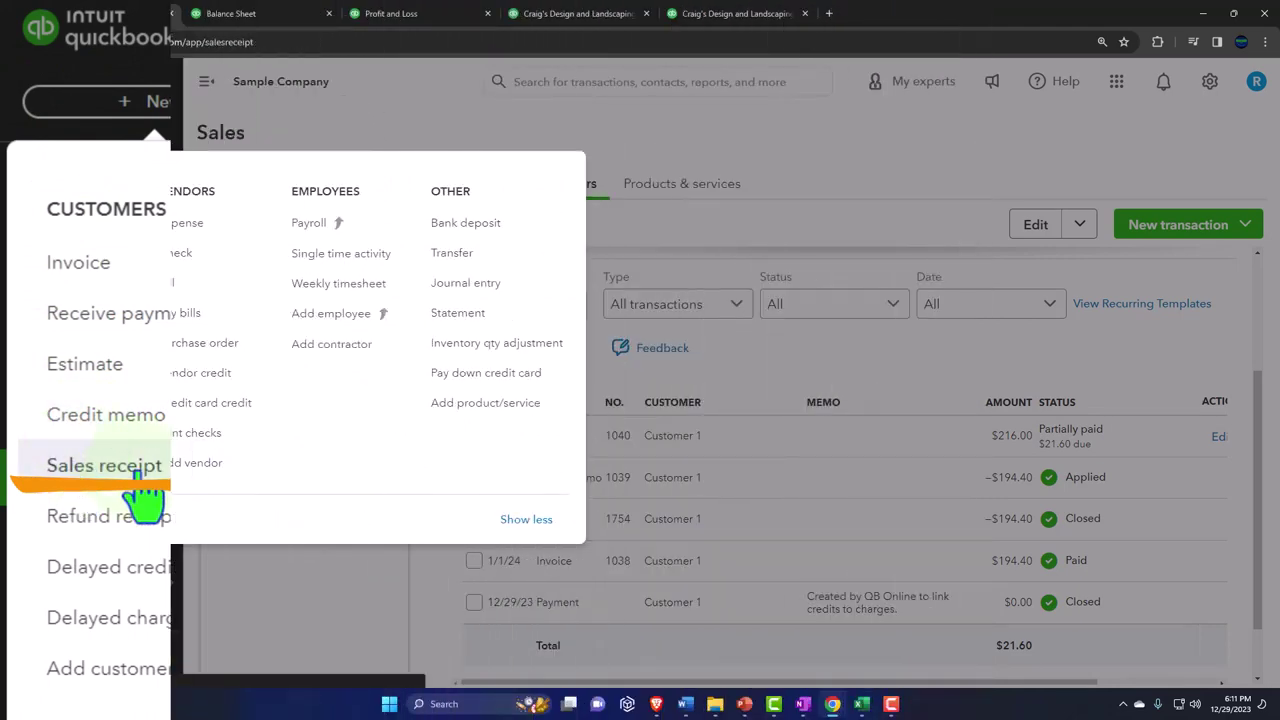
{"action": "left_click", "coordinate": [85, 362]}
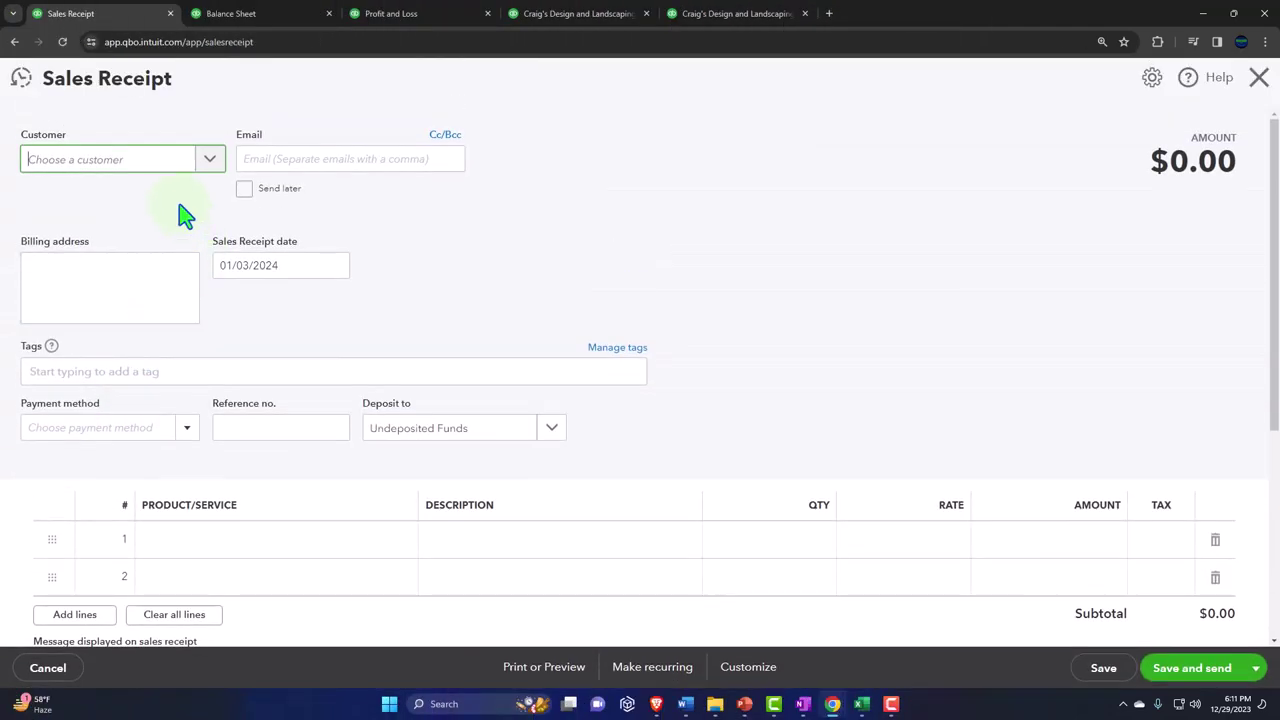
{"action": "type", "text": "Customer "}
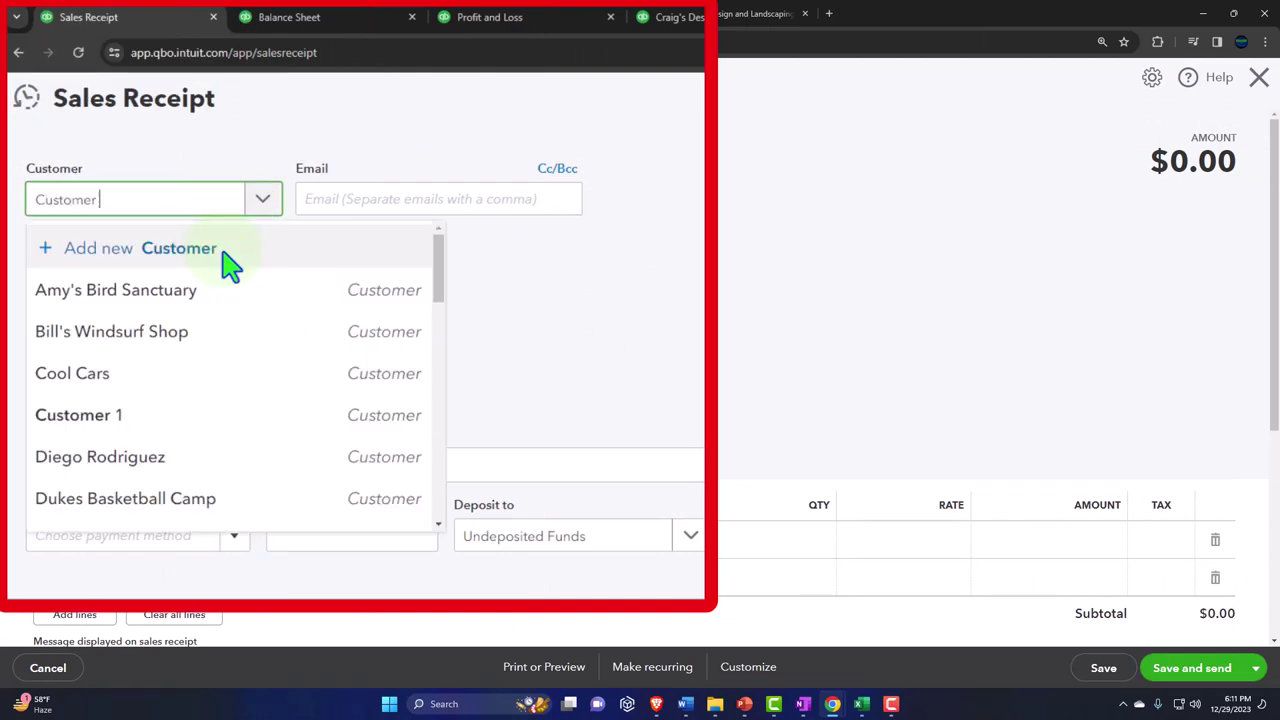
{"action": "type", "text": "2"}
{"action": "left_click", "coordinate": [225, 257]}
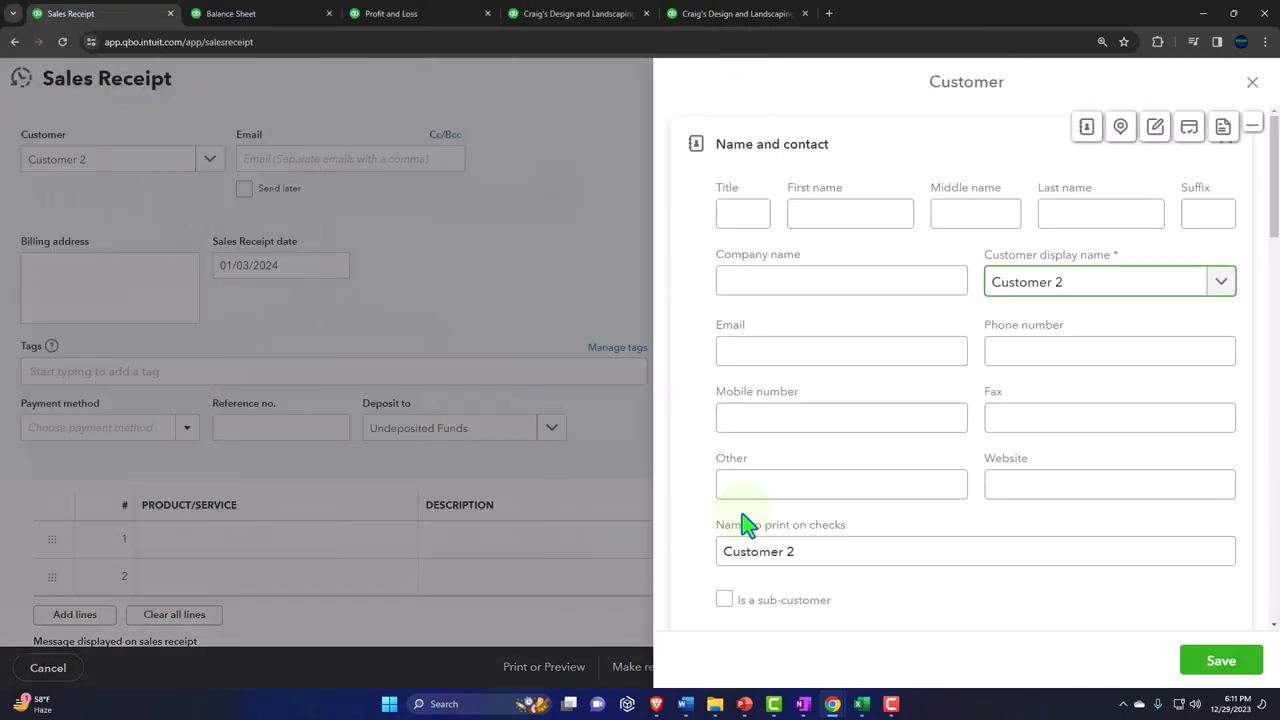
{"action": "left_click", "coordinate": [1221, 663]}
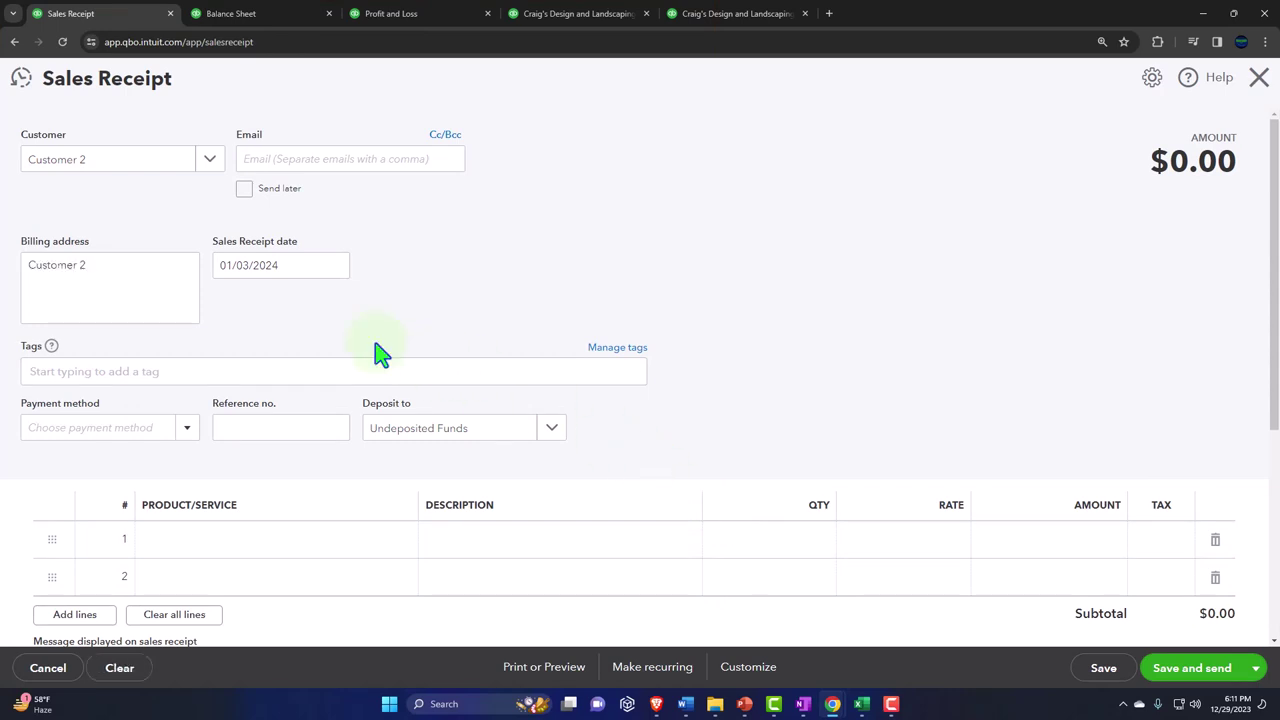
Date the sales receipt 01/04/2024, with payment method Check, reference no. 1754 and deposit to Checking.
{"action": "left_click", "coordinate": [295, 270]}
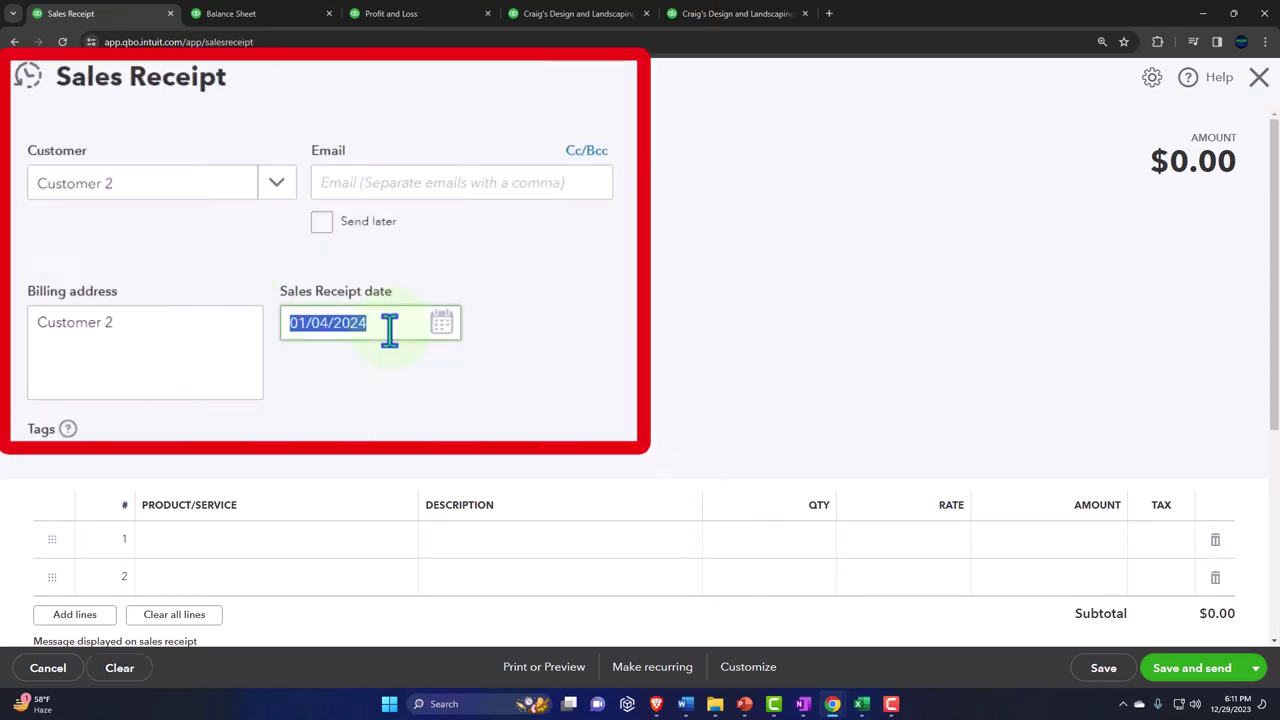
{"action": "key", "text": "Tab"}
{"action": "scroll", "coordinate": [286, 314], "scroll_direction": "down", "scroll_amount": 1}
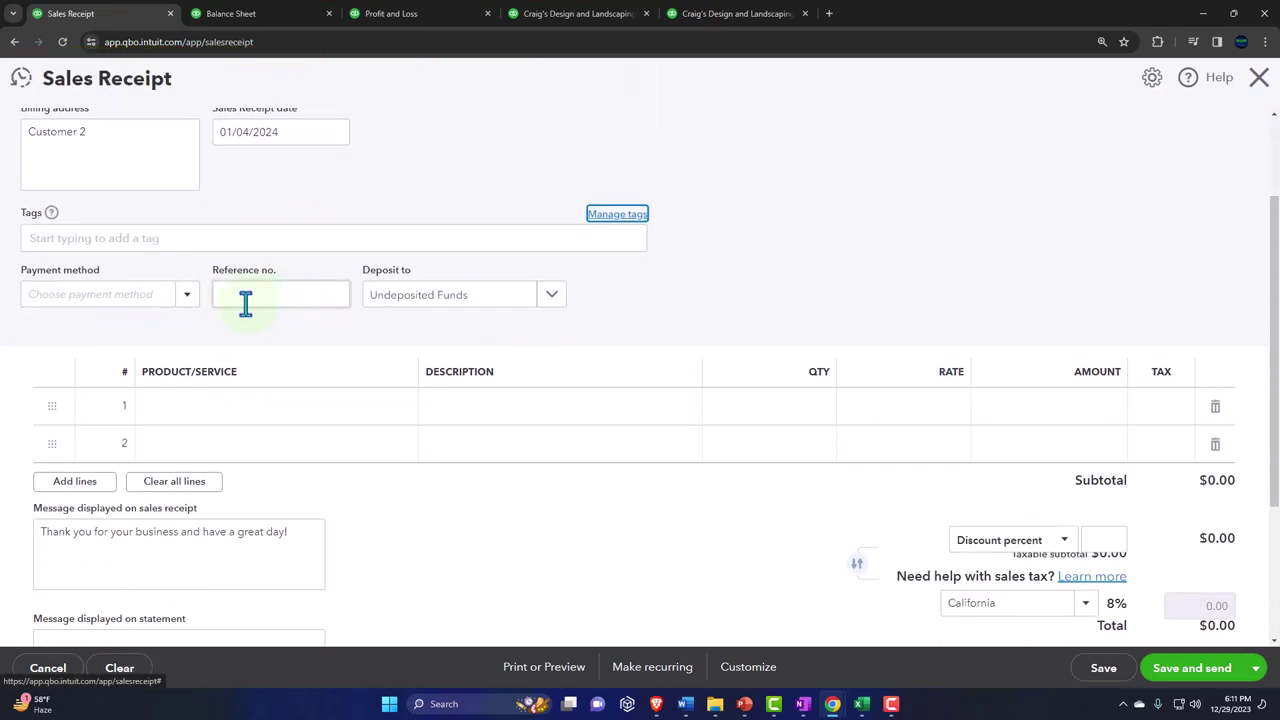
{"action": "left_click", "coordinate": [187, 295]}
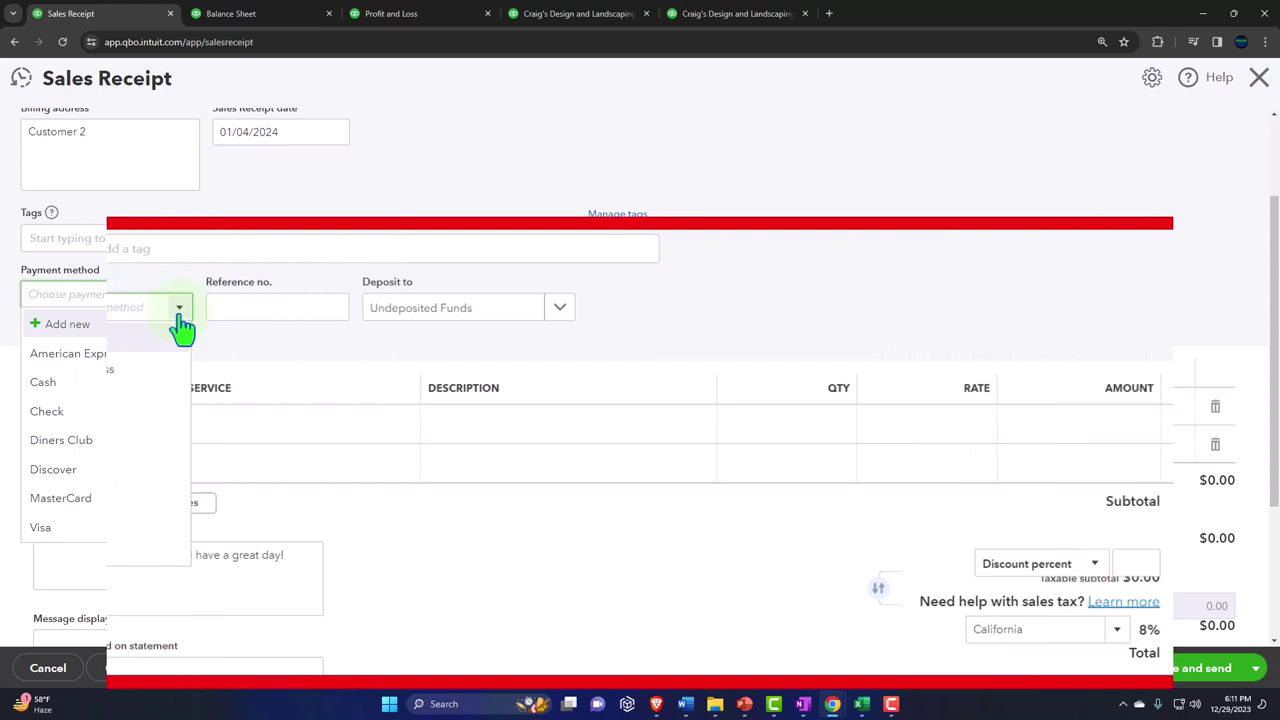
{"action": "left_click", "coordinate": [128, 430]}
{"action": "left_click", "coordinate": [243, 310]}
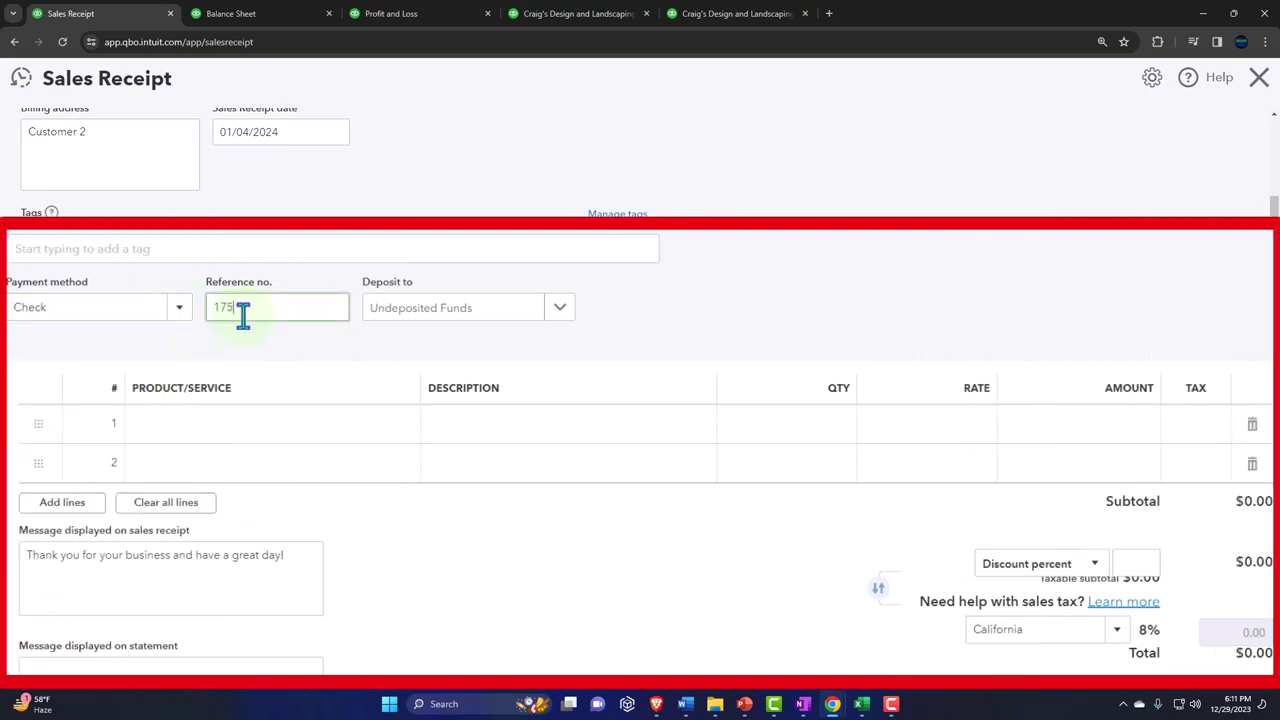
{"action": "left_click", "coordinate": [557, 308]}
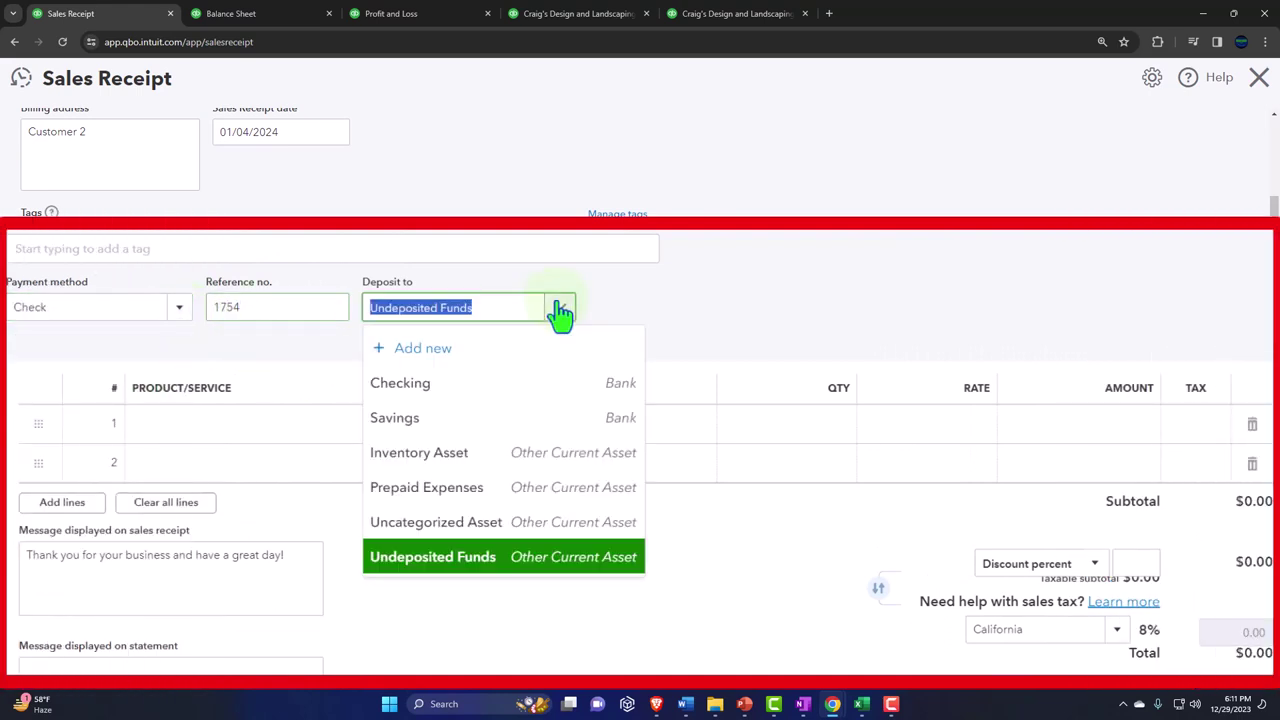
{"action": "left_click", "coordinate": [500, 384]}
Add Item 1 to the first line of the sales receipt and review the tax, total and amount received.
{"action": "left_click", "coordinate": [272, 438]}
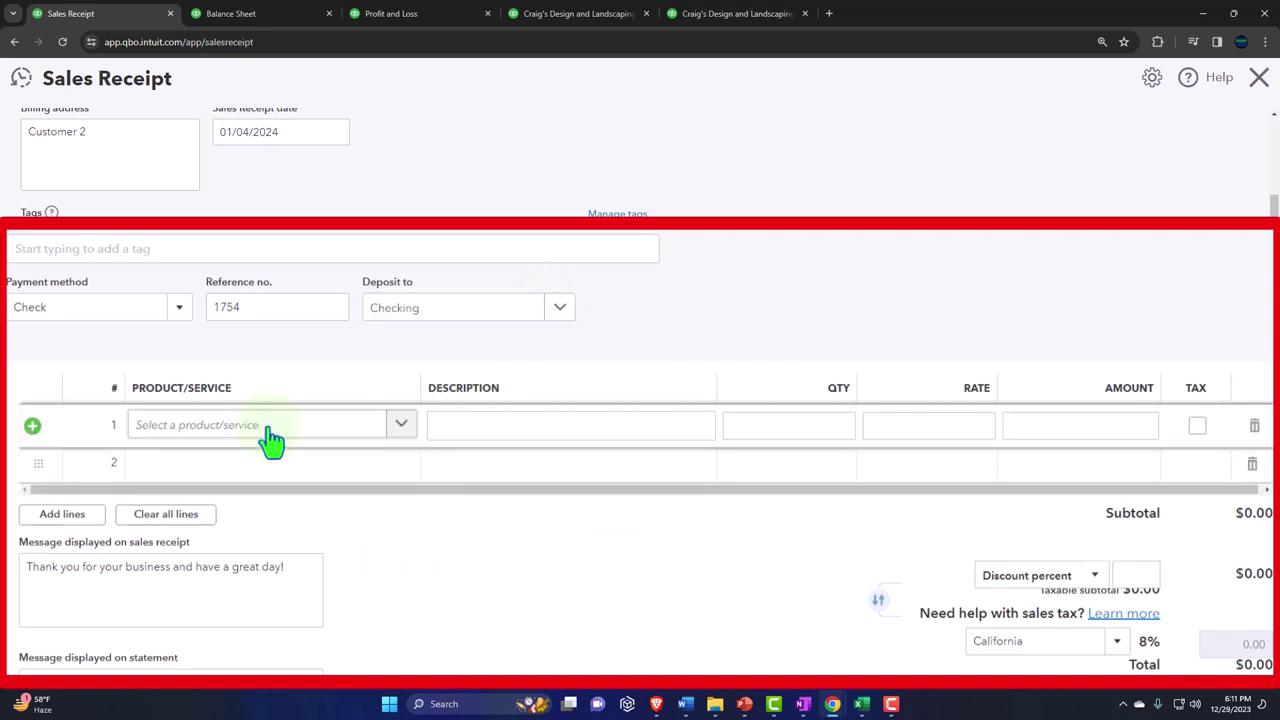
{"action": "left_click", "coordinate": [272, 438]}
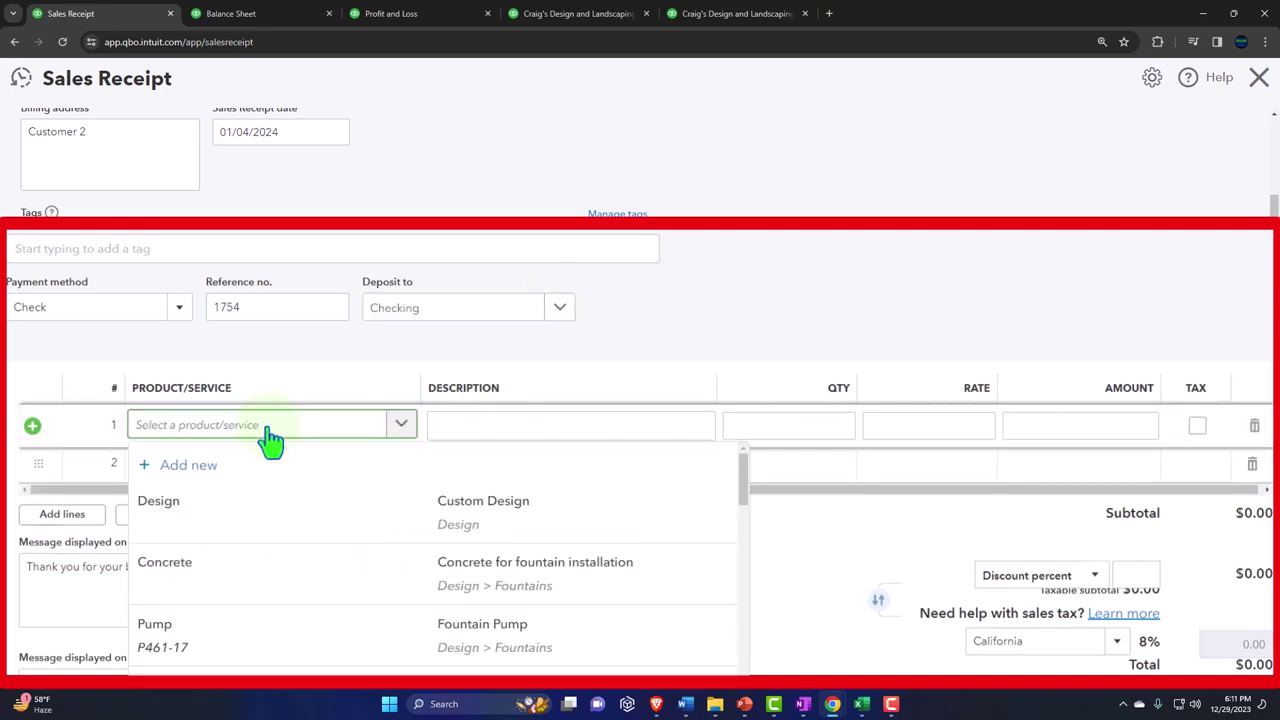
{"action": "type", "text": "it"}
{"action": "left_click", "coordinate": [215, 500]}
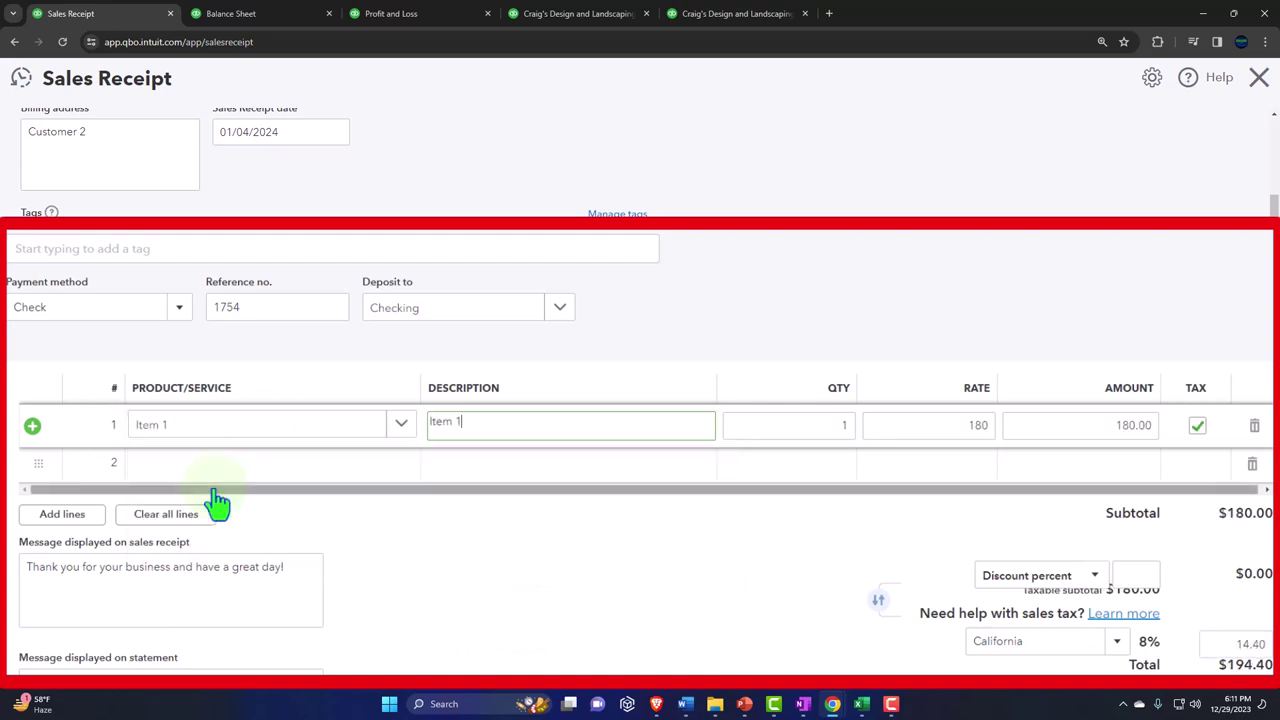
{"action": "scroll", "coordinate": [540, 515], "scroll_direction": "down", "scroll_amount": 1}
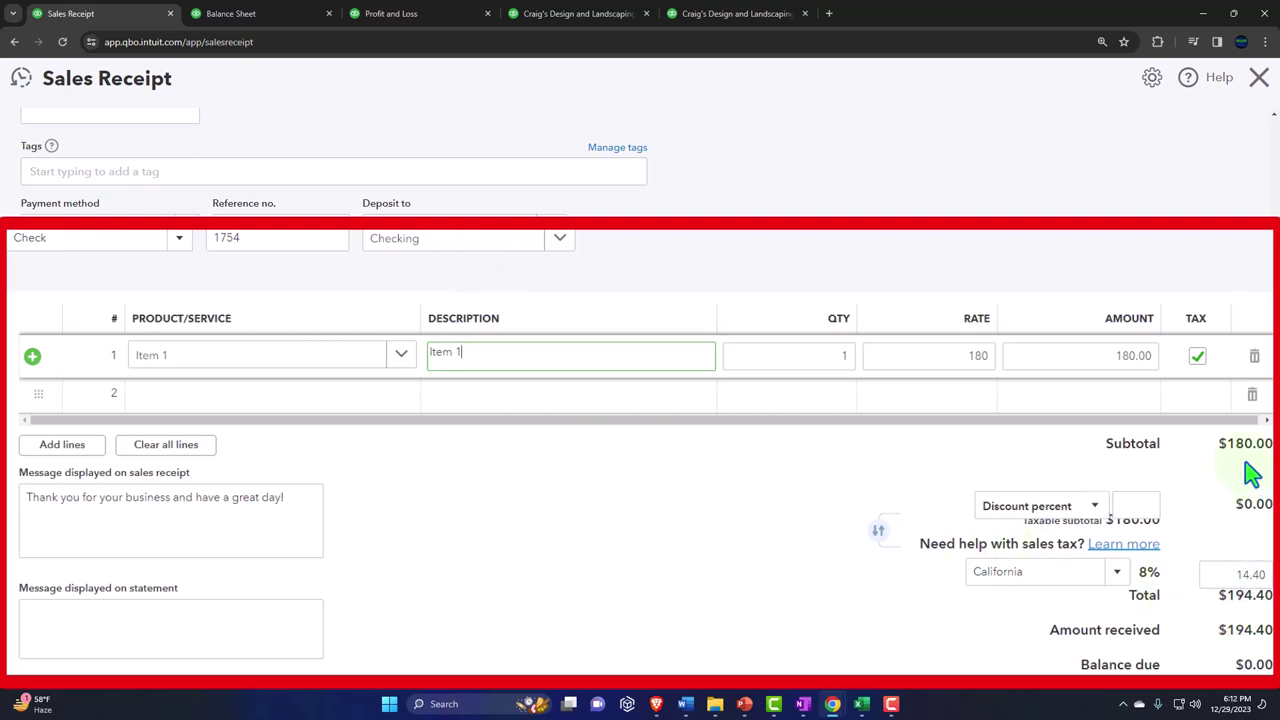
{"action": "scroll", "coordinate": [280, 429], "scroll_direction": "up", "scroll_amount": 2}
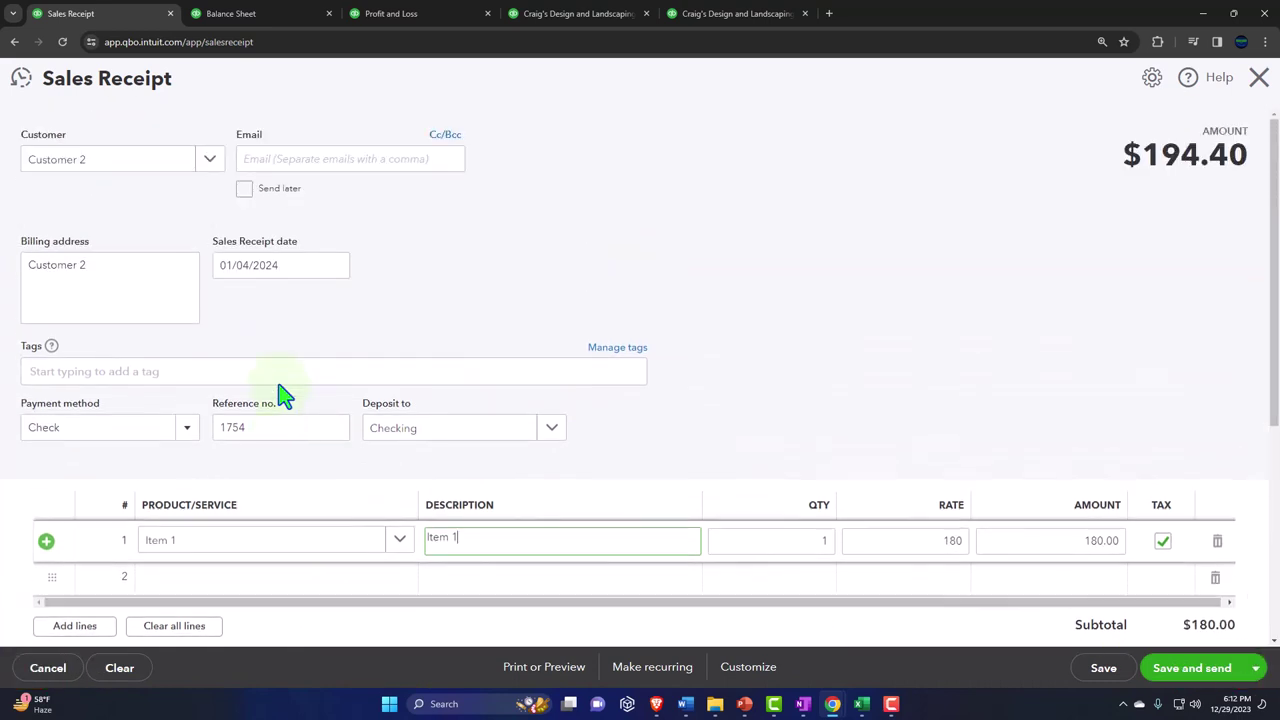
Change the sales receipt date to 02/04/2024, then save and close the receipt.
{"action": "left_click", "coordinate": [246, 276]}
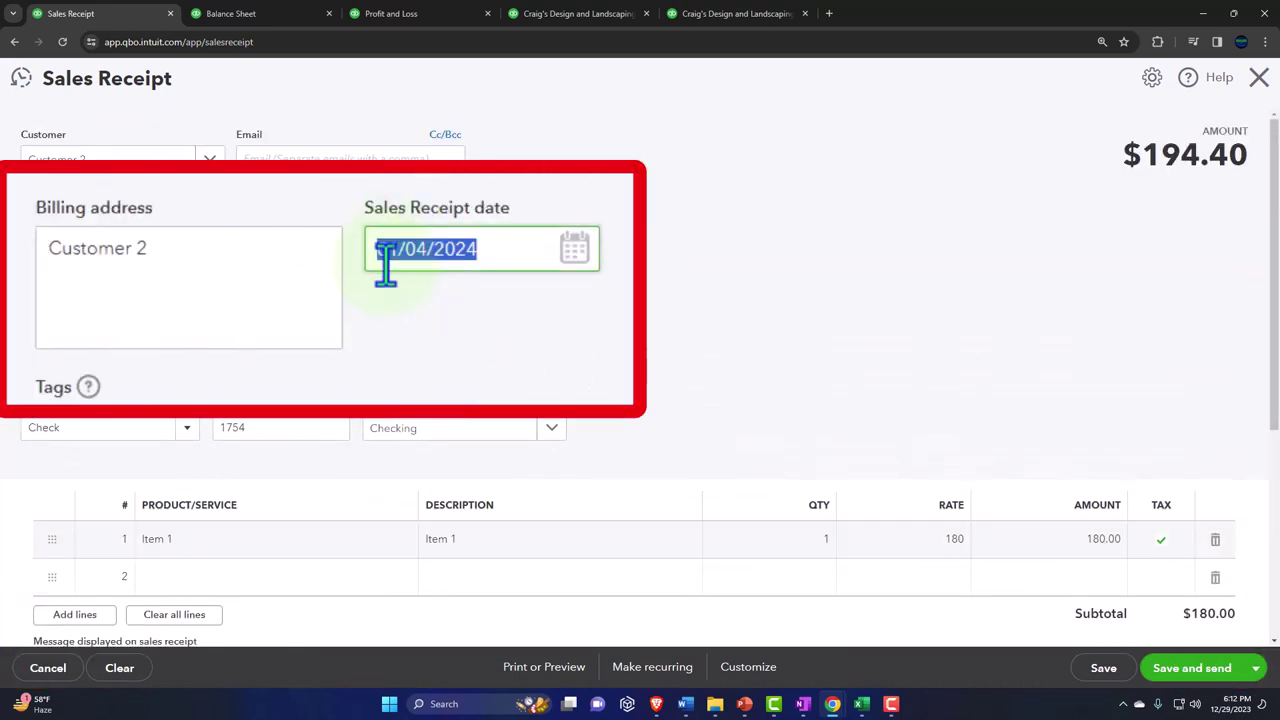
{"action": "left_click", "coordinate": [390, 249]}
{"action": "key", "text": "BackSpace"}
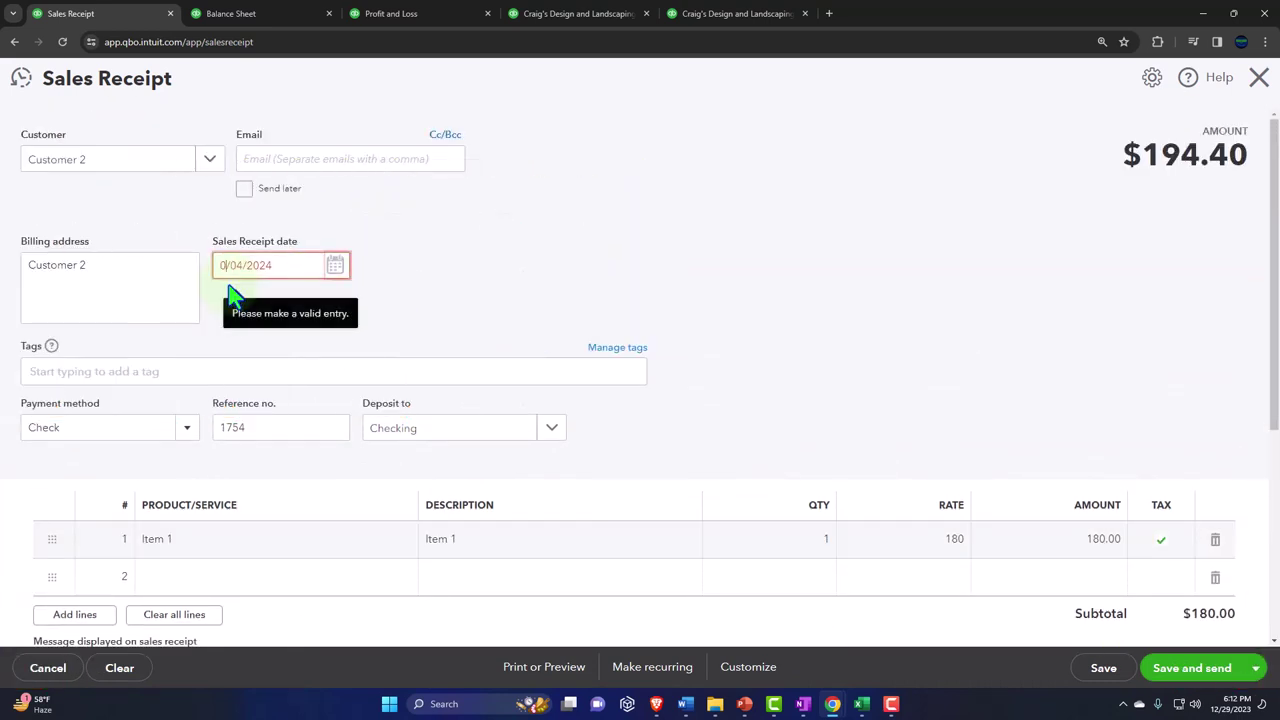
{"action": "type", "text": "2"}
{"action": "scroll", "coordinate": [700, 330], "scroll_direction": "down", "scroll_amount": 3}
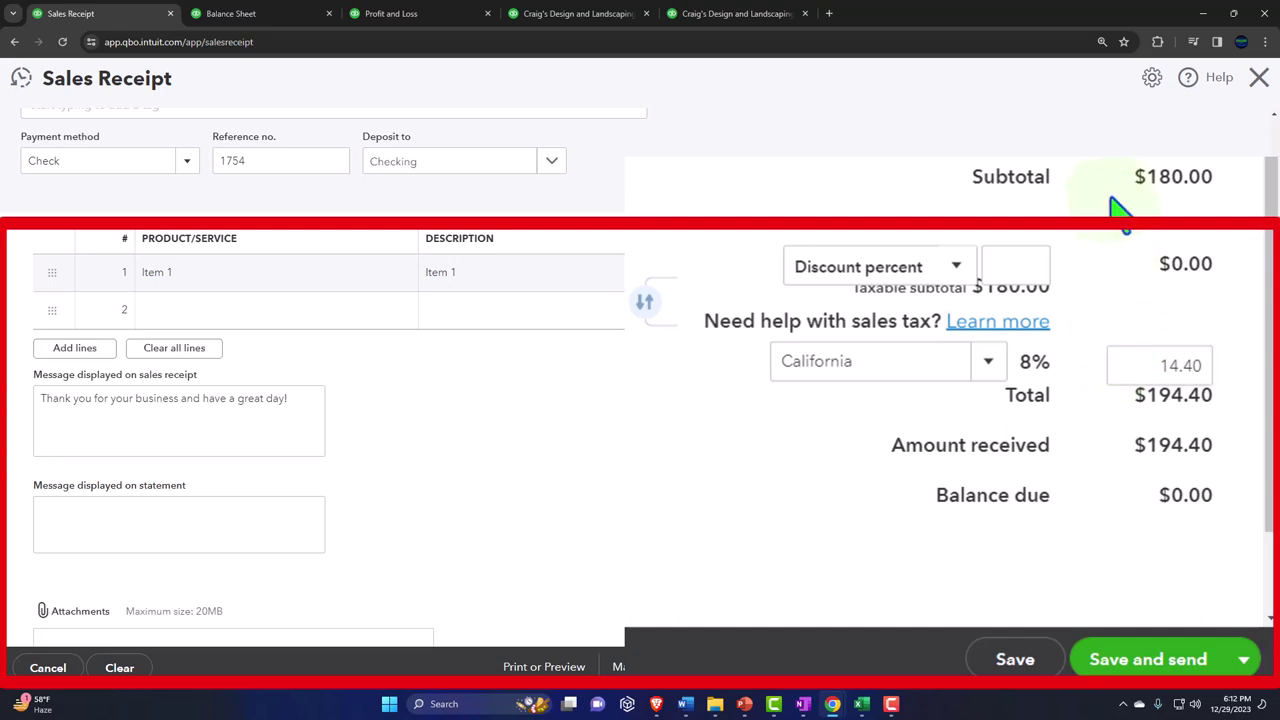
{"action": "left_click", "coordinate": [1243, 659]}
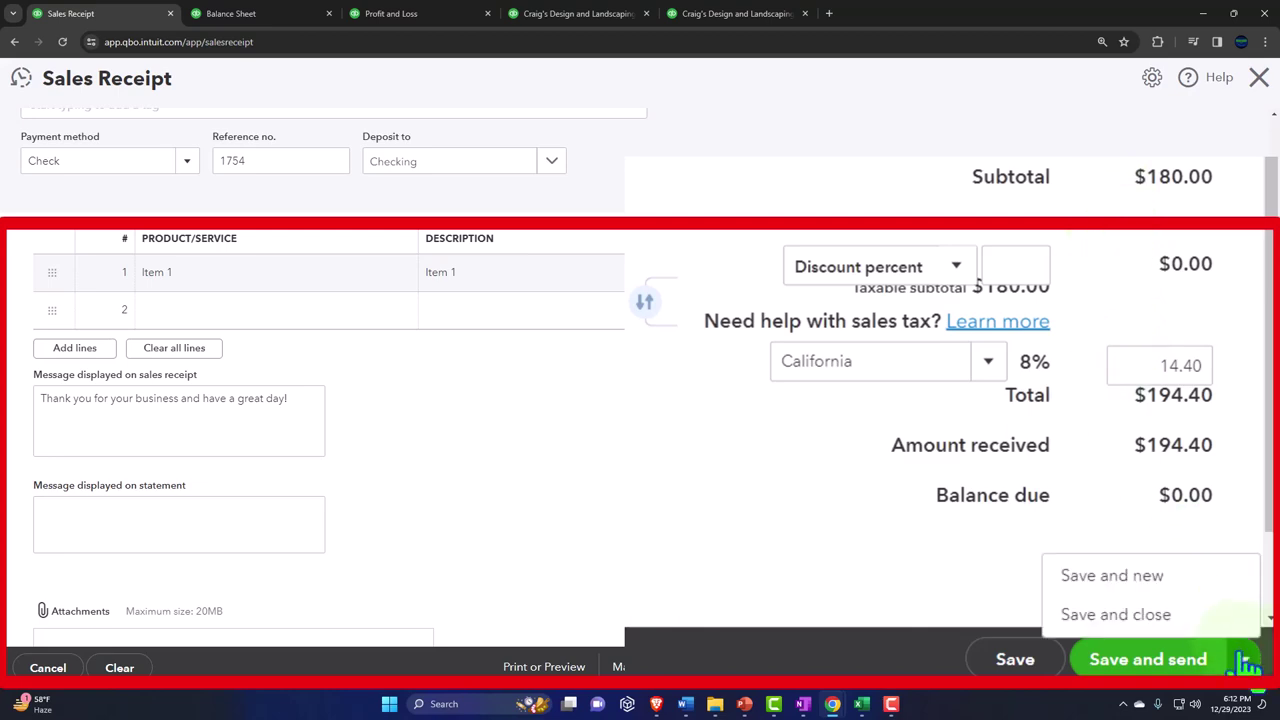
{"action": "left_click", "coordinate": [1203, 628]}
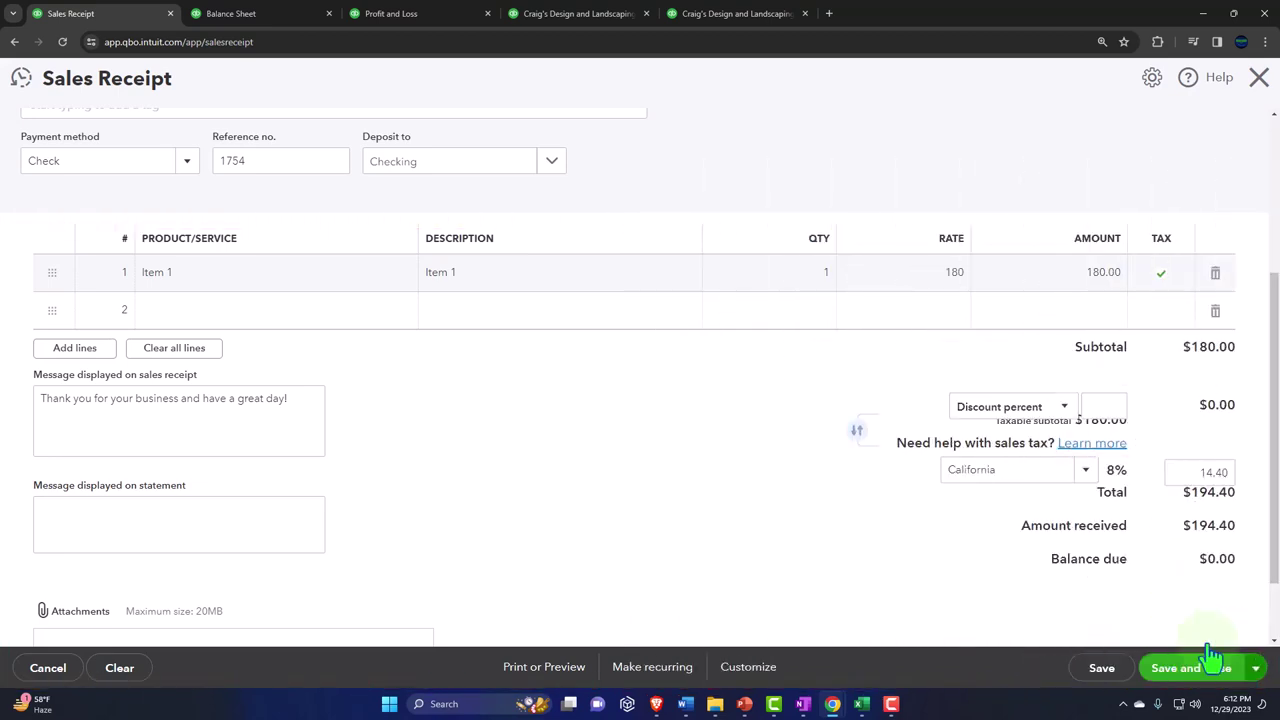
Rerun the balance sheet with the sales receipt included, examine the Accounts Receivable transactions, and return to the report.
{"action": "left_click", "coordinate": [280, 14]}
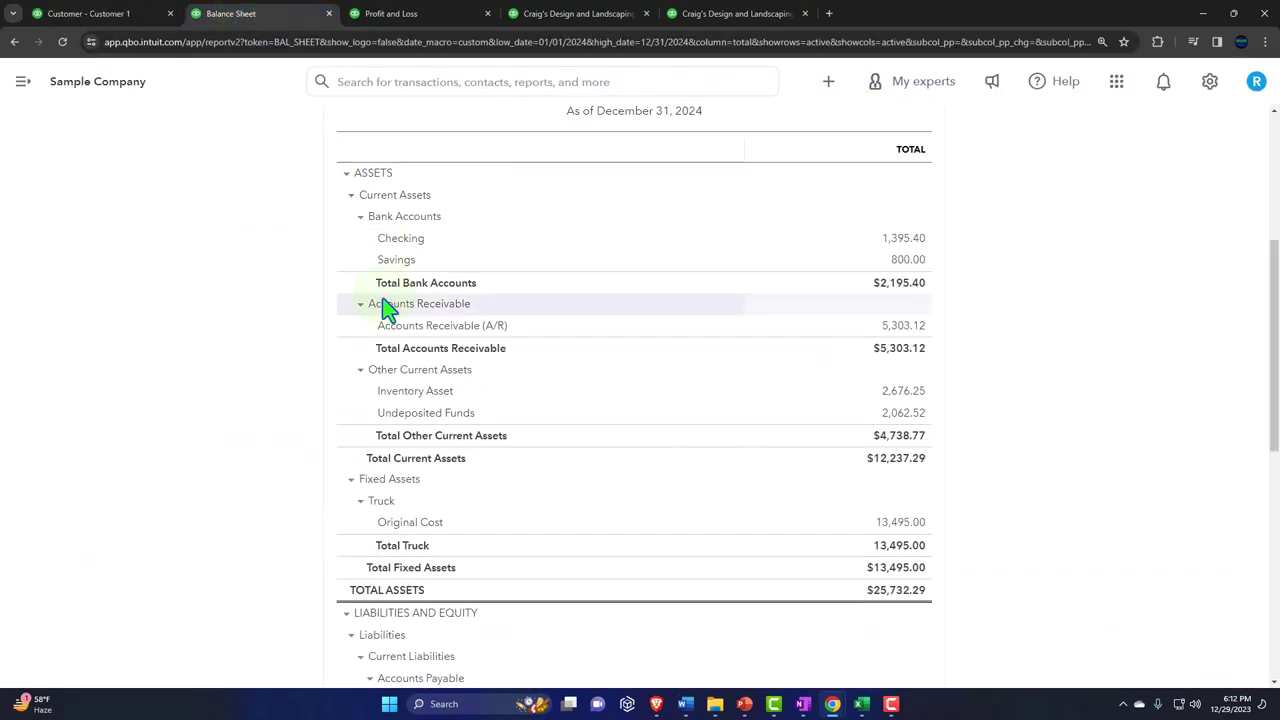
{"action": "scroll", "coordinate": [388, 308], "scroll_direction": "up", "scroll_amount": 4}
{"action": "left_click", "coordinate": [760, 268]}
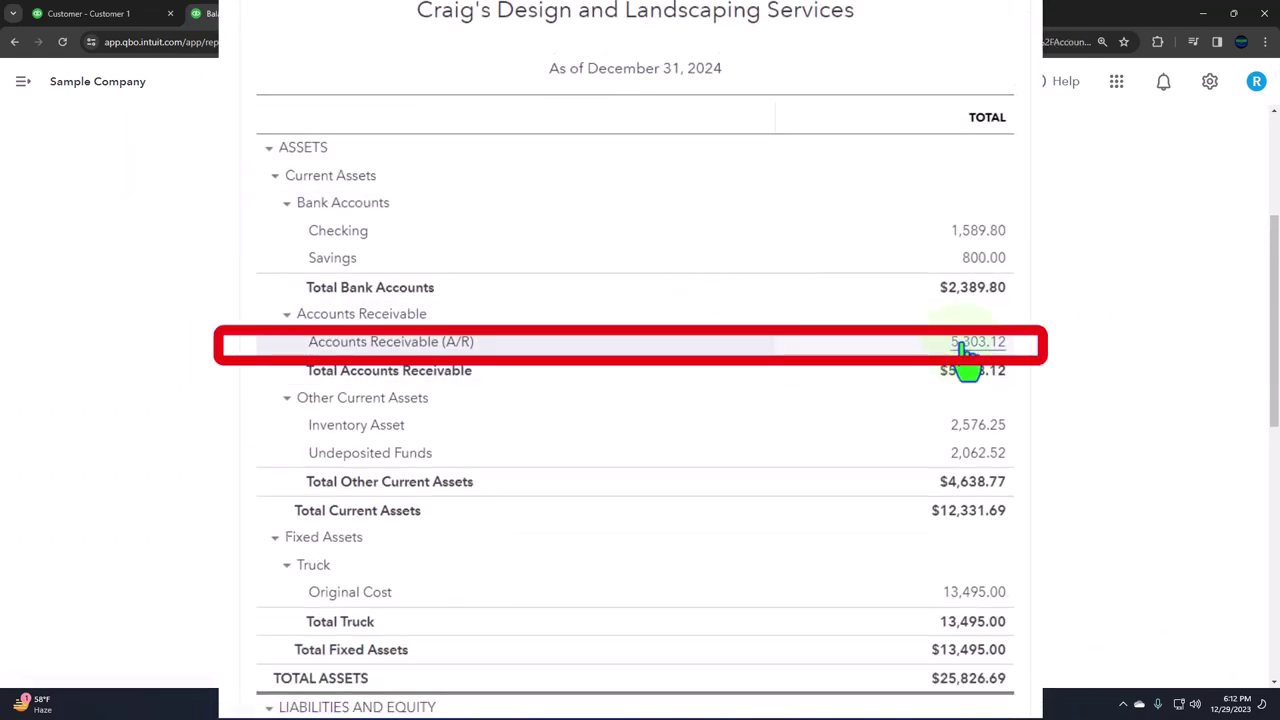
{"action": "left_click", "coordinate": [962, 345]}
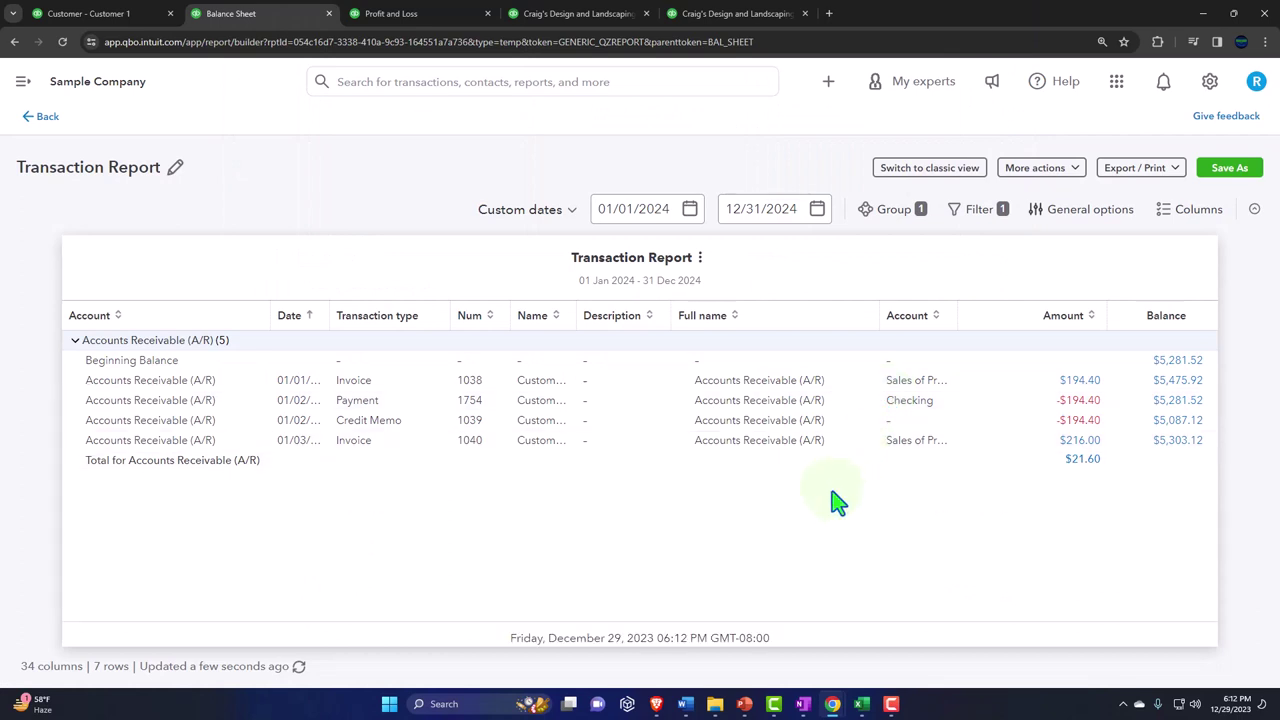
{"action": "left_click", "coordinate": [32, 117]}
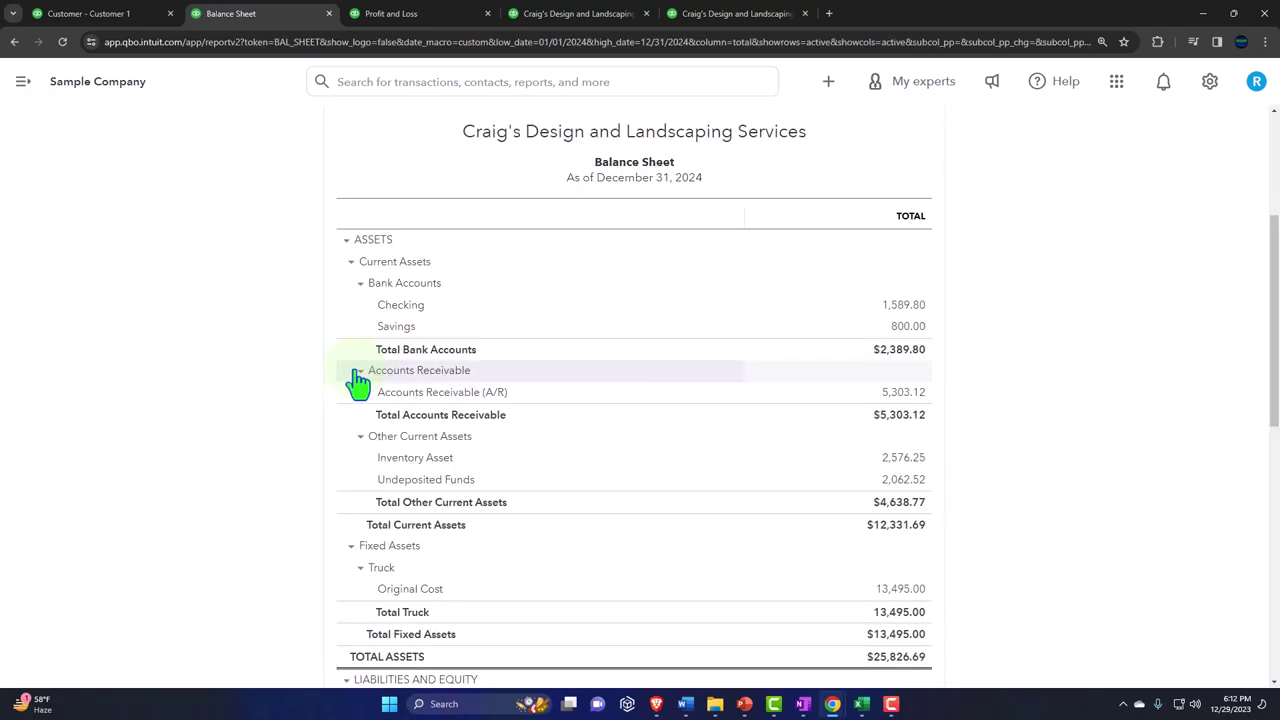
Refresh the balance sheet again and reopen the Accounts Receivable detail to check which transactions it lists.
{"action": "left_click", "coordinate": [766, 270]}
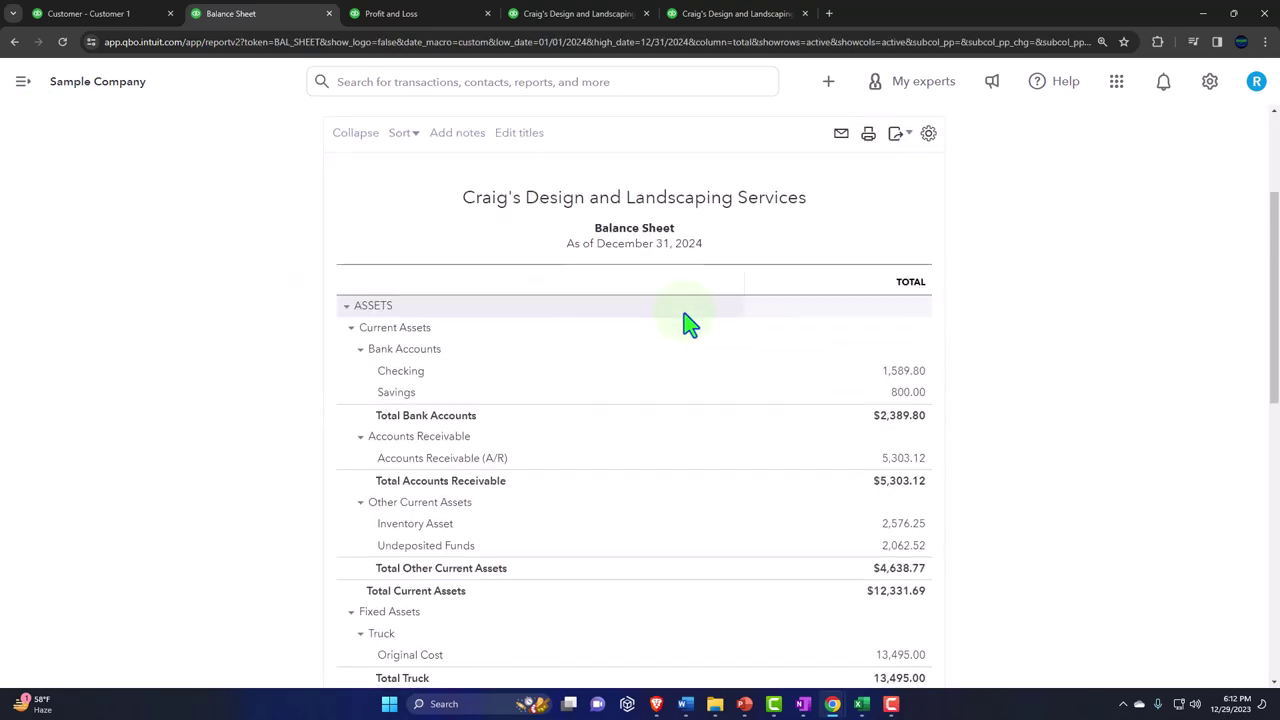
{"action": "scroll", "coordinate": [686, 323], "scroll_direction": "down", "scroll_amount": 1}
{"action": "left_click", "coordinate": [906, 400]}
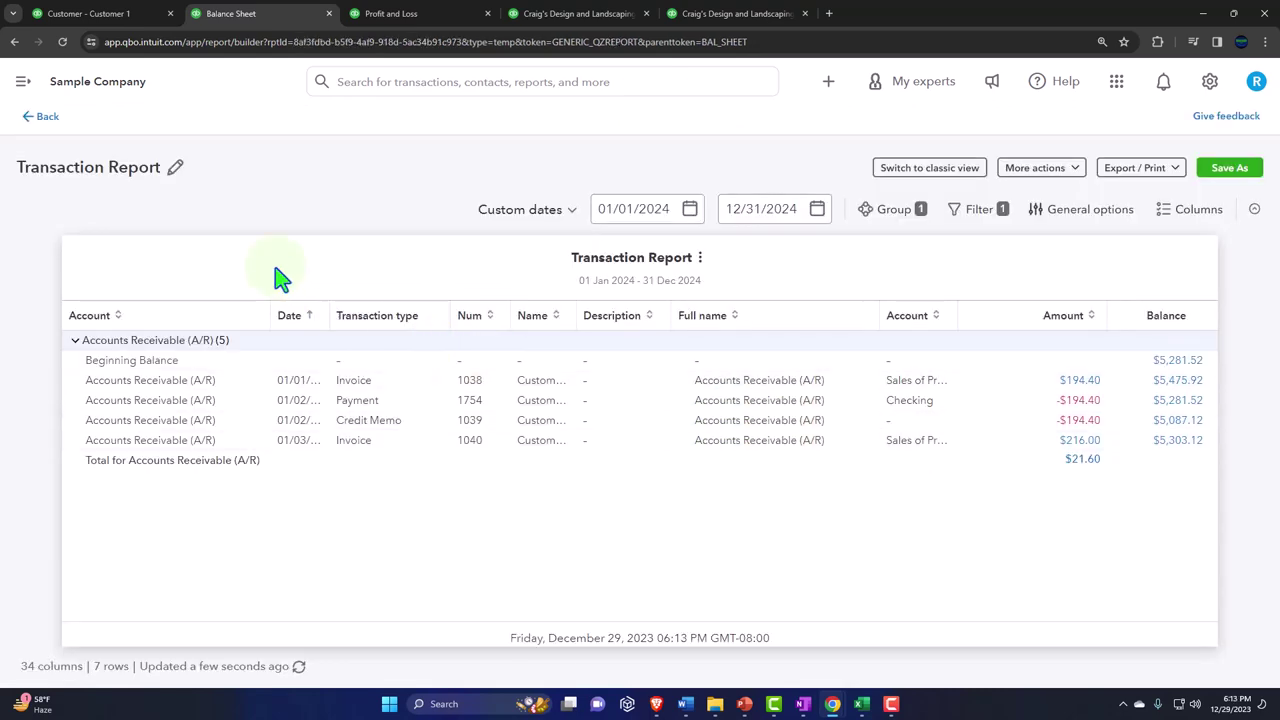
Return to the balance sheet, examine the transactions behind the Checking balance, and go back to the report.
{"action": "left_click", "coordinate": [44, 118]}
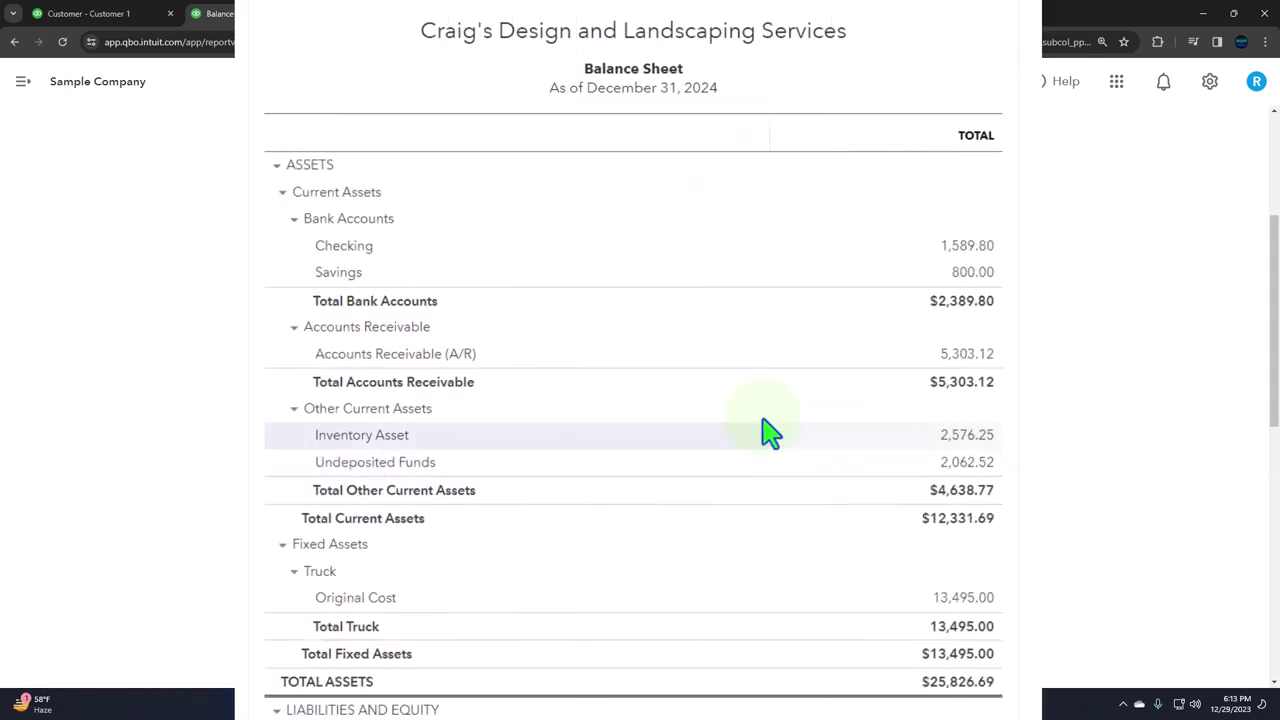
{"action": "left_click", "coordinate": [955, 250]}
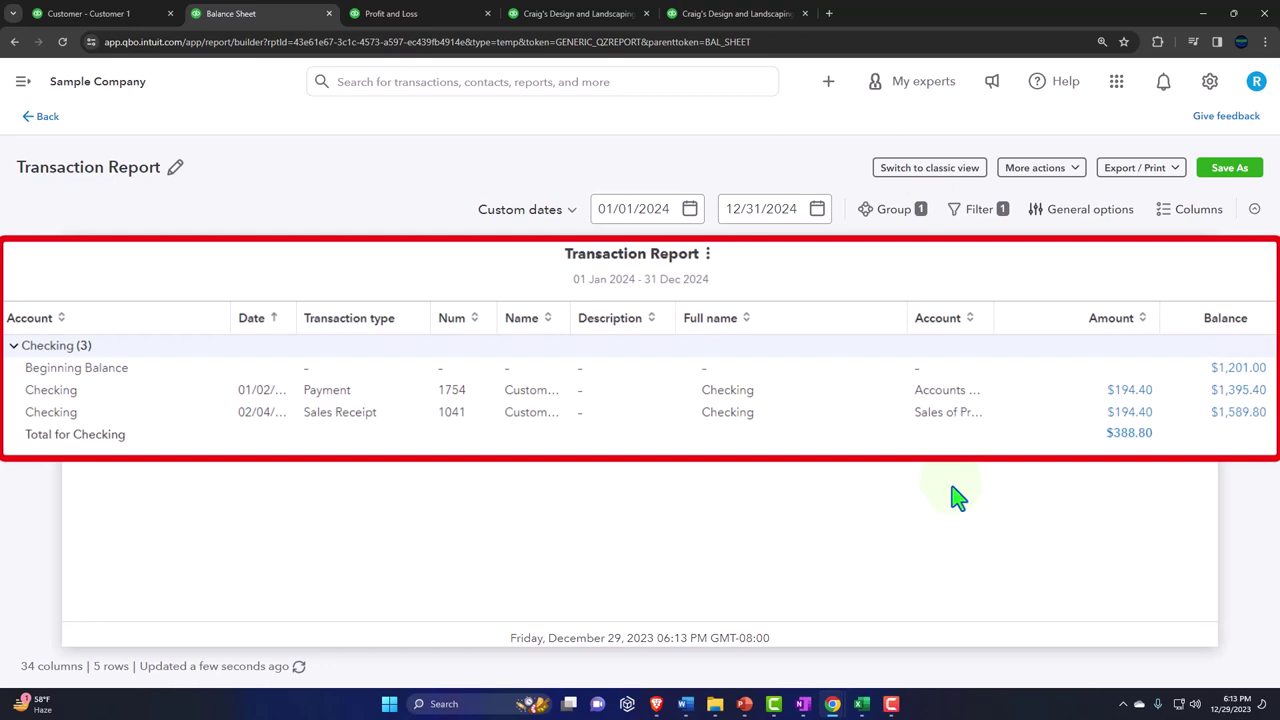
{"action": "left_click", "coordinate": [50, 122]}
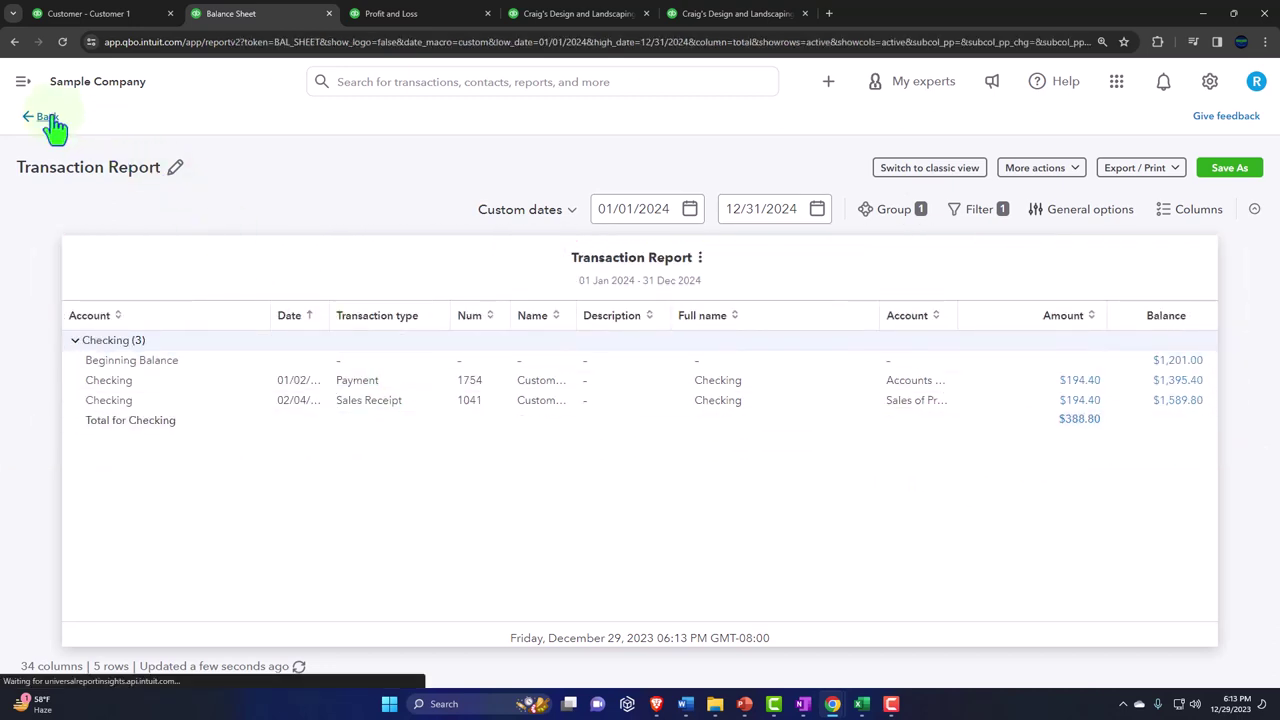
Rerun the 2024 Profit and Loss report with columns displayed by months to compare January and February income and costs.
{"action": "left_click", "coordinate": [366, 22]}
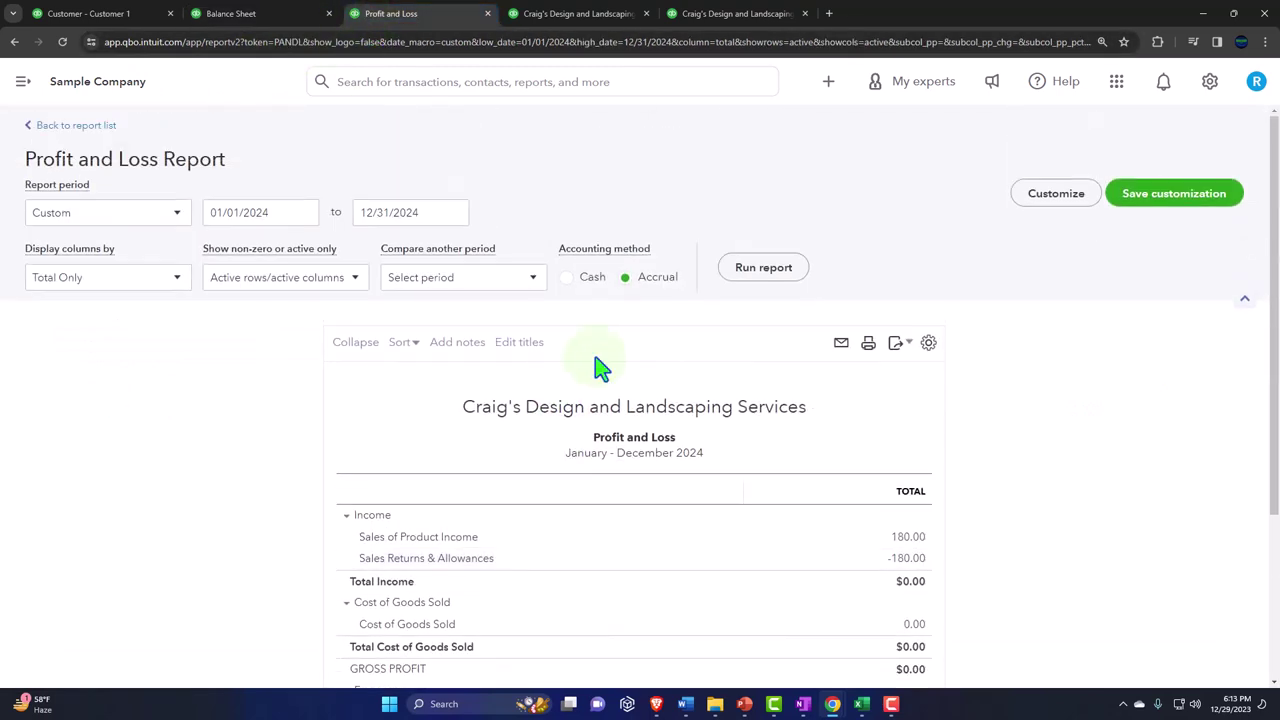
{"action": "left_click", "coordinate": [178, 279]}
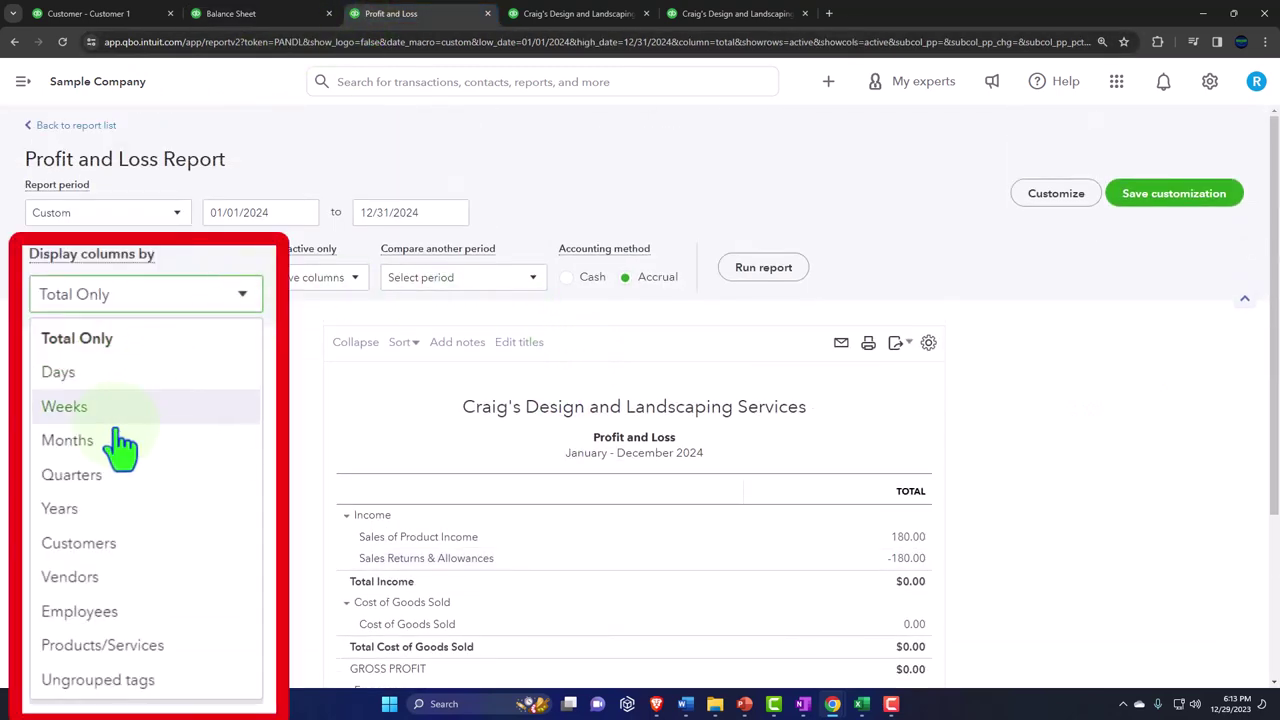
{"action": "left_click", "coordinate": [88, 385]}
{"action": "left_click", "coordinate": [790, 273]}
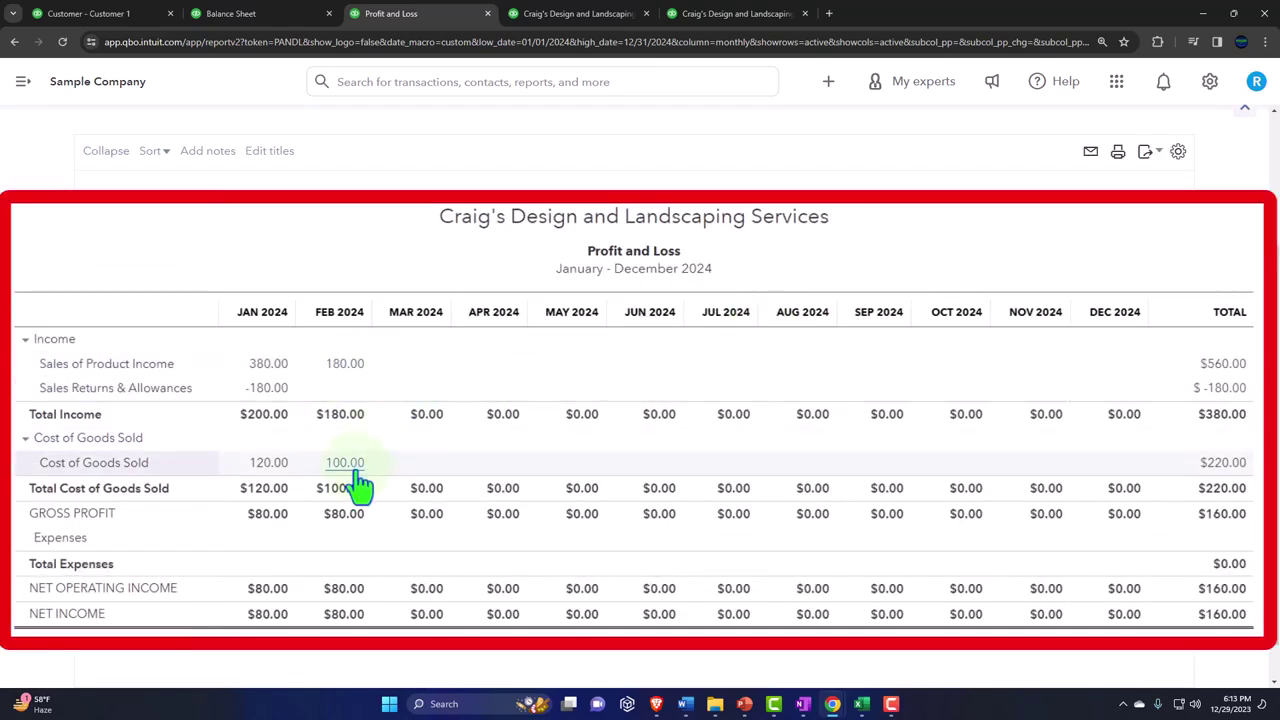
Open Customer 2's record from the customer list and review its open balance and transaction list.
{"action": "left_click", "coordinate": [278, 26]}
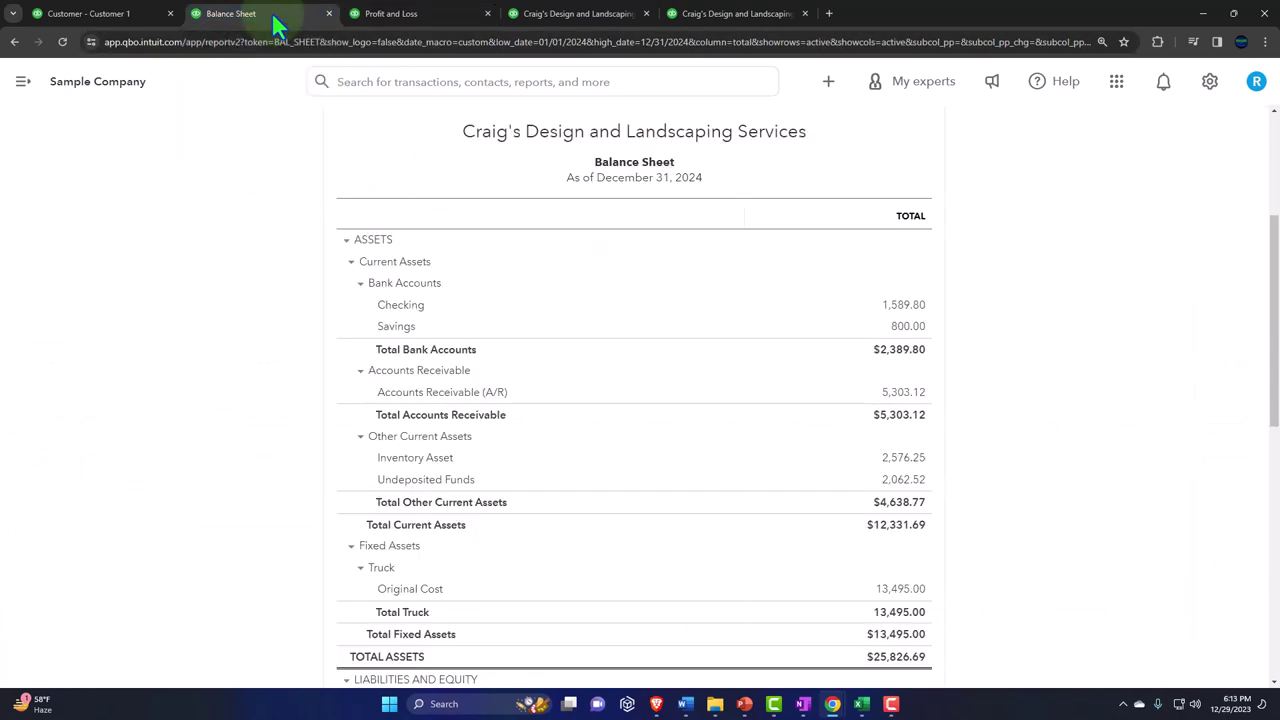
{"action": "left_click", "coordinate": [121, 18]}
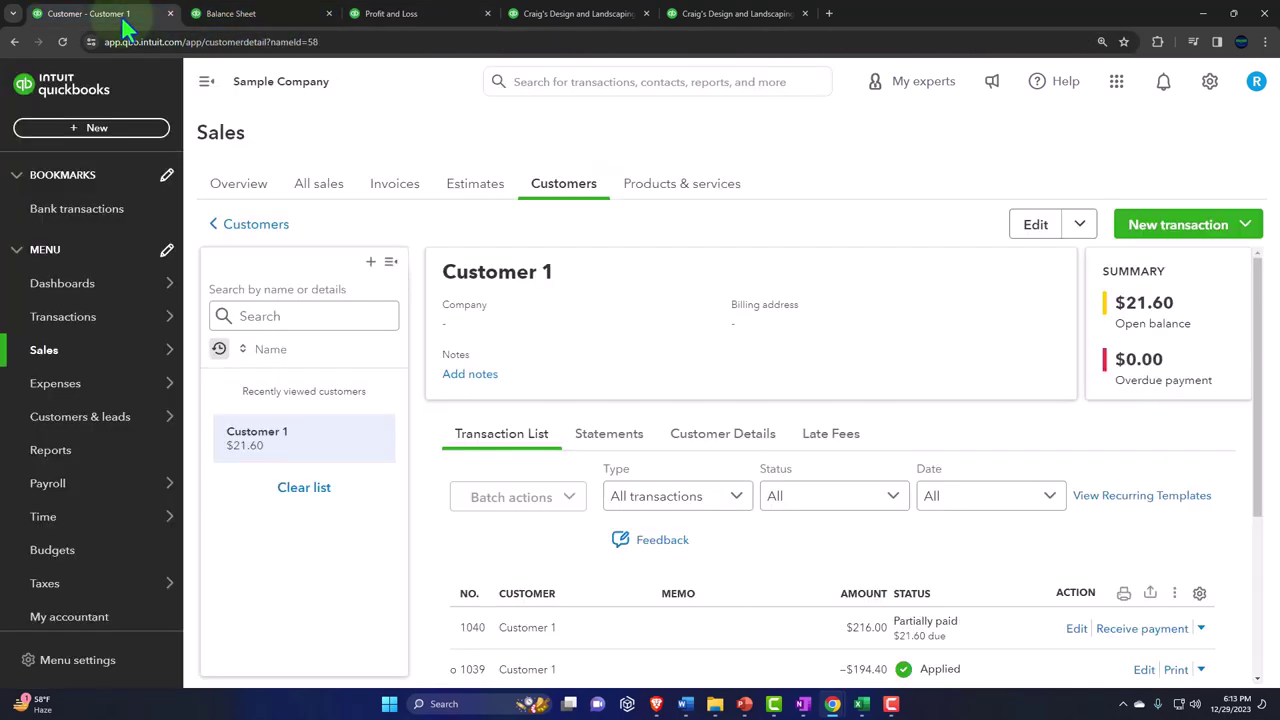
{"action": "left_click", "coordinate": [100, 128]}
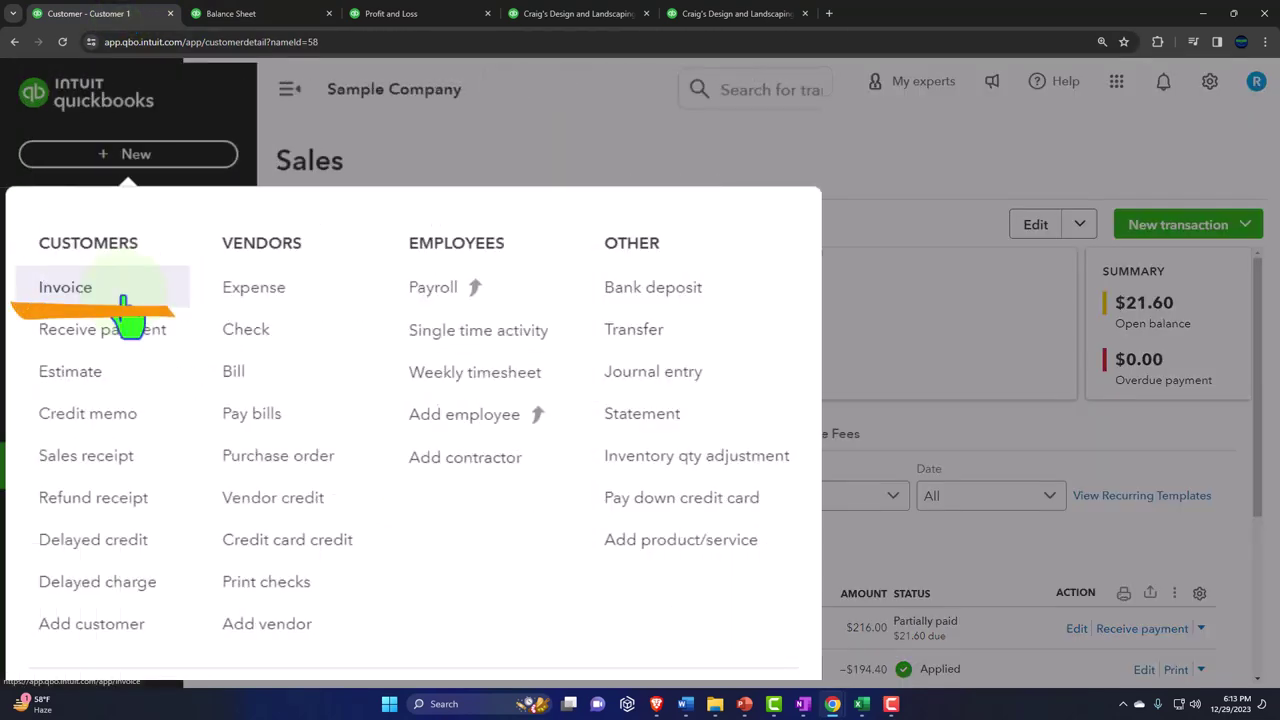
{"action": "left_click", "coordinate": [314, 194]}
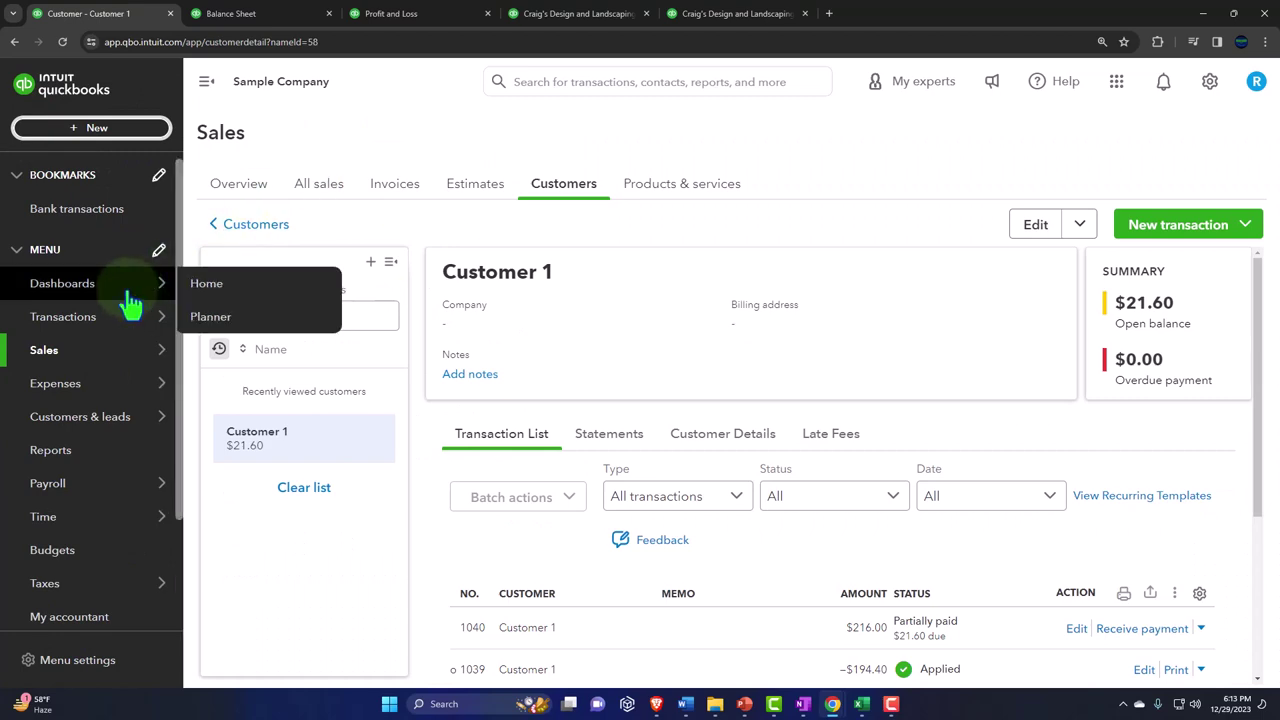
{"action": "mouse_move", "coordinate": [58, 352]}
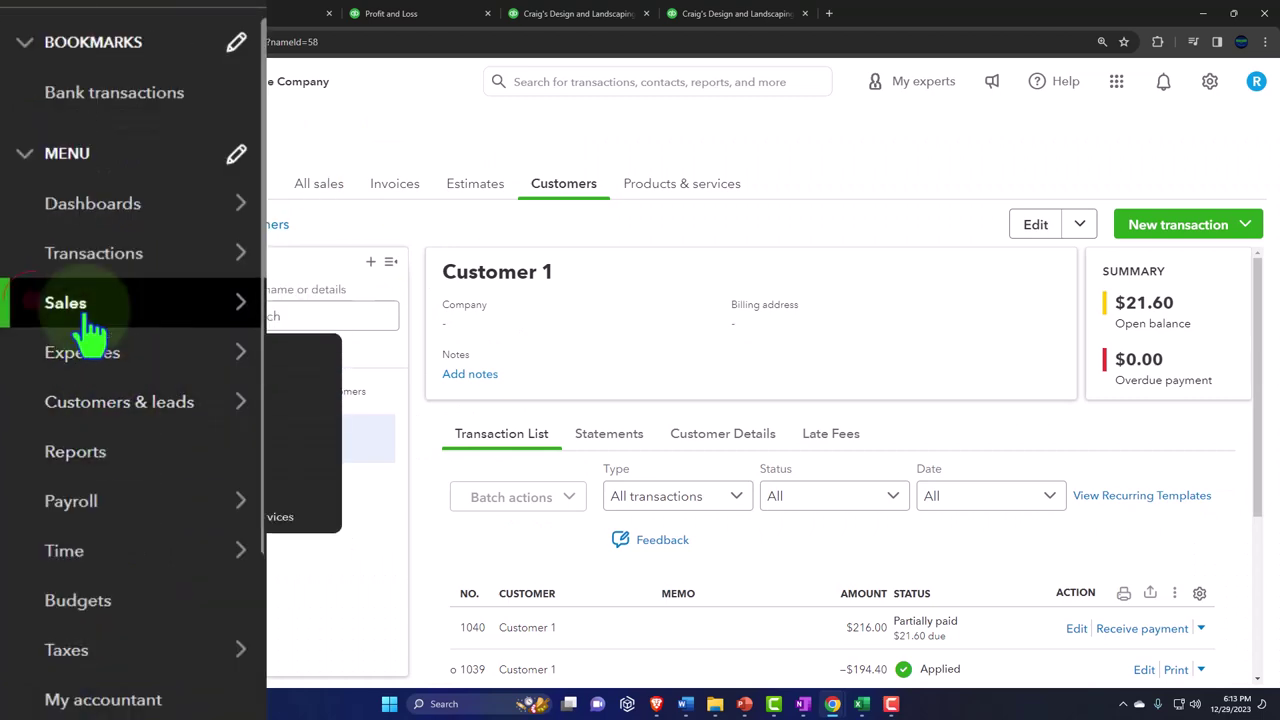
{"action": "left_click", "coordinate": [90, 322]}
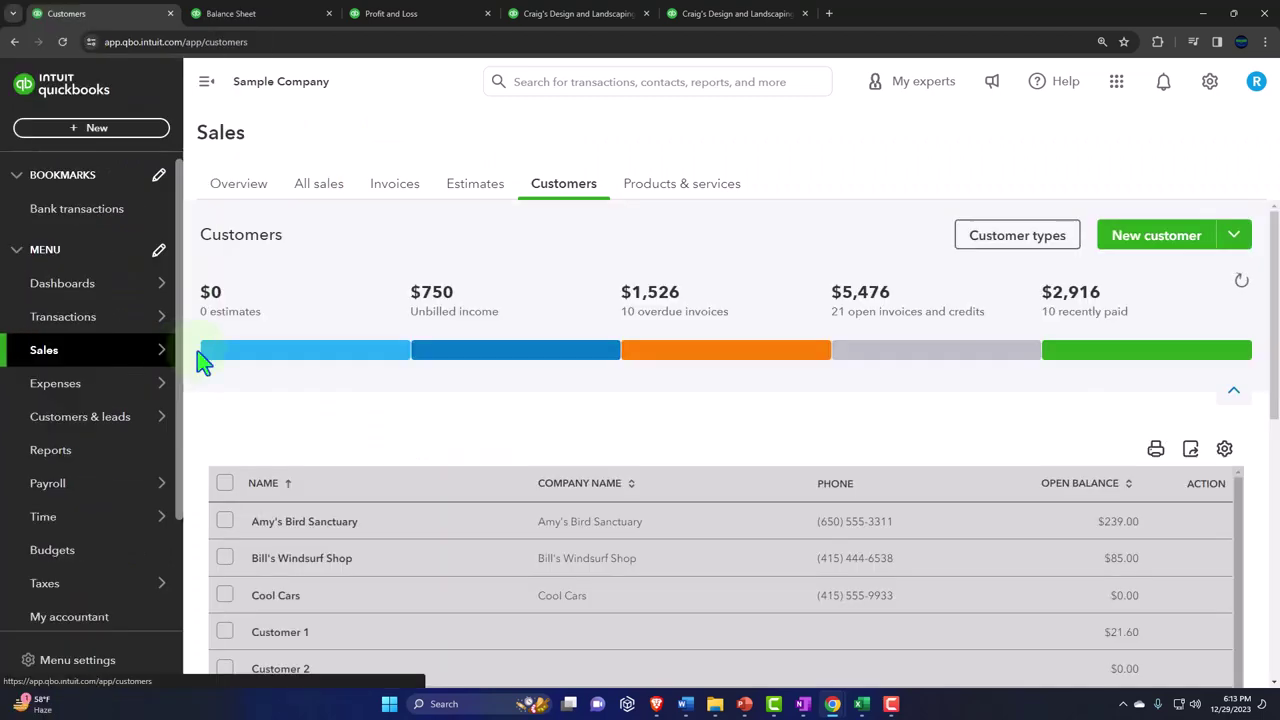
{"action": "scroll", "coordinate": [544, 487], "scroll_direction": "down", "scroll_amount": 2}
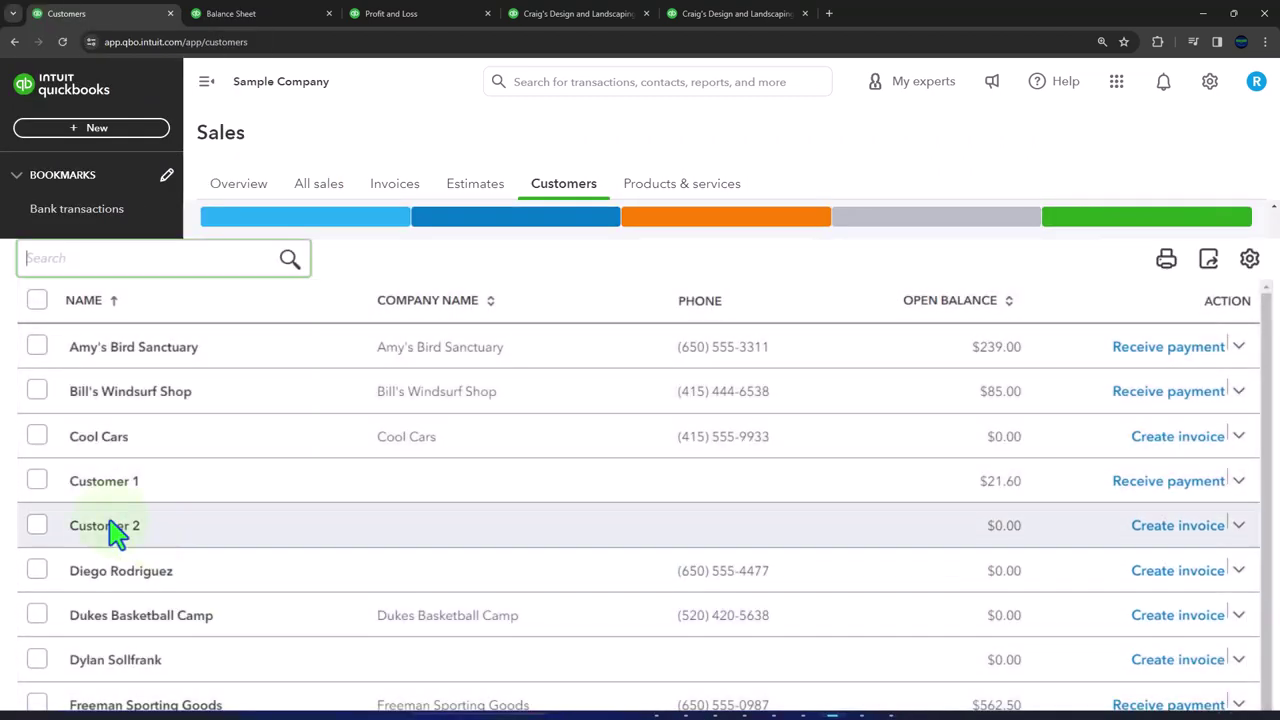
{"action": "left_click", "coordinate": [80, 531]}
{"action": "left_click", "coordinate": [206, 82]}
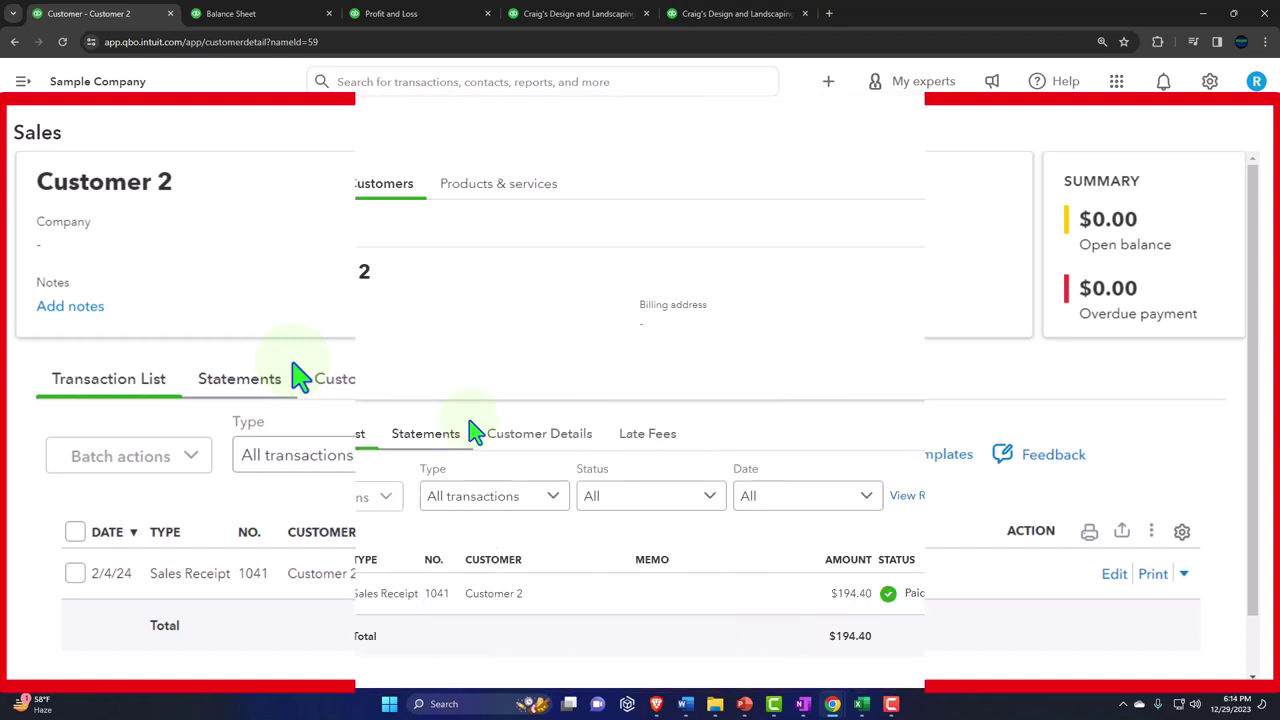
Start a new delayed credit and choose Customer 2 as its customer.
{"action": "left_click", "coordinate": [22, 84]}
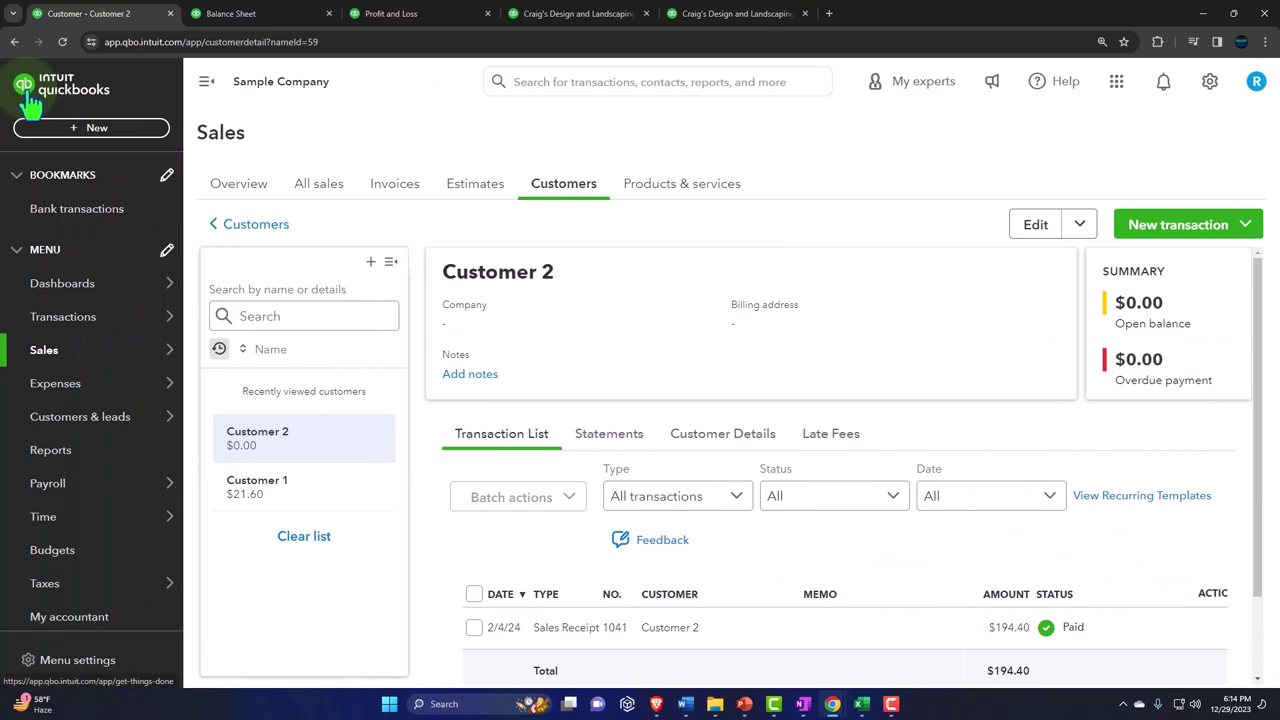
{"action": "left_click", "coordinate": [55, 128]}
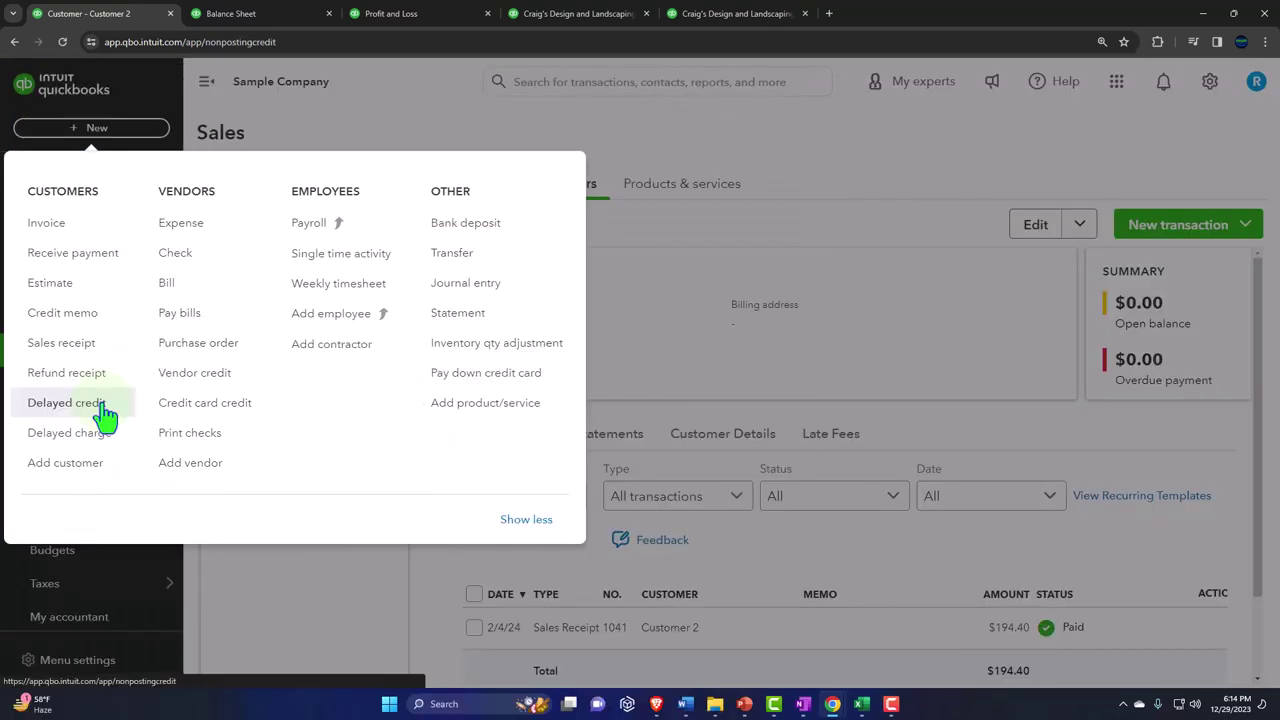
{"action": "left_click", "coordinate": [142, 537]}
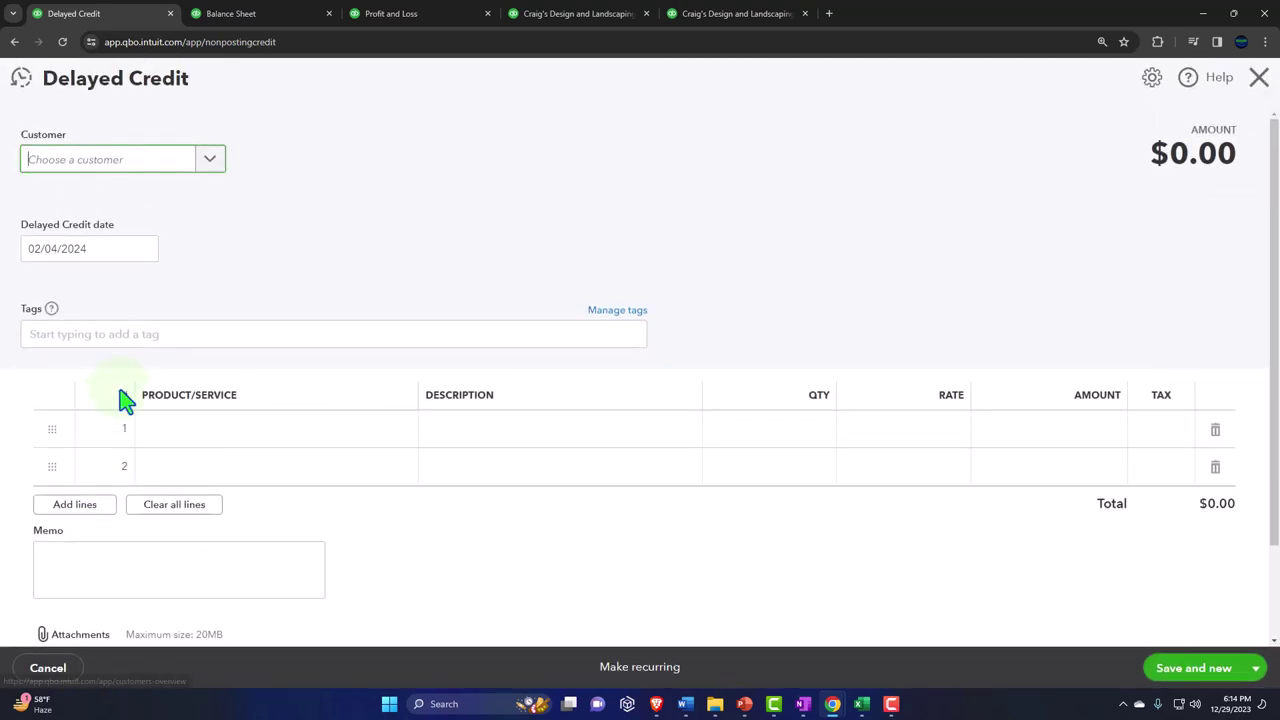
{"action": "left_click", "coordinate": [110, 166]}
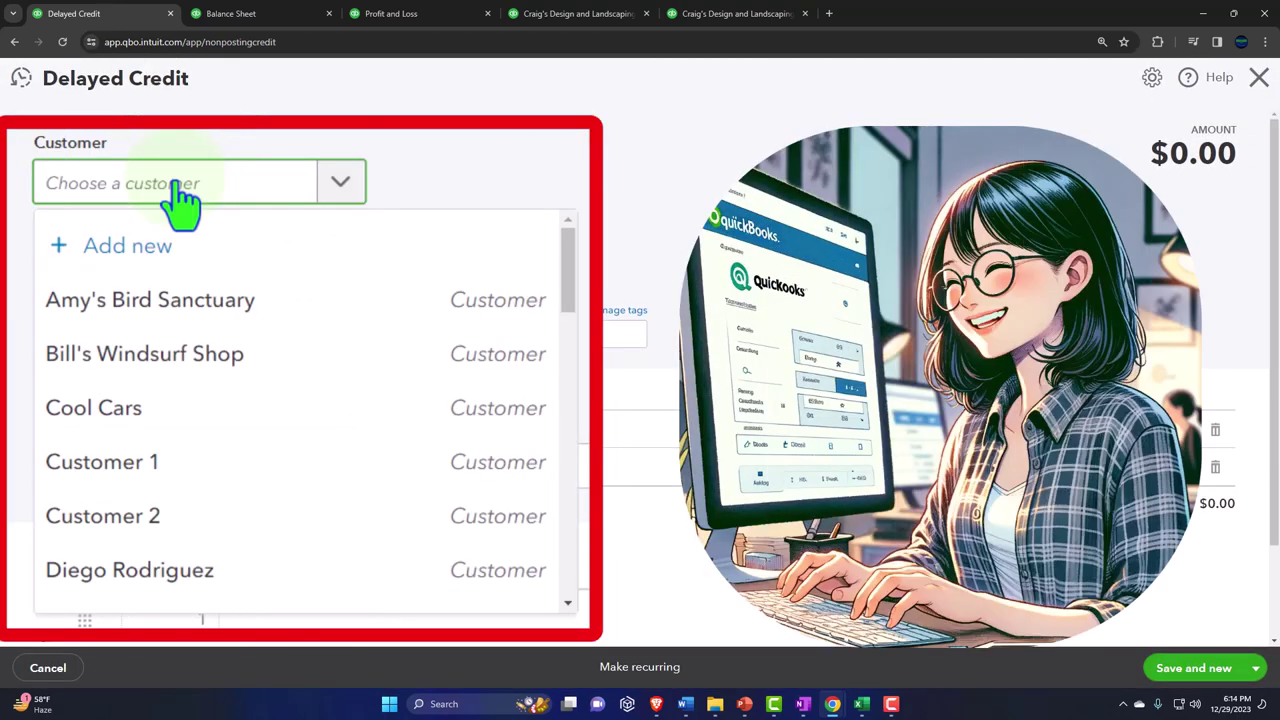
{"action": "left_click", "coordinate": [166, 520]}
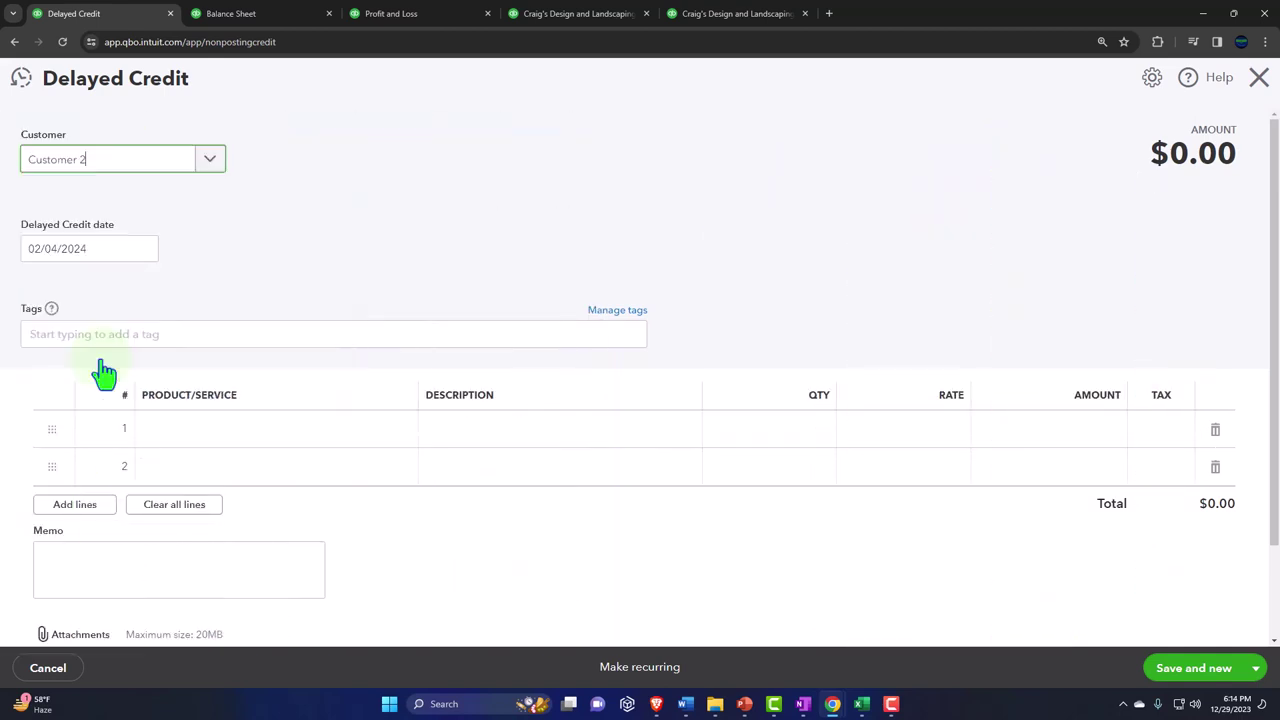
Set the delayed credit date to 03/01/2024.
{"action": "key", "text": "Tab"}
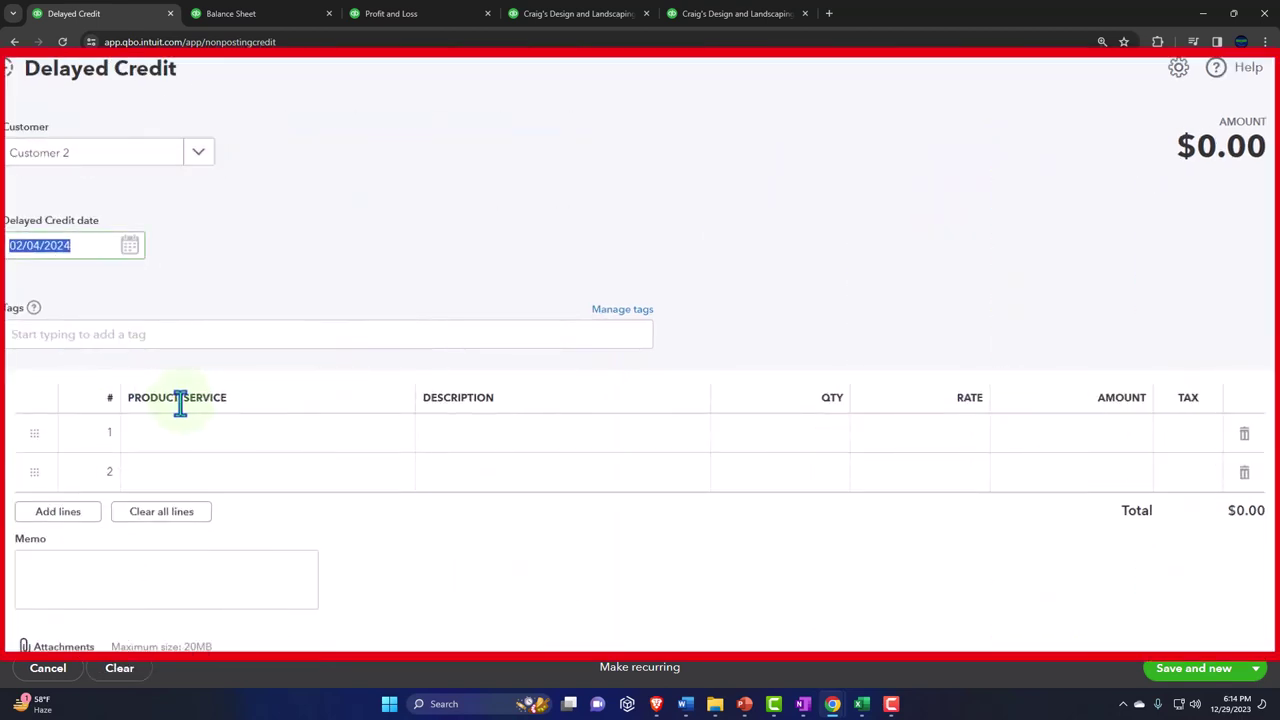
{"action": "type", "text": "03"}
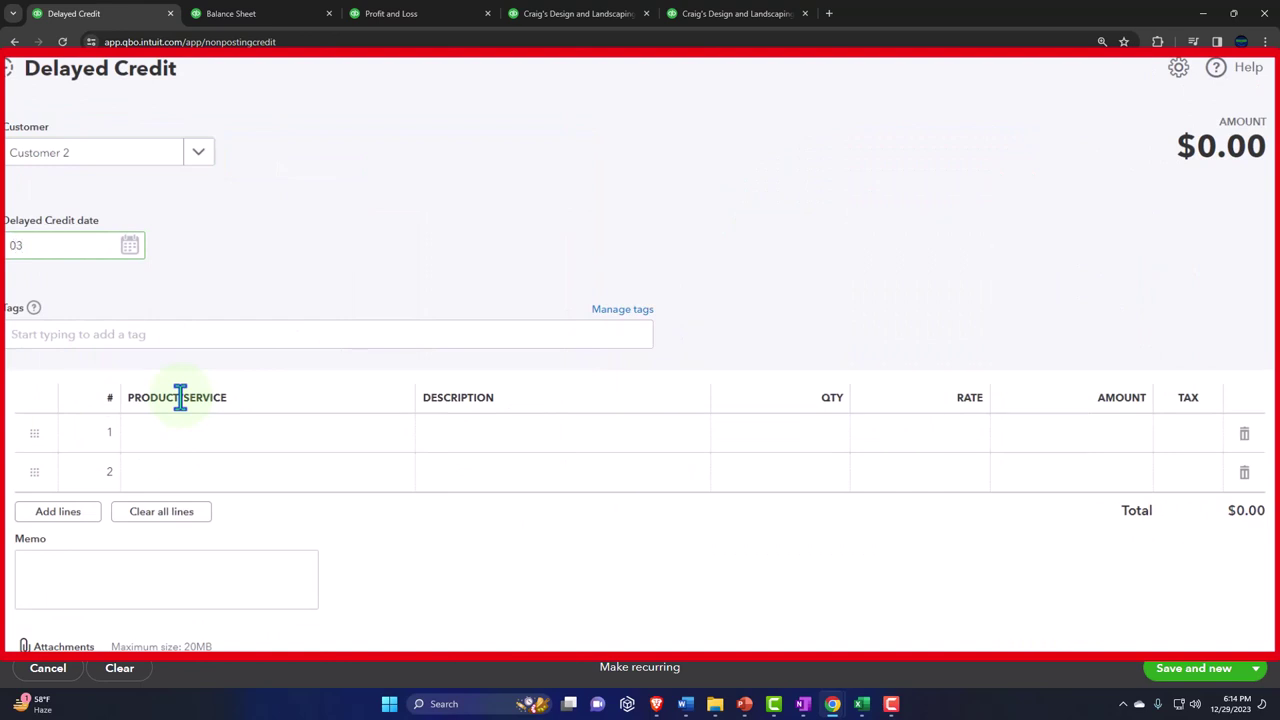
{"action": "type", "text": "/01/2024"}
{"action": "key", "text": "Tab"}
{"action": "key", "text": "Tab"}
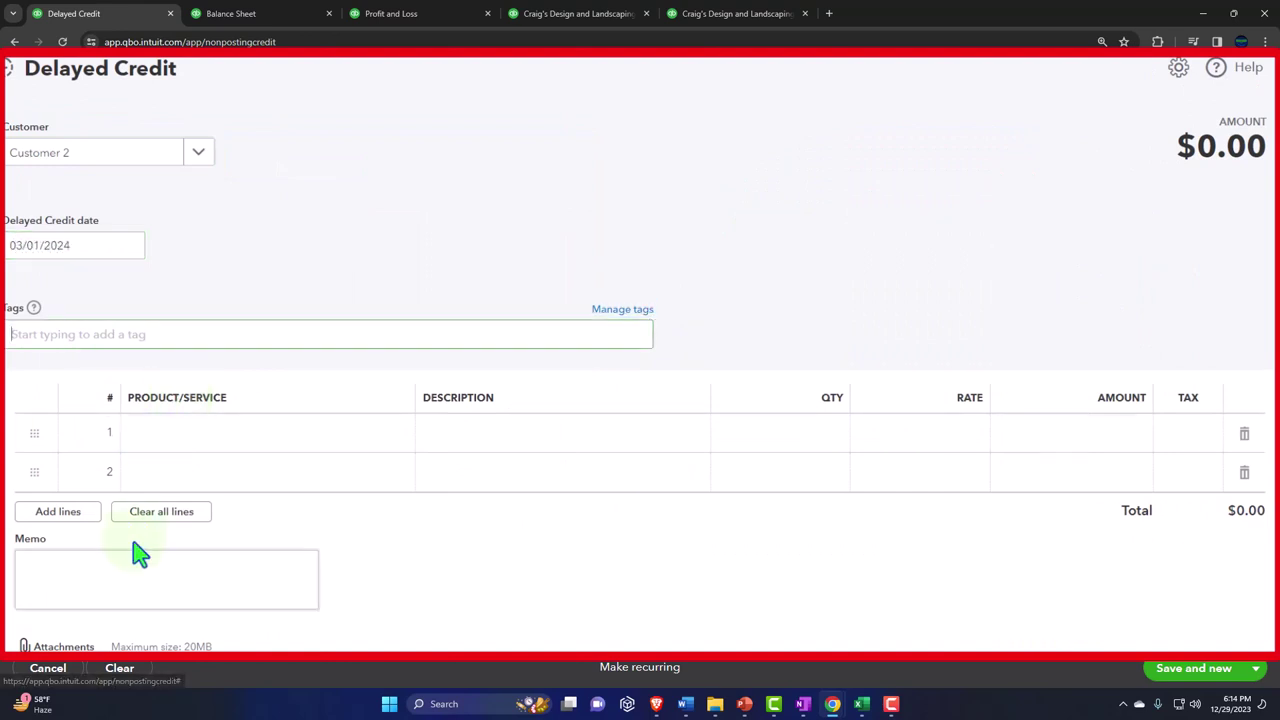
Add Item 1 to the first line of the delayed credit, review the form, then save and close it.
{"action": "left_click", "coordinate": [187, 455]}
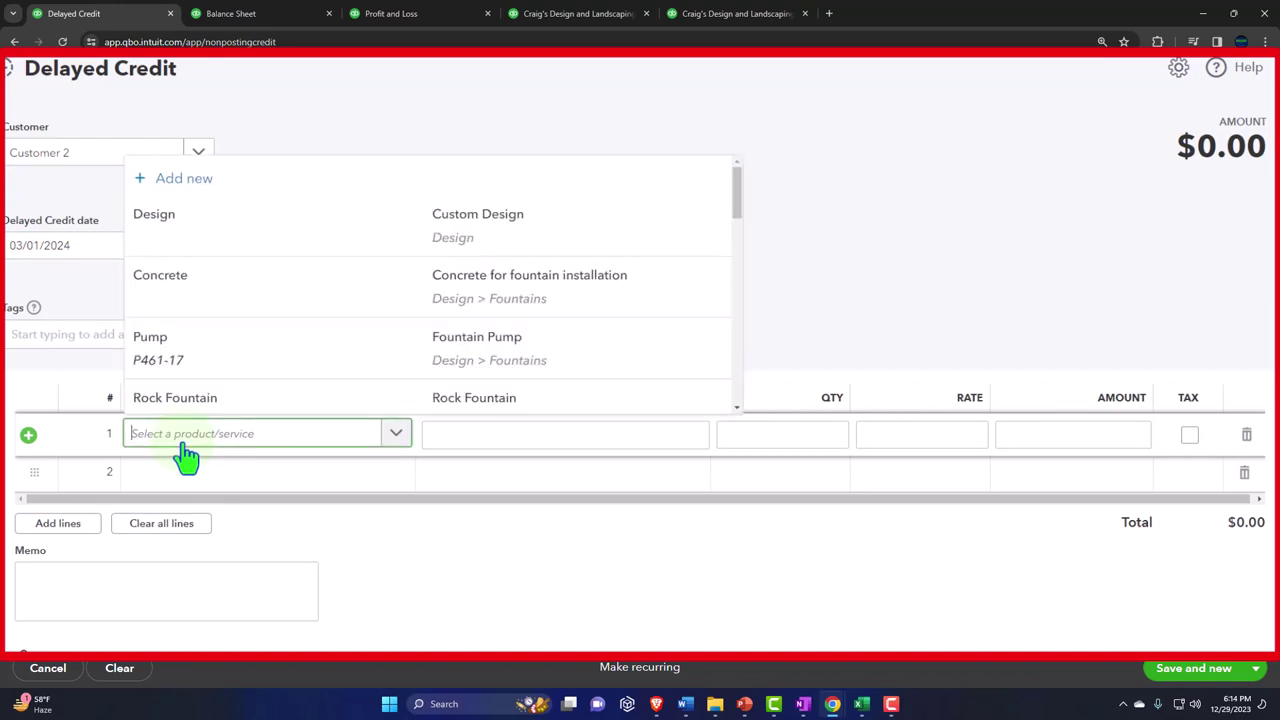
{"action": "type", "text": "it"}
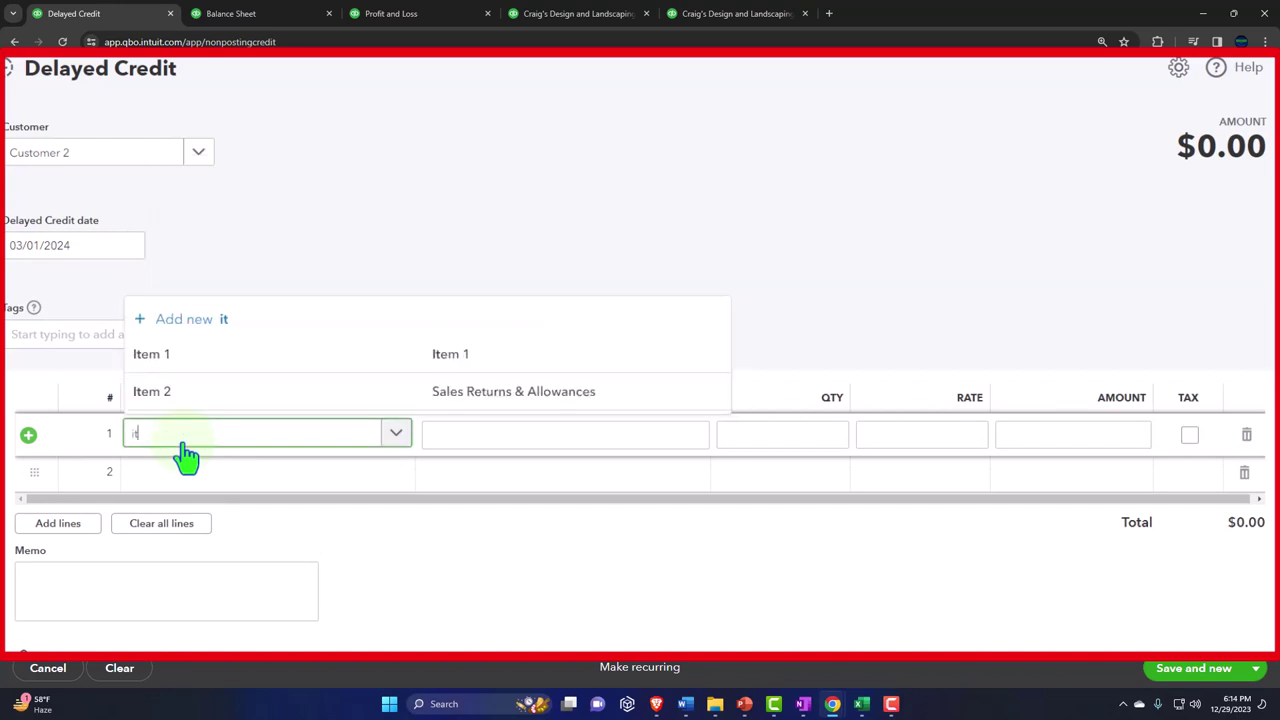
{"action": "left_click", "coordinate": [185, 366]}
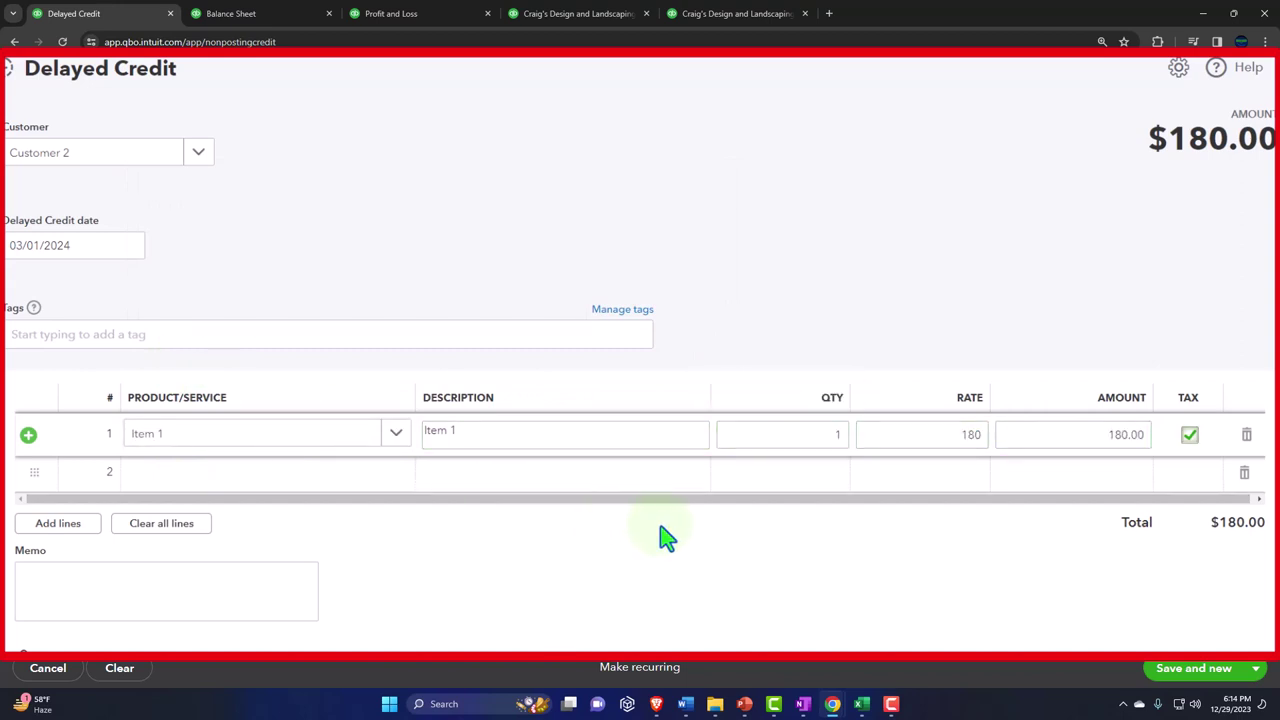
{"action": "scroll", "coordinate": [668, 538], "scroll_direction": "down", "scroll_amount": 2}
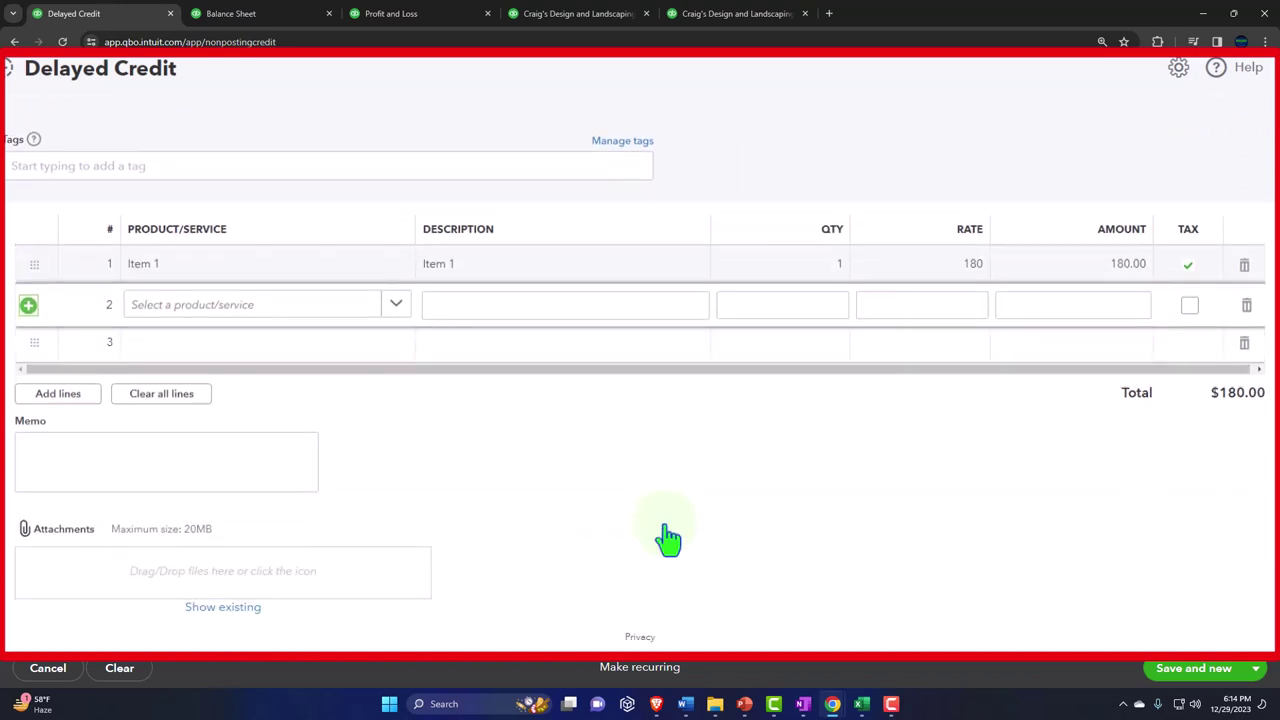
{"action": "scroll", "coordinate": [668, 538], "scroll_direction": "up", "scroll_amount": 2}
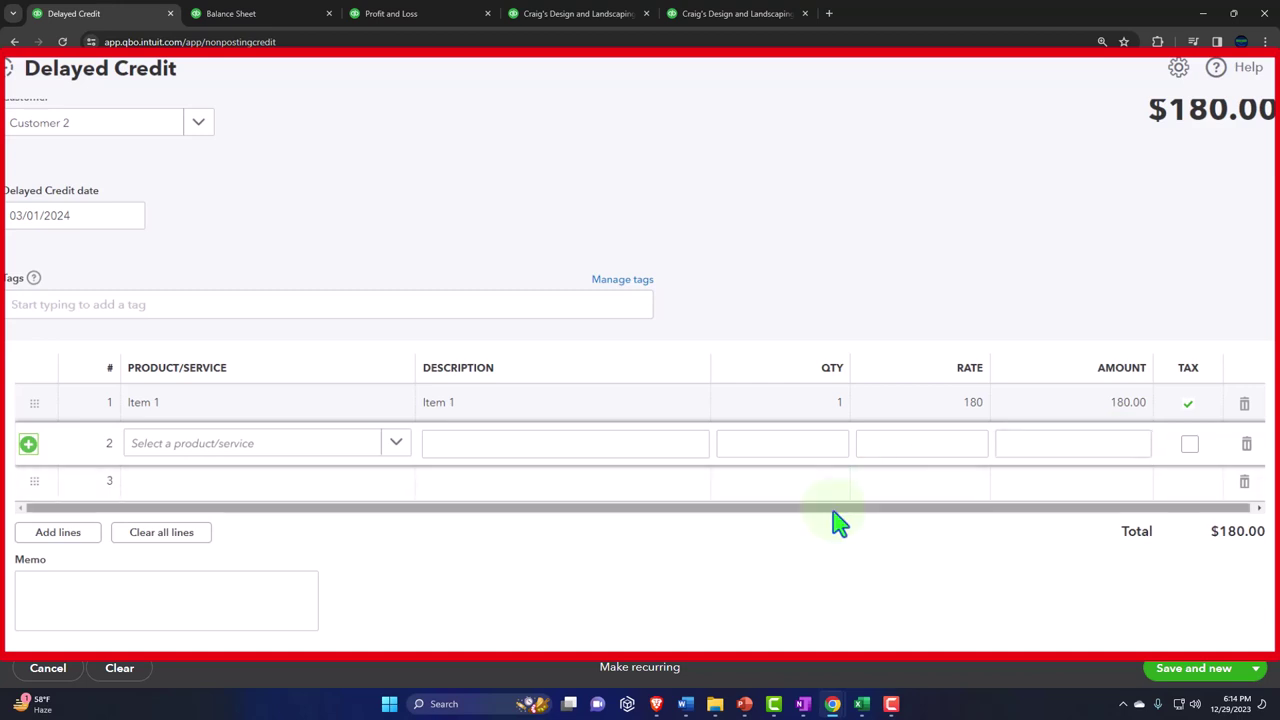
{"action": "scroll", "coordinate": [834, 518], "scroll_direction": "down", "scroll_amount": 2}
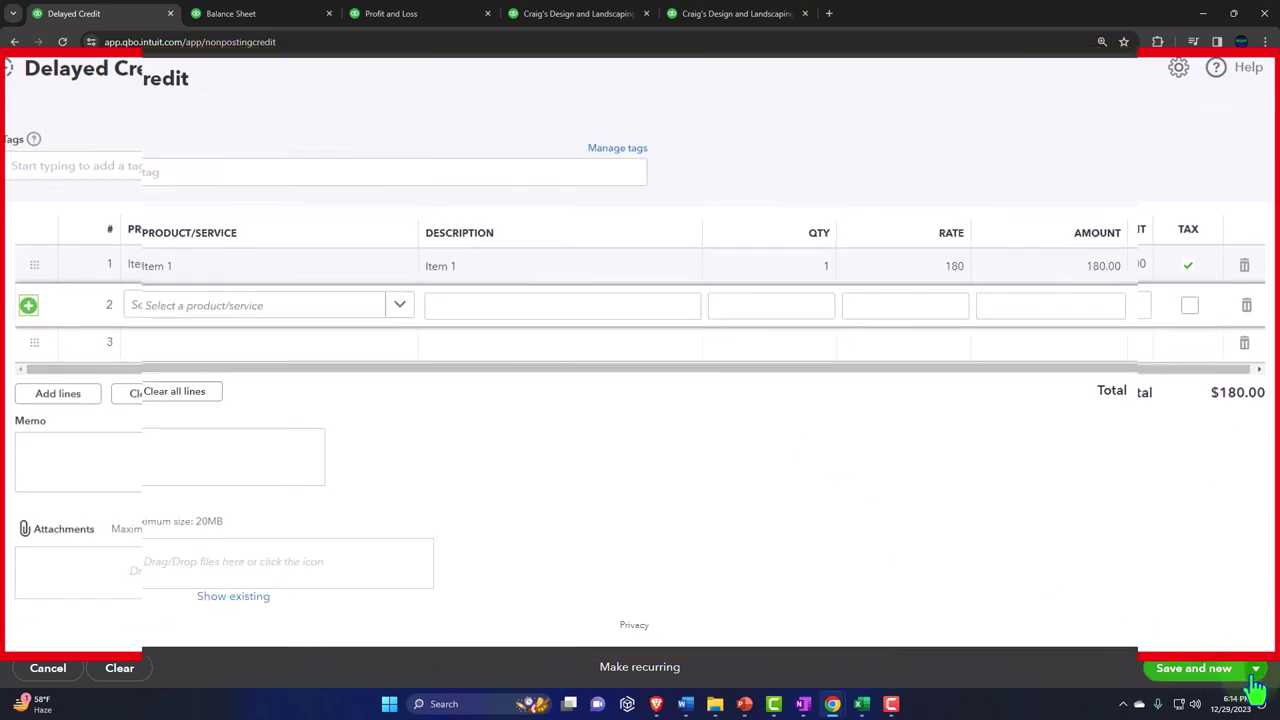
{"action": "left_click", "coordinate": [1205, 643]}
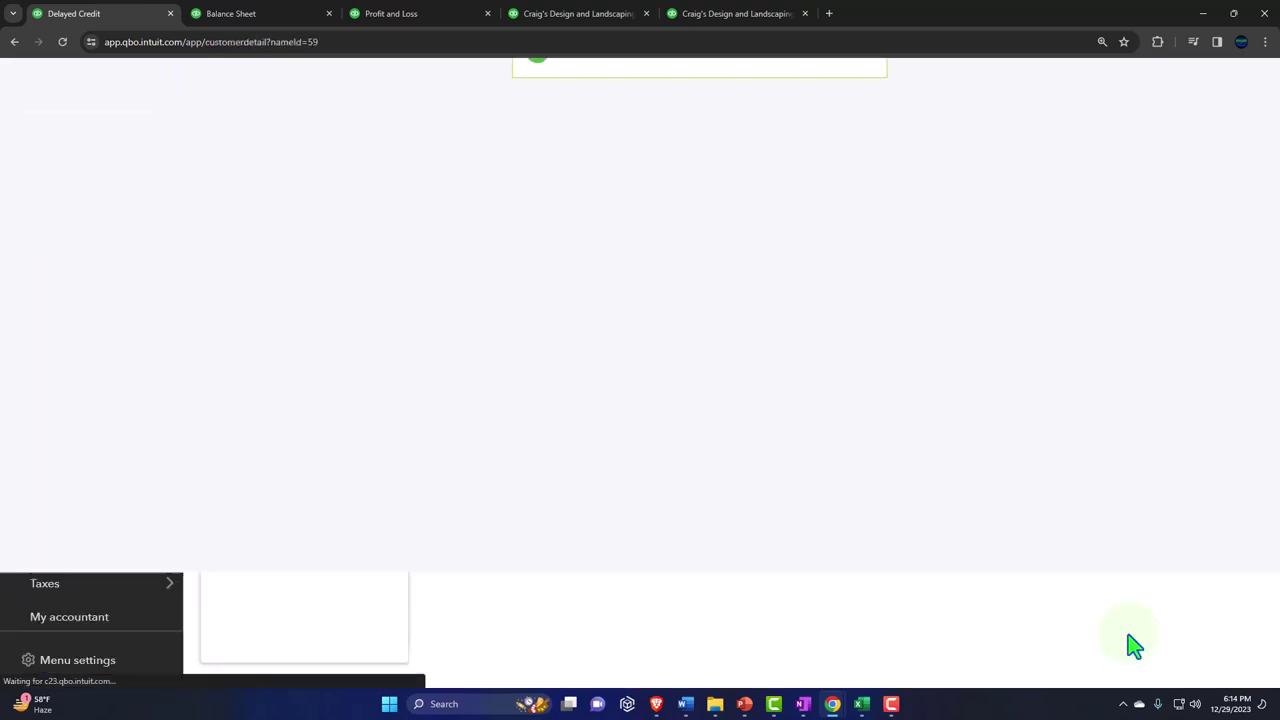
Review Customer 2's transaction list to see how the delayed credit is listed beside the sales receipt.
{"action": "scroll", "coordinate": [871, 551], "scroll_direction": "down", "scroll_amount": 2}
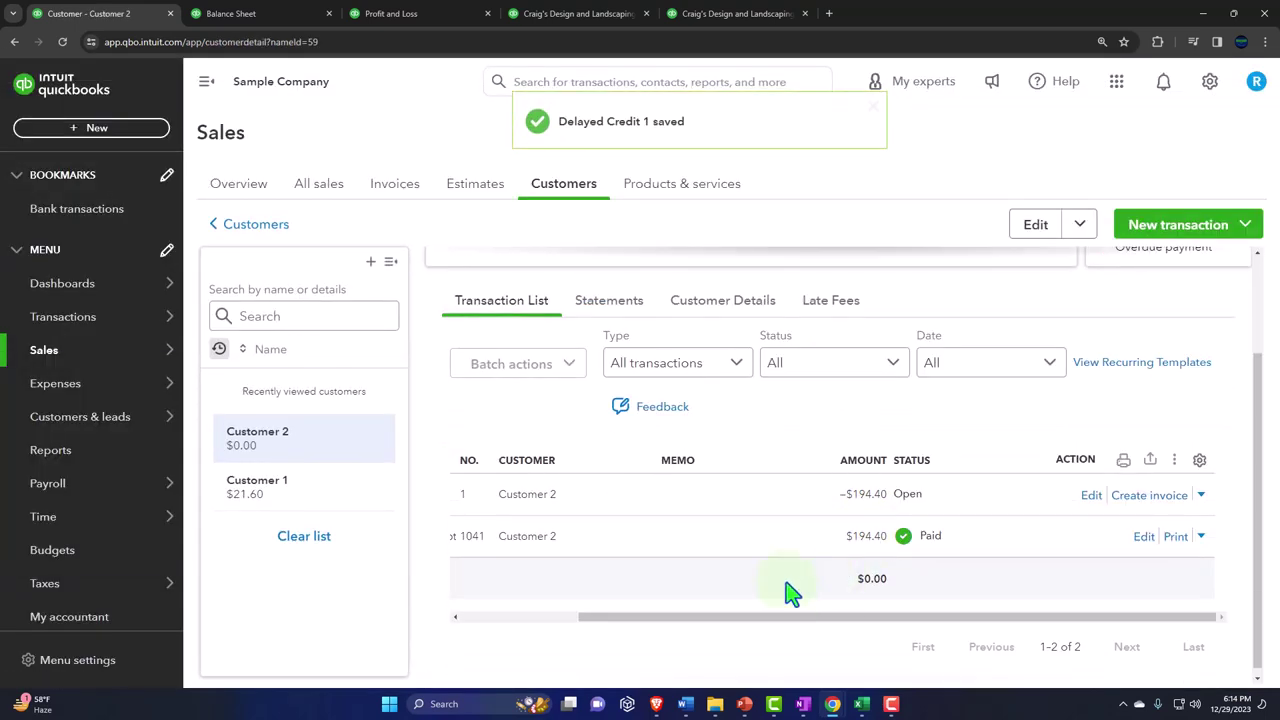
{"action": "left_click_drag", "start_coordinate": [651, 623], "coordinate": [560, 636]}
{"action": "left_click", "coordinate": [206, 81]}
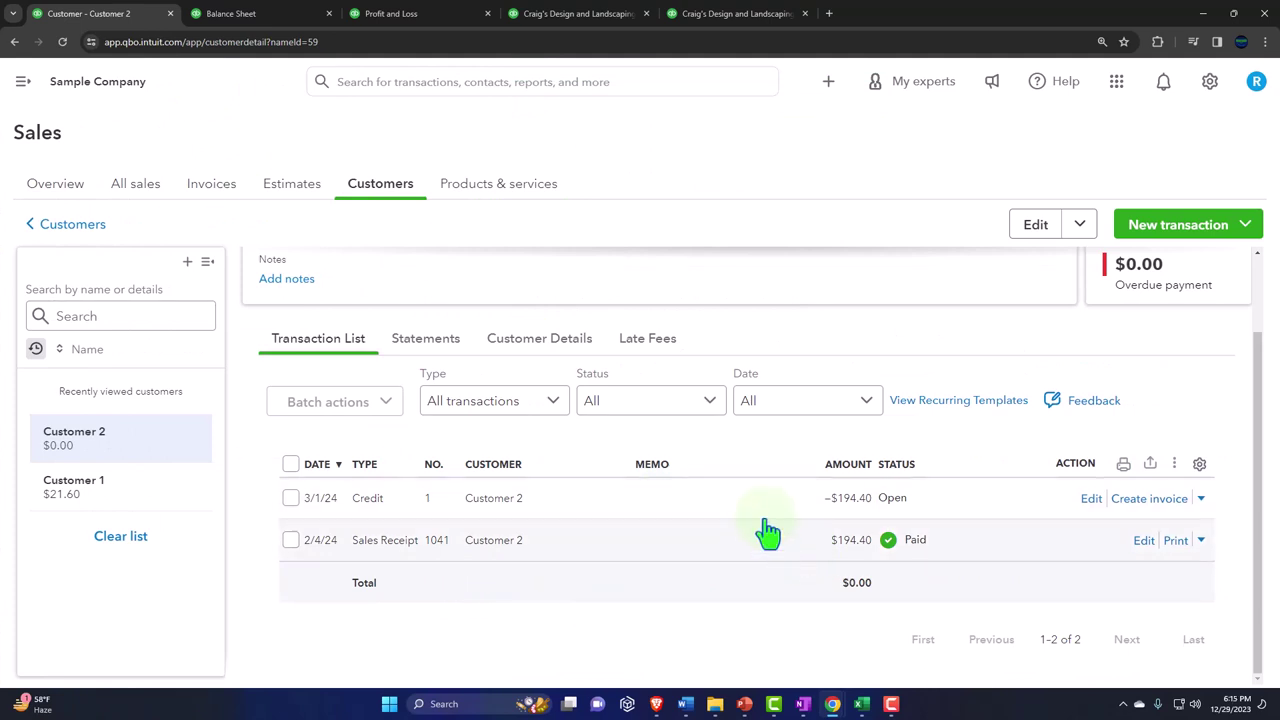
Check the balance sheet's Accounts Receivable transactions for the delayed credit, then return to the report.
{"action": "left_click", "coordinate": [282, 21]}
{"action": "scroll", "coordinate": [663, 286], "scroll_direction": "up", "scroll_amount": 3}
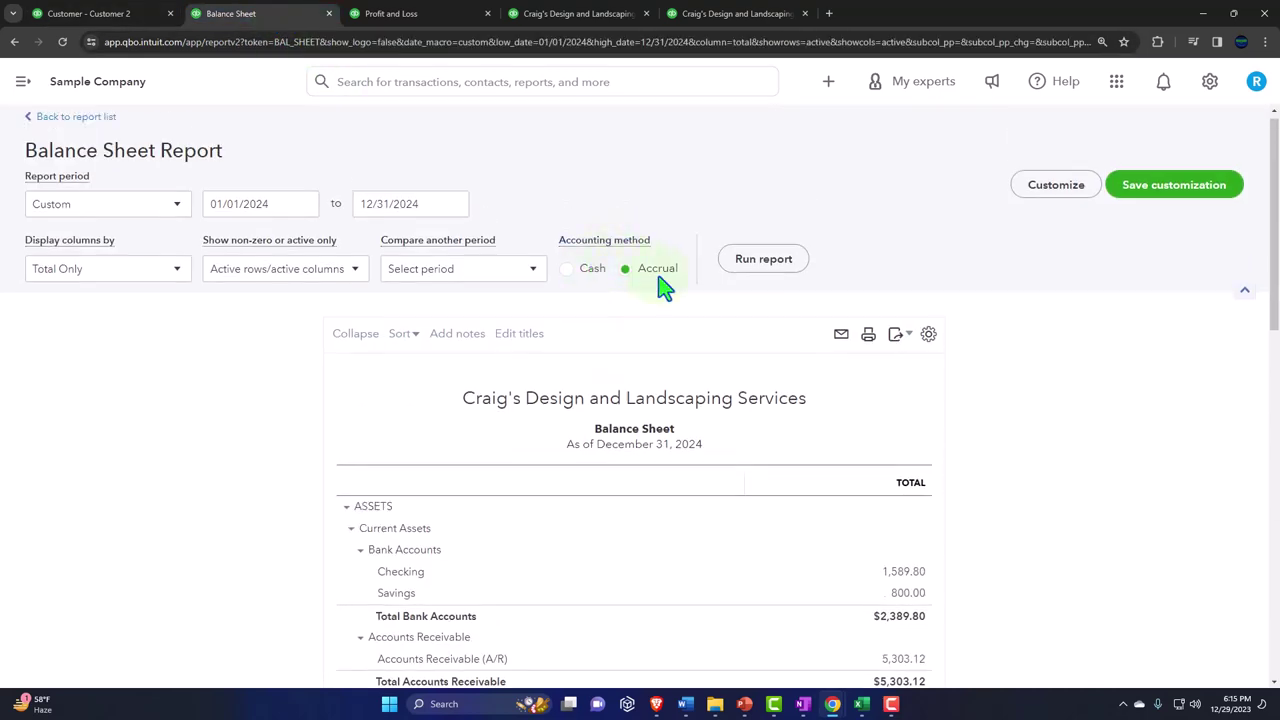
{"action": "scroll", "coordinate": [740, 395], "scroll_direction": "down", "scroll_amount": 2}
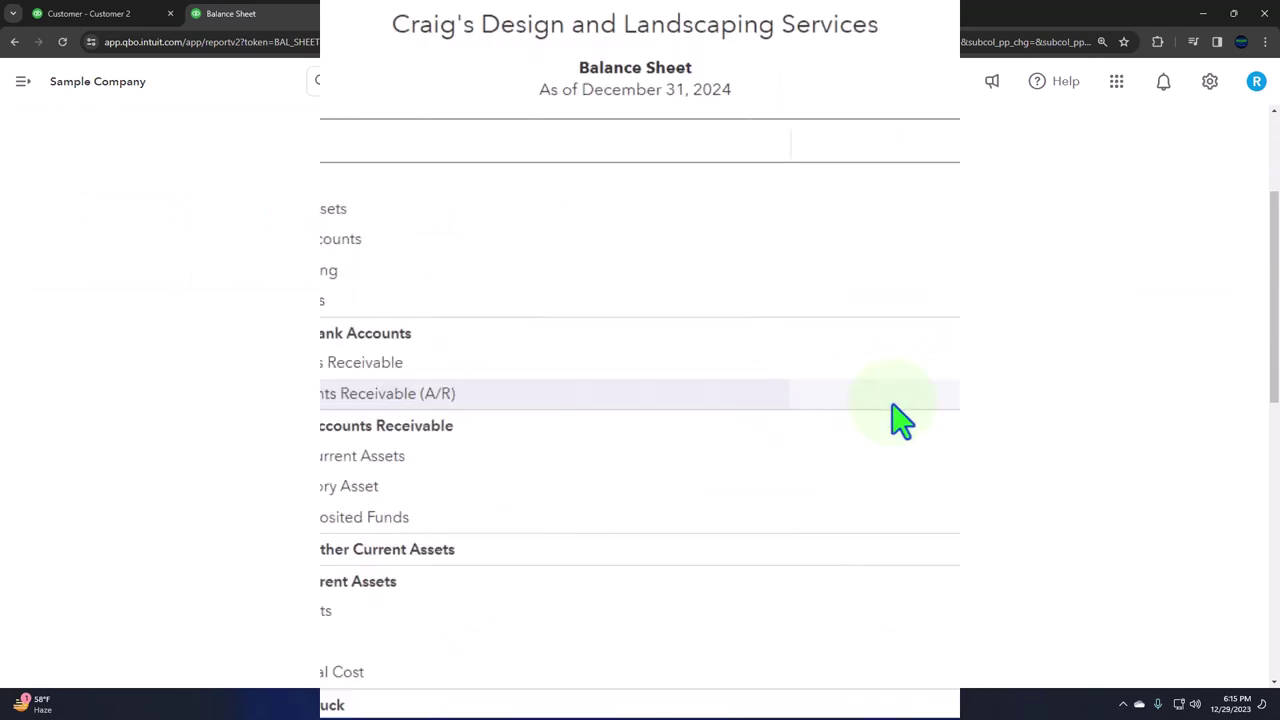
{"action": "left_click", "coordinate": [1010, 405]}
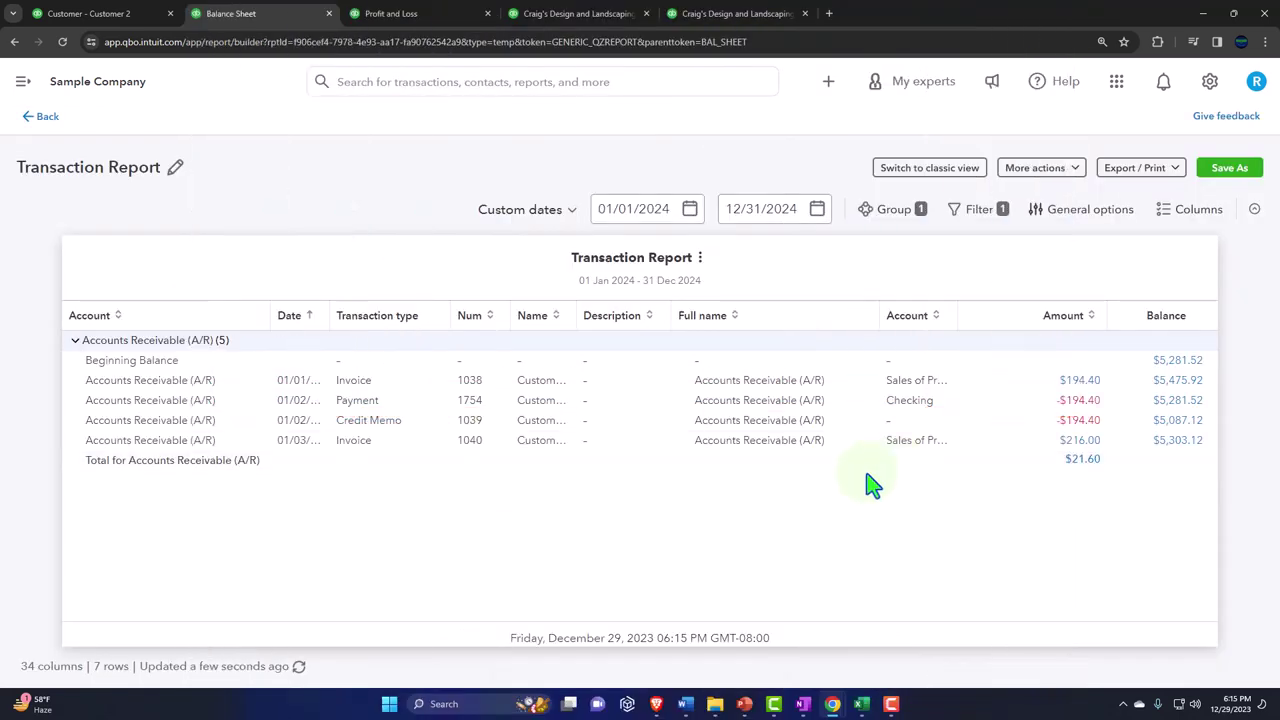
{"action": "left_click", "coordinate": [47, 118]}
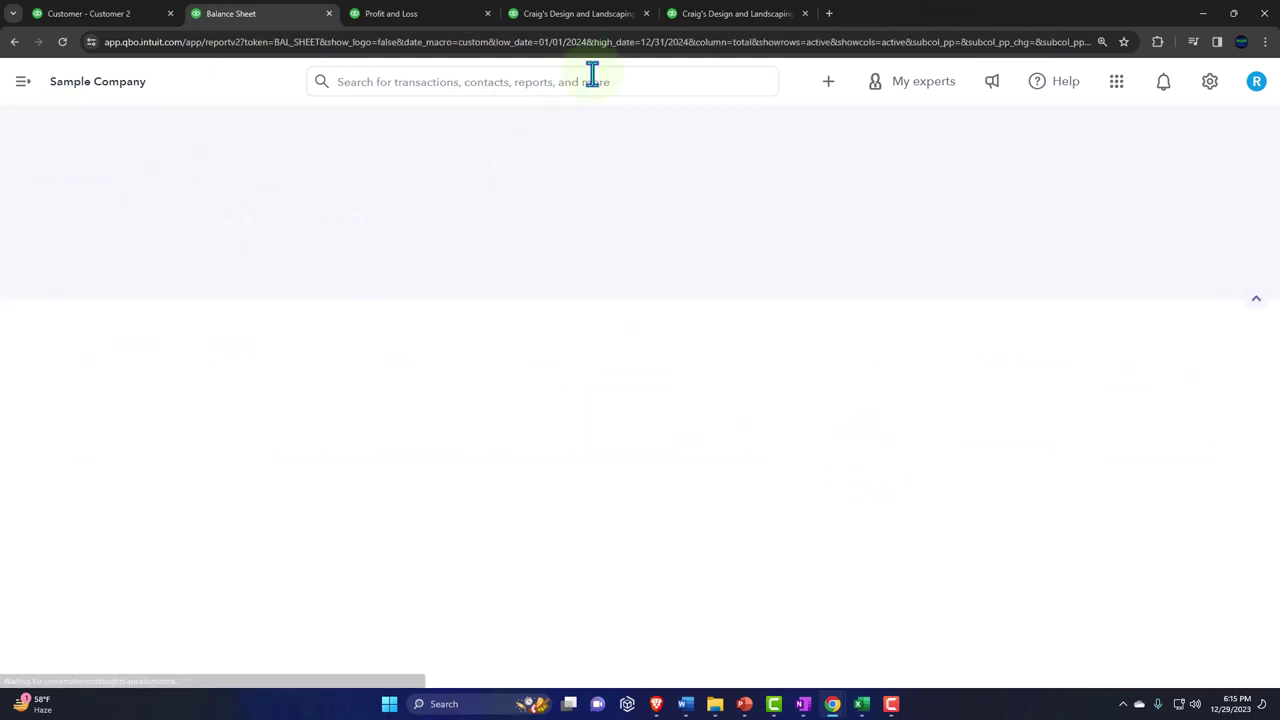
Rerun the Customer Balance Detail report for all dates and check whether Customer 2's delayed credit is included.
{"action": "left_click", "coordinate": [580, 14]}
{"action": "scroll", "coordinate": [468, 270], "scroll_direction": "up", "scroll_amount": 3}
{"action": "left_click", "coordinate": [258, 260]}
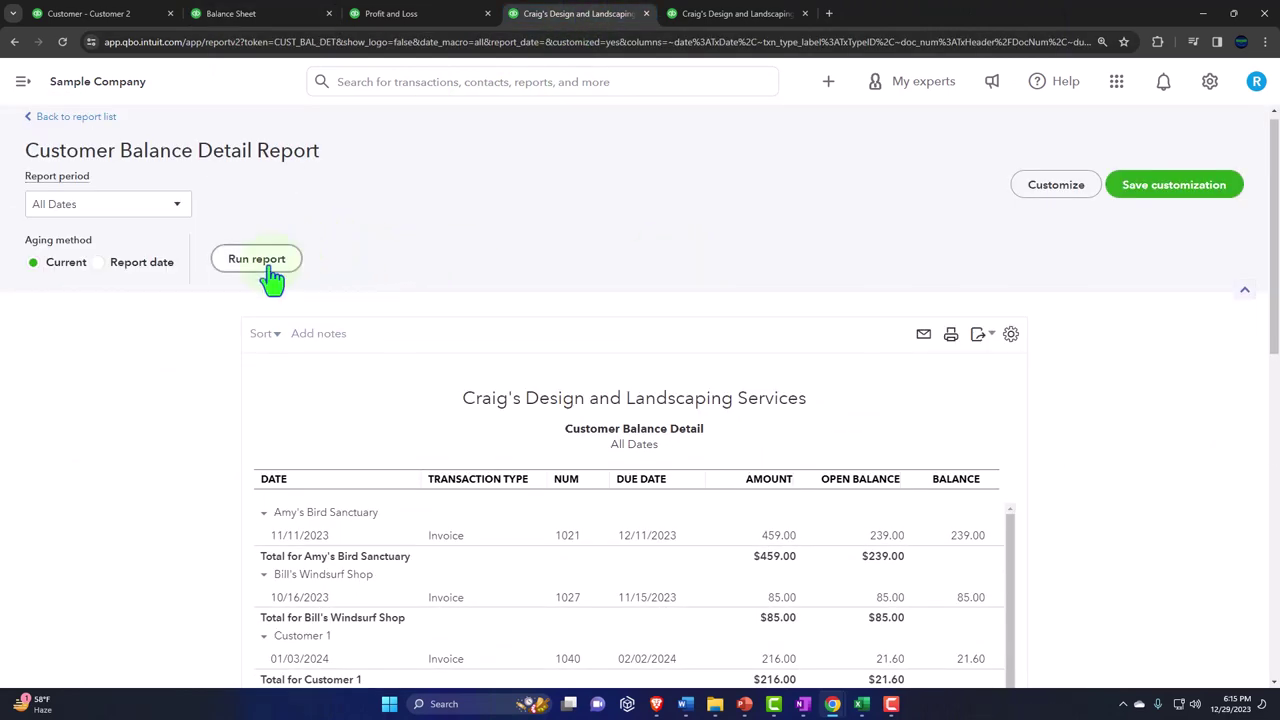
{"action": "scroll", "coordinate": [224, 402], "scroll_direction": "down", "scroll_amount": 2}
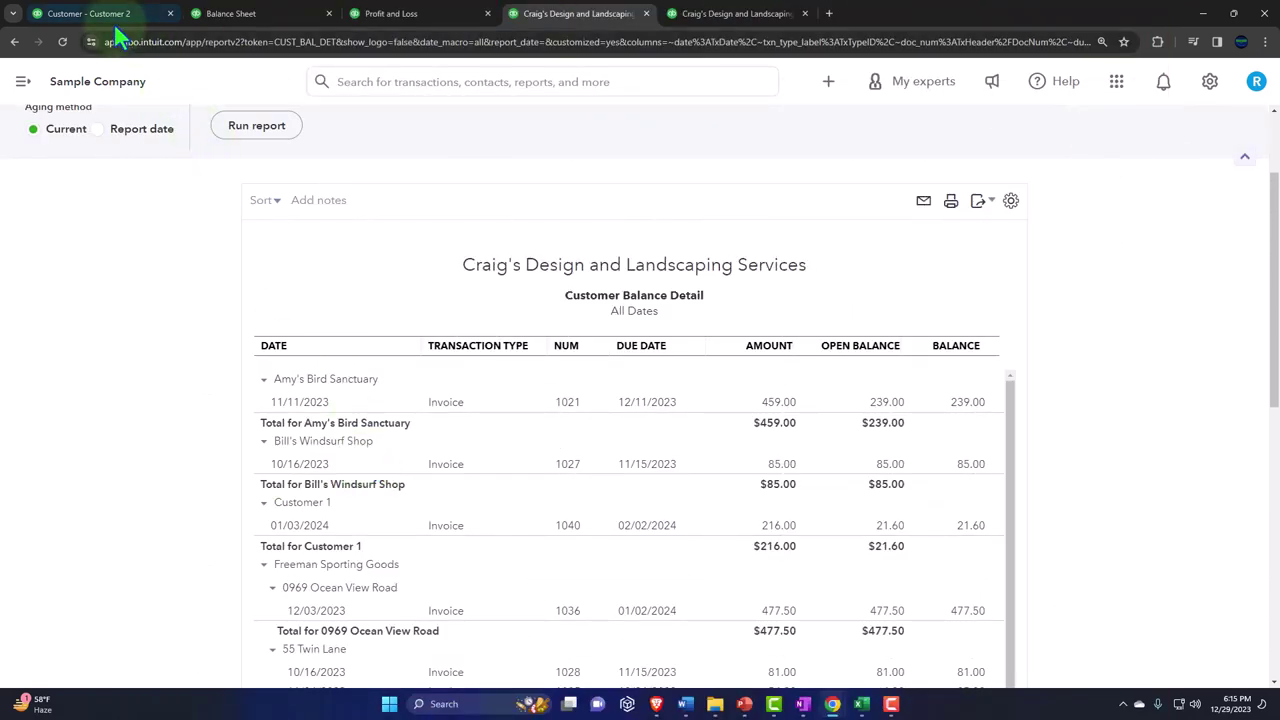
Start a new invoice from Customer 2's page and set the invoice date to 04/01/2024.
{"action": "left_click", "coordinate": [100, 13]}
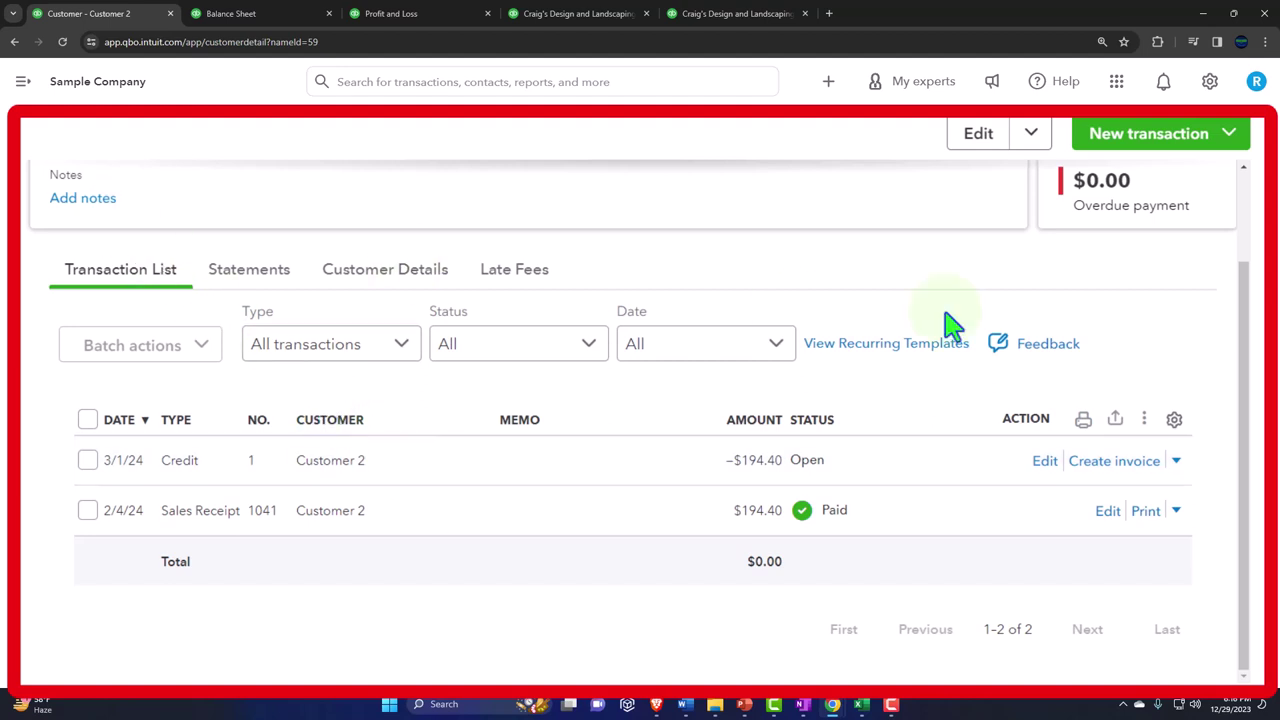
{"action": "left_click", "coordinate": [1173, 145]}
{"action": "left_click", "coordinate": [1137, 189]}
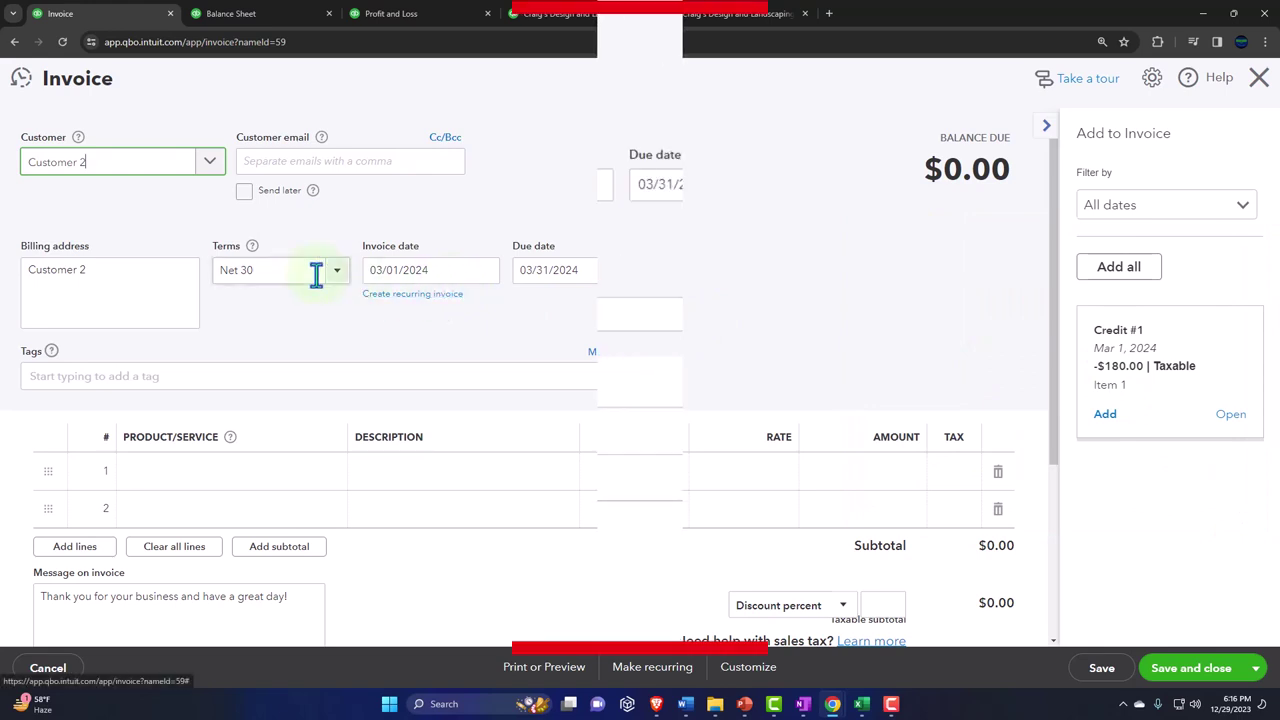
{"action": "key", "text": "Tab"}
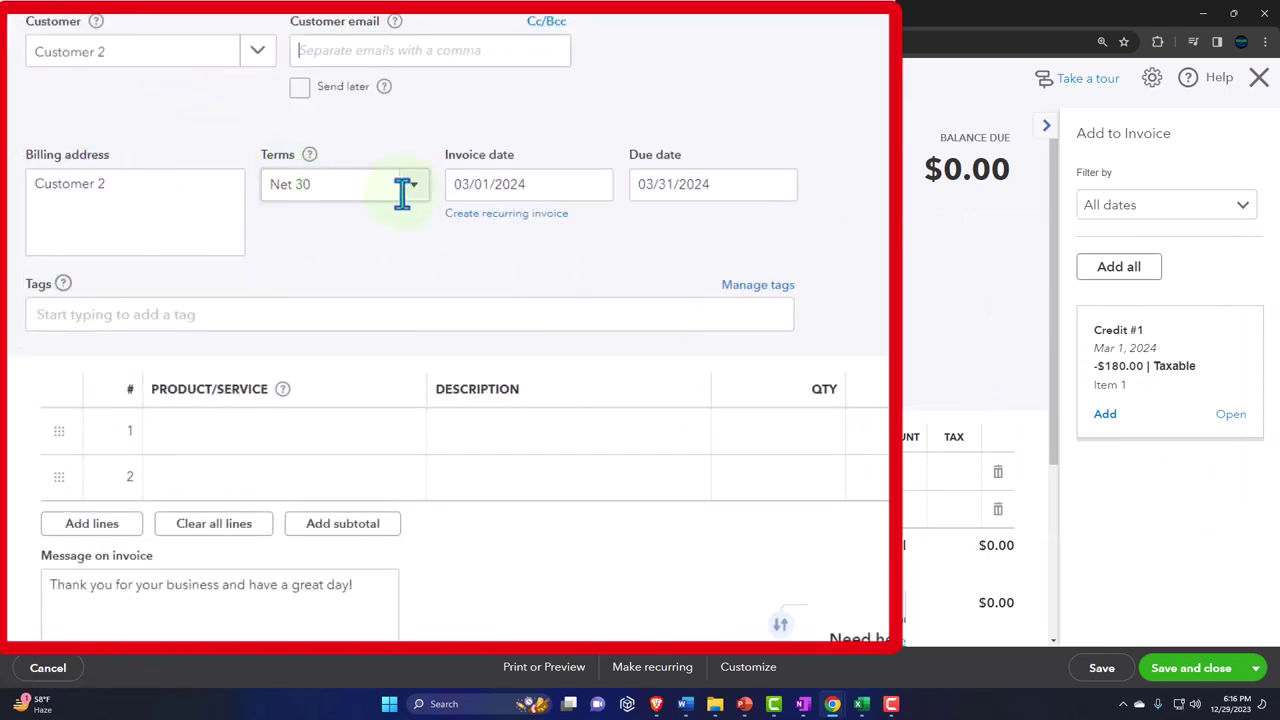
{"action": "left_click", "coordinate": [540, 194]}
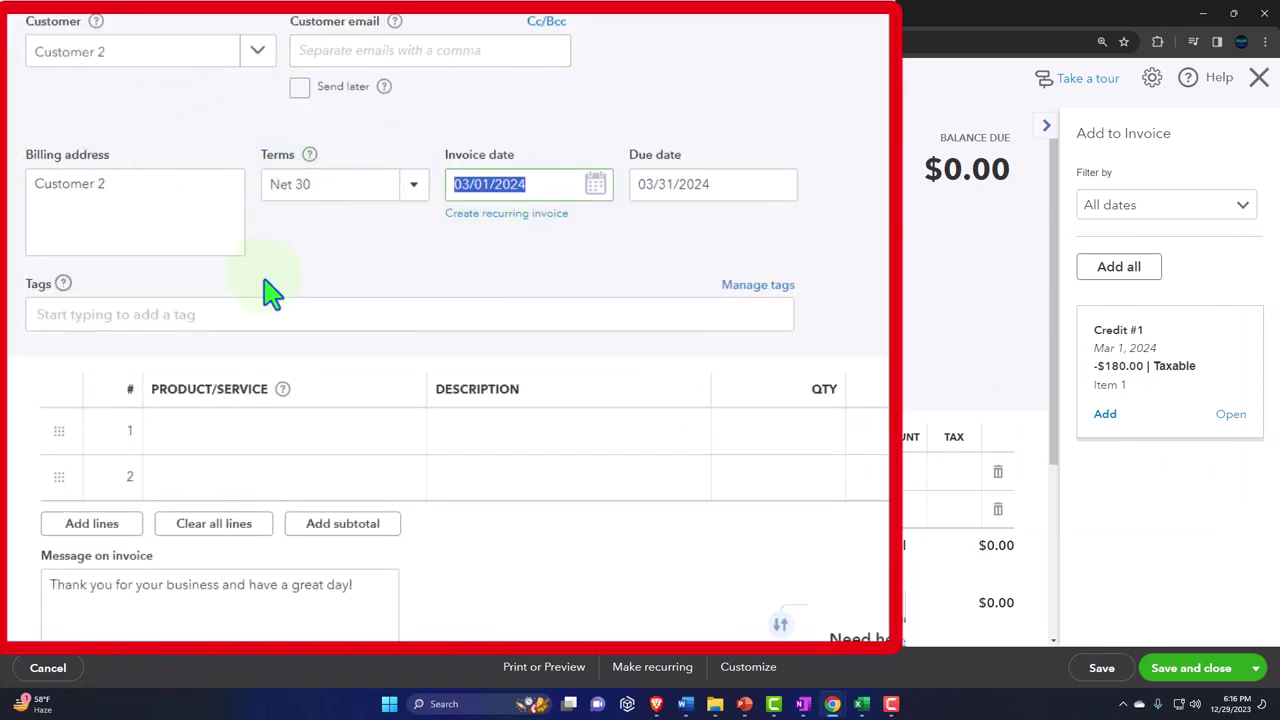
{"action": "type", "text": "0401"}
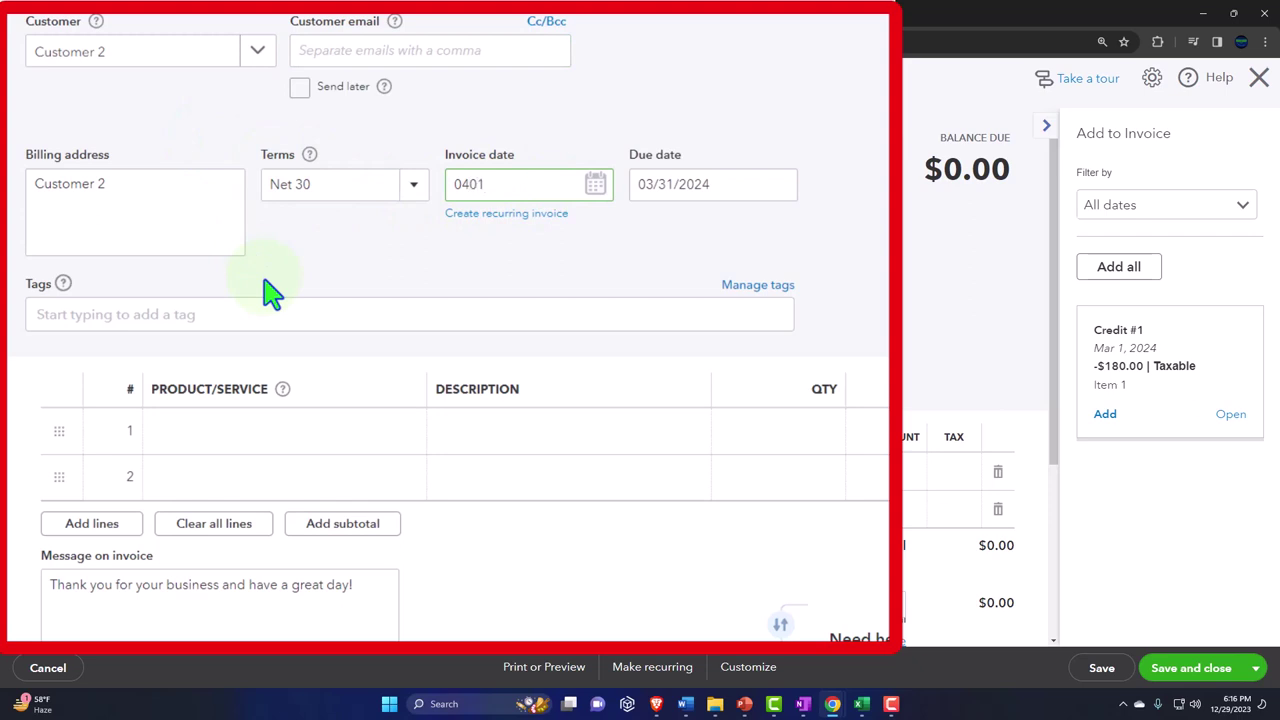
{"action": "left_click", "coordinate": [273, 293]}
Add a new product named Service Item from the invoice's first line and choose Service as its type.
{"action": "left_click", "coordinate": [229, 451]}
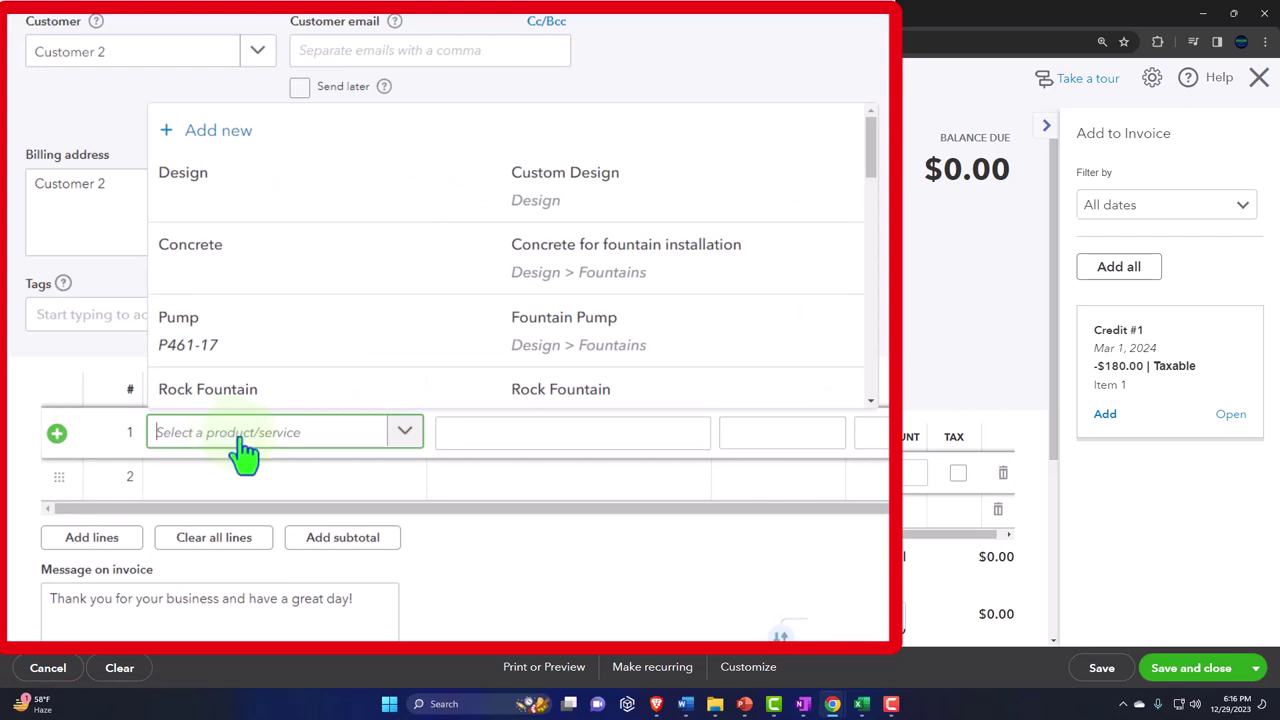
{"action": "left_click", "coordinate": [282, 452]}
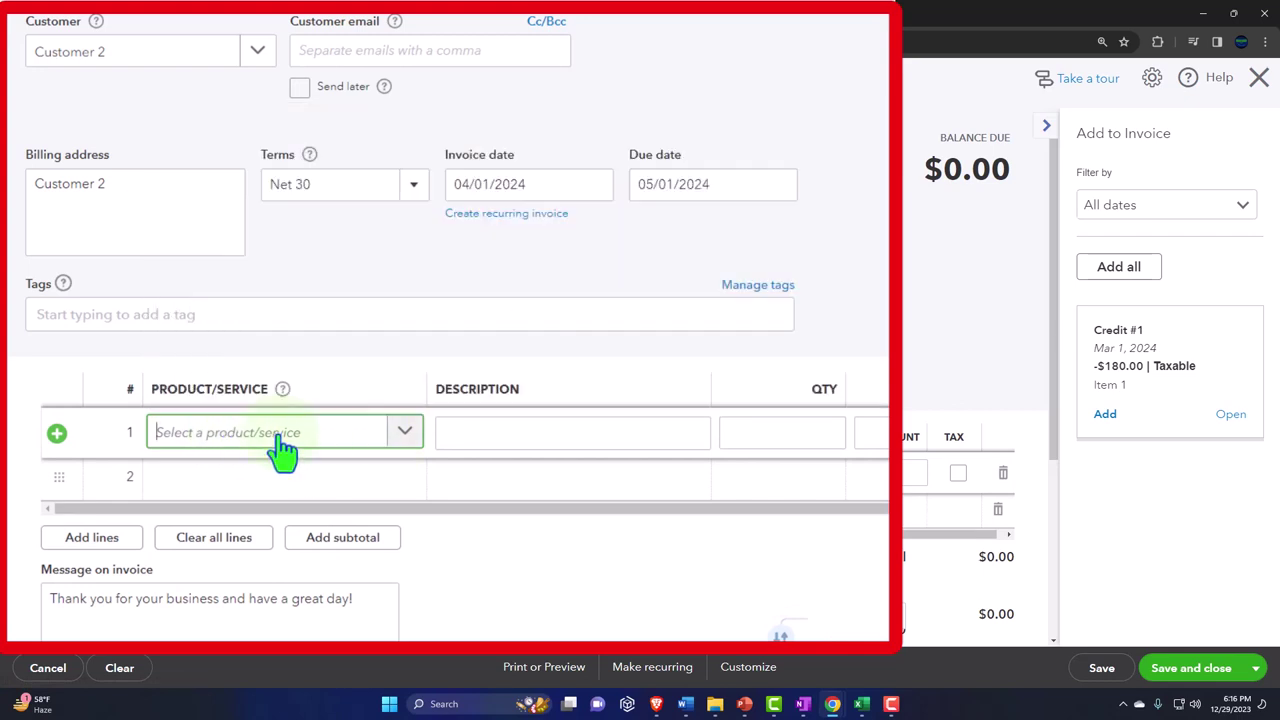
{"action": "left_click", "coordinate": [282, 452]}
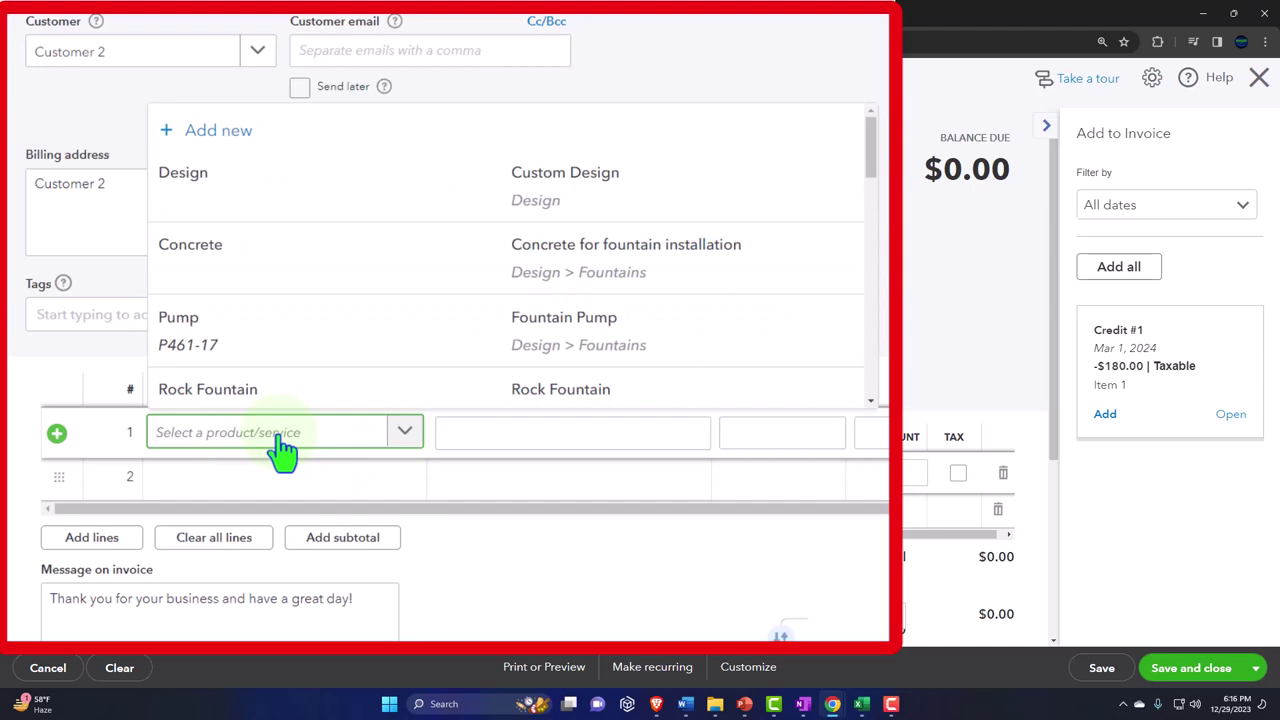
{"action": "type", "text": "Service"}
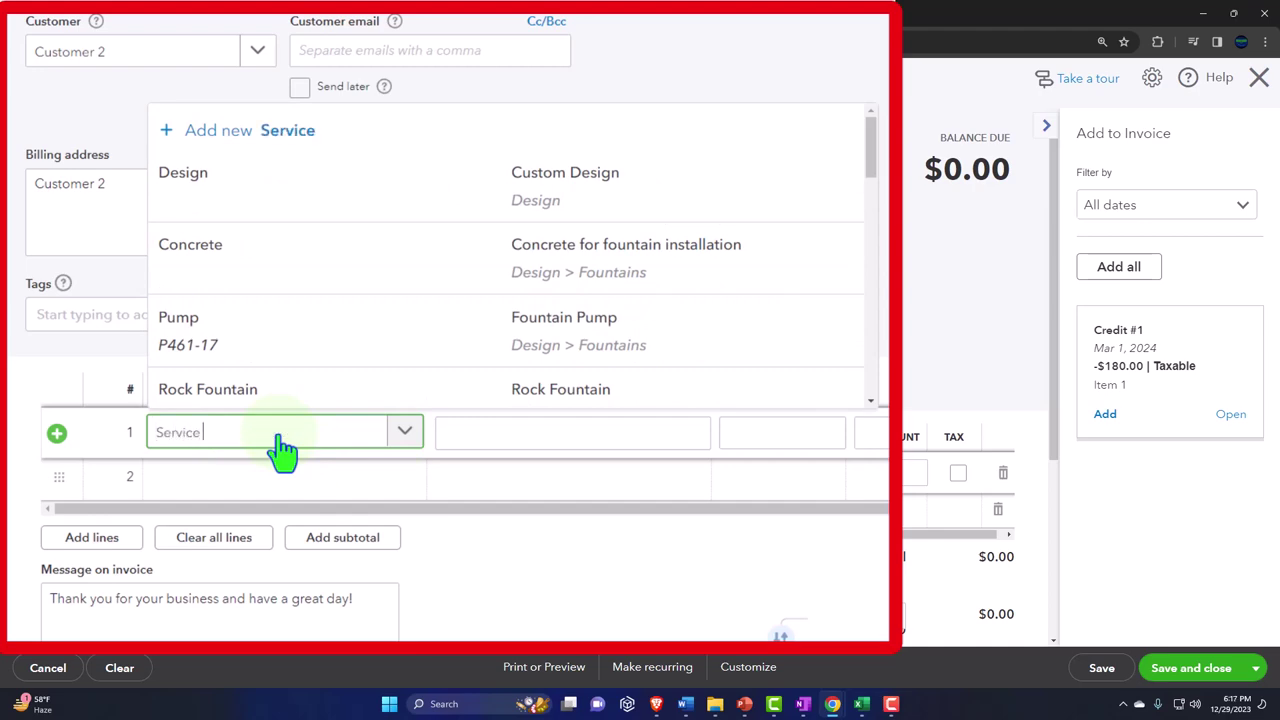
{"action": "type", "text": " Item"}
{"action": "key", "text": "Return"}
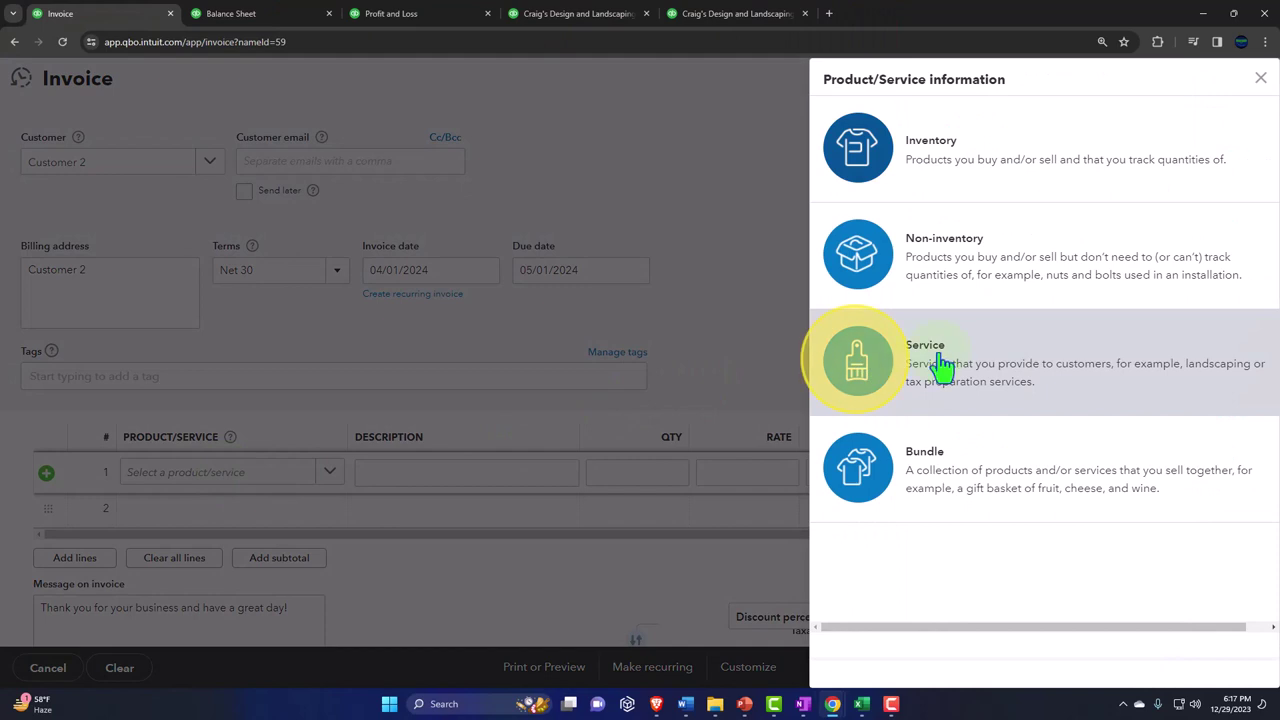
{"action": "left_click", "coordinate": [940, 366]}
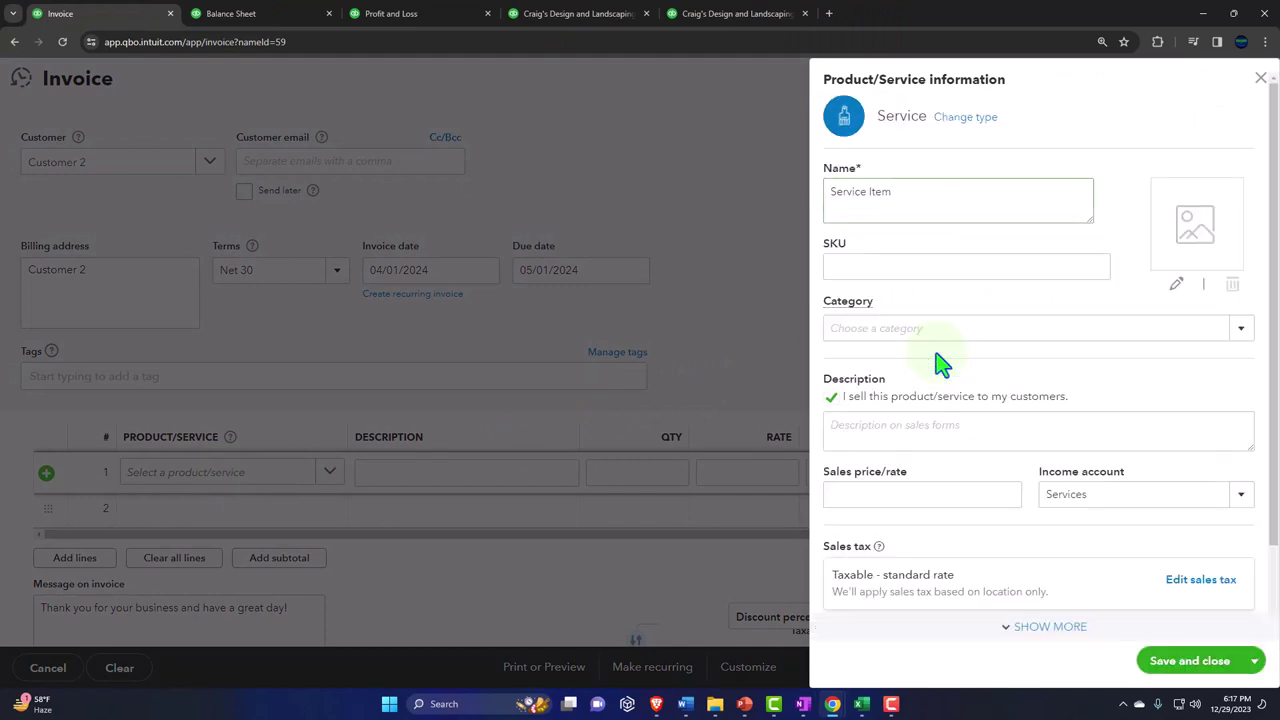
Enter Service Item as the sales description and 100 as the sales price, then save and close the new item.
{"action": "triple_click", "coordinate": [888, 200]}
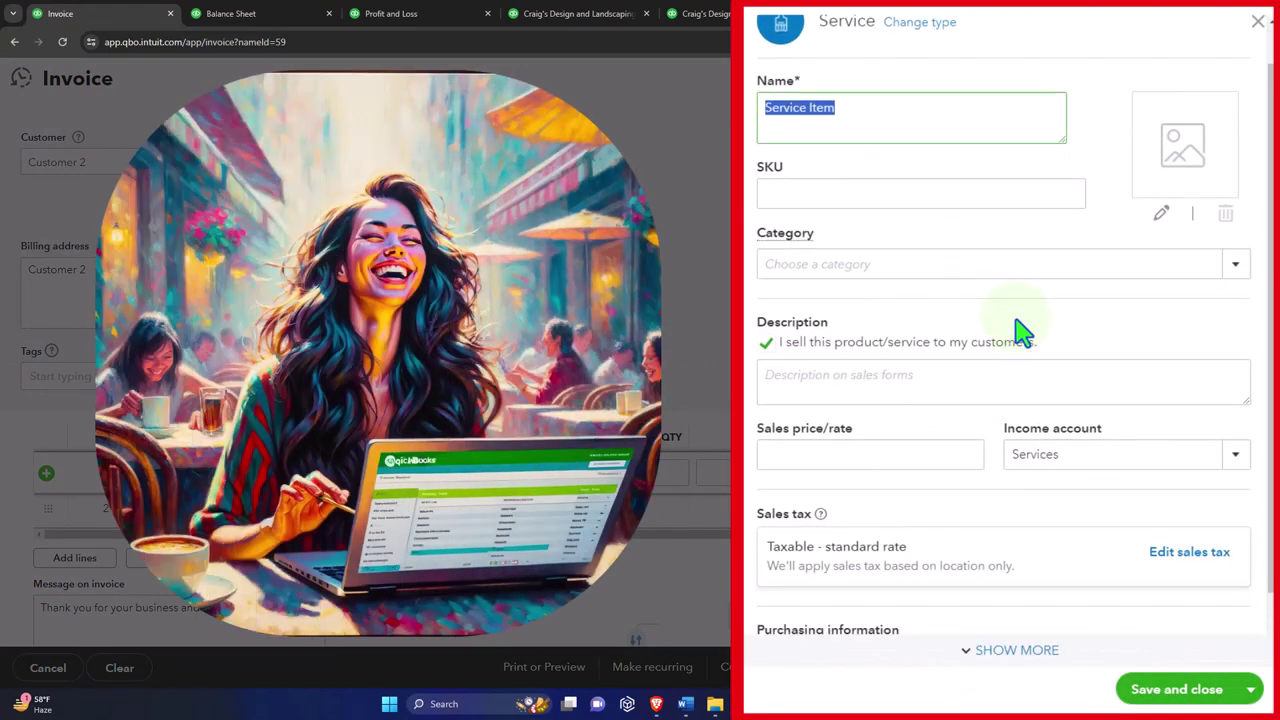
{"action": "scroll", "coordinate": [1000, 340], "scroll_direction": "down", "scroll_amount": 2}
{"action": "left_click", "coordinate": [829, 335]}
{"action": "left_click", "coordinate": [817, 392]}
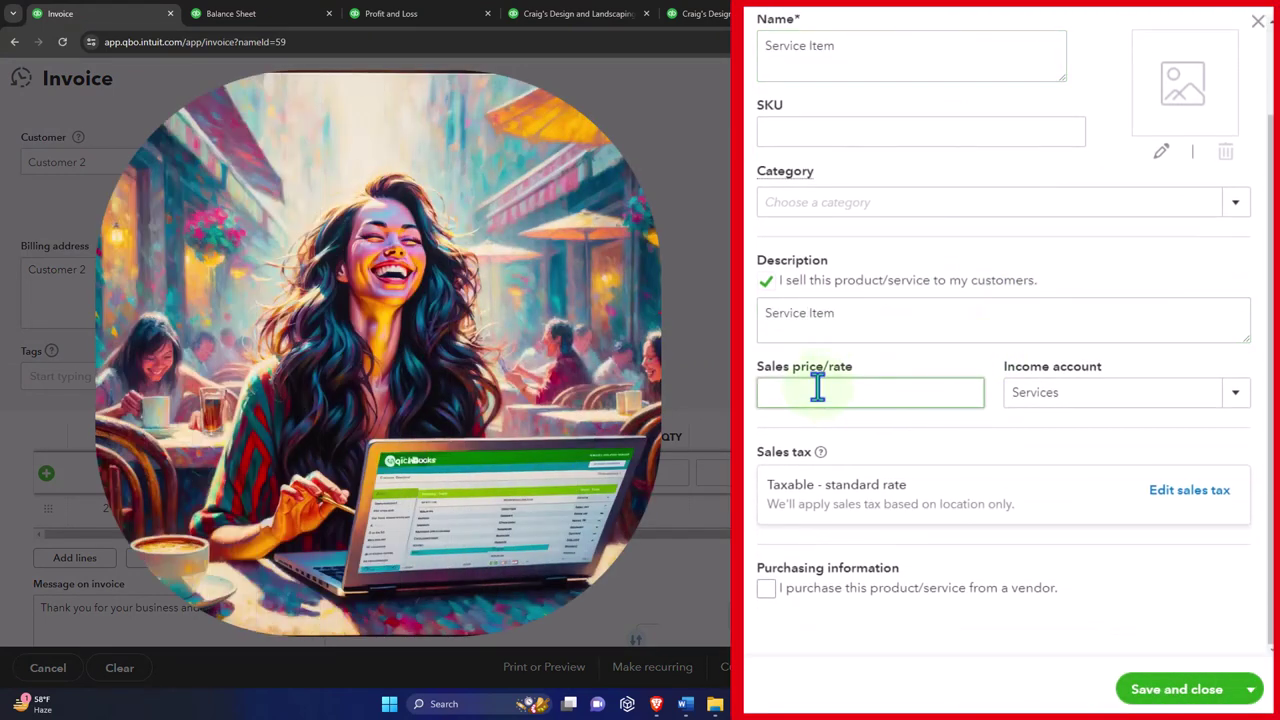
{"action": "key", "text": "Tab"}
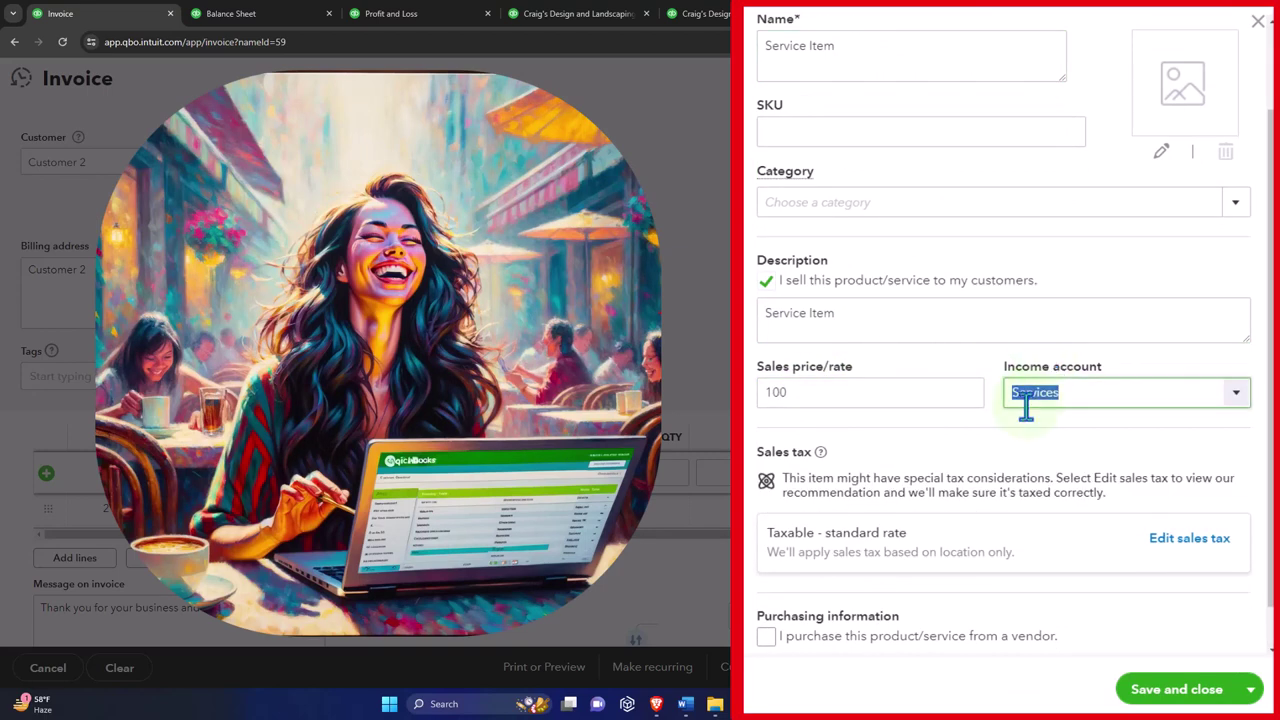
{"action": "scroll", "coordinate": [1038, 437], "scroll_direction": "down", "scroll_amount": 1}
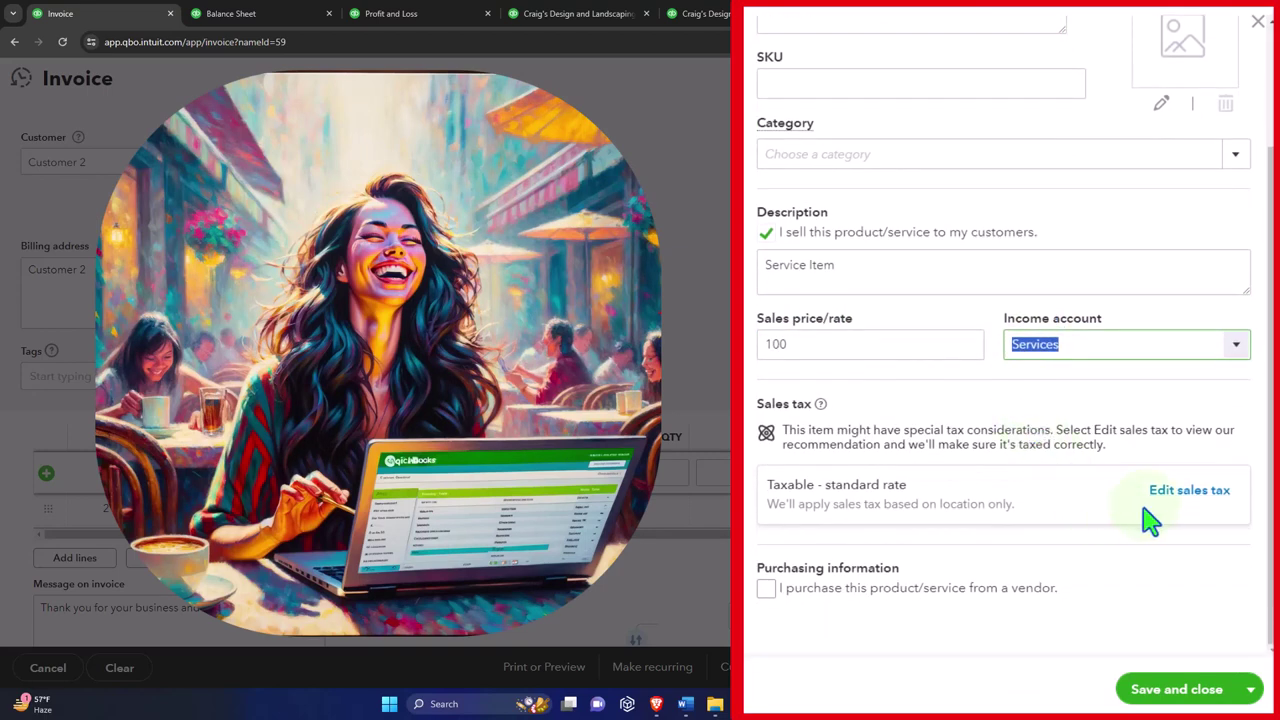
{"action": "left_click", "coordinate": [1185, 700]}
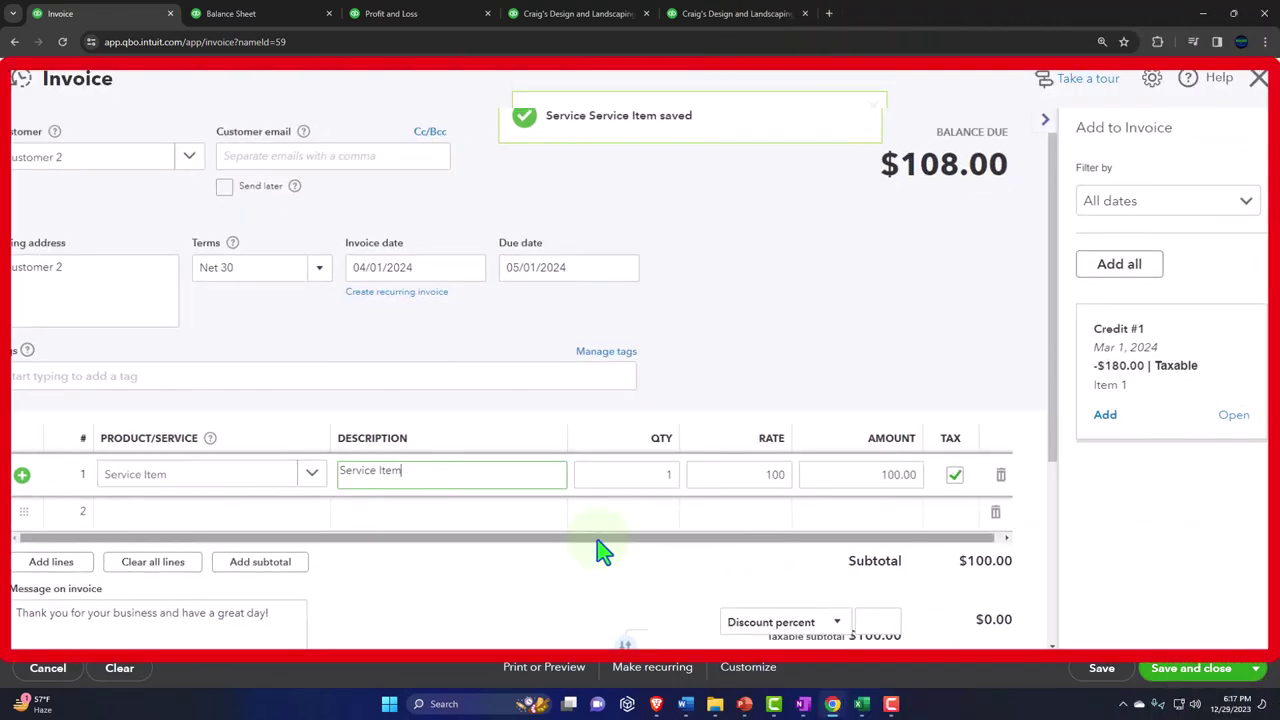
Add the suggested Credit #1 to the invoice, collapse the suggestions and review the lines and totals.
{"action": "left_click", "coordinate": [674, 526]}
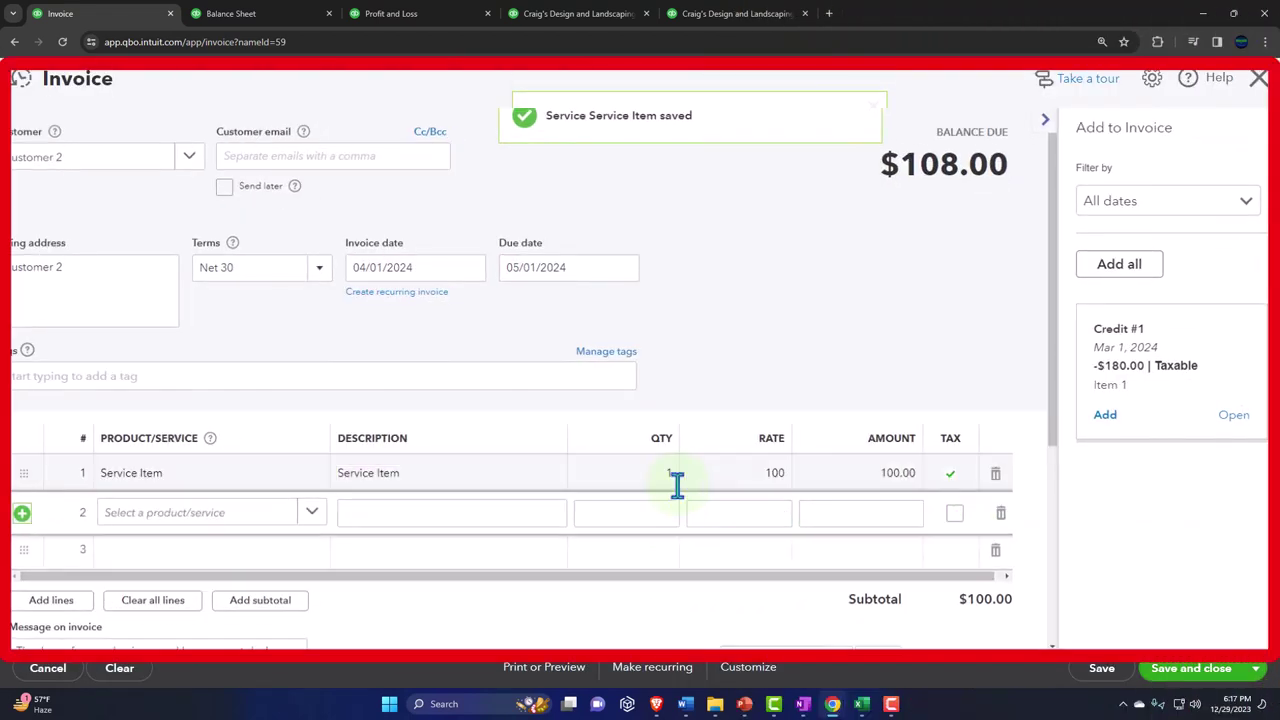
{"action": "scroll", "coordinate": [680, 478], "scroll_direction": "down", "scroll_amount": 1}
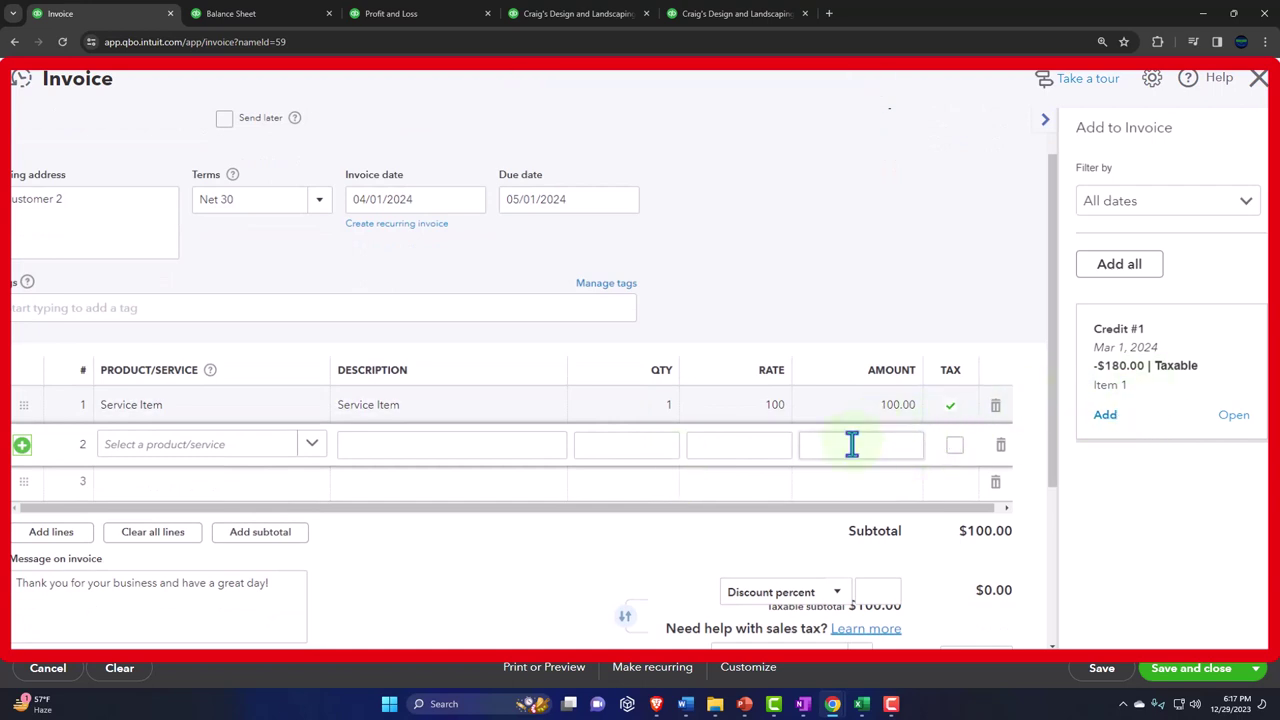
{"action": "scroll", "coordinate": [886, 446], "scroll_direction": "down", "scroll_amount": 3}
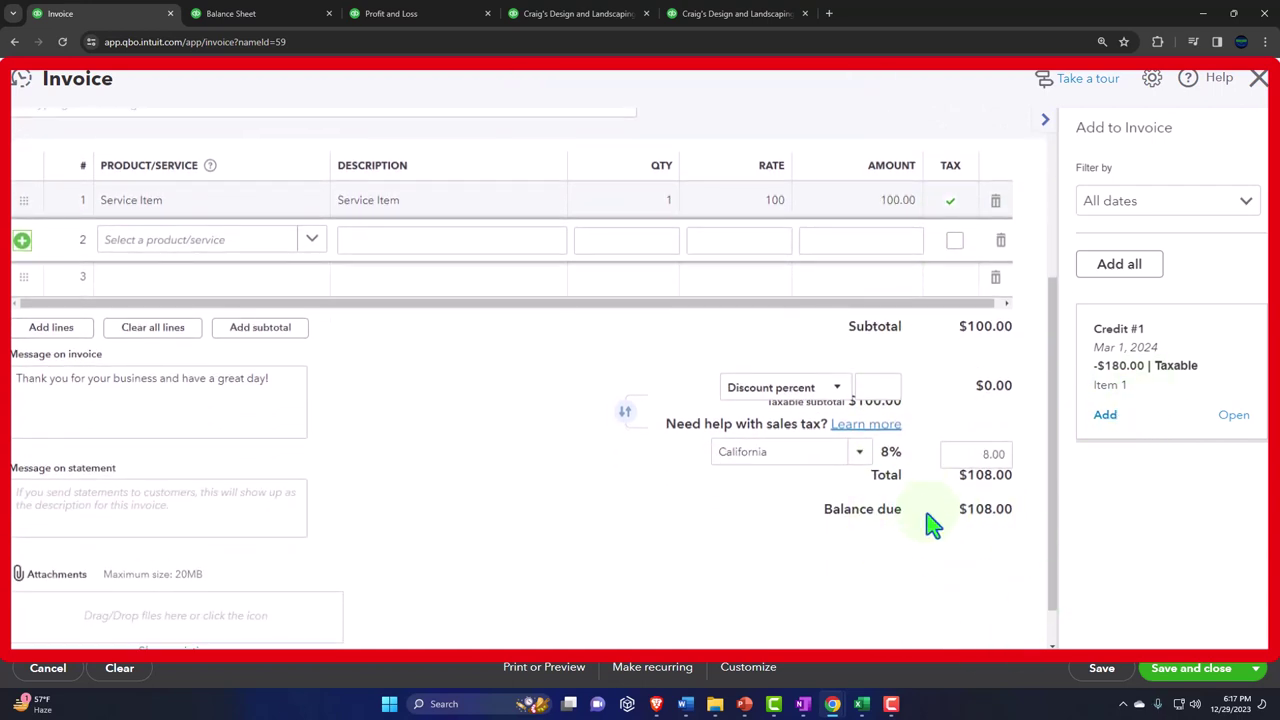
{"action": "scroll", "coordinate": [930, 524], "scroll_direction": "up", "scroll_amount": 3}
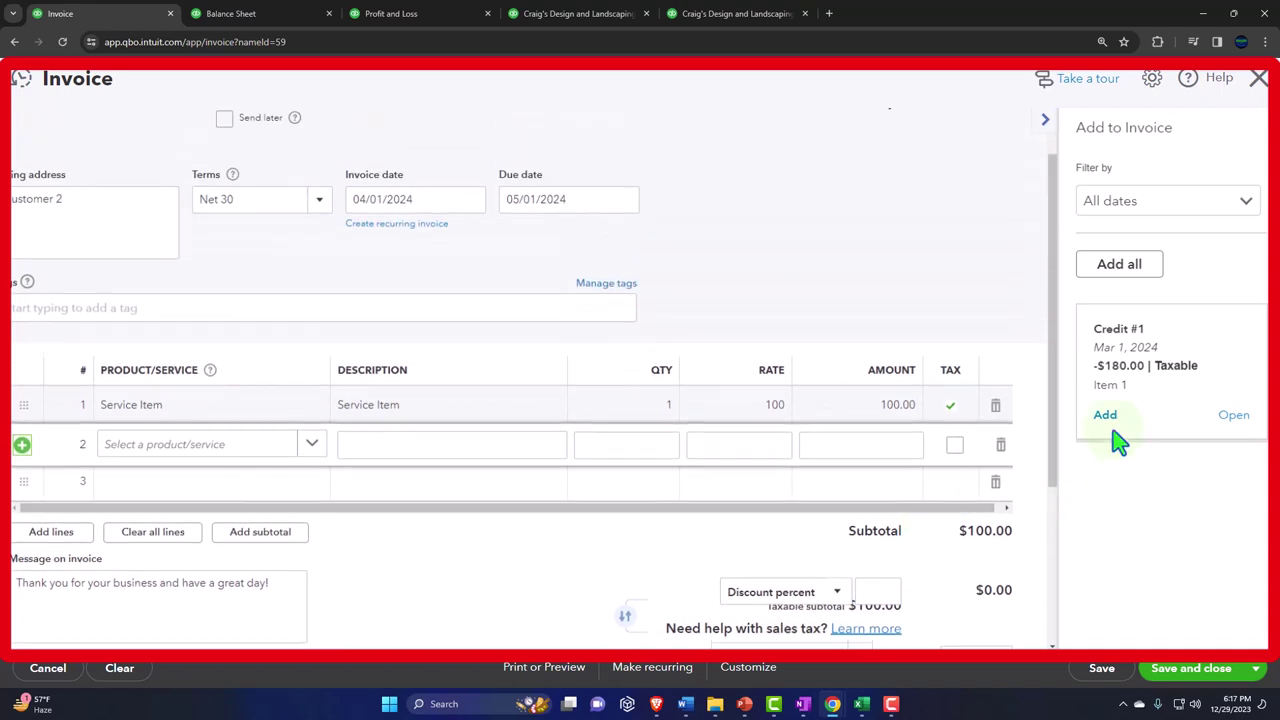
{"action": "left_click", "coordinate": [1106, 418]}
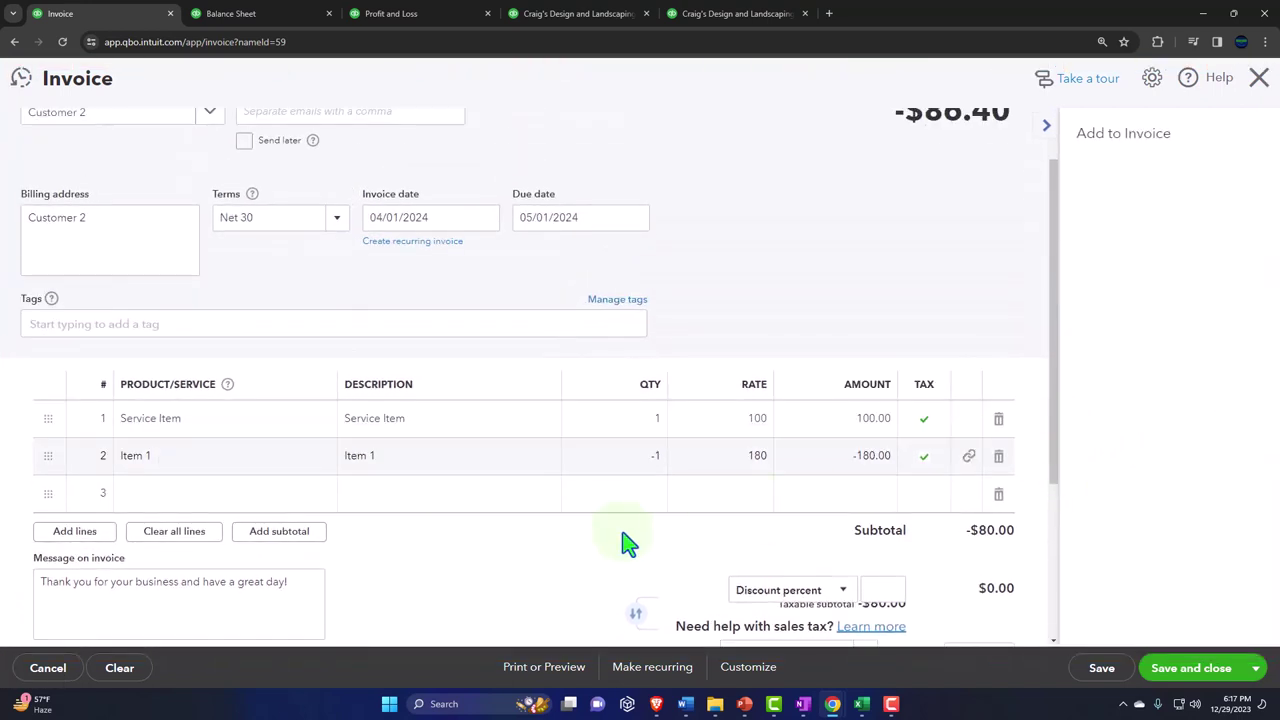
{"action": "left_click", "coordinate": [1045, 126]}
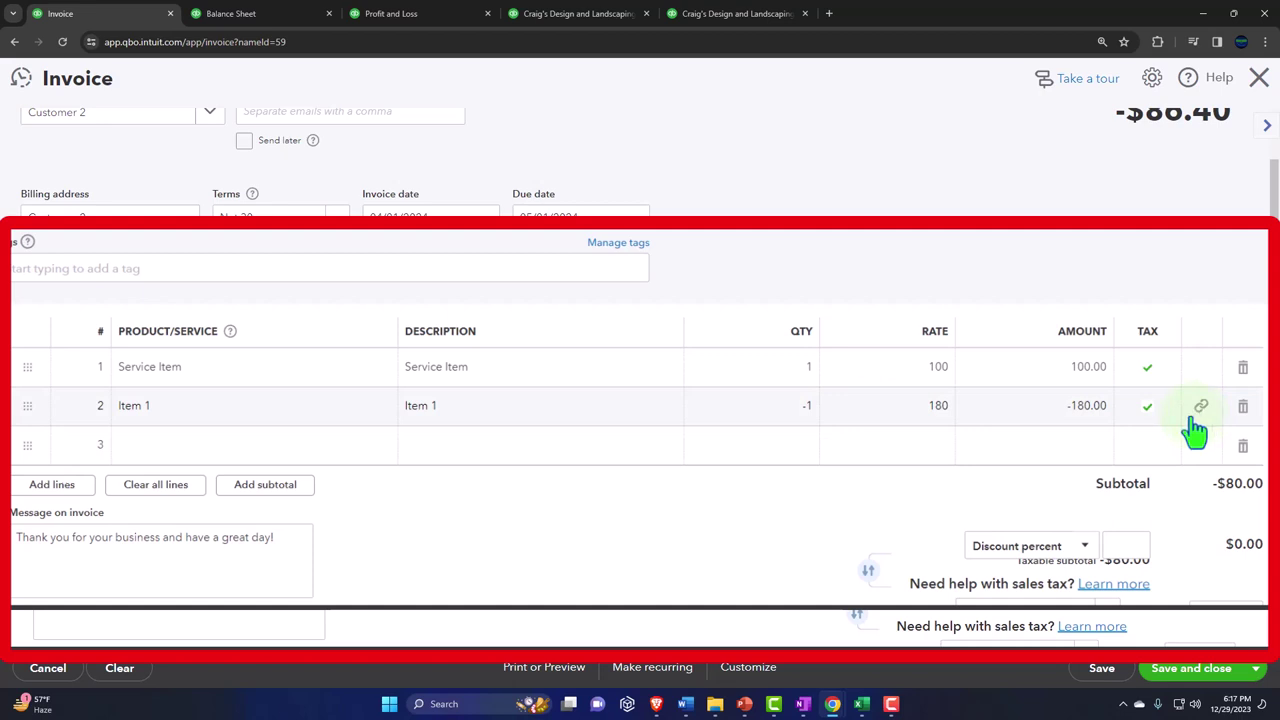
{"action": "scroll", "coordinate": [477, 400], "scroll_direction": "down", "scroll_amount": 1}
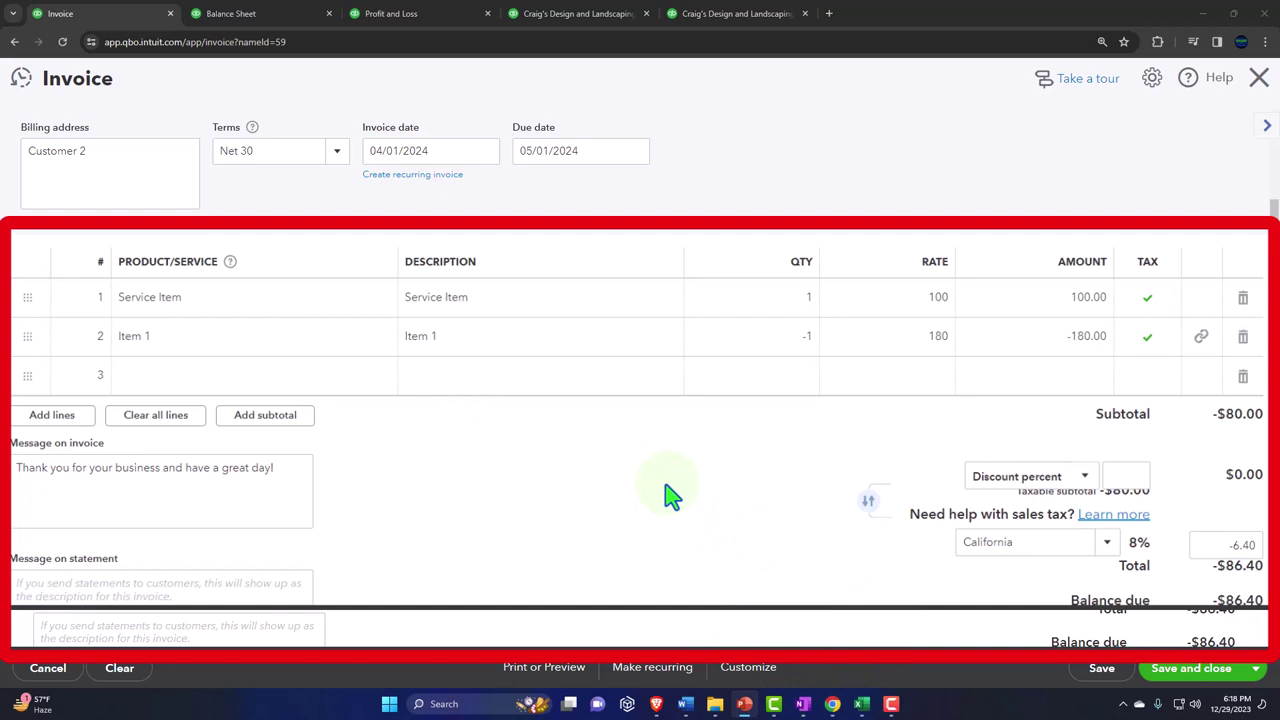
{"action": "scroll", "coordinate": [660, 540], "scroll_direction": "down", "scroll_amount": 2}
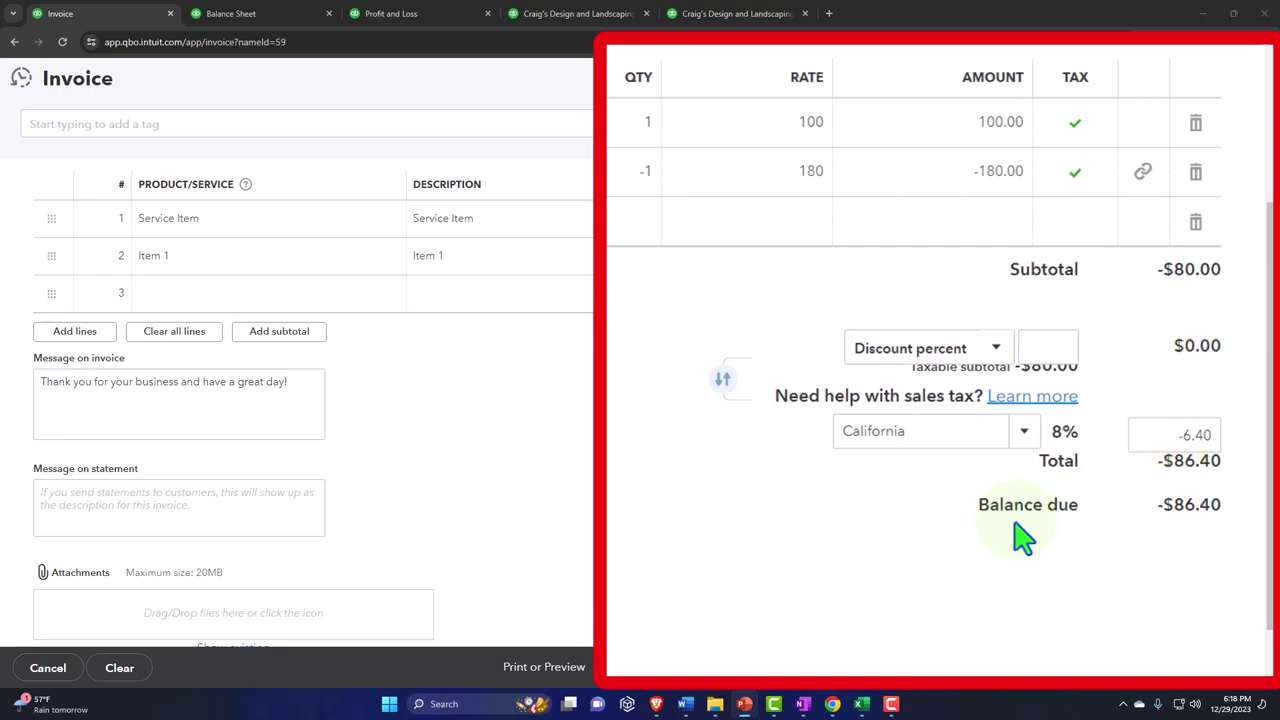
Try an amount of 200 on the Service Item line to exceed the linked credit.
{"action": "left_click", "coordinate": [975, 124]}
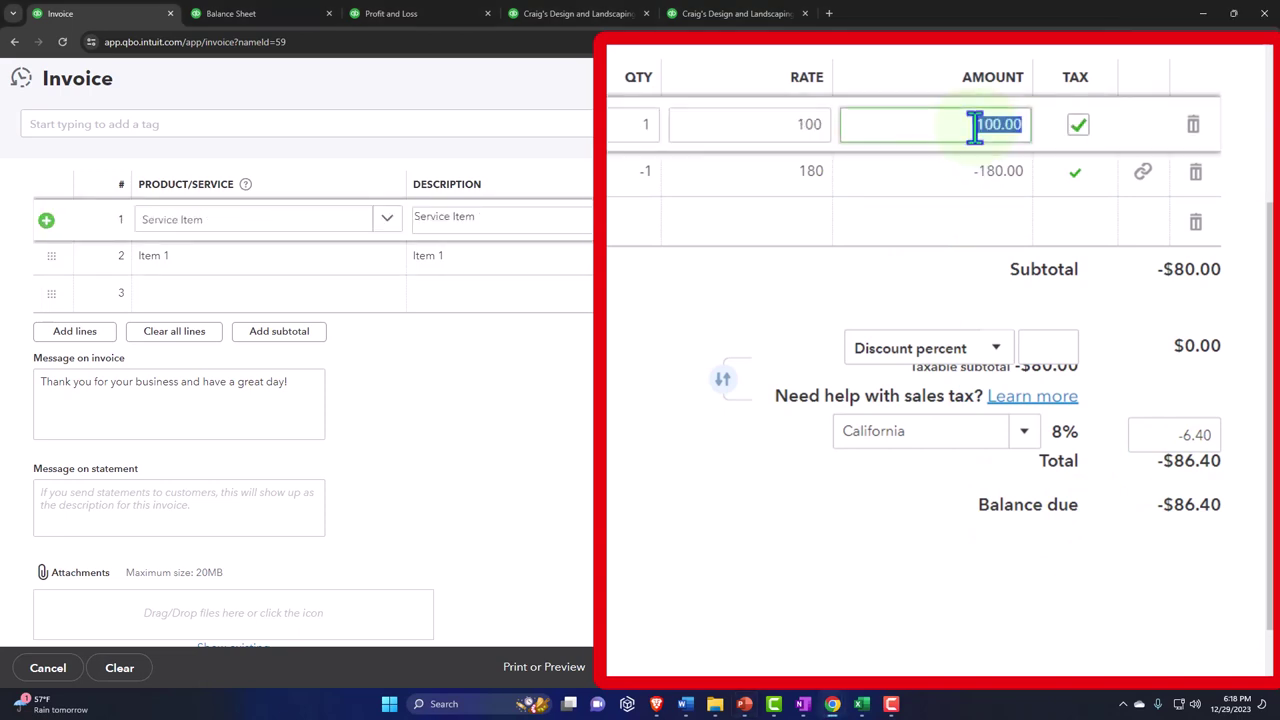
{"action": "type", "text": "200"}
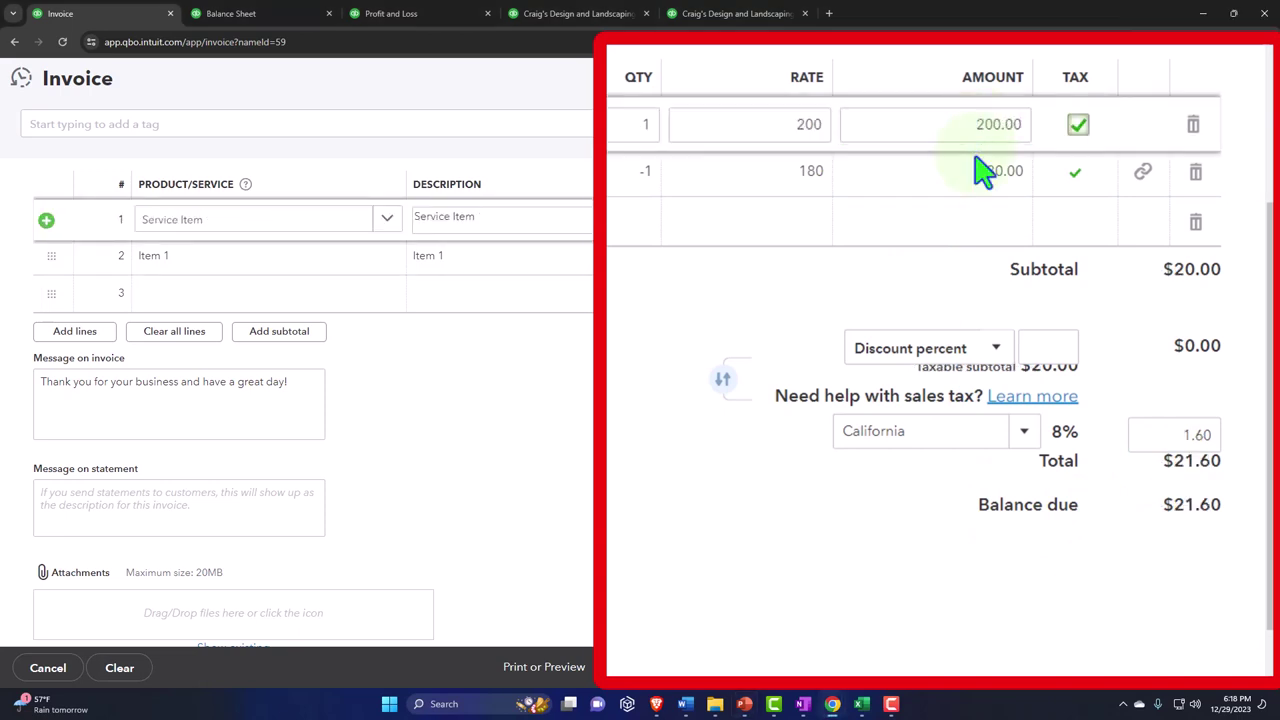
{"action": "left_click", "coordinate": [1075, 560]}
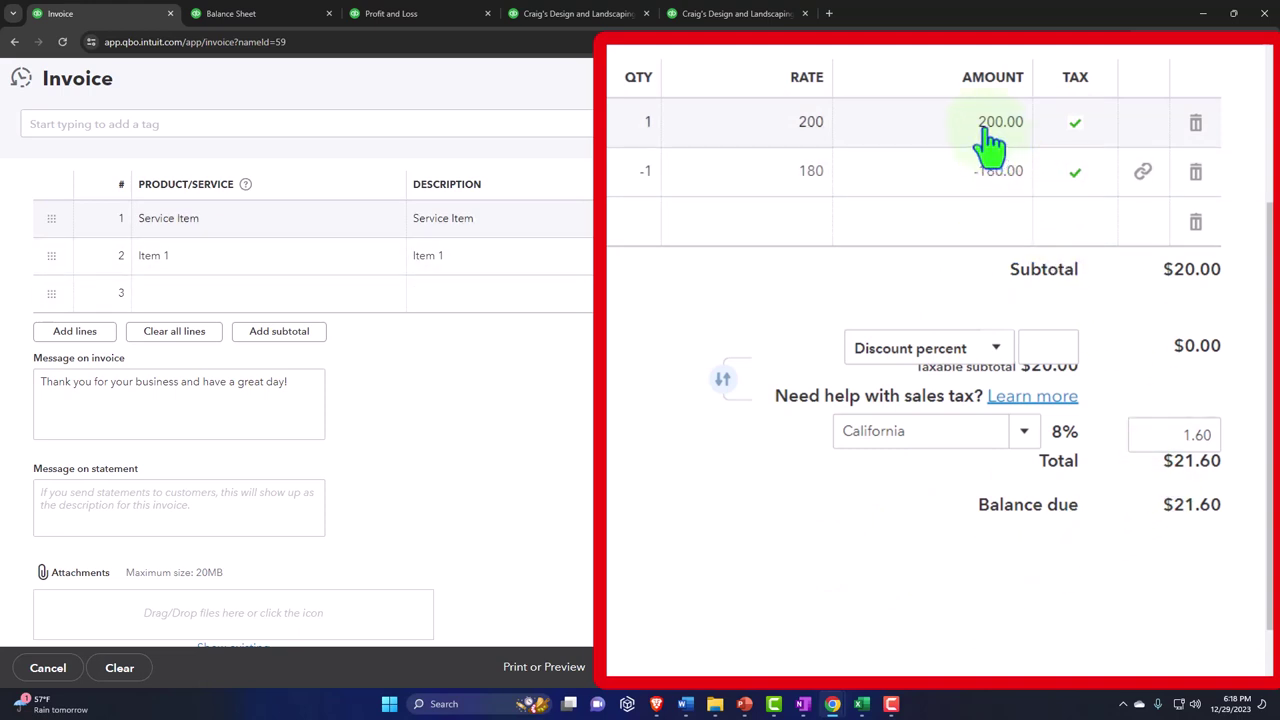
Set the Service Item line's rate back to 100 and try to save and close the invoice.
{"action": "left_click", "coordinate": [800, 135]}
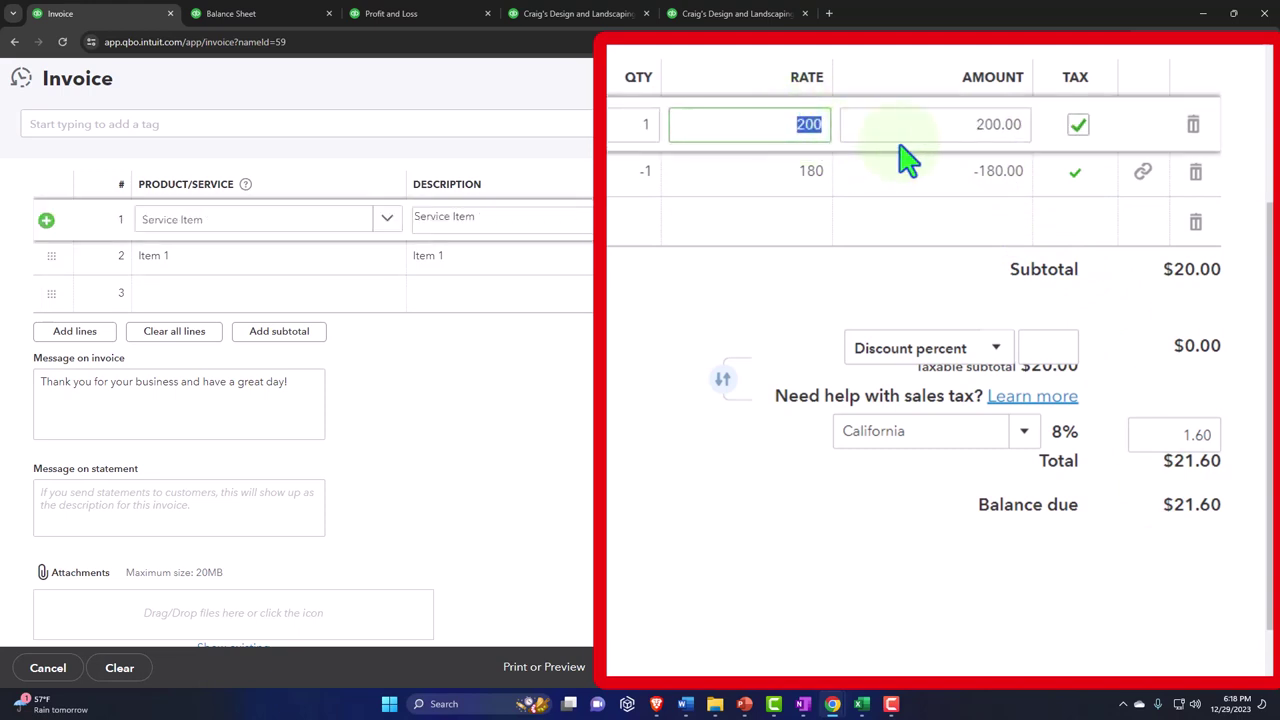
{"action": "type", "text": "100"}
{"action": "key", "text": "Tab"}
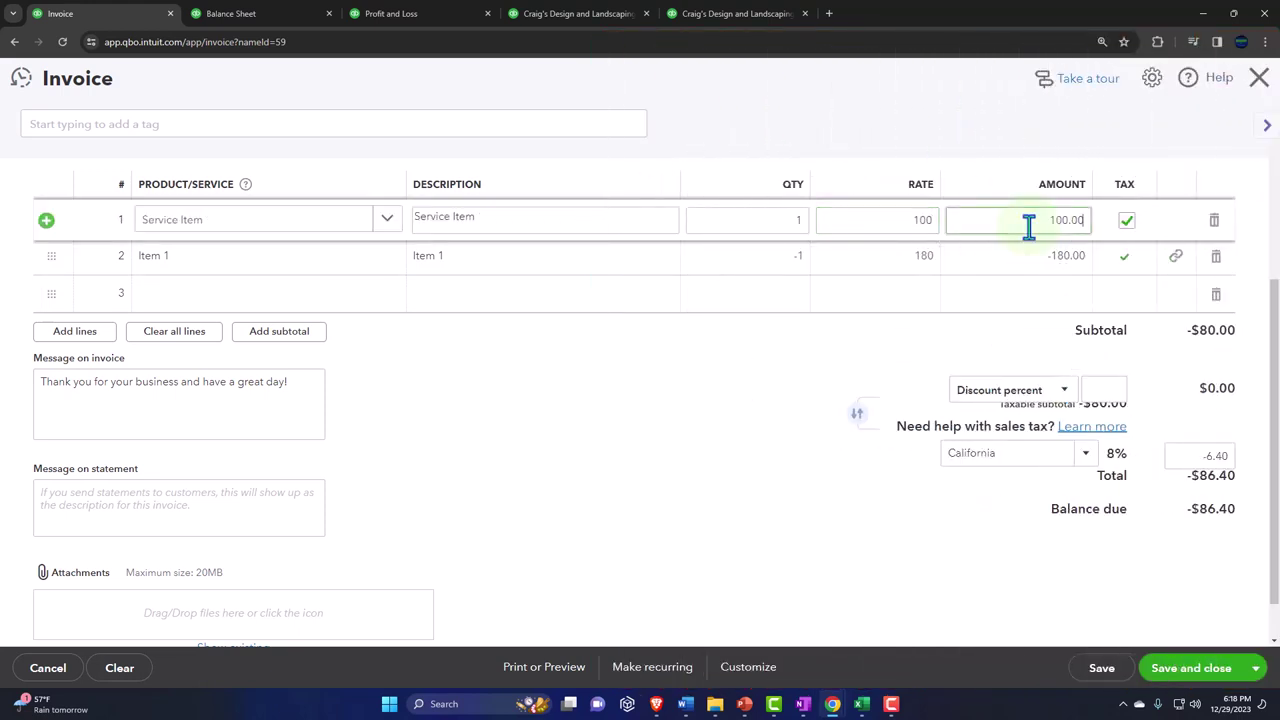
{"action": "left_click", "coordinate": [735, 418]}
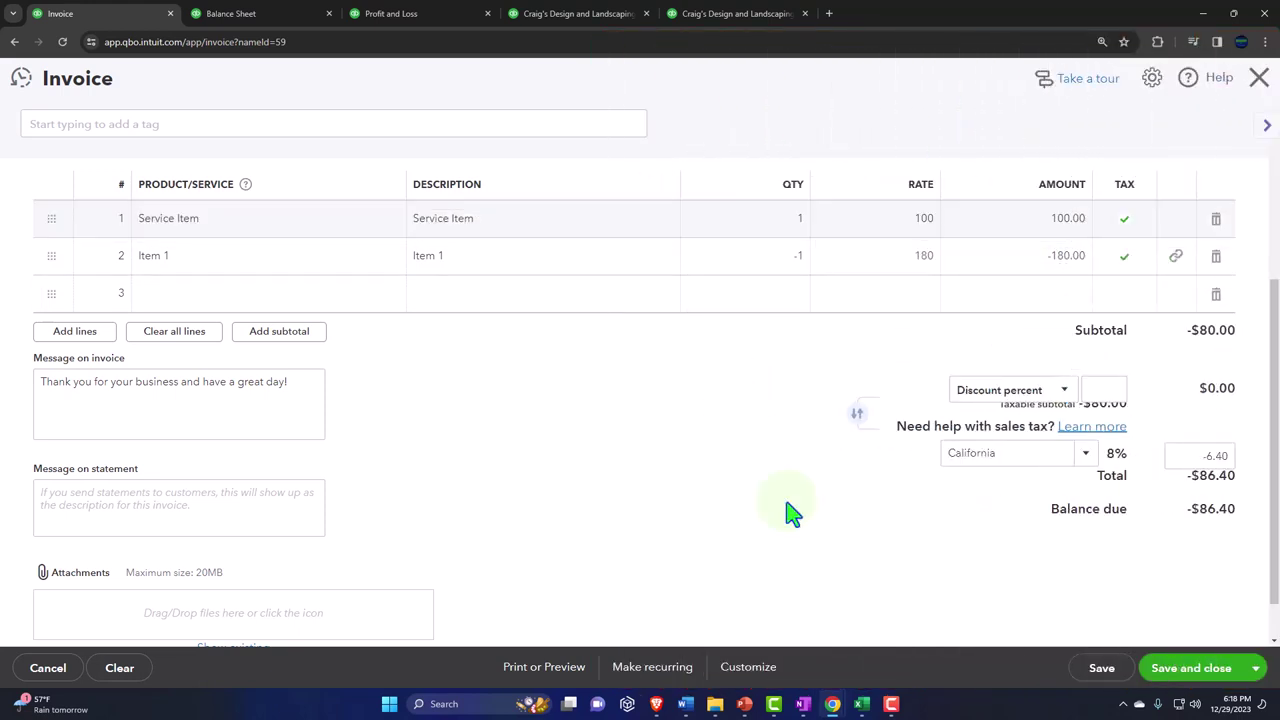
{"action": "left_click", "coordinate": [1218, 676]}
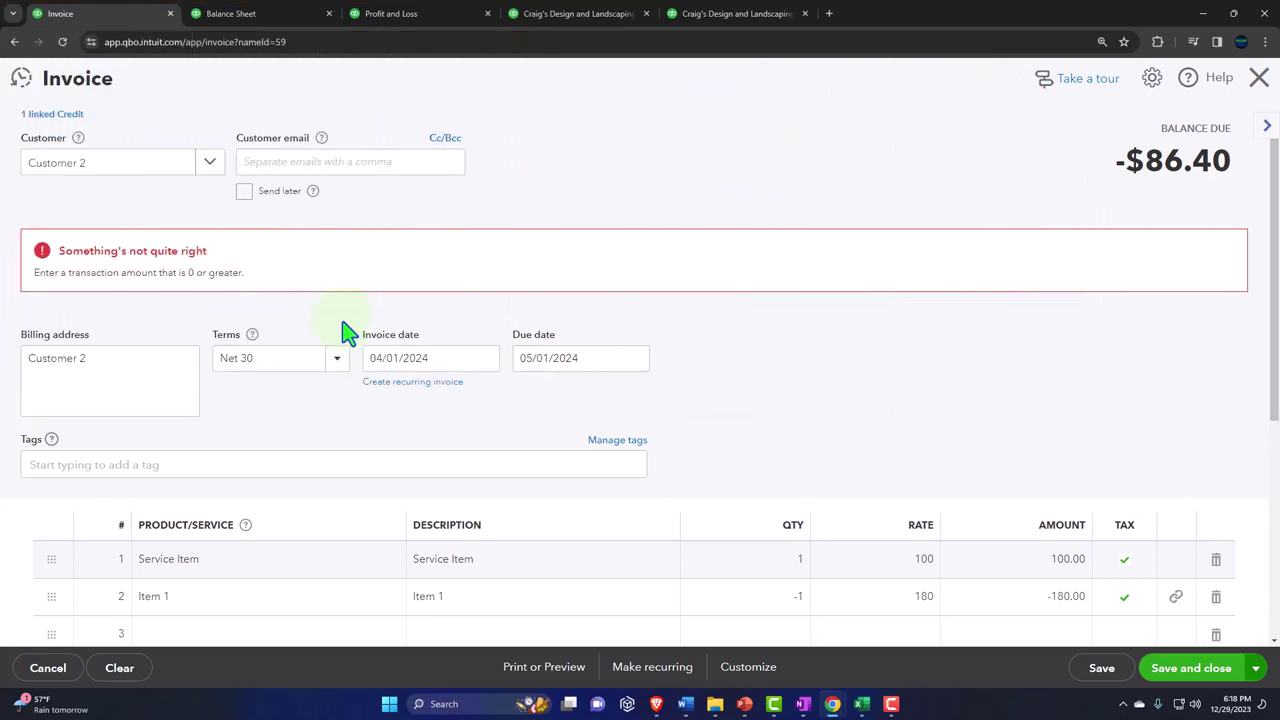
Set the Service Item line's rate to 200, then save and close Customer 2's invoice.
{"action": "scroll", "coordinate": [360, 335], "scroll_direction": "down", "scroll_amount": 3}
{"action": "scroll", "coordinate": [380, 340], "scroll_direction": "down", "scroll_amount": 3}
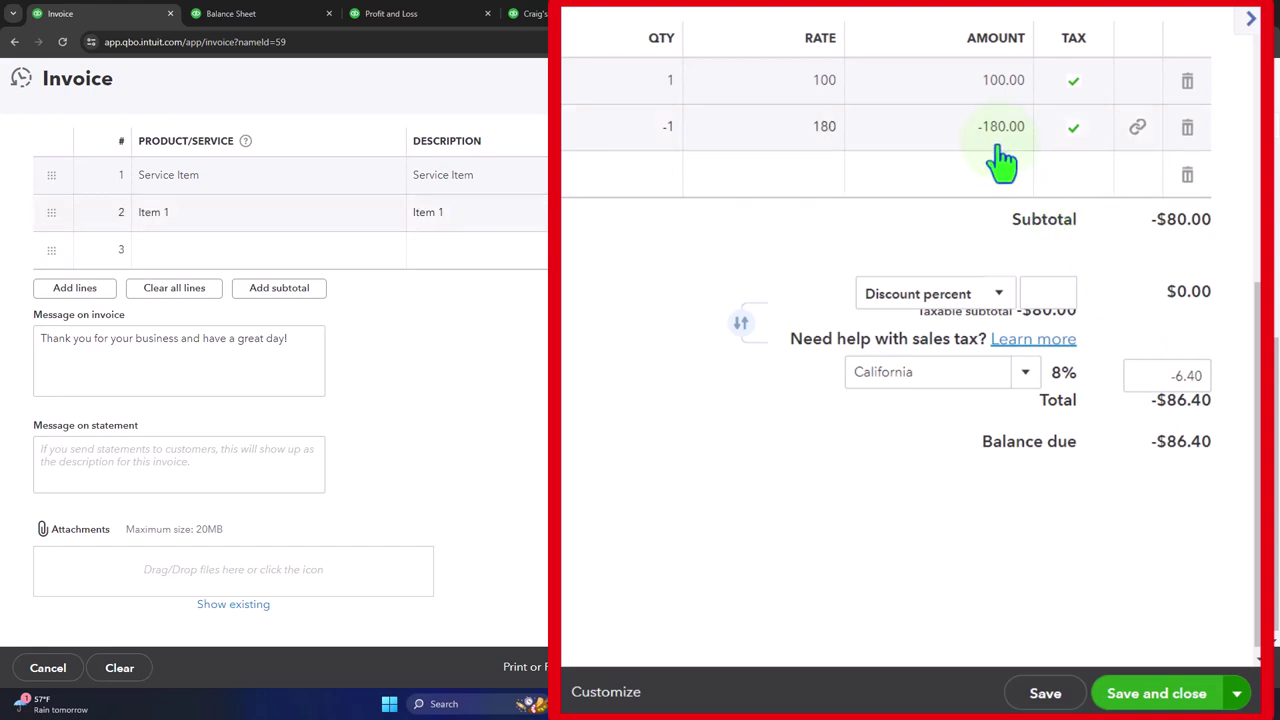
{"action": "left_click", "coordinate": [985, 95]}
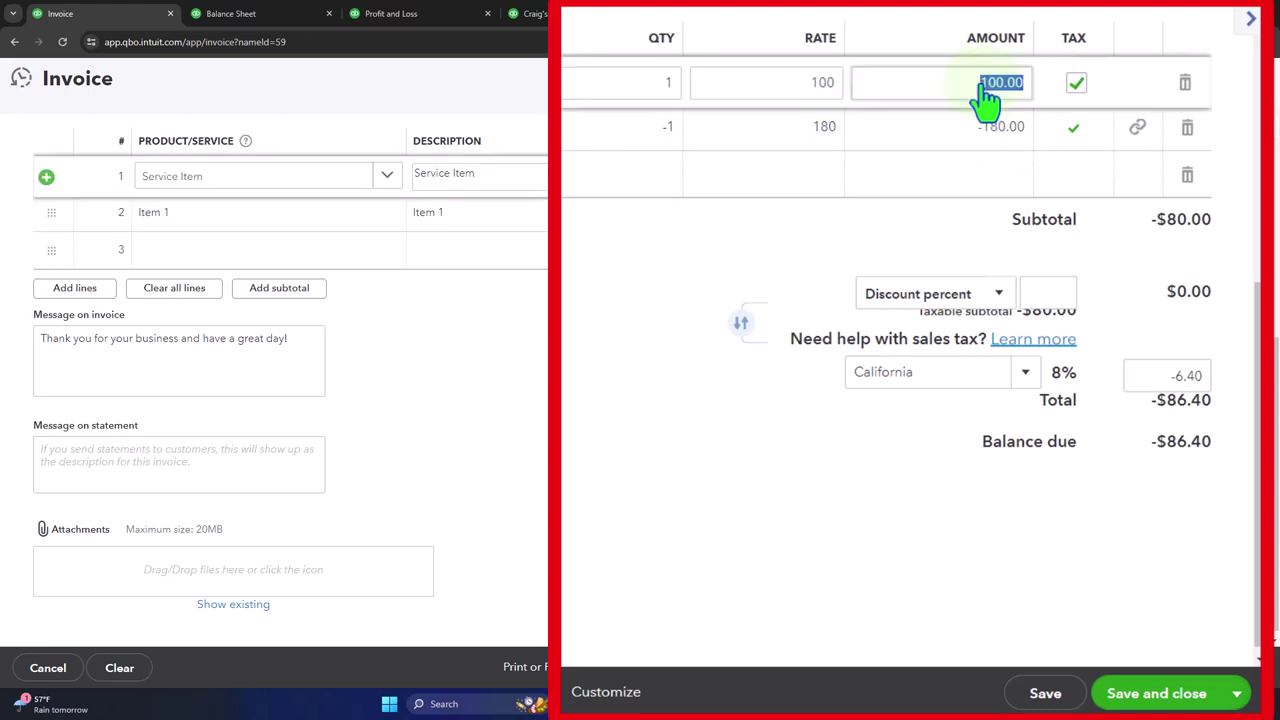
{"action": "left_click_drag", "start_coordinate": [838, 84], "coordinate": [810, 90]}
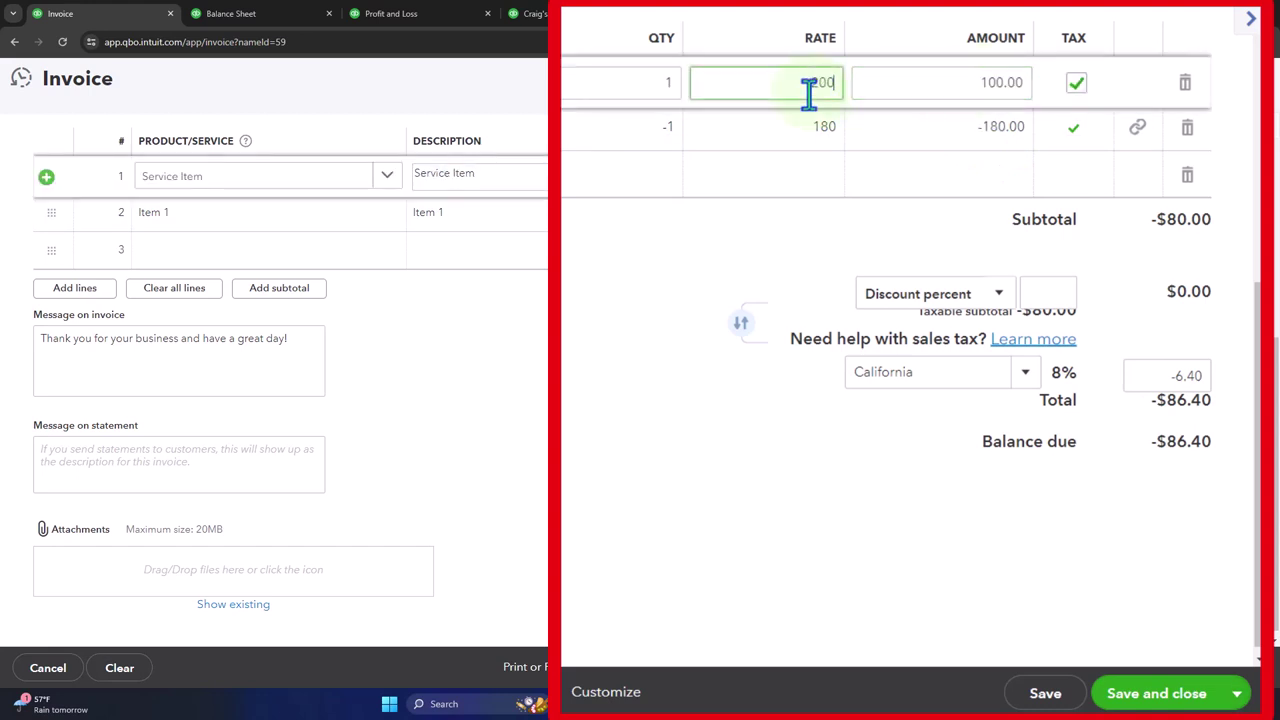
{"action": "type", "text": "200"}
{"action": "left_click", "coordinate": [652, 325]}
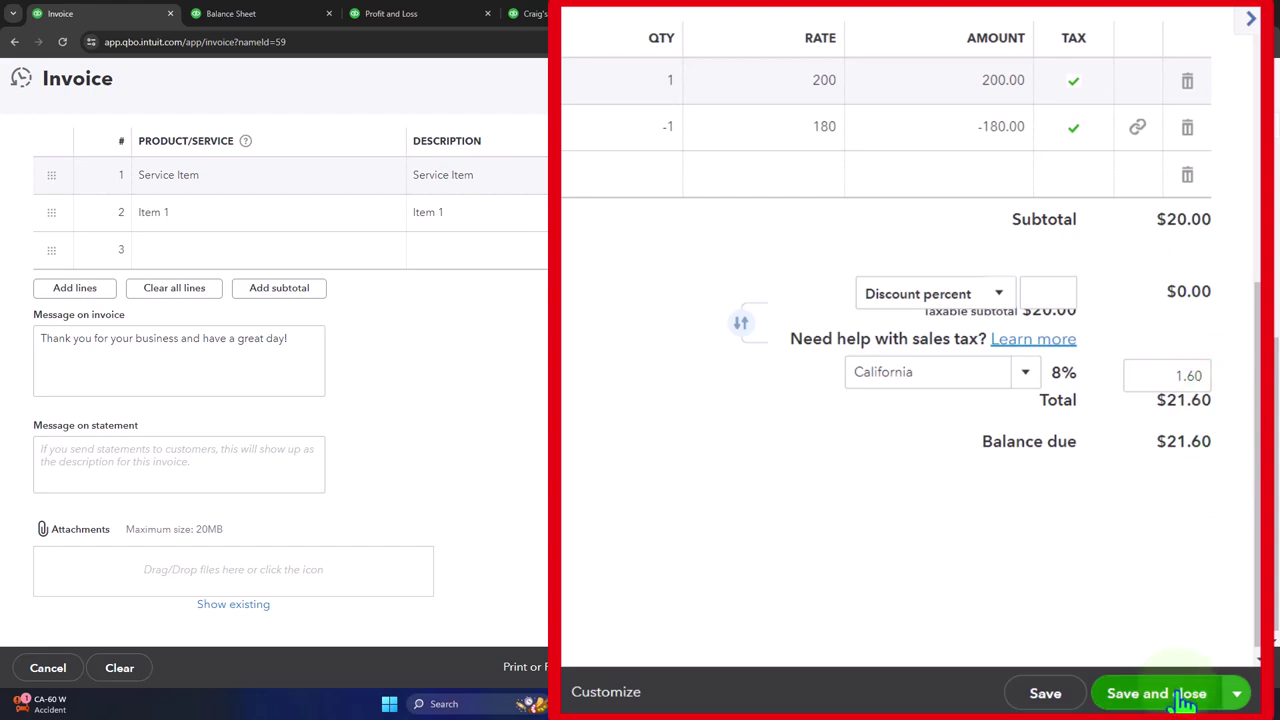
{"action": "left_click", "coordinate": [1200, 668]}
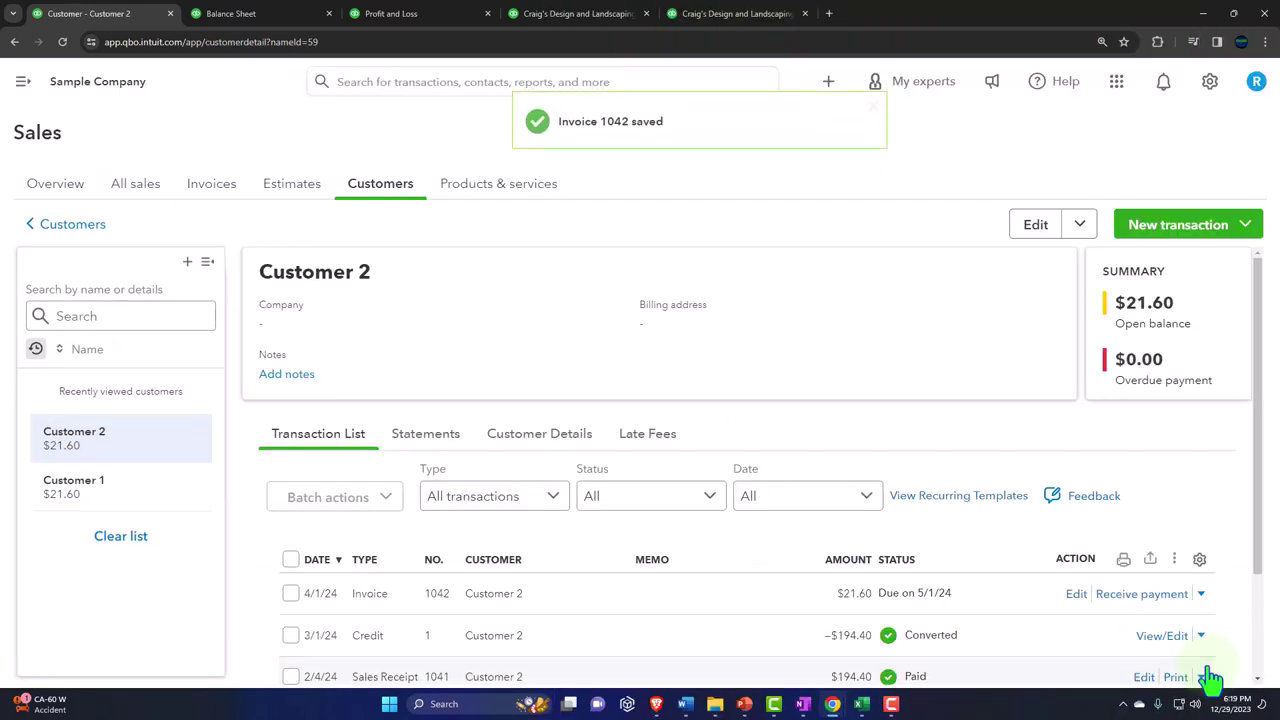
Review Customer 2's transaction list, open the 4/1/24 invoice to check its lines and total, and close it.
{"action": "scroll", "coordinate": [895, 600], "scroll_direction": "down", "scroll_amount": 2}
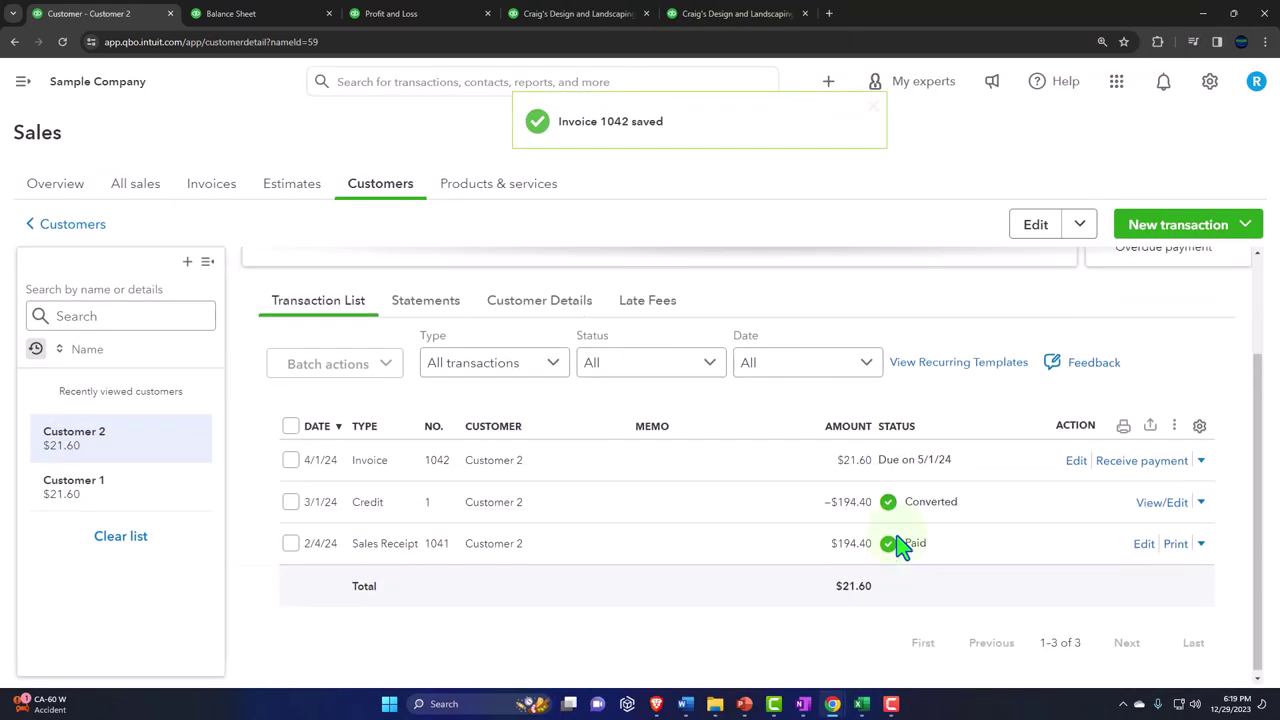
{"action": "left_click", "coordinate": [810, 652]}
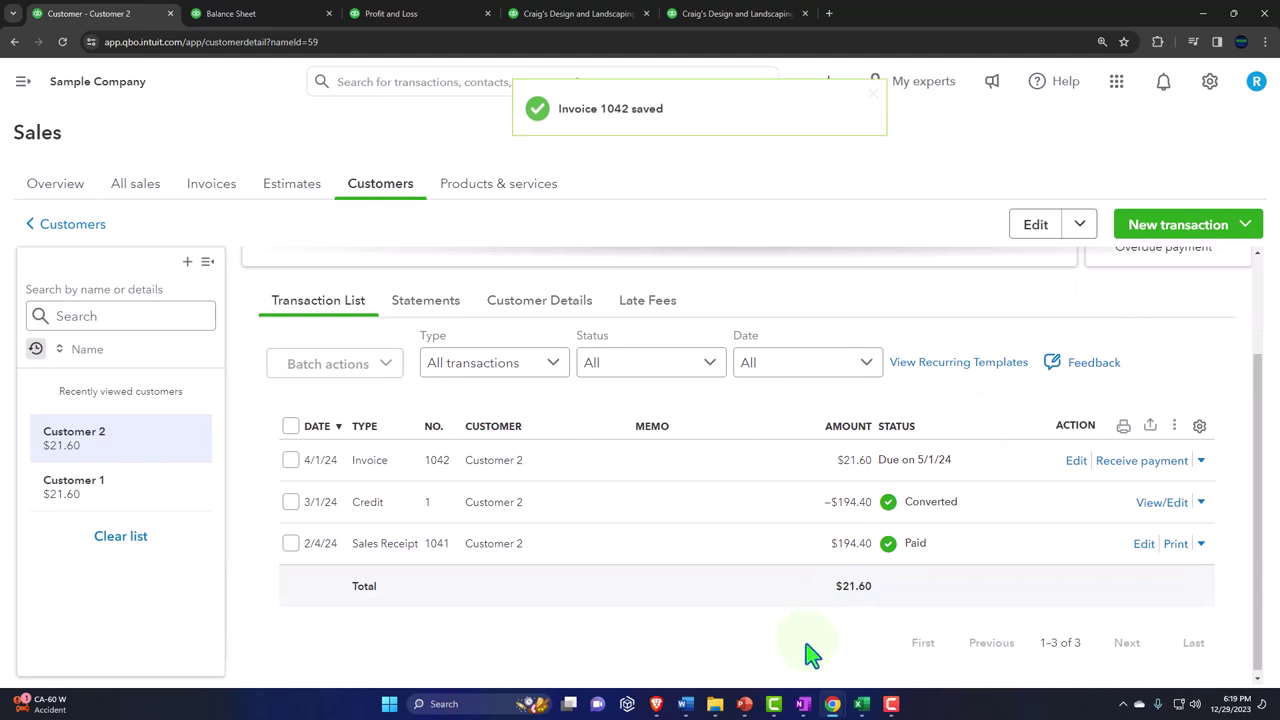
{"action": "left_click", "coordinate": [1070, 462]}
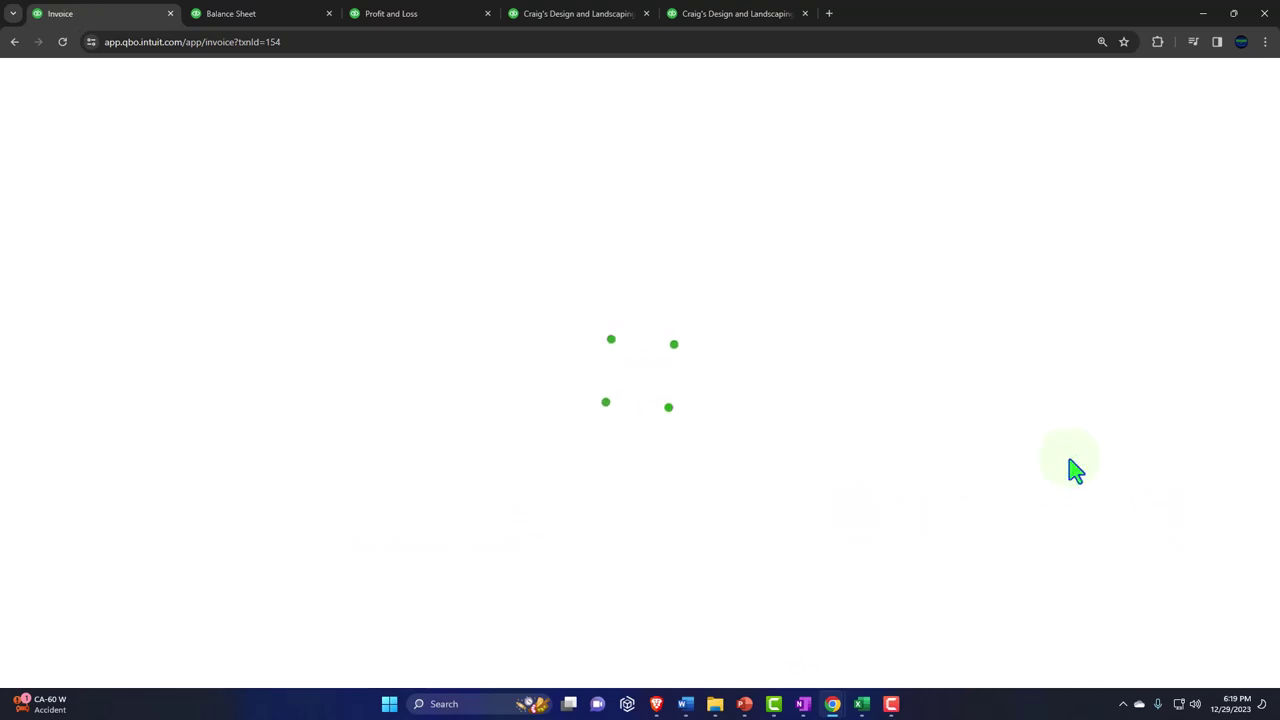
{"action": "scroll", "coordinate": [1090, 500], "scroll_direction": "down", "scroll_amount": 4}
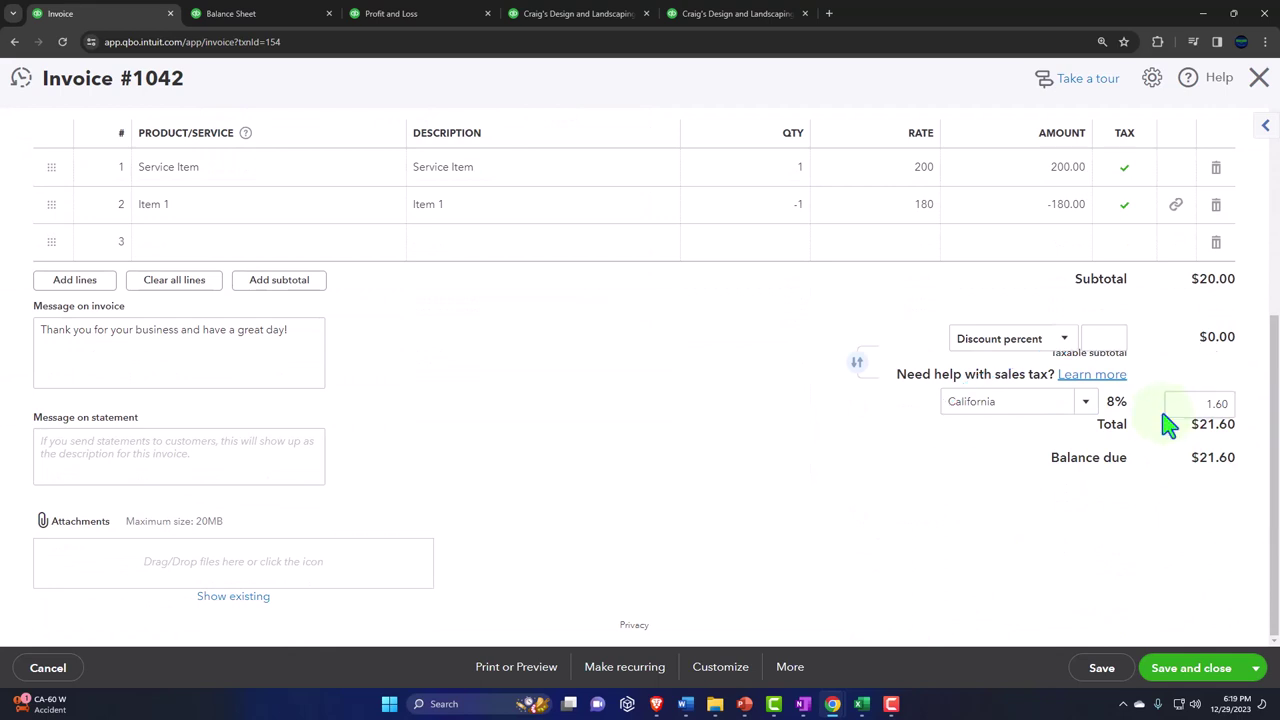
{"action": "left_click", "coordinate": [1260, 80]}
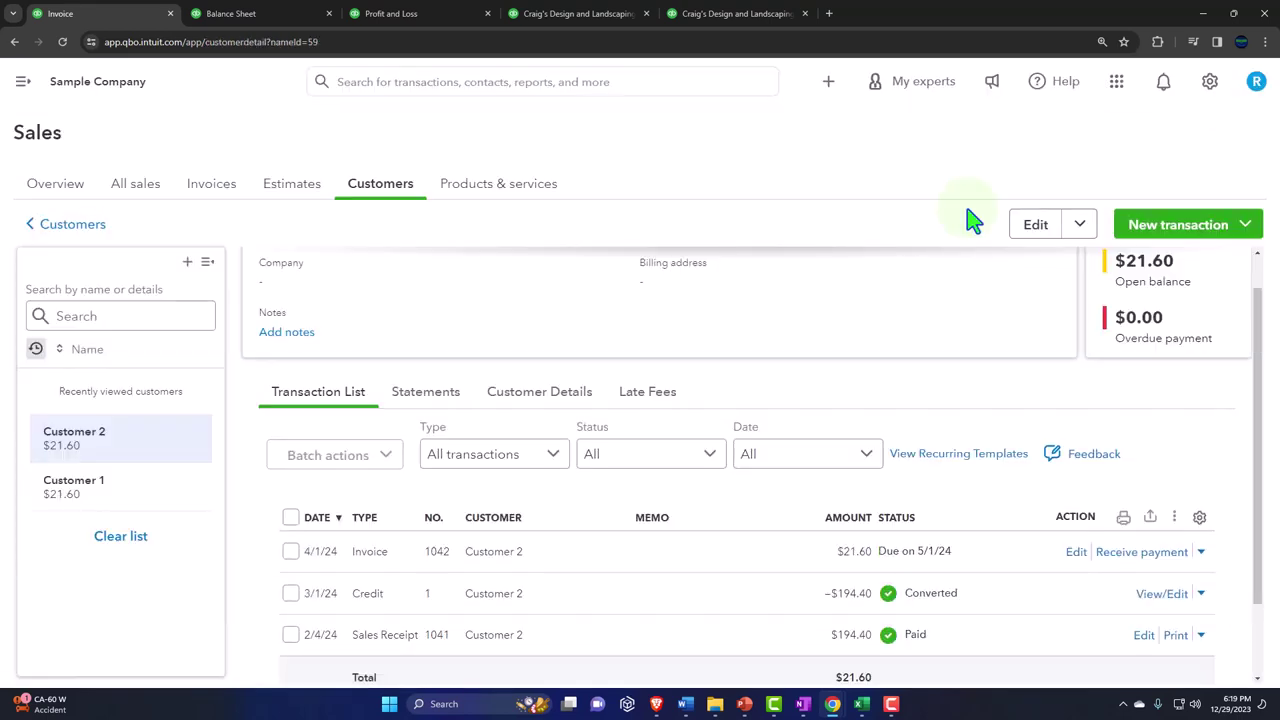
Rerun the 2024 Balance Sheet and open the transaction detail behind Accounts Receivable (A/R).
{"action": "left_click", "coordinate": [262, 15]}
{"action": "scroll", "coordinate": [285, 152], "scroll_direction": "up", "scroll_amount": 3}
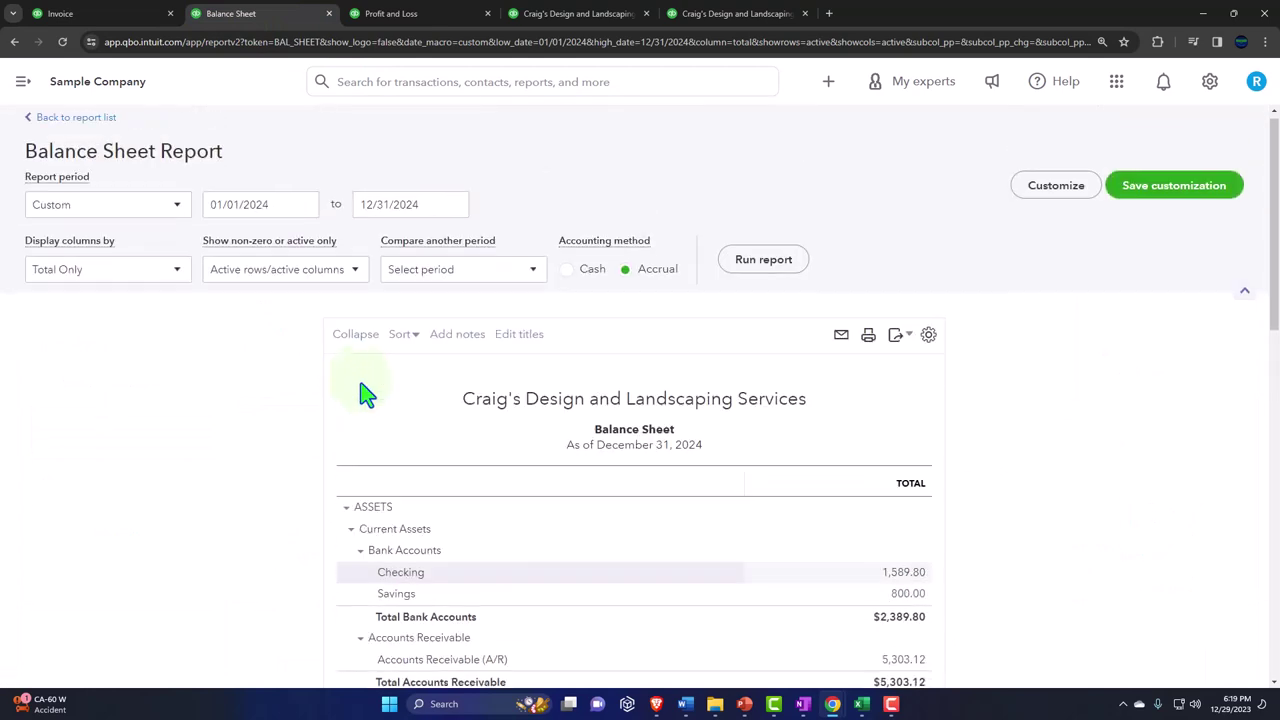
{"action": "left_click", "coordinate": [727, 275]}
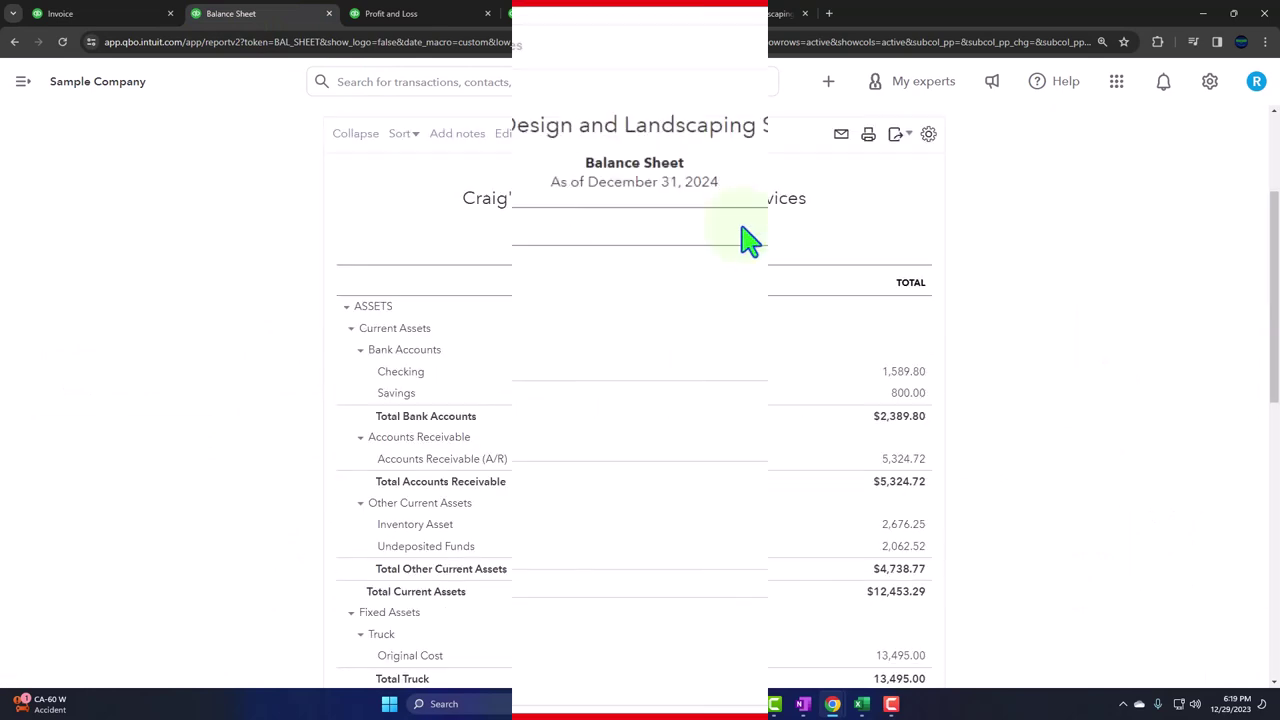
{"action": "scroll", "coordinate": [727, 290], "scroll_direction": "down", "scroll_amount": 2}
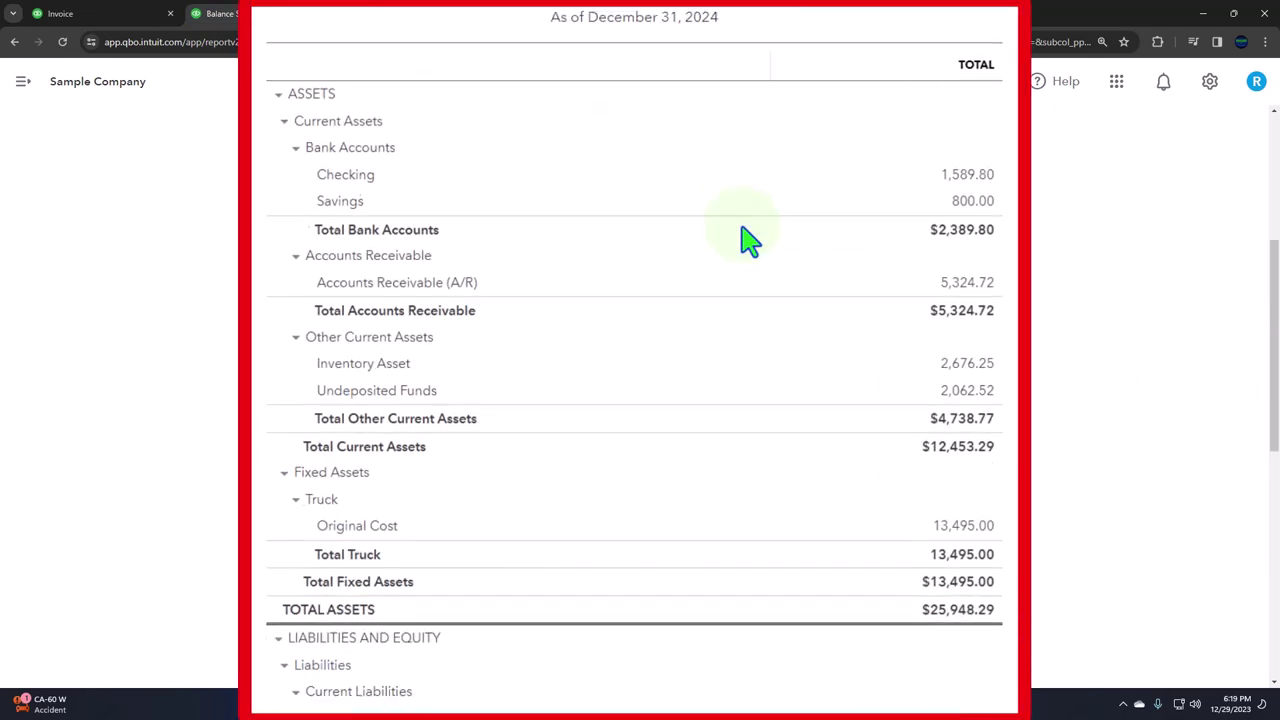
{"action": "left_click", "coordinate": [968, 282]}
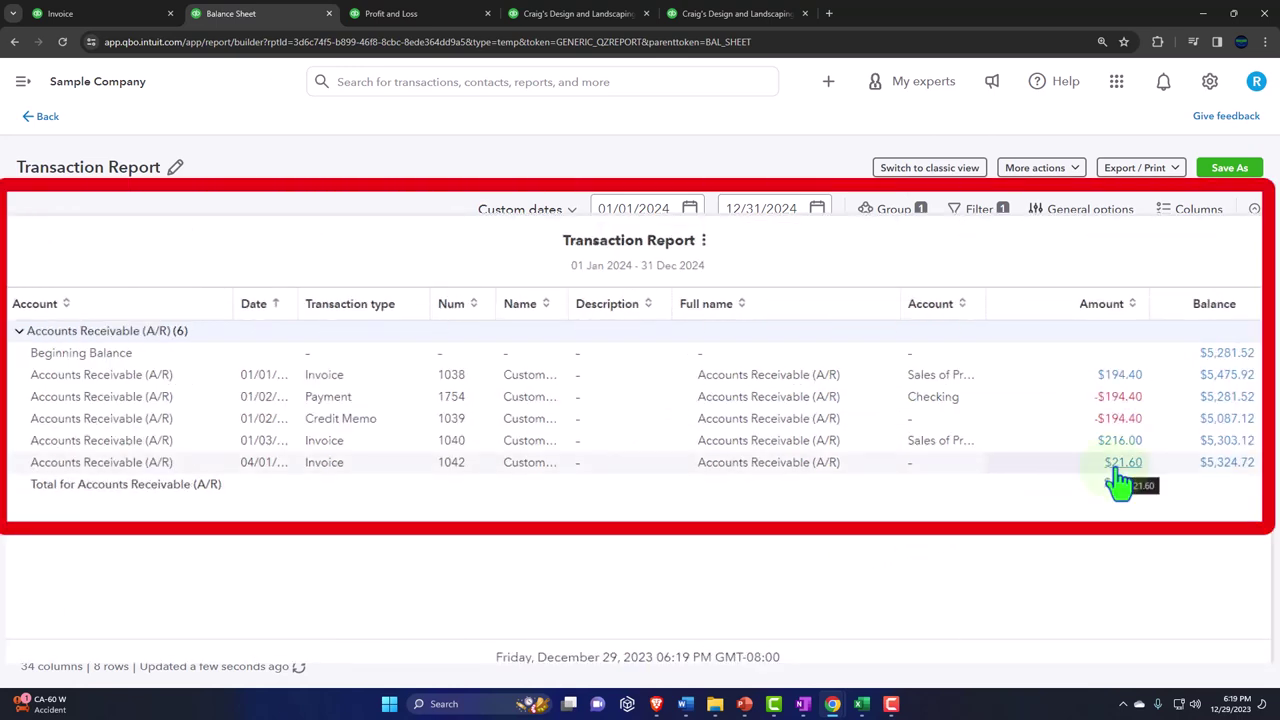
Examine Customer 2's April invoice from the receivable detail, then close it and return to the Balance Sheet.
{"action": "left_click", "coordinate": [1116, 476]}
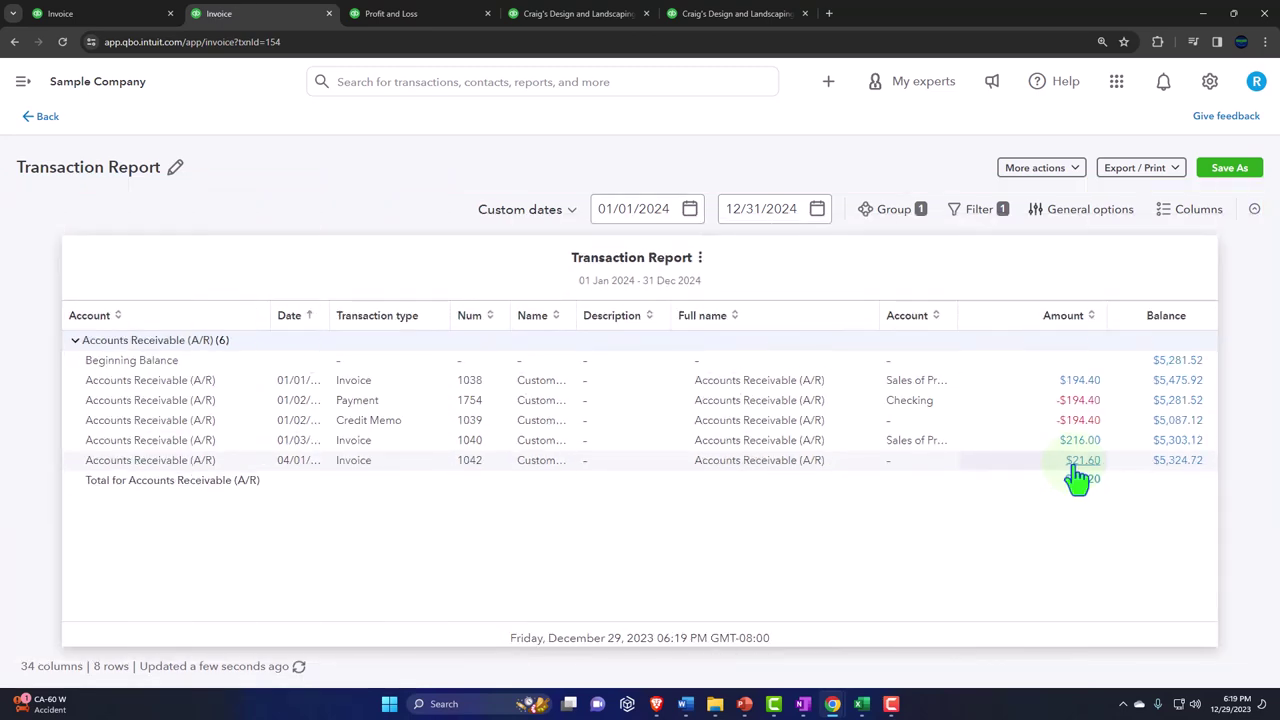
{"action": "scroll", "coordinate": [877, 506], "scroll_direction": "down", "scroll_amount": 1}
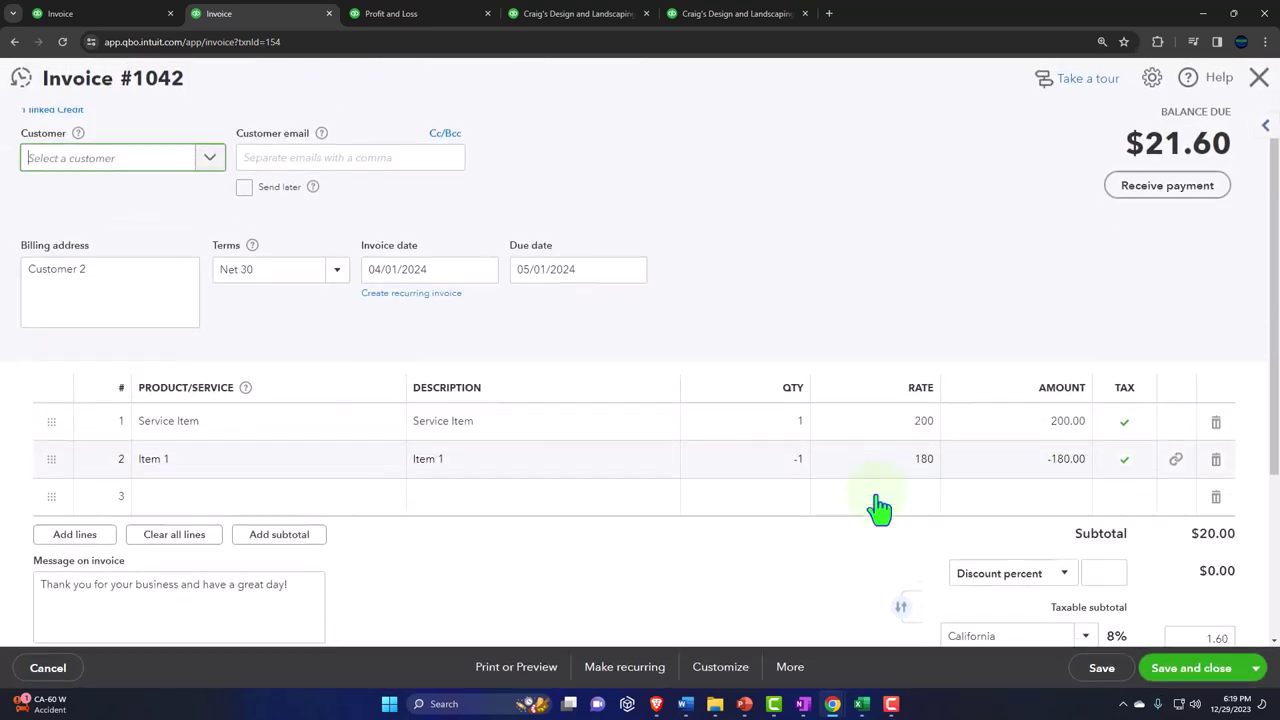
{"action": "scroll", "coordinate": [1020, 425], "scroll_direction": "down", "scroll_amount": 1}
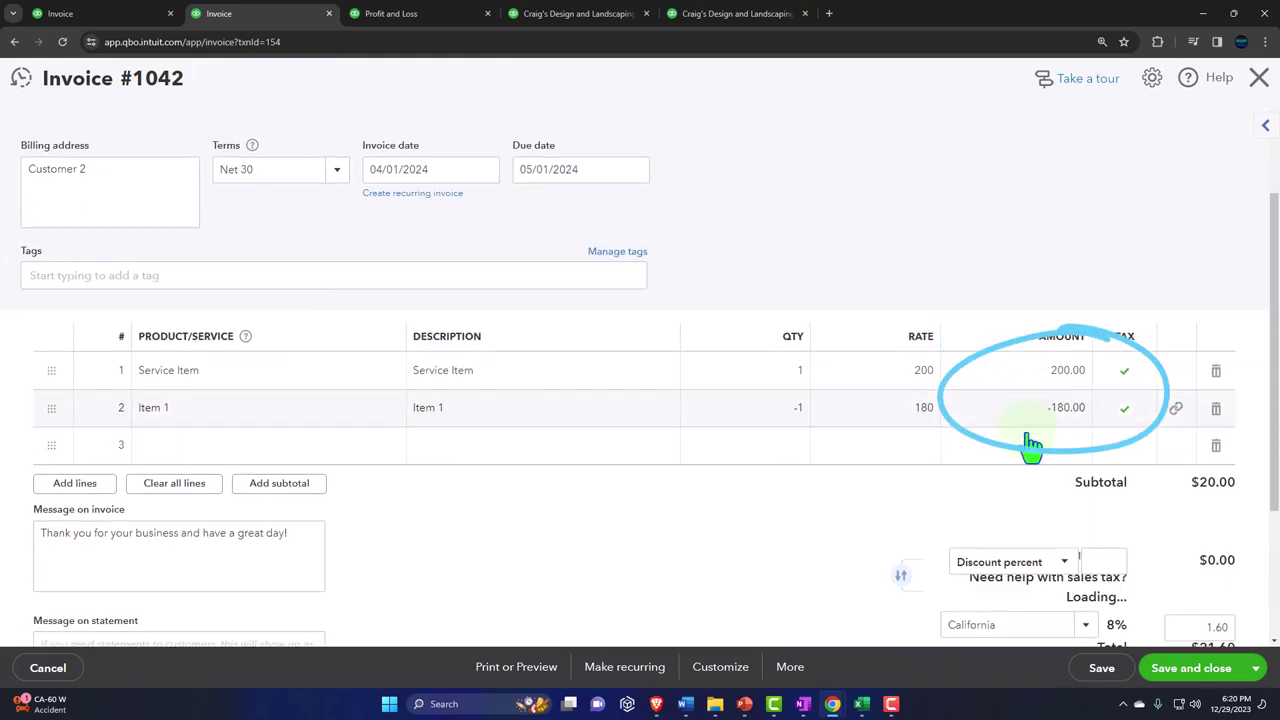
{"action": "scroll", "coordinate": [1200, 530], "scroll_direction": "down", "scroll_amount": 1}
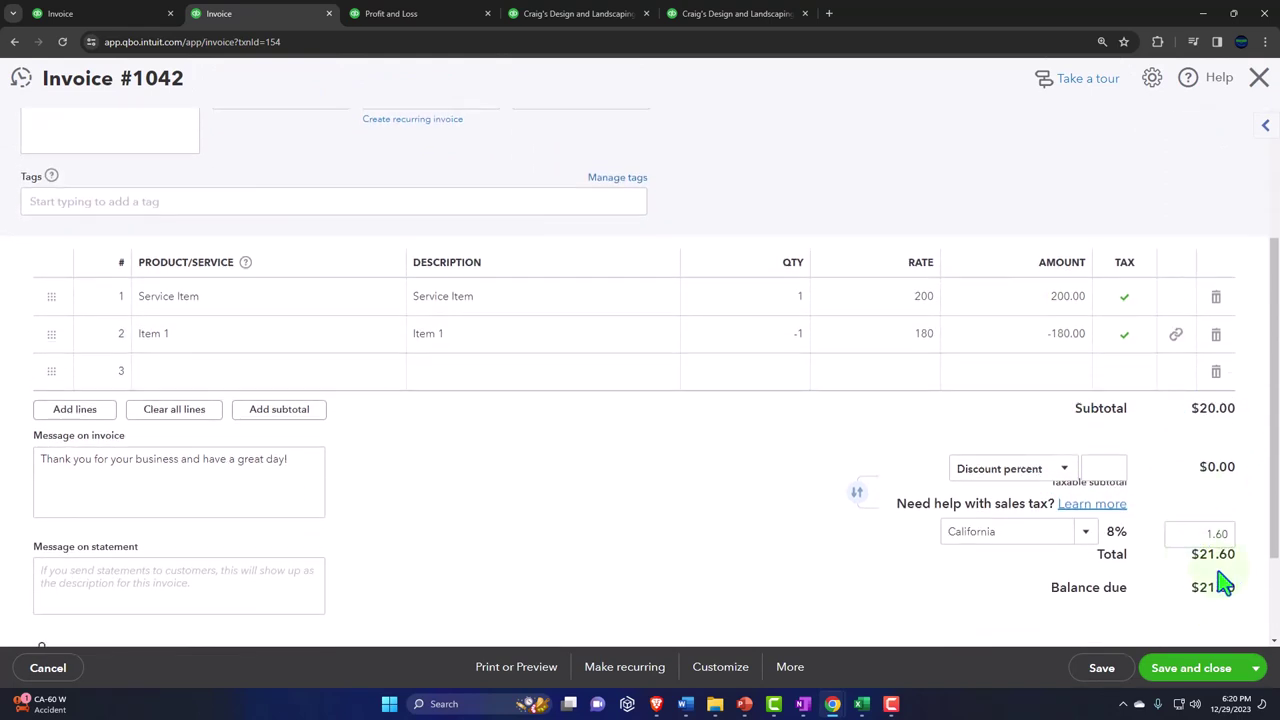
{"action": "scroll", "coordinate": [1217, 555], "scroll_direction": "up", "scroll_amount": 3}
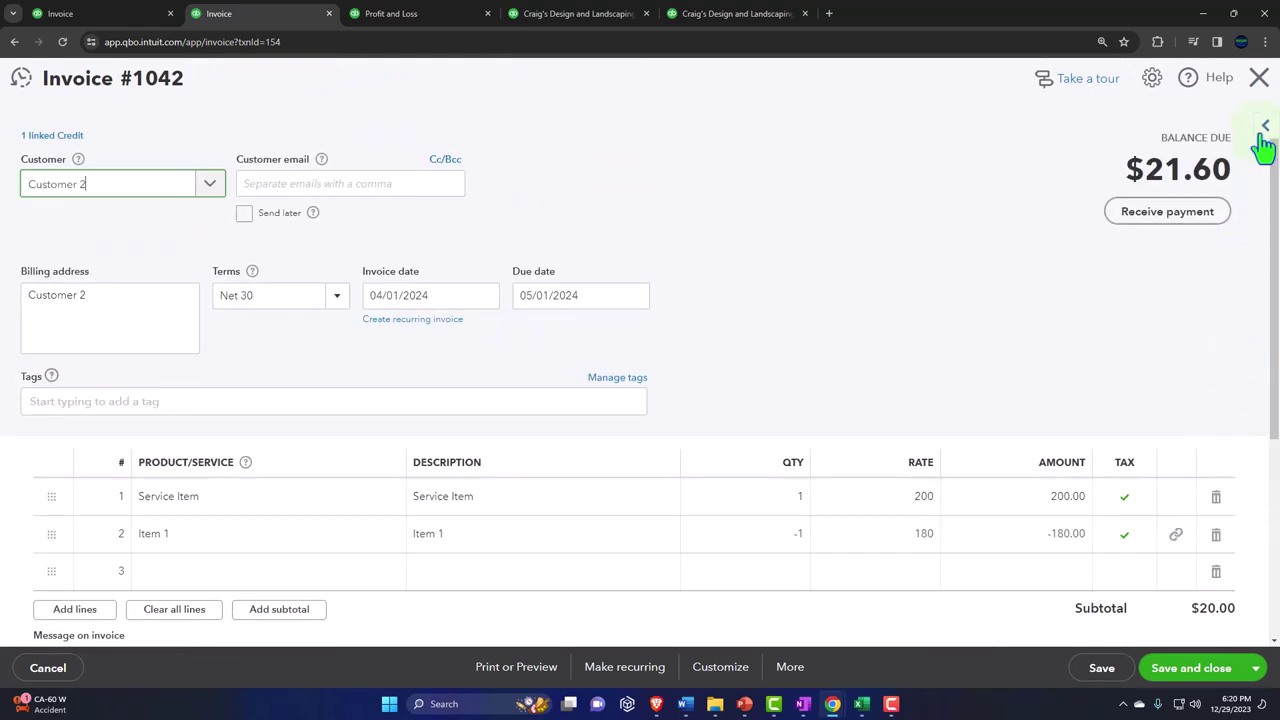
{"action": "left_click", "coordinate": [1259, 82]}
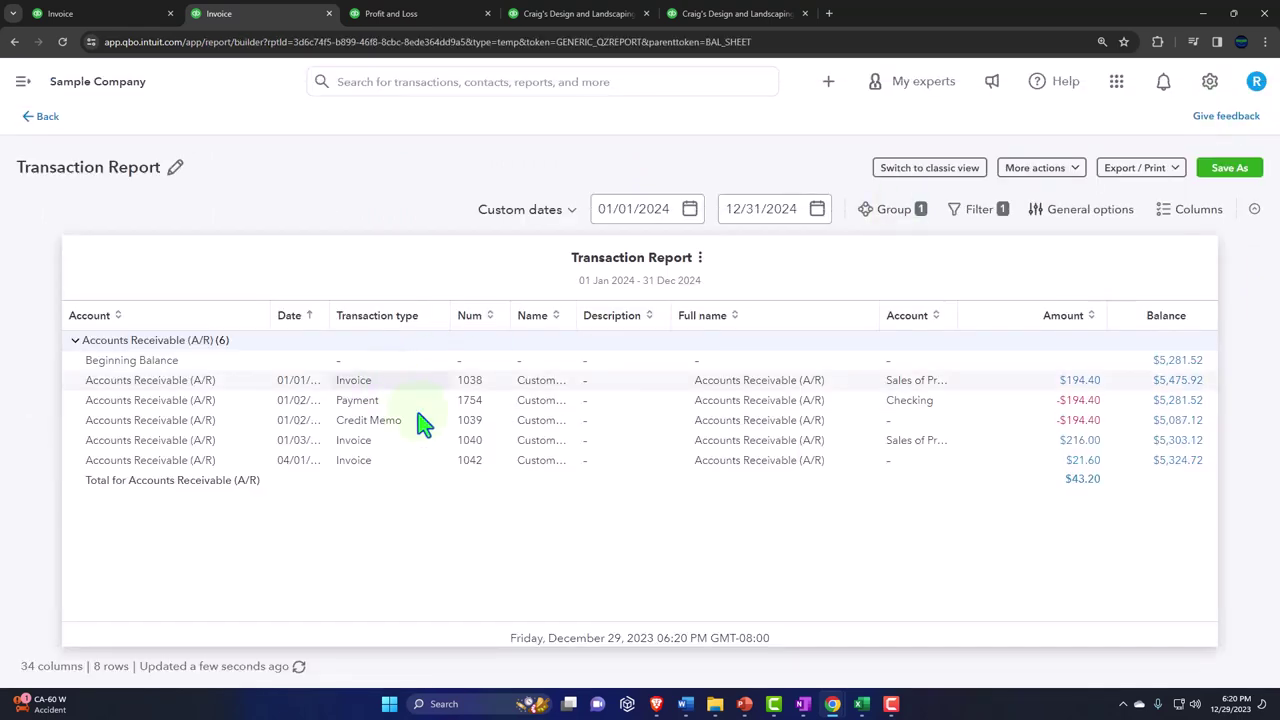
{"action": "left_click", "coordinate": [45, 118]}
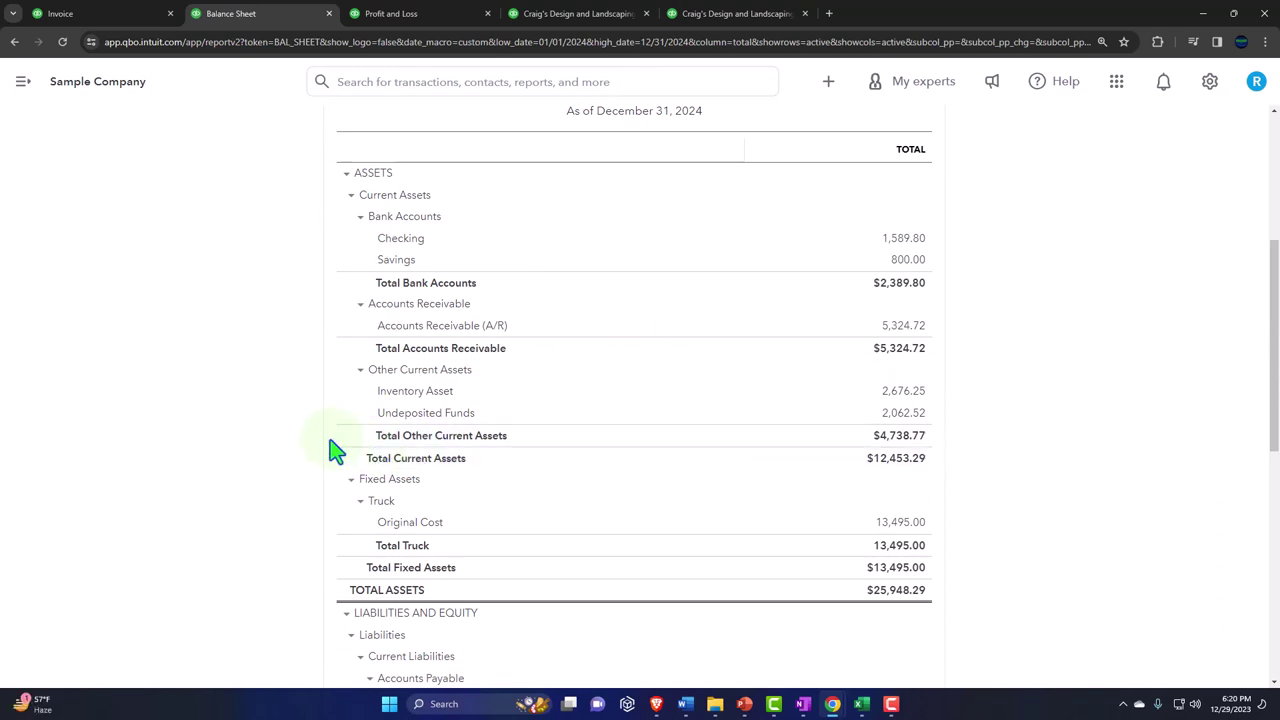
Rerun the monthly 2024 Profit and Loss report and examine the April income and cost of goods sold.
{"action": "left_click", "coordinate": [406, 16]}
{"action": "scroll", "coordinate": [443, 251], "scroll_direction": "up", "scroll_amount": 3}
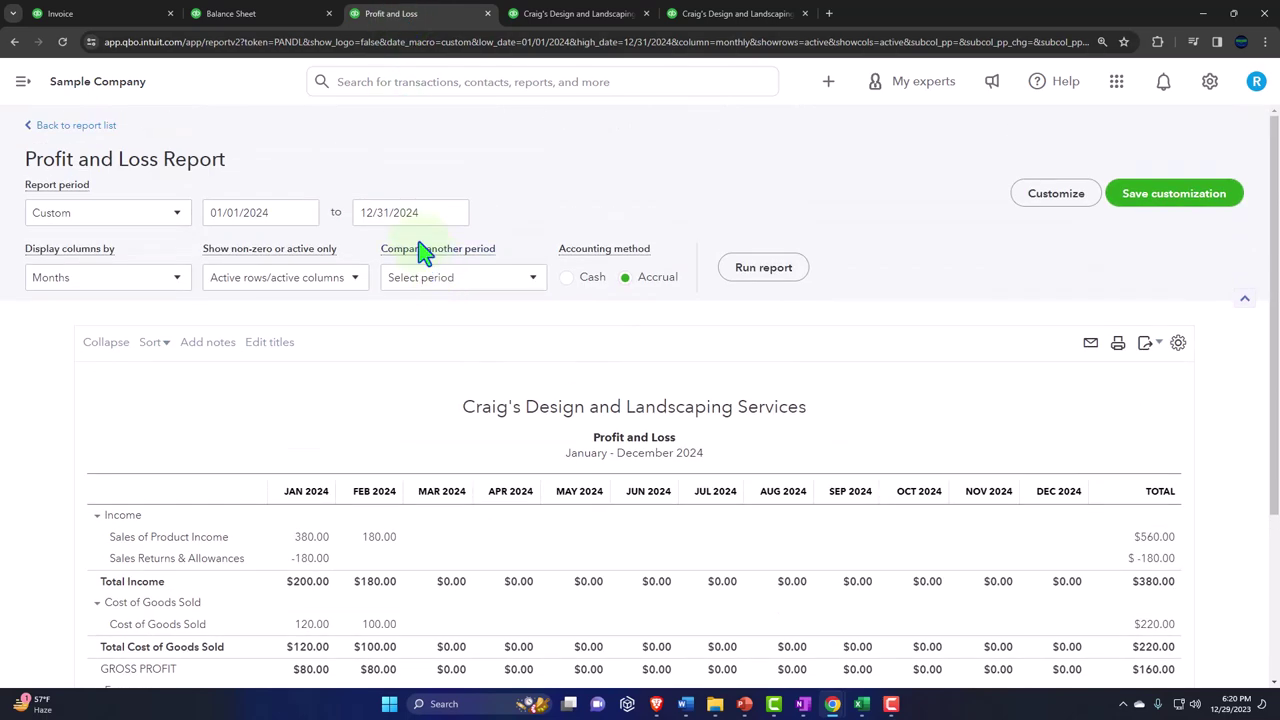
{"action": "left_click", "coordinate": [762, 285]}
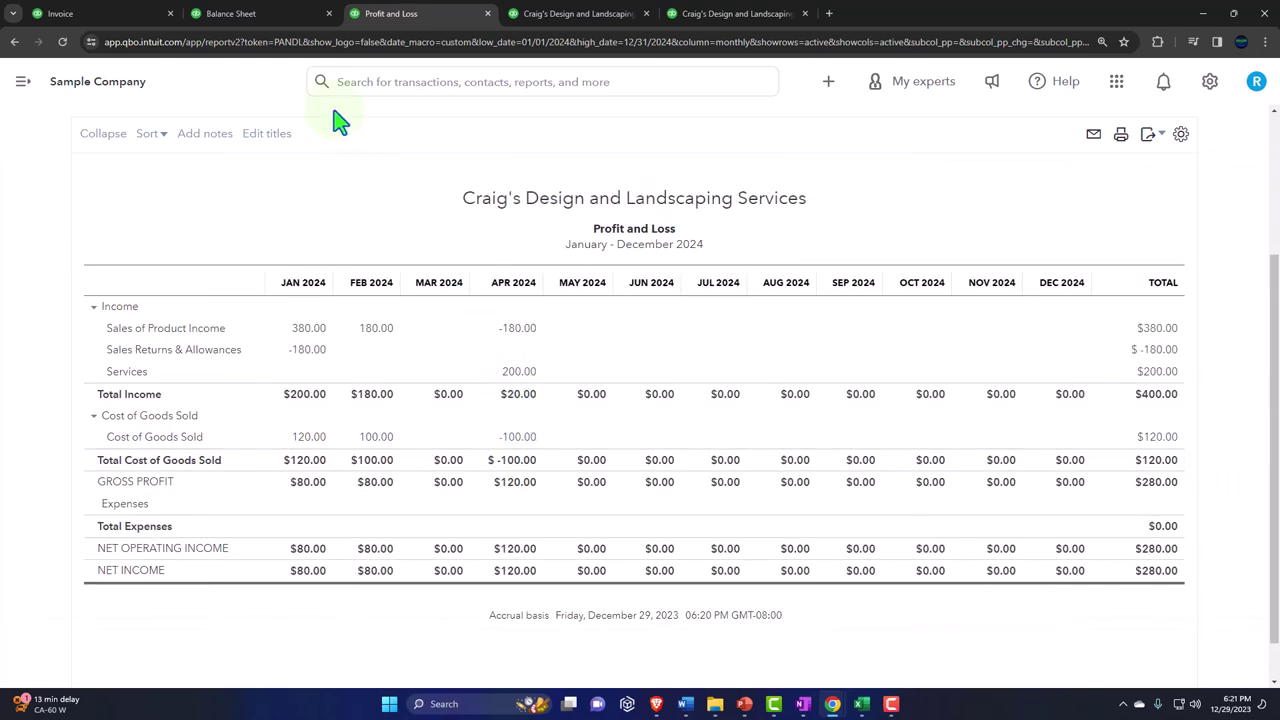
Examine the Board of Equalization Payable transactions from the Balance Sheet, then return to the report.
{"action": "left_click", "coordinate": [251, 13]}
{"action": "scroll", "coordinate": [355, 458], "scroll_direction": "down", "scroll_amount": 5}
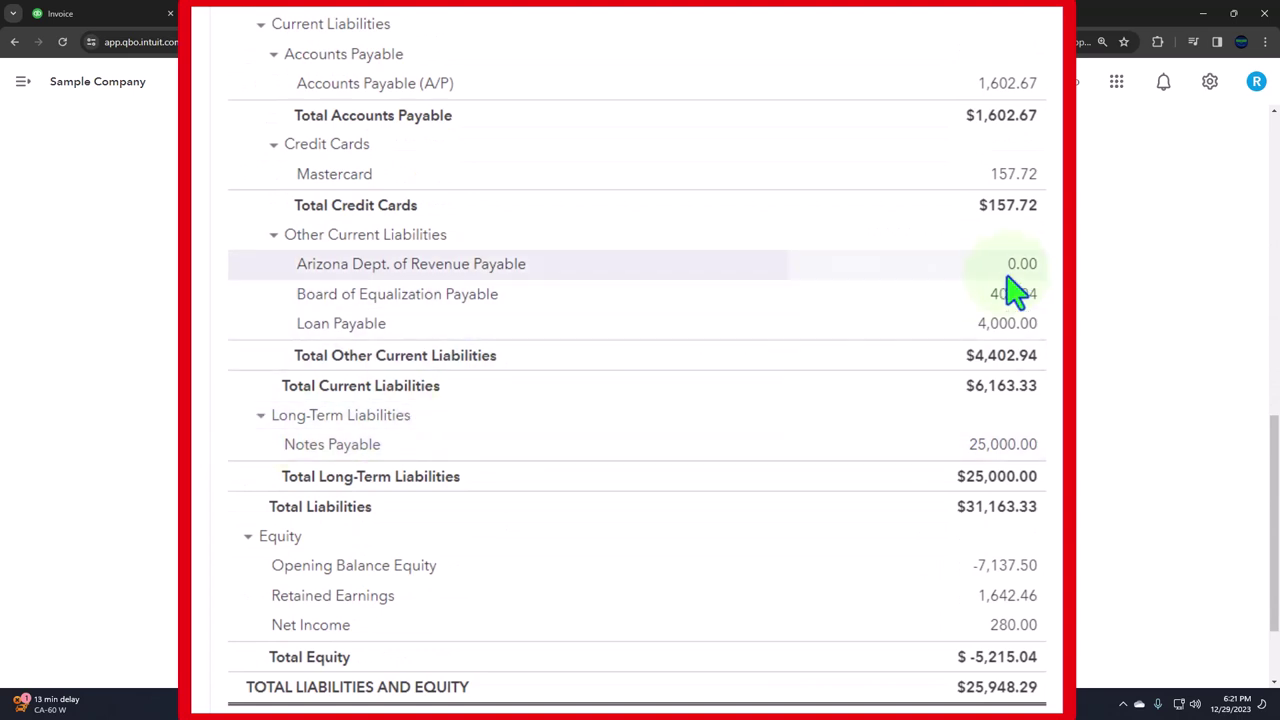
{"action": "left_click", "coordinate": [1014, 300]}
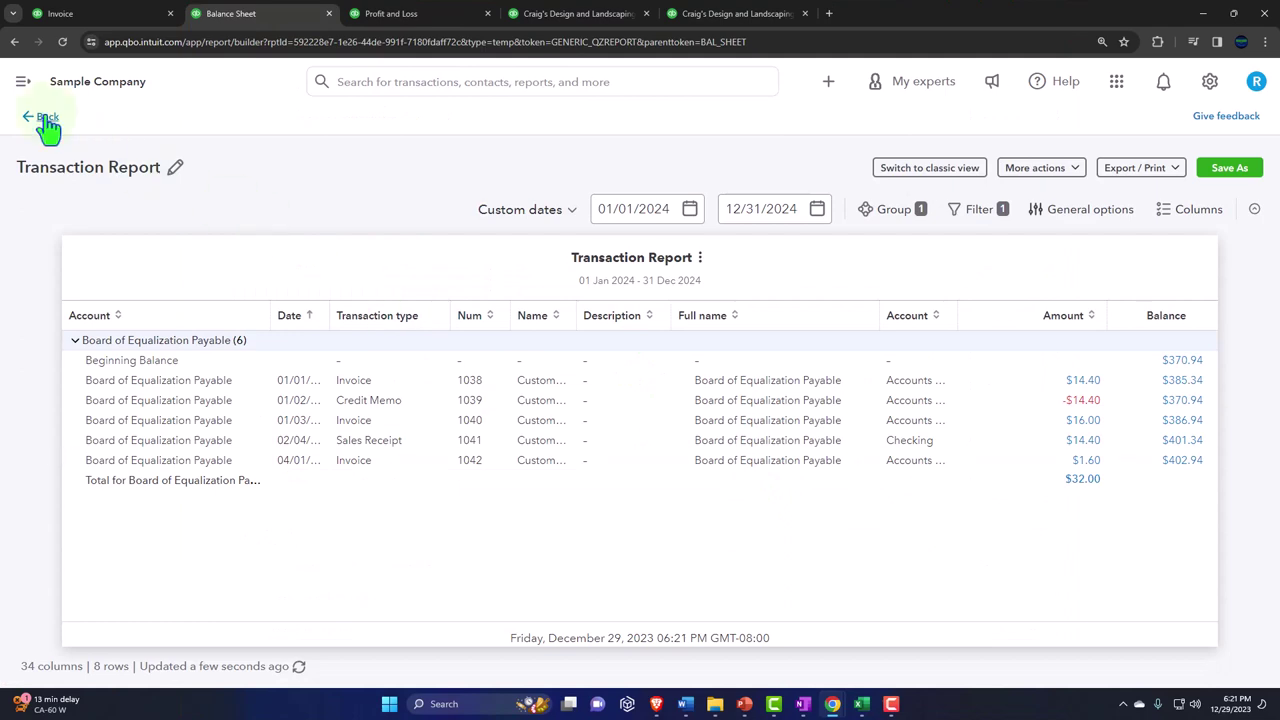
{"action": "left_click", "coordinate": [41, 118]}
Examine the Inventory Asset transactions from the Balance Sheet, then return to the report.
{"action": "scroll", "coordinate": [329, 545], "scroll_direction": "down", "scroll_amount": 8}
{"action": "scroll", "coordinate": [329, 545], "scroll_direction": "up", "scroll_amount": 4}
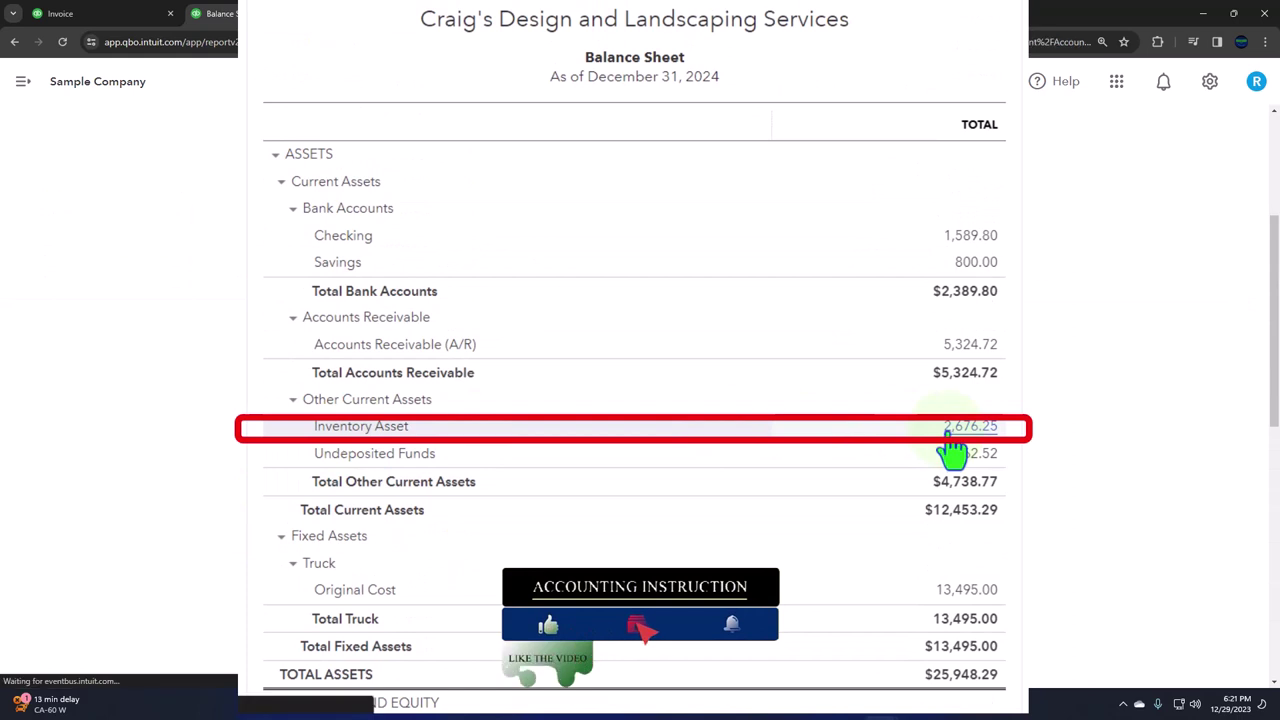
{"action": "left_click", "coordinate": [884, 458]}
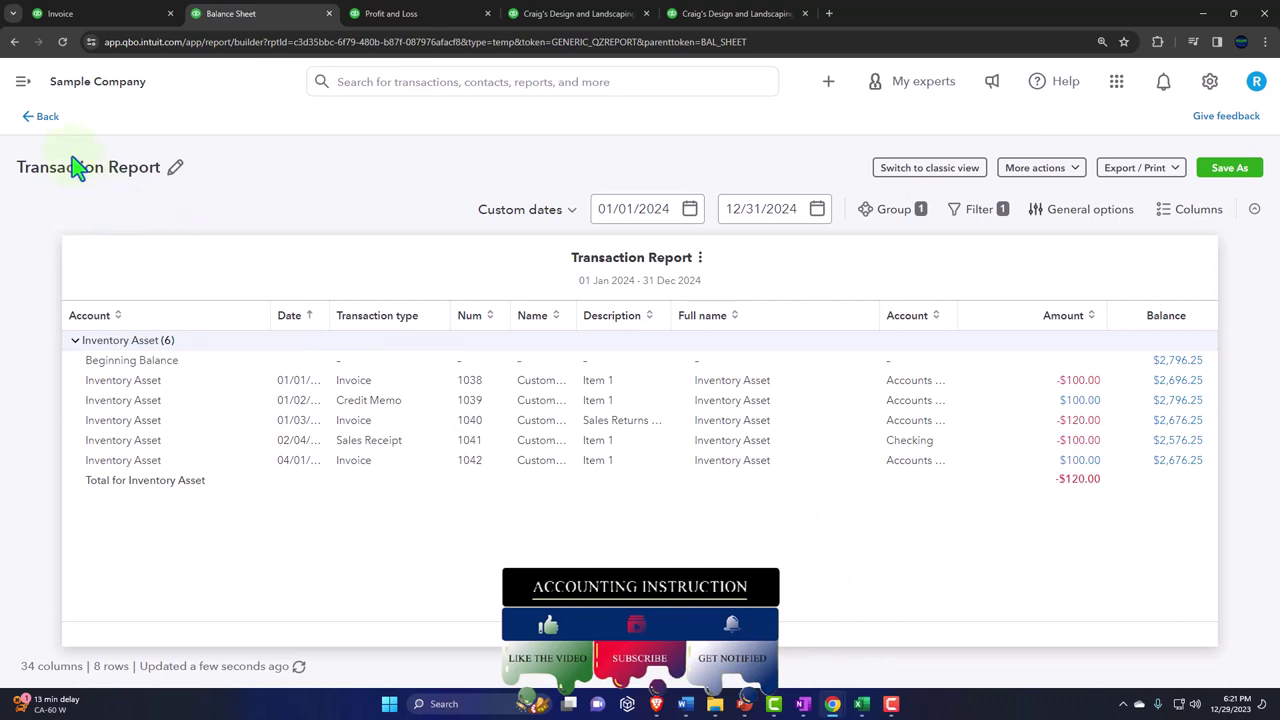
{"action": "left_click", "coordinate": [45, 121]}
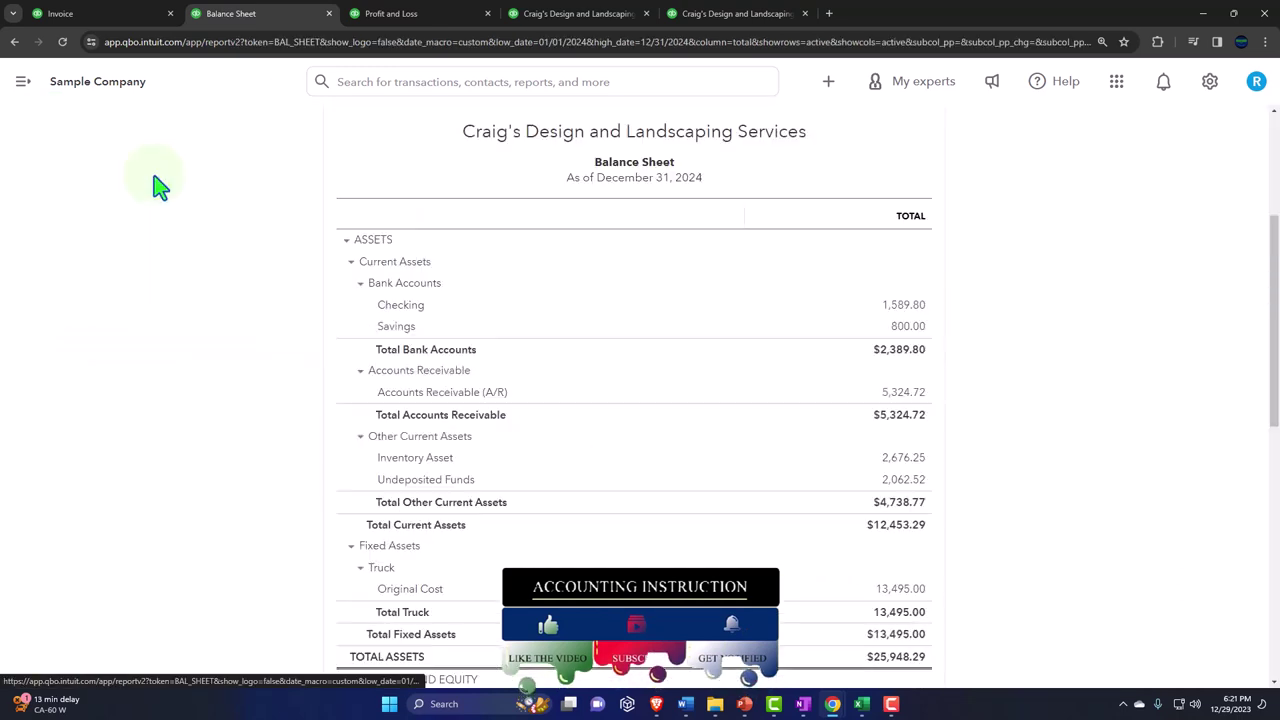
Rerun the Inventory Valuation Summary as of 12/31/2024 and review the quantities and asset values of the items.
{"action": "left_click", "coordinate": [706, 18]}
{"action": "scroll", "coordinate": [725, 189], "scroll_direction": "up", "scroll_amount": 5}
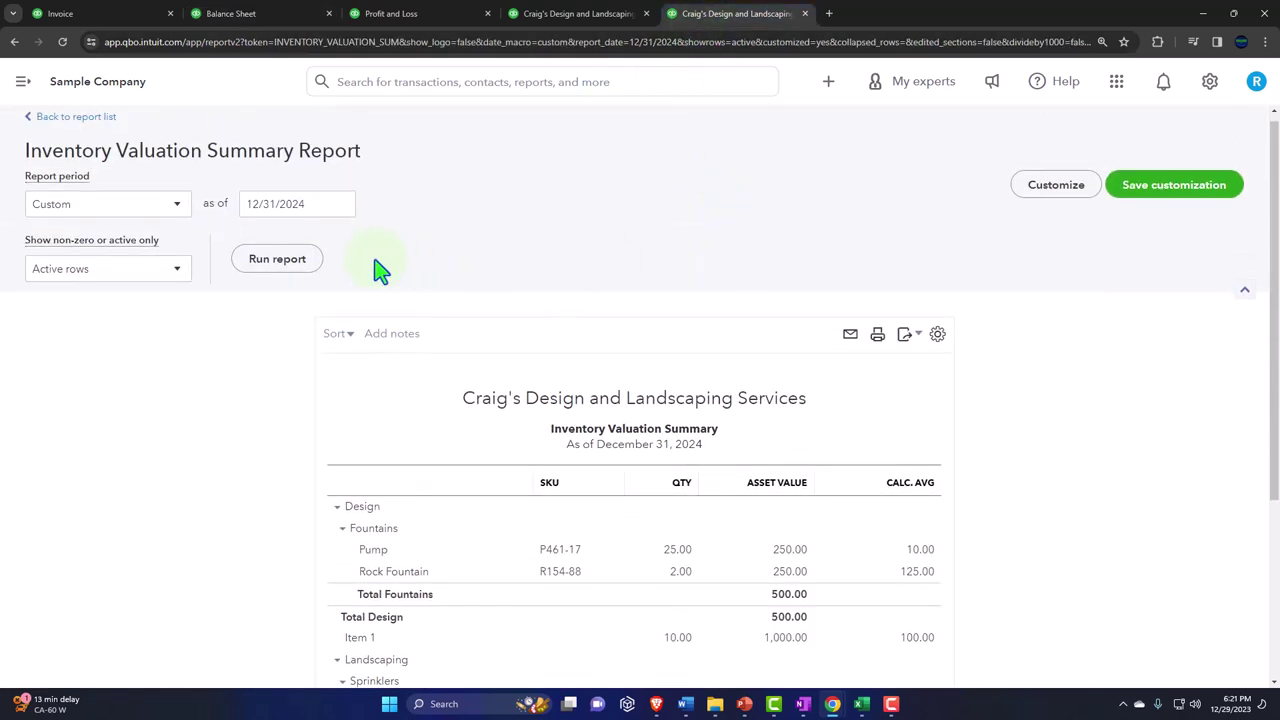
{"action": "left_click", "coordinate": [280, 266]}
{"action": "scroll", "coordinate": [258, 416], "scroll_direction": "down", "scroll_amount": 1}
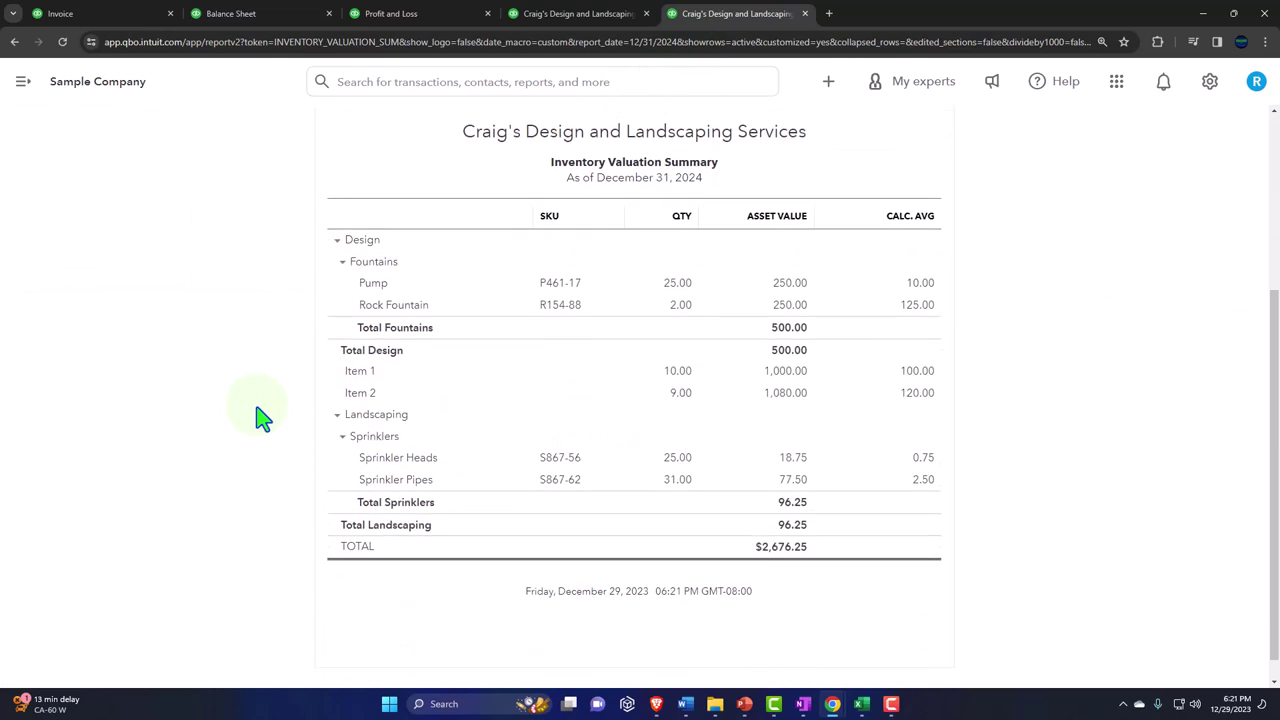
Return to Customer 2's page and open the list of new transaction types.
{"action": "left_click", "coordinate": [256, 18]}
{"action": "left_click", "coordinate": [108, 14]}
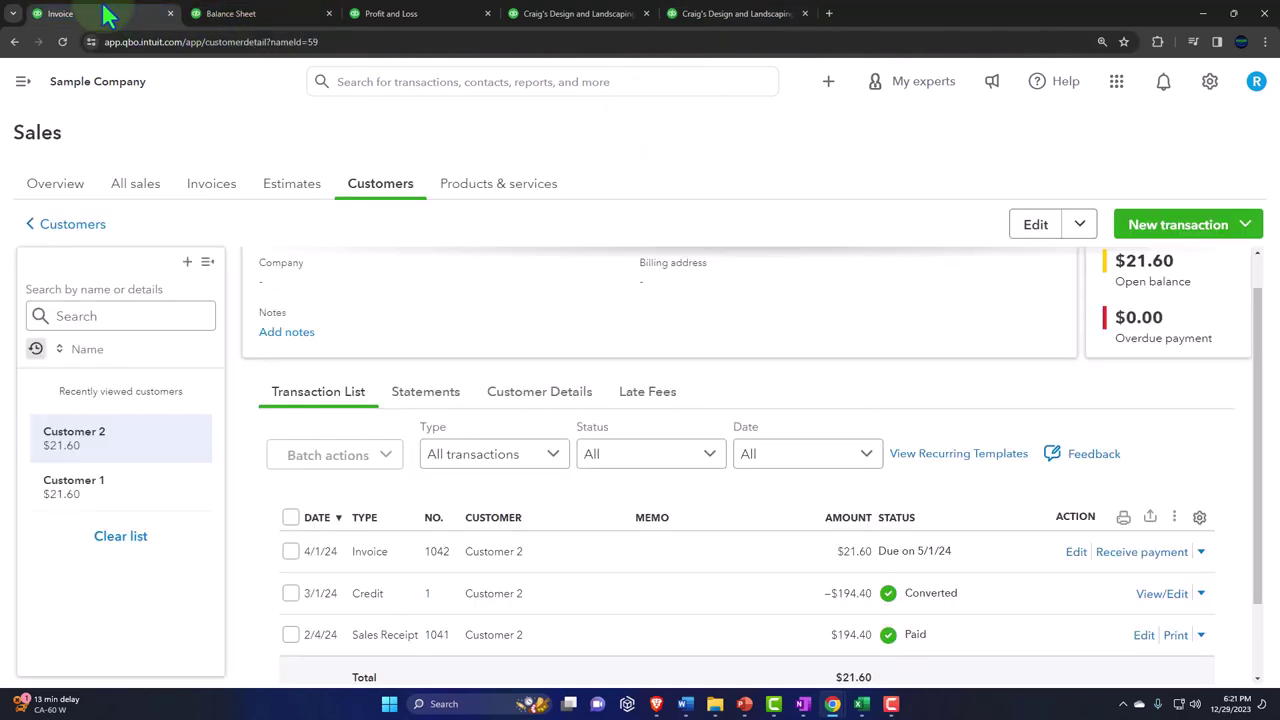
{"action": "left_click", "coordinate": [22, 81]}
{"action": "left_click", "coordinate": [94, 127]}
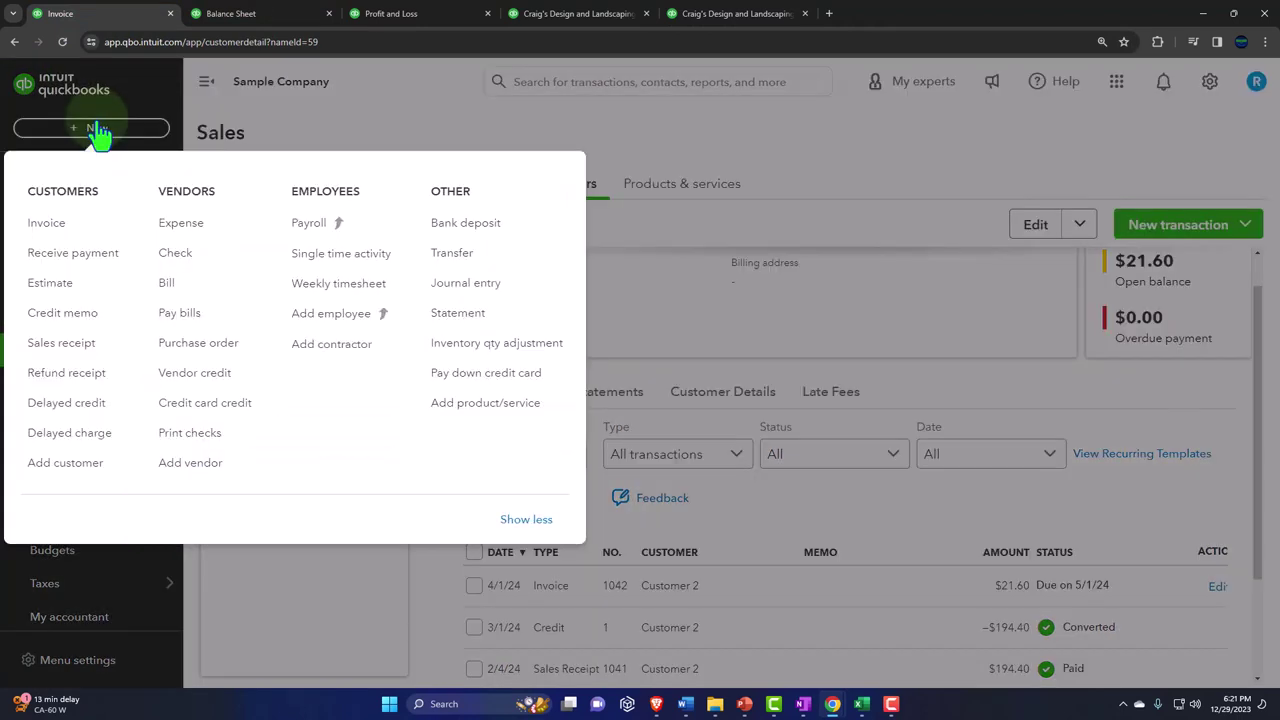